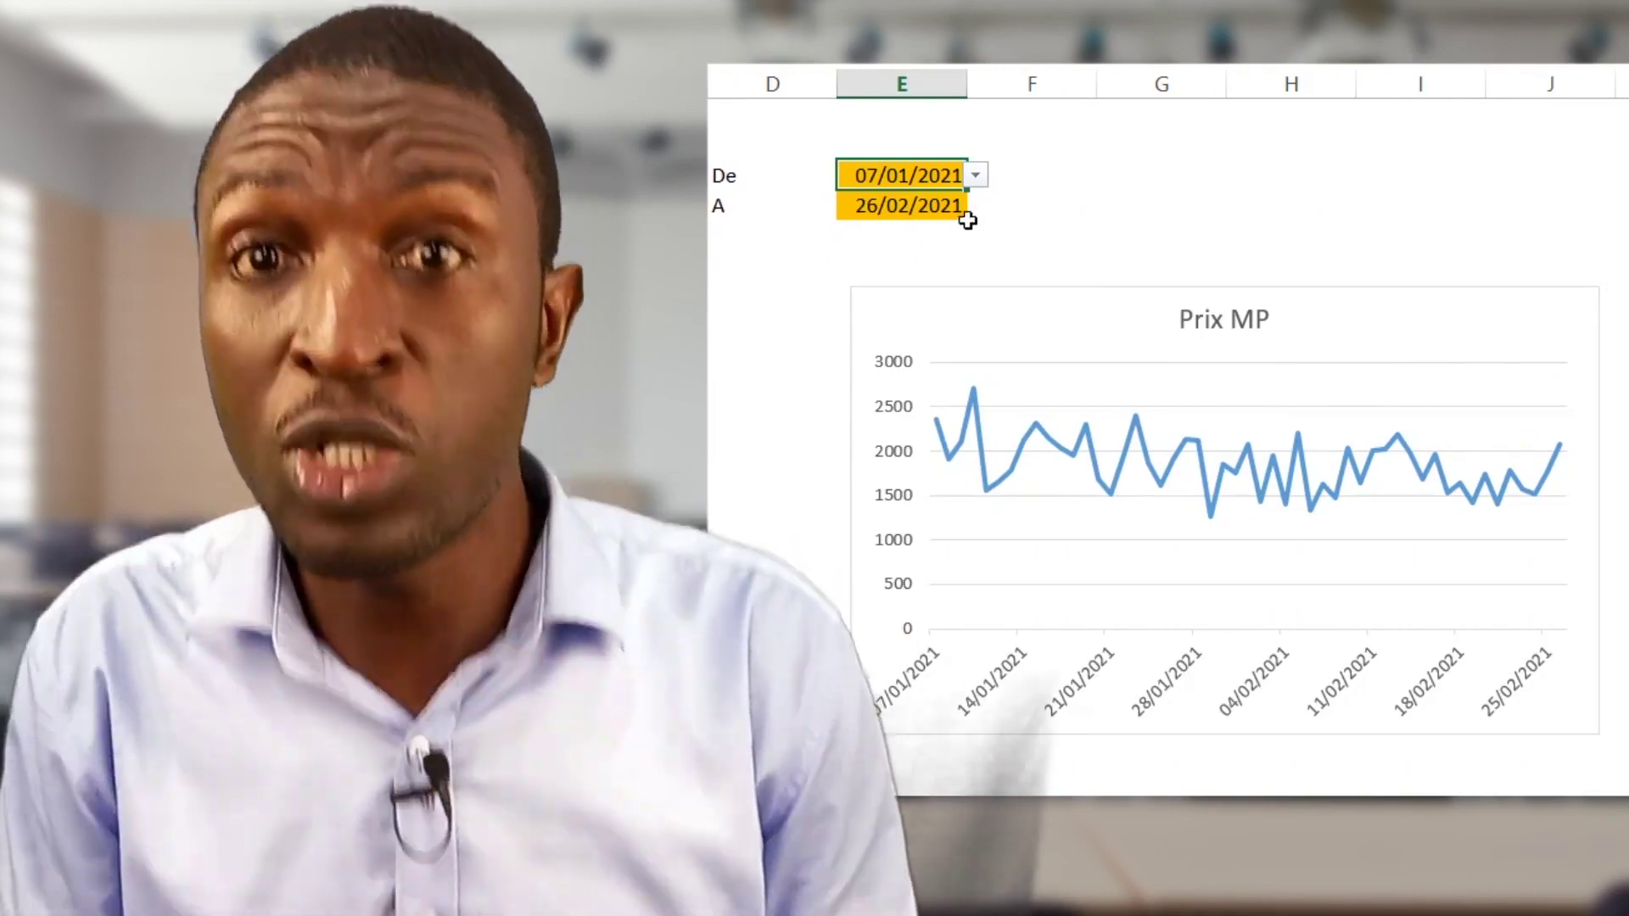
Step: Set the De date to 31/01/2021 and the A date to 28/02/2021
left_click(976, 175)
scroll(978, 241, "down", 4)
scroll(975, 268, "down", 4)
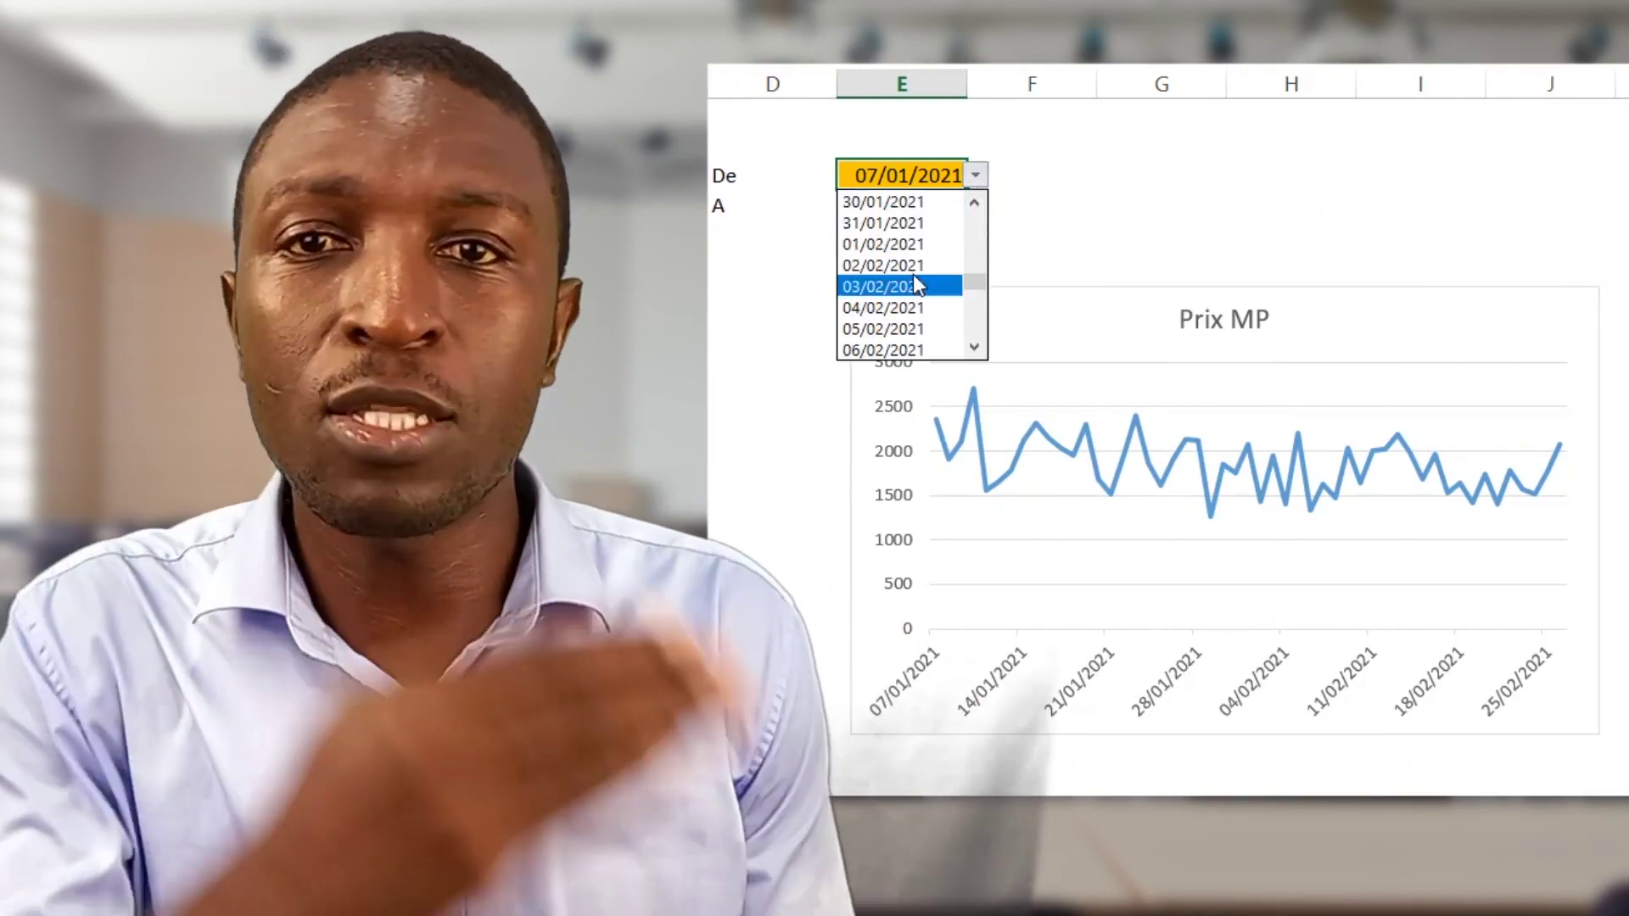
left_click(899, 225)
left_click(941, 207)
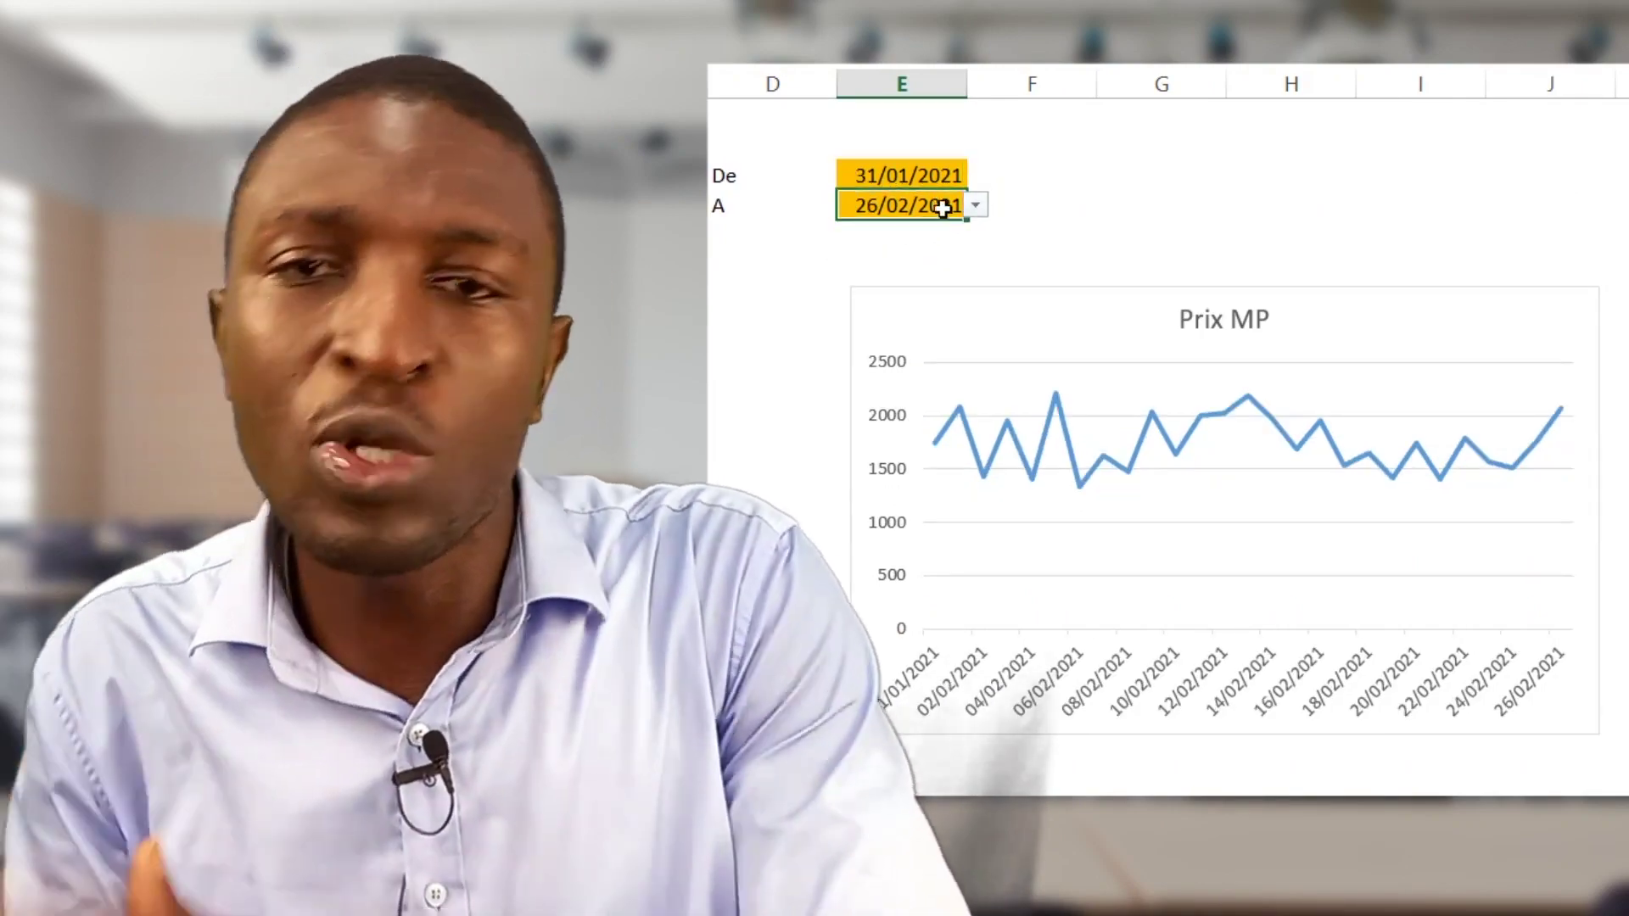
left_click(976, 205)
left_click(937, 379)
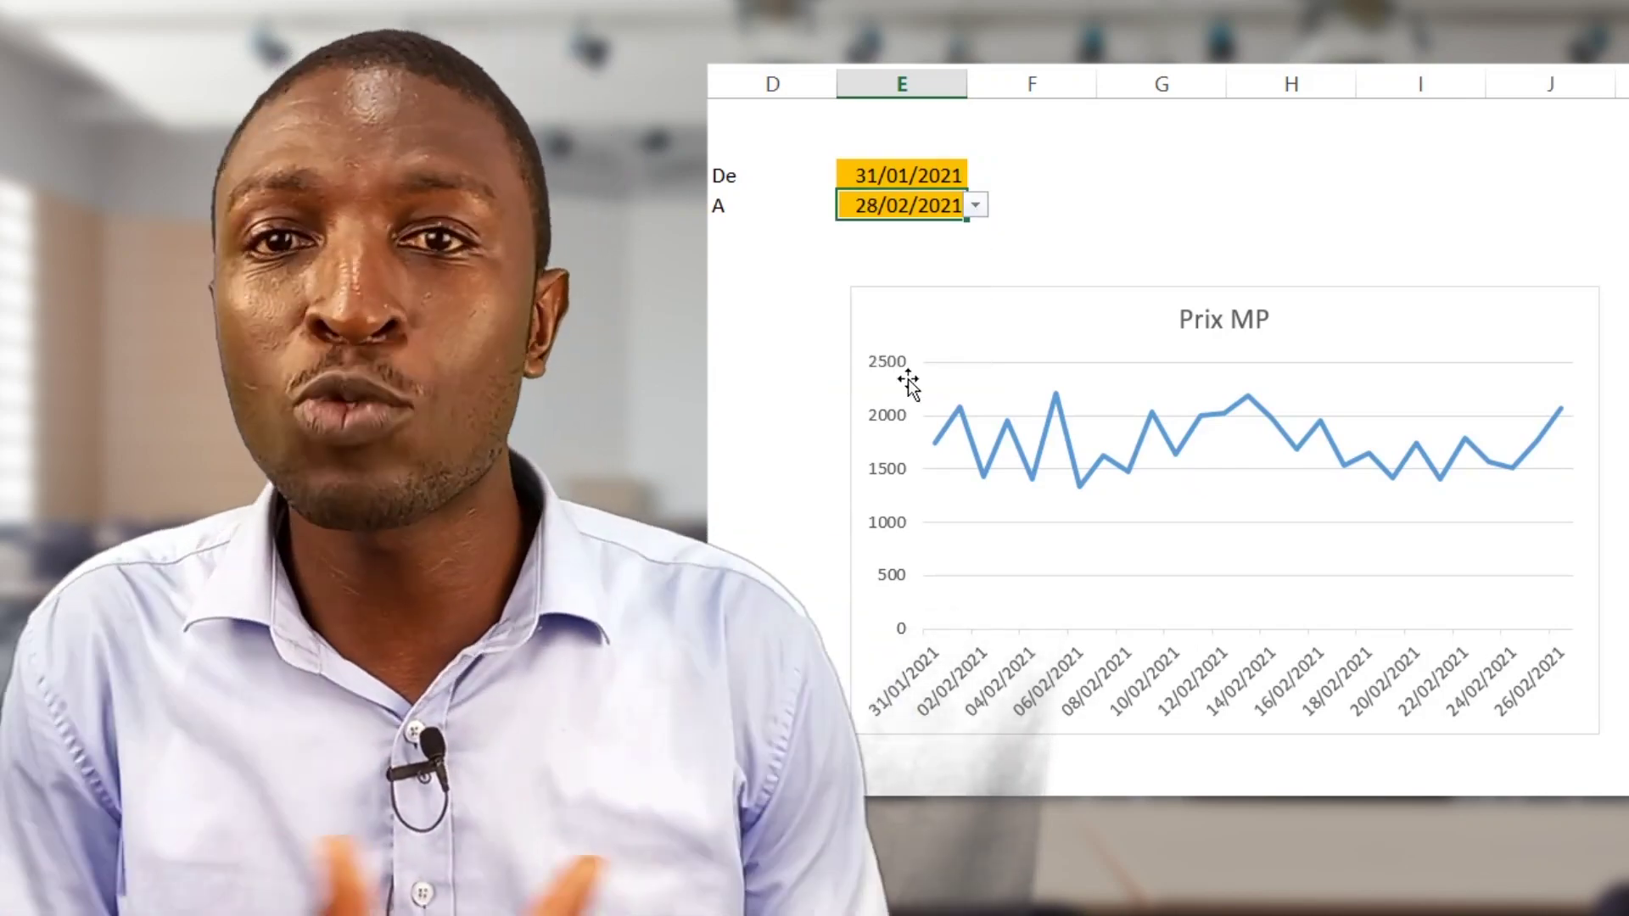
Step: Change the De start date to 25/01/2021
left_click(965, 178)
left_click(975, 176)
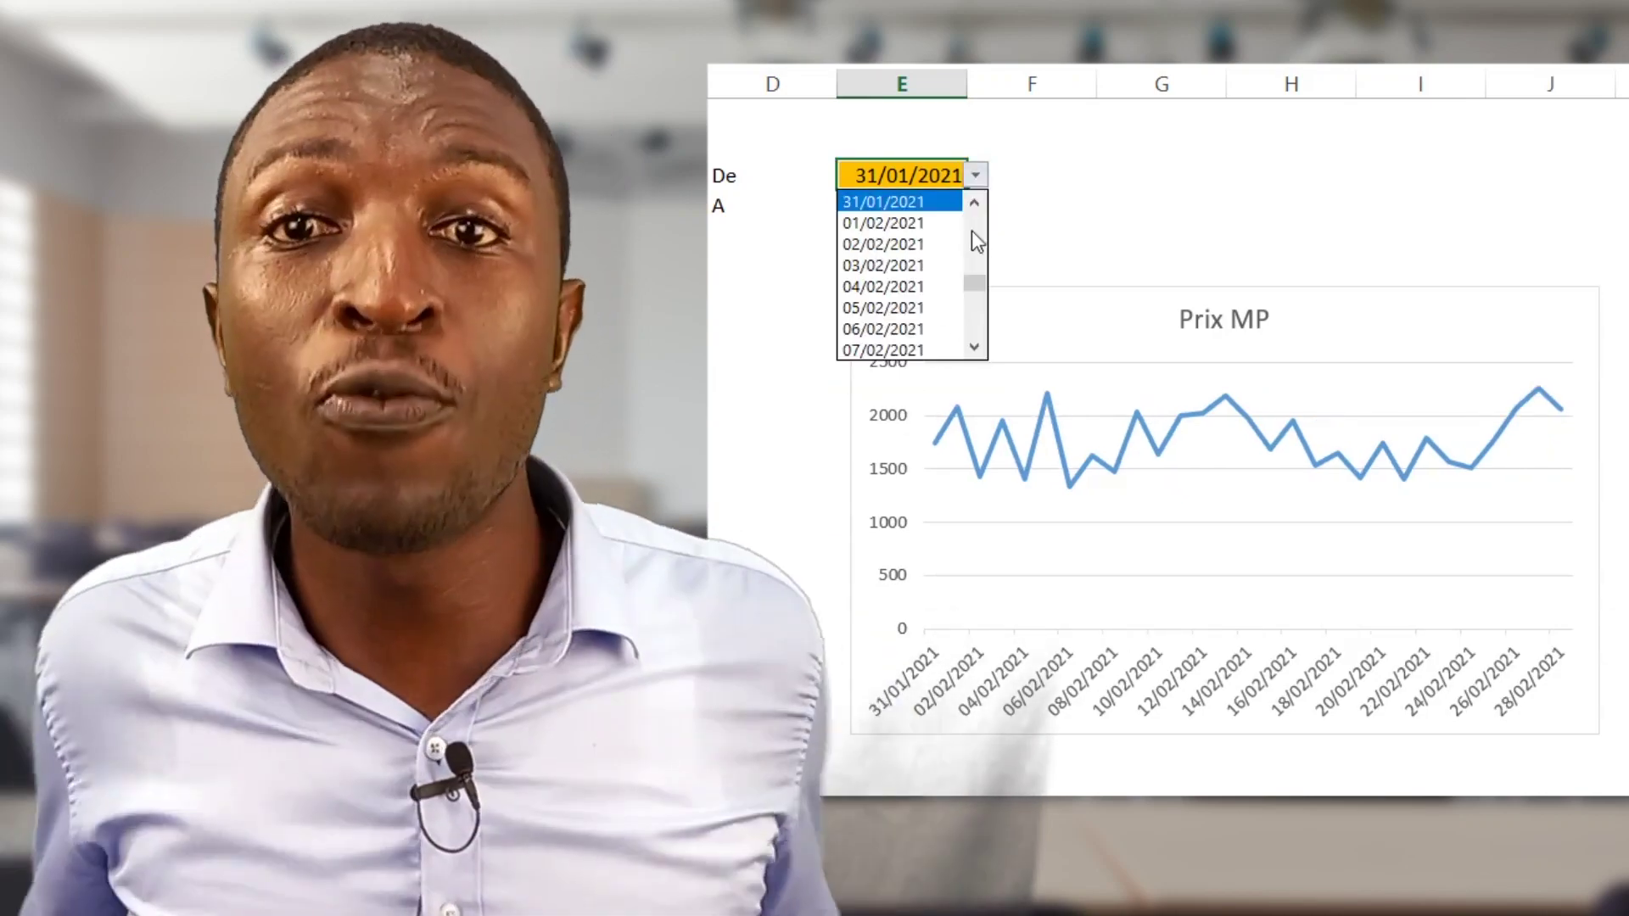
scroll(950, 255, "up", 3)
left_click(937, 246)
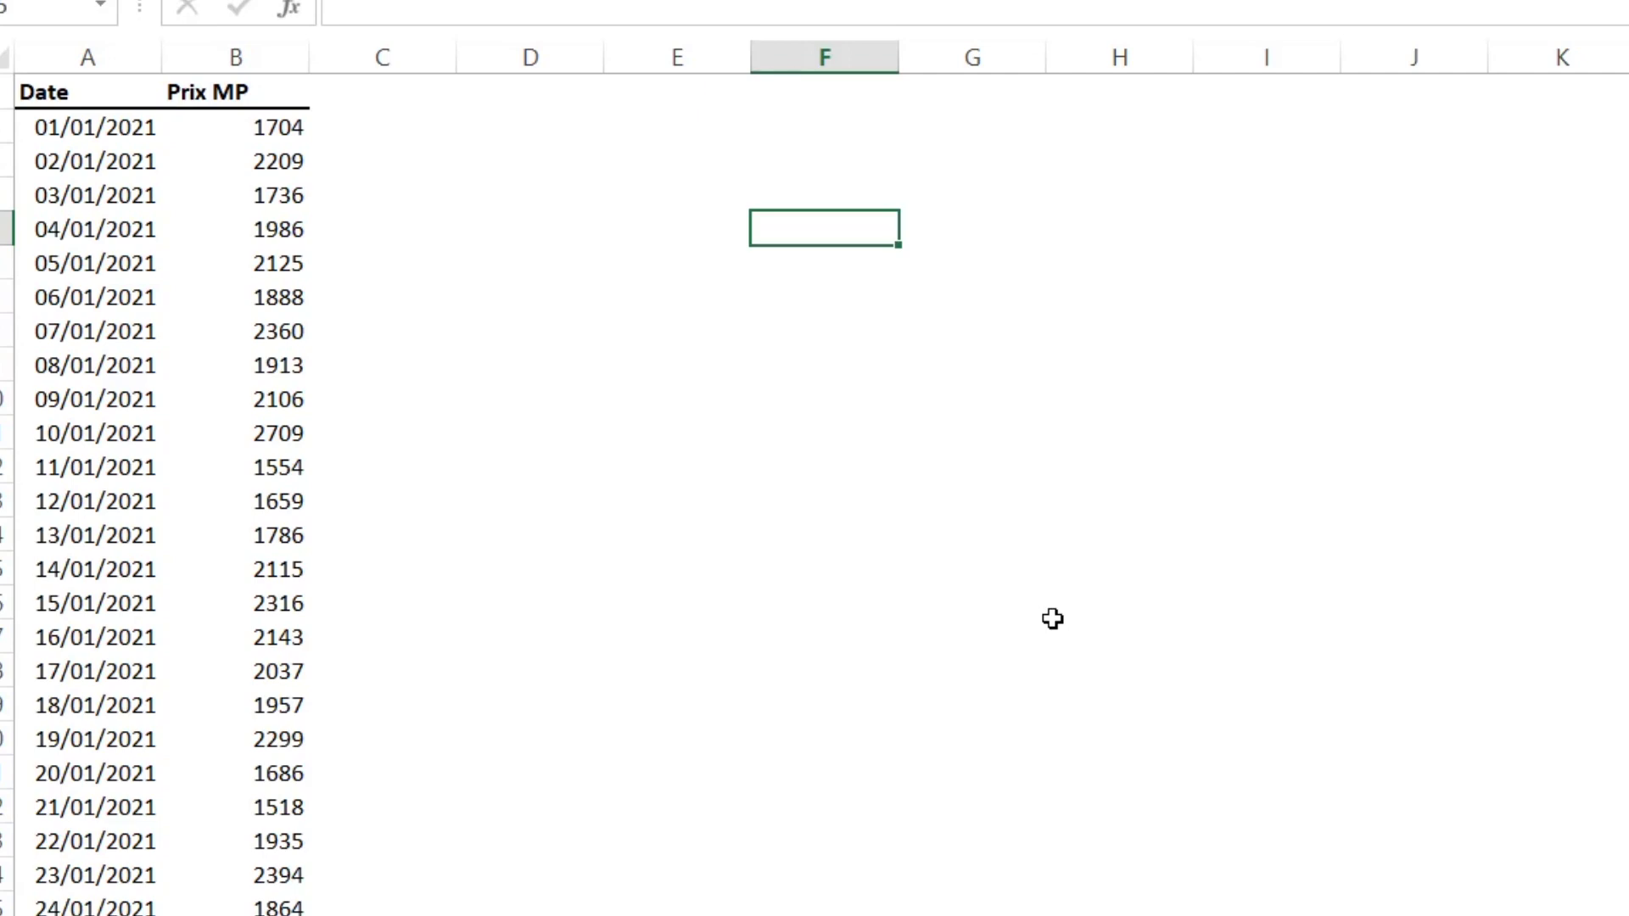
Step: Label cell D3 'De' and cell D4 'A' beside the Date and Prix MP data
left_click(95, 244)
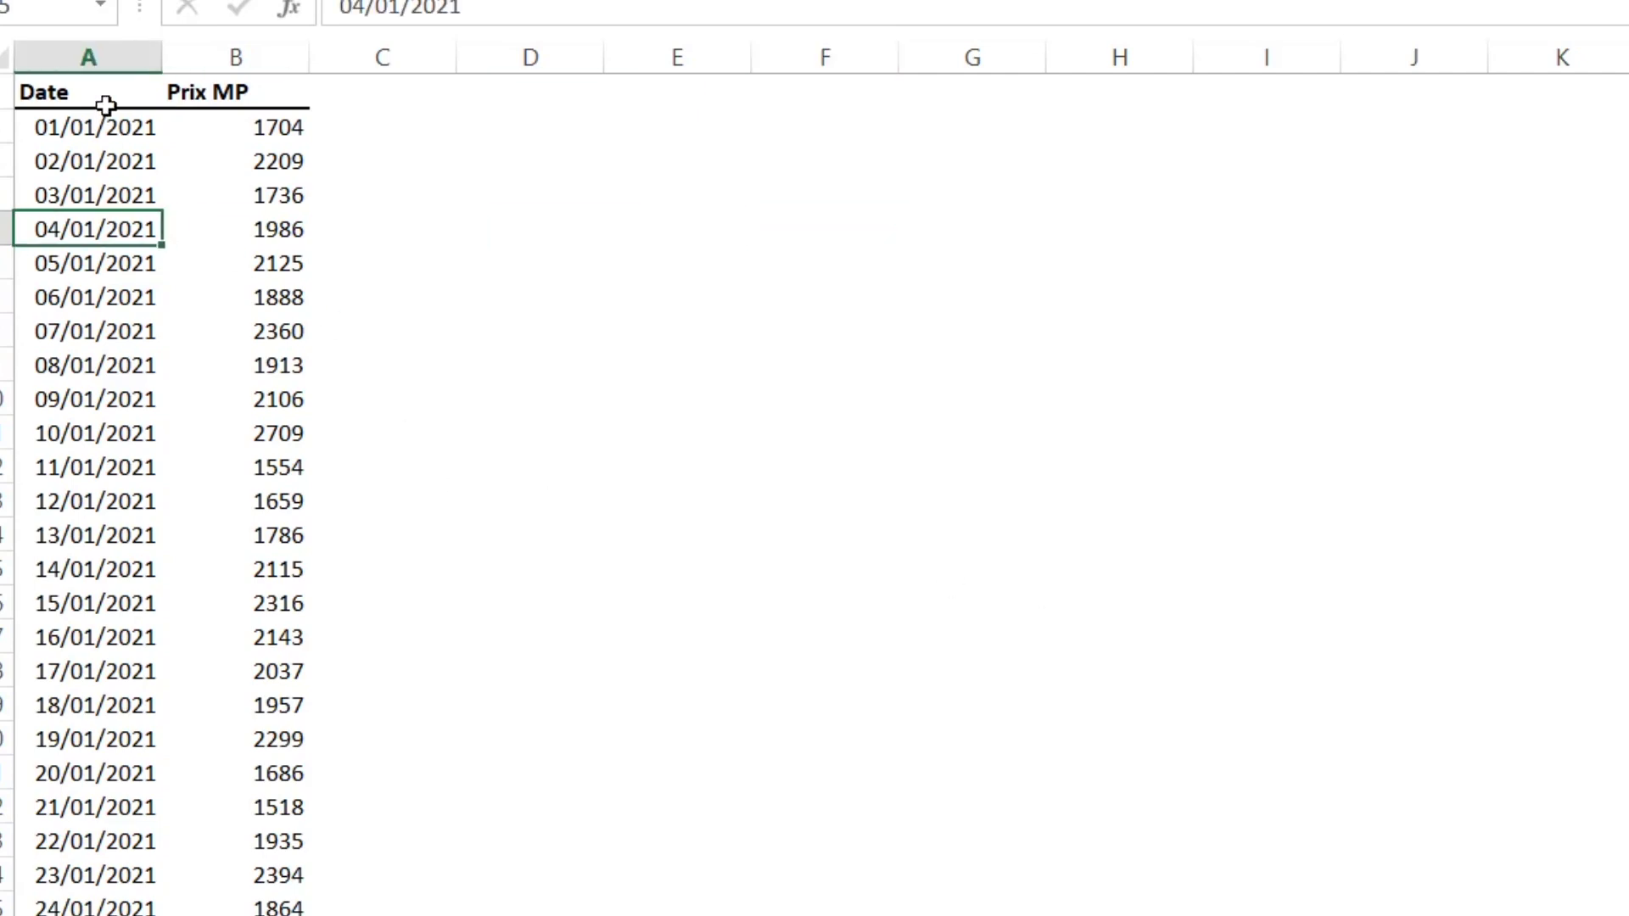
mouse_move(105, 100)
left_mouse_down()
mouse_move(247, 251)
mouse_move(218, 509)
left_mouse_up()
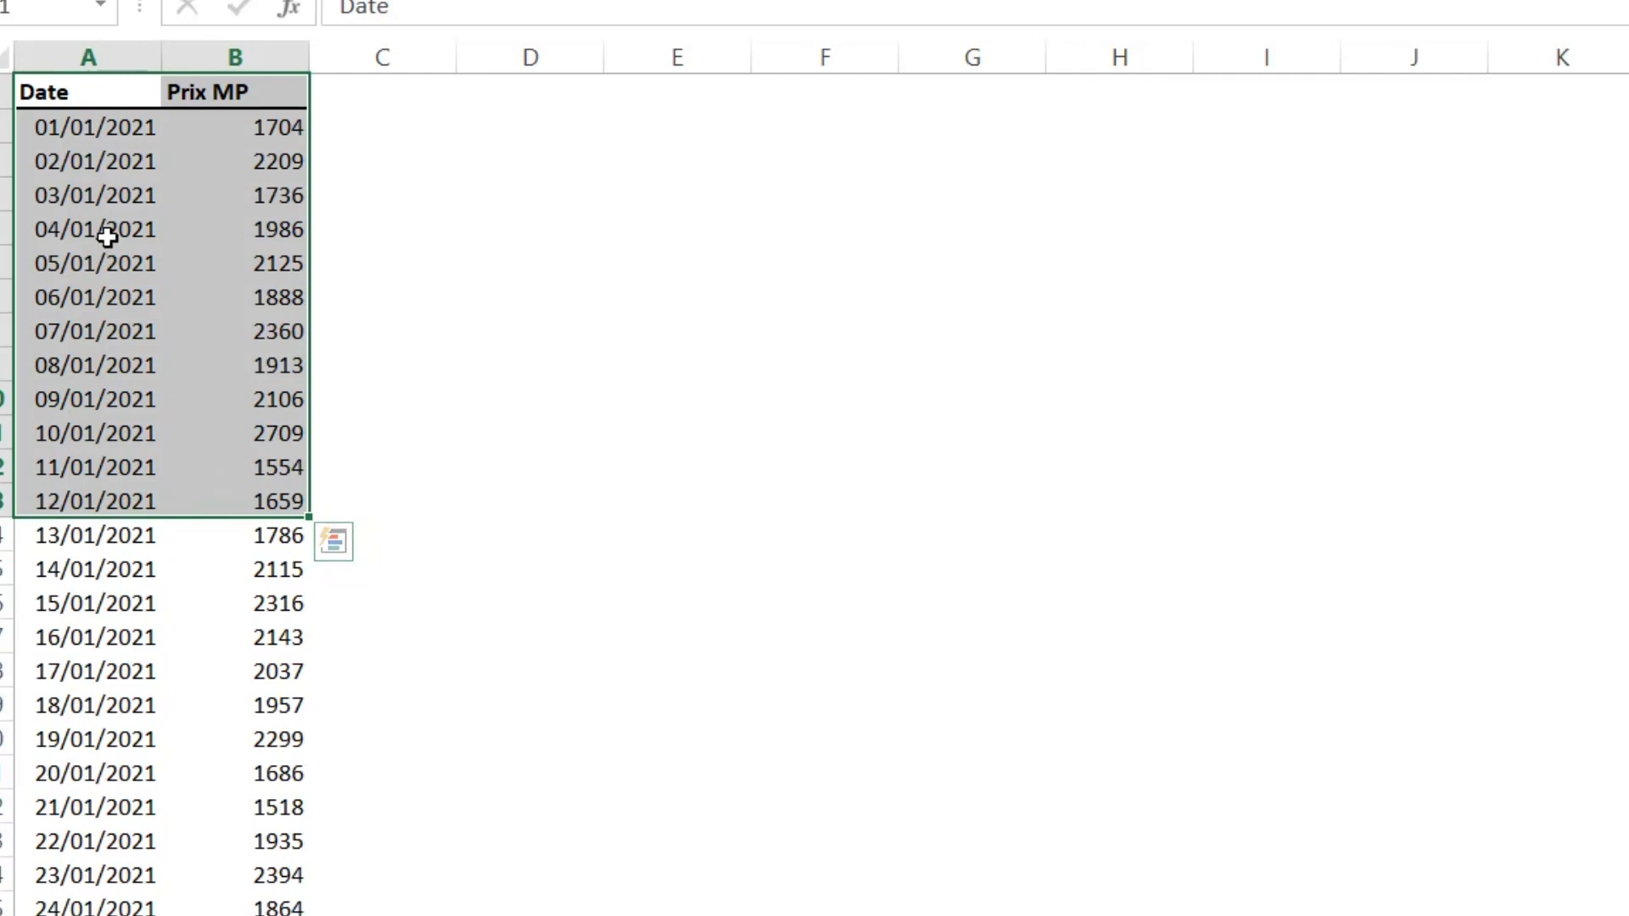
left_click(552, 200)
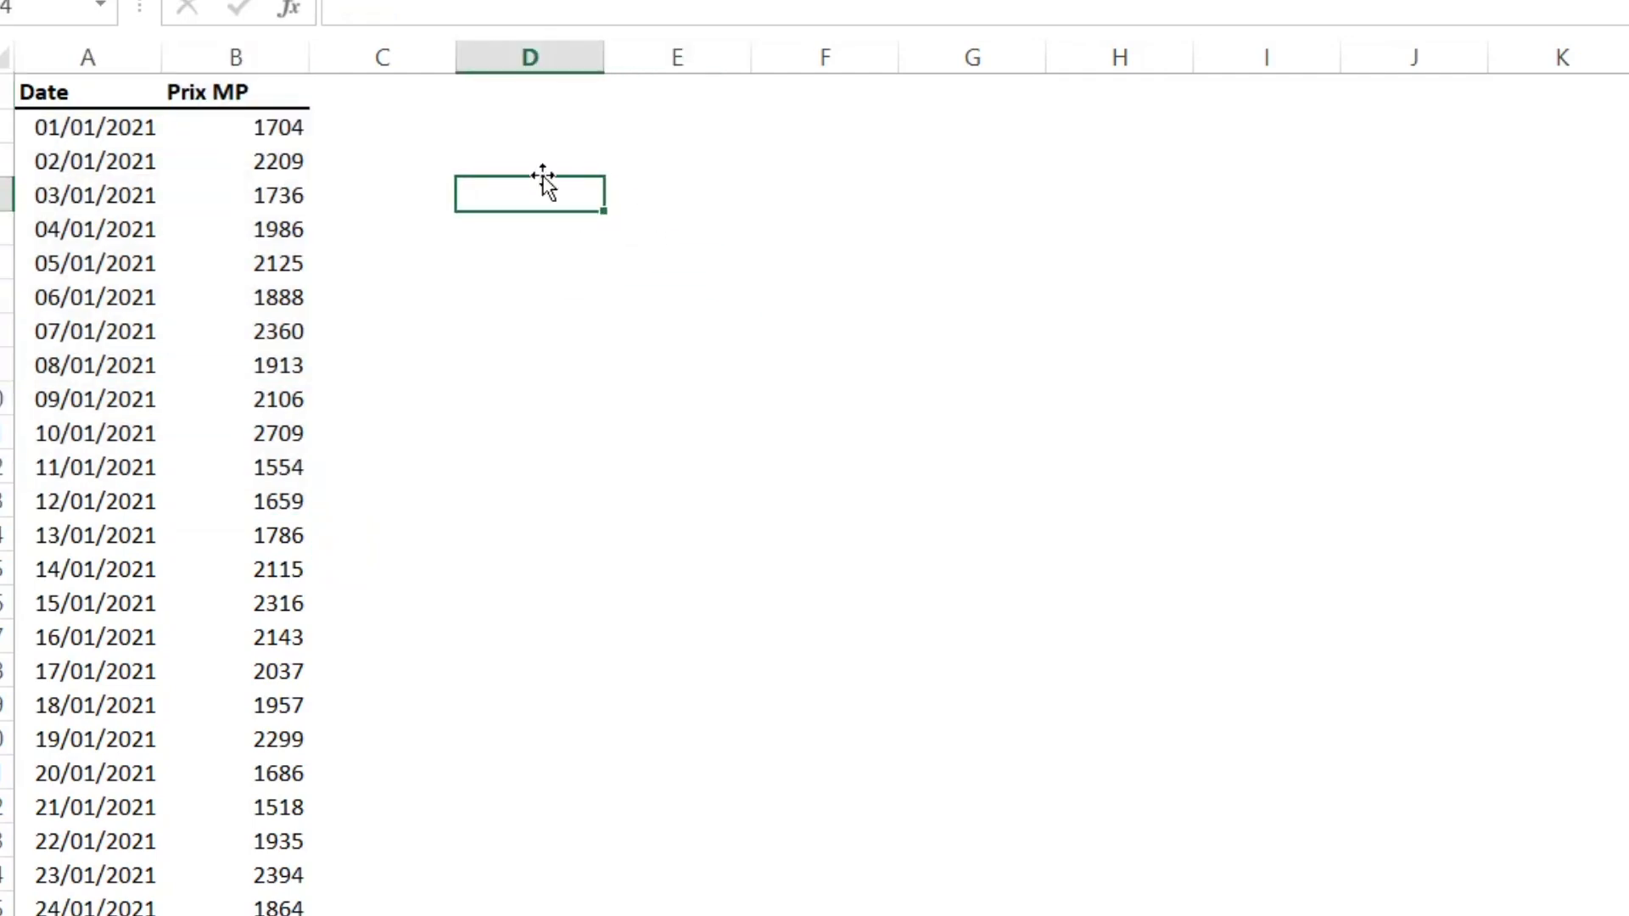
key("Up")
type("De")
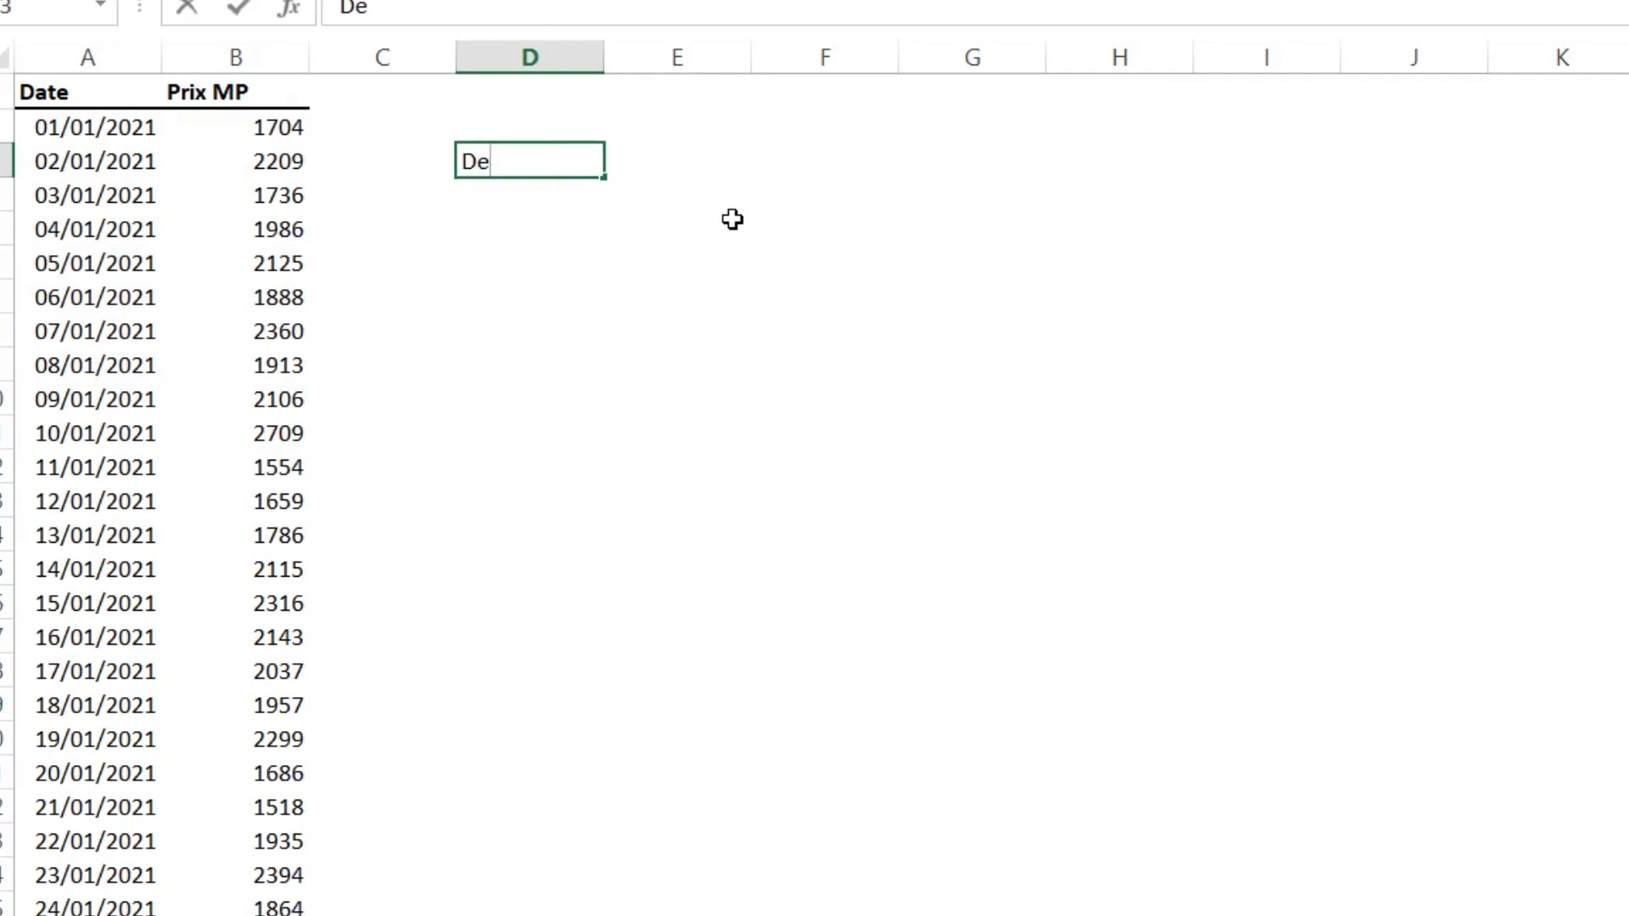
key("Return")
type("A")
key("Return")
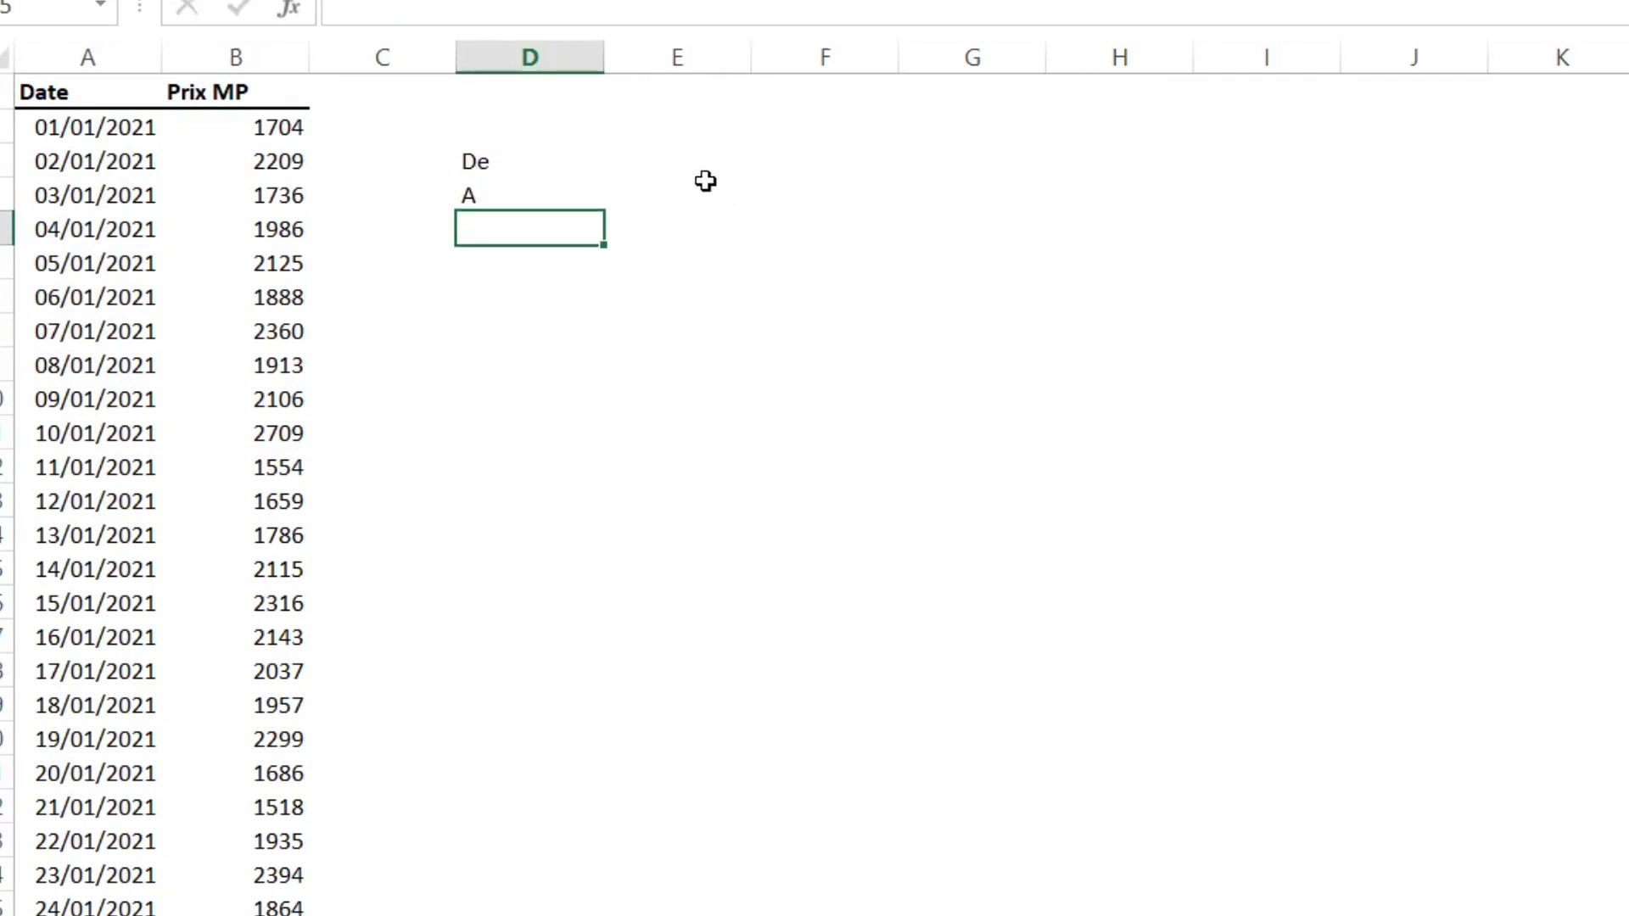
Step: Select the empty cells beside the De and A labels
left_click(683, 170)
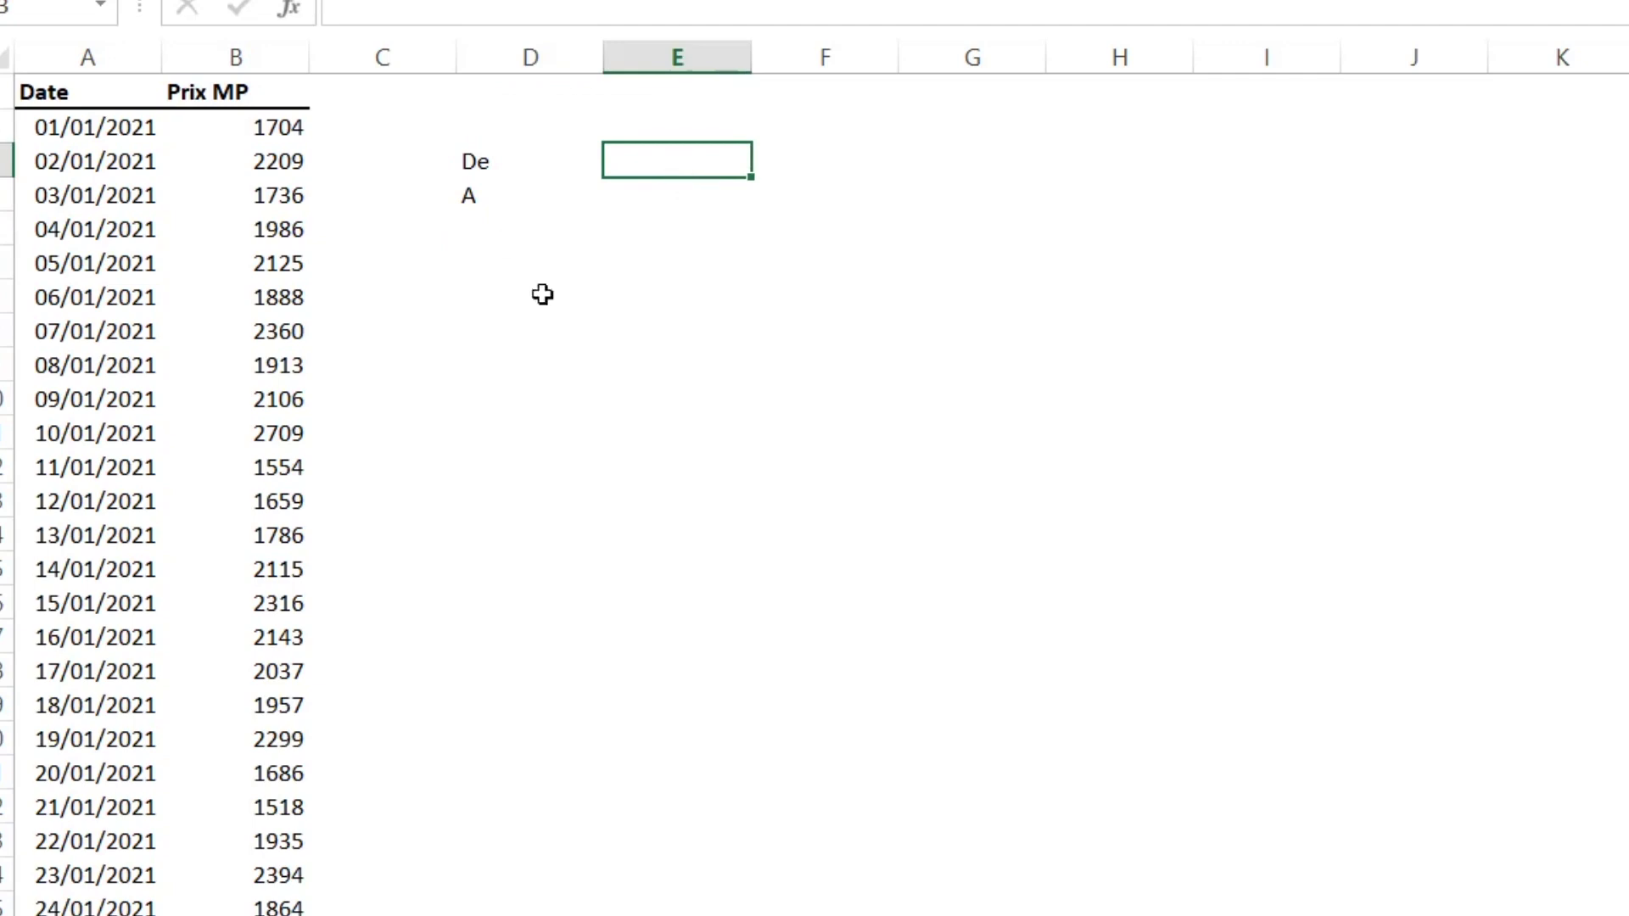
left_click_drag(582, 344, 1119, 432)
left_click(971, 534)
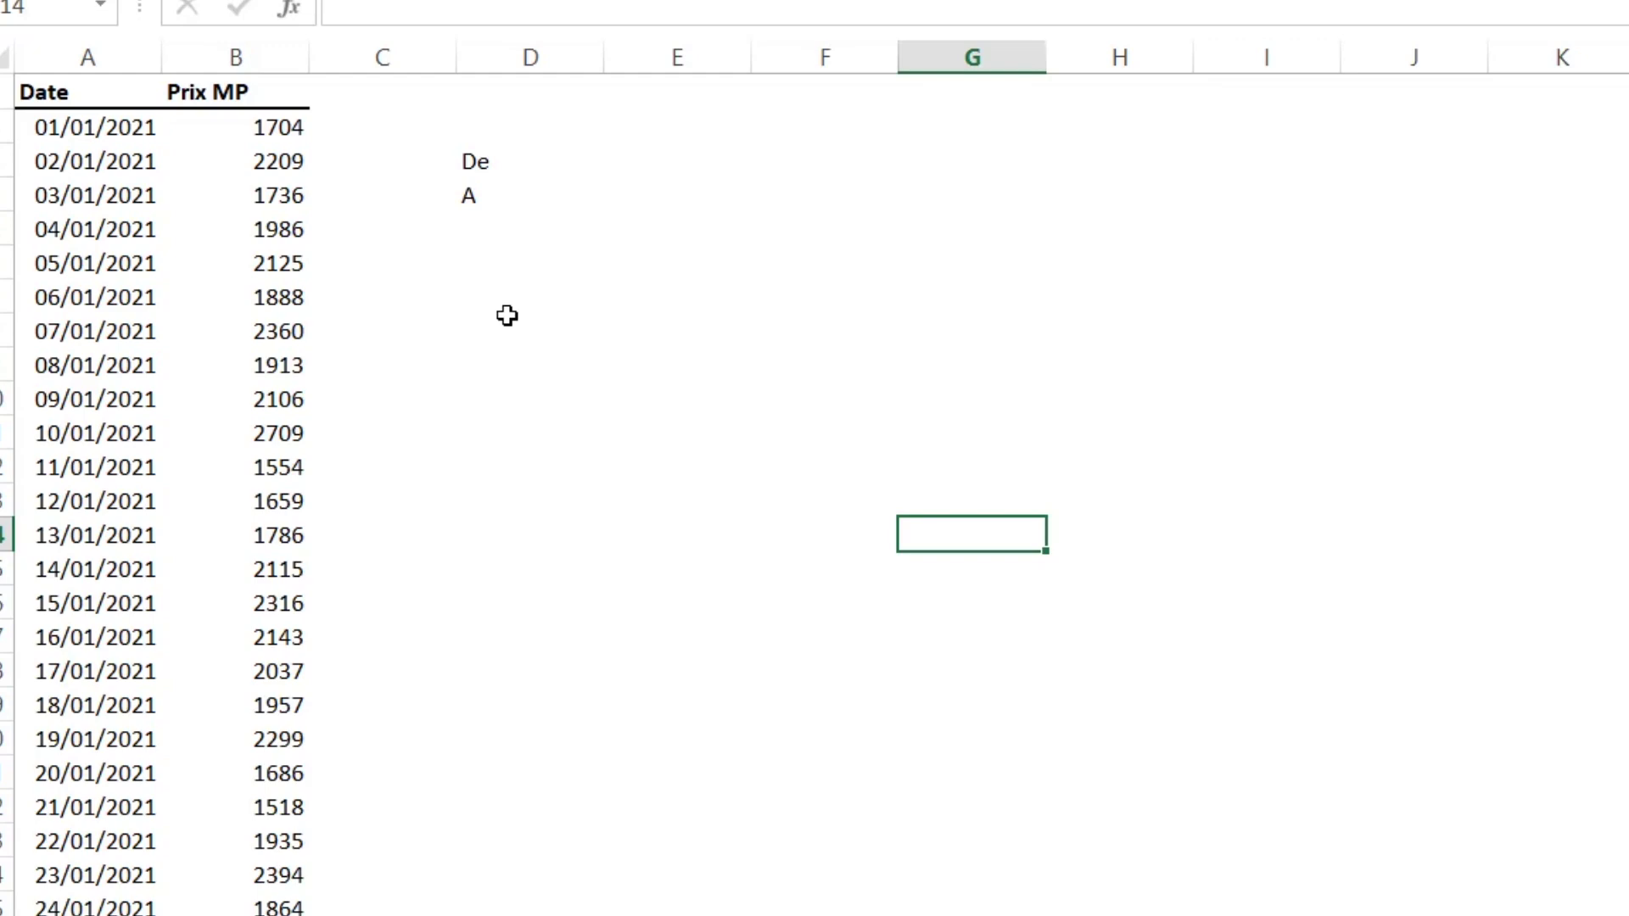
left_click(660, 188)
left_click(664, 154)
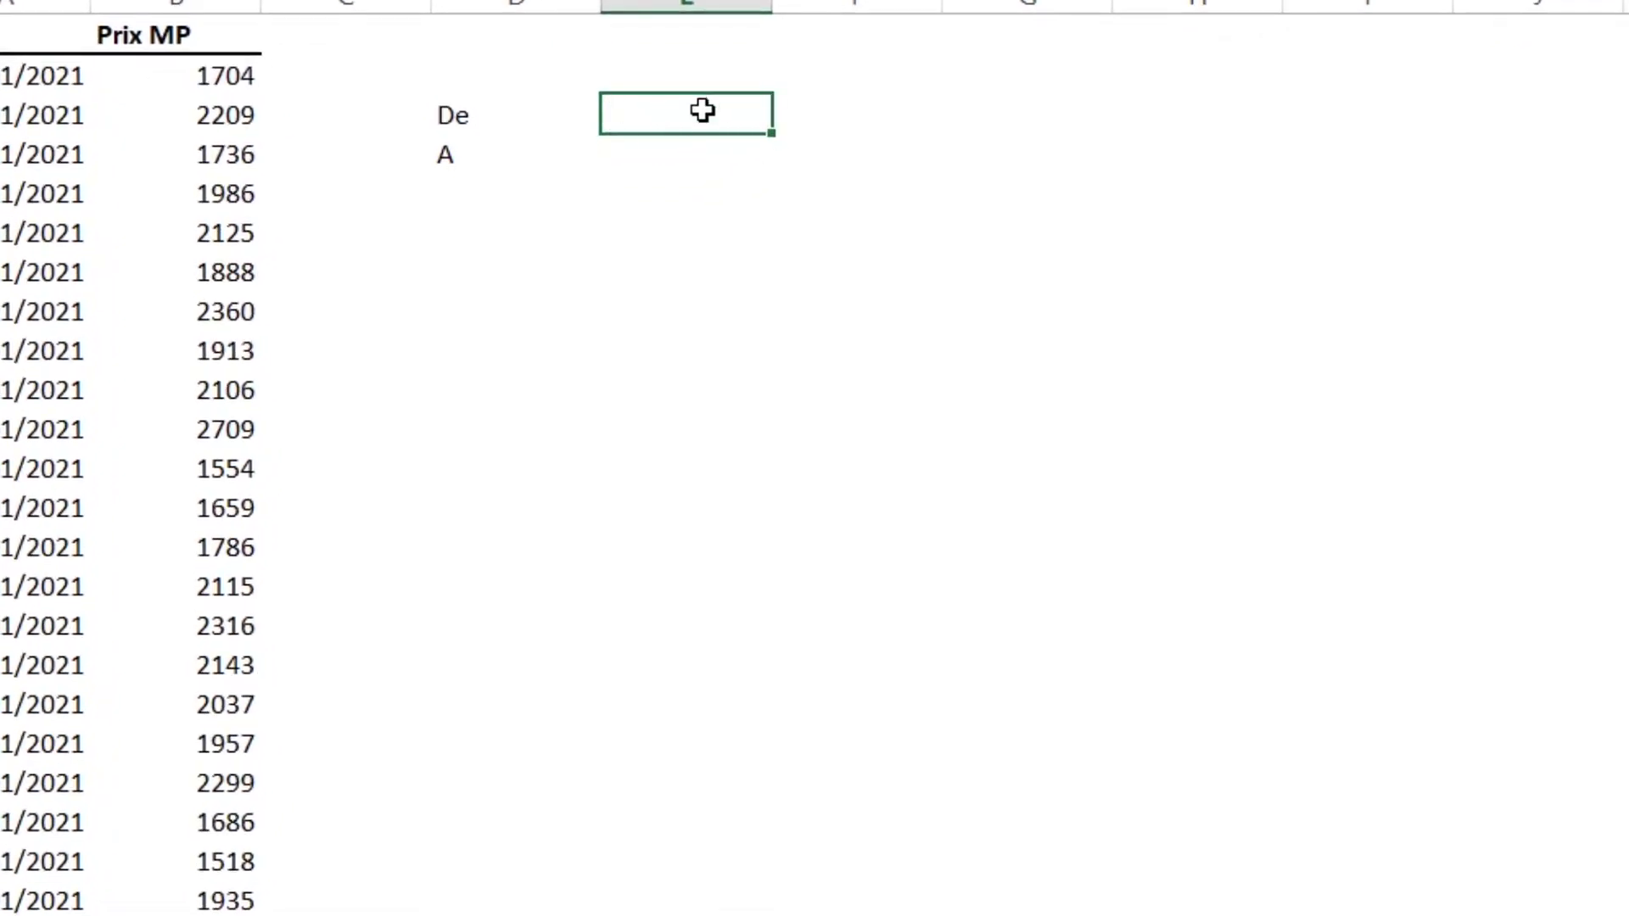
left_click(689, 158)
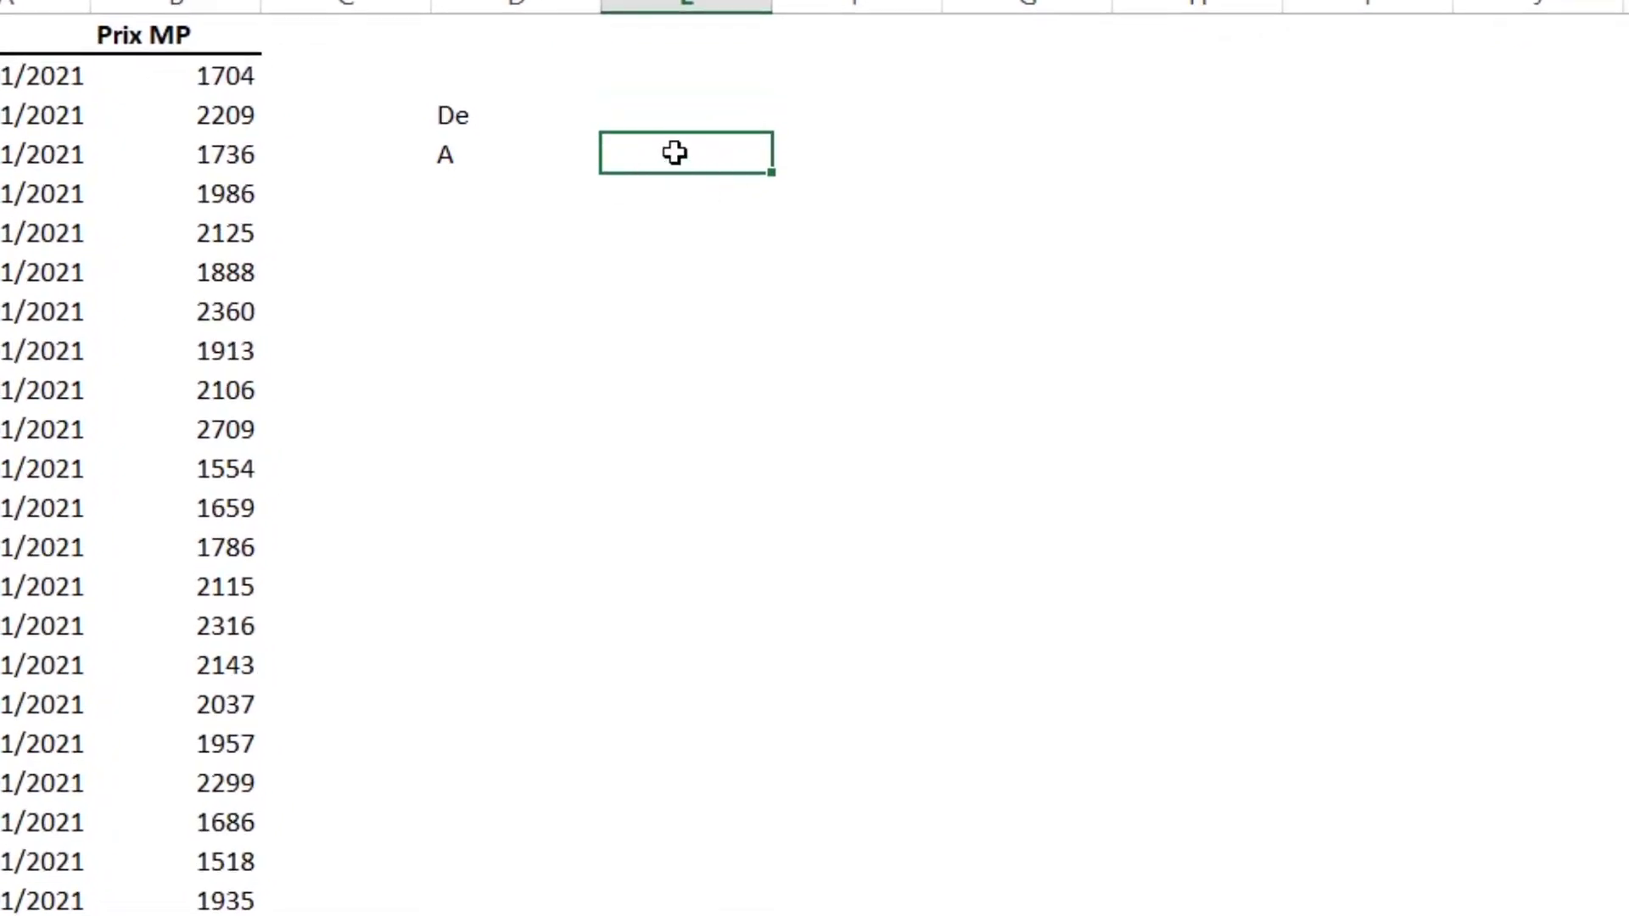
left_click(688, 115)
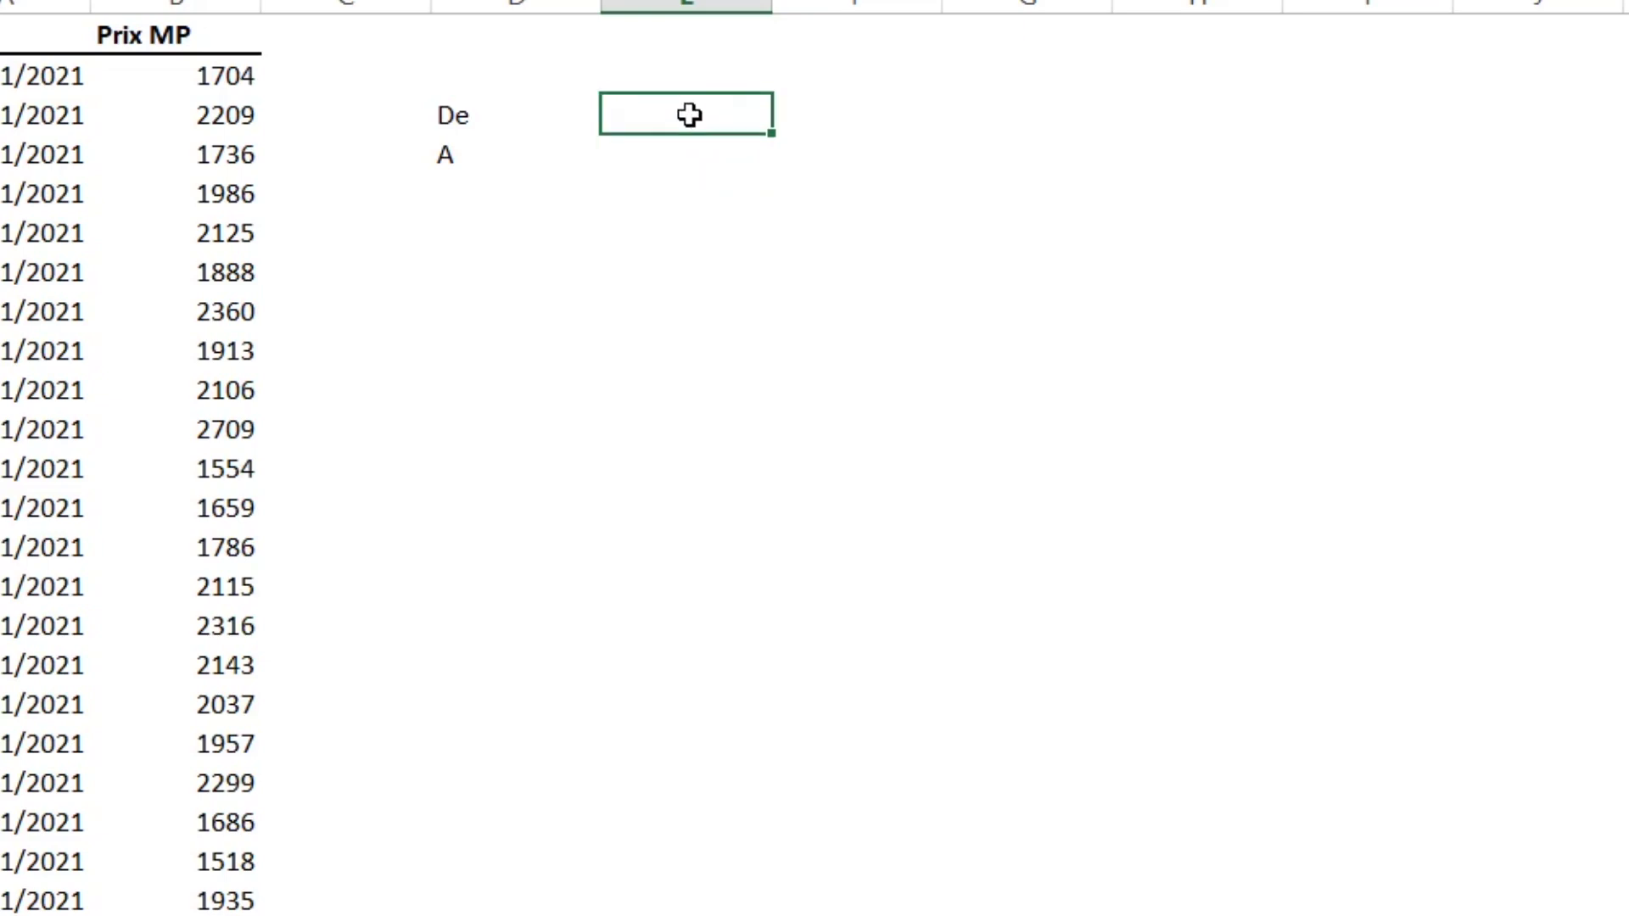
Step: Give the cell beside De a Liste data validation sourced from the dates $A$2:$A$60
left_click(378, 52)
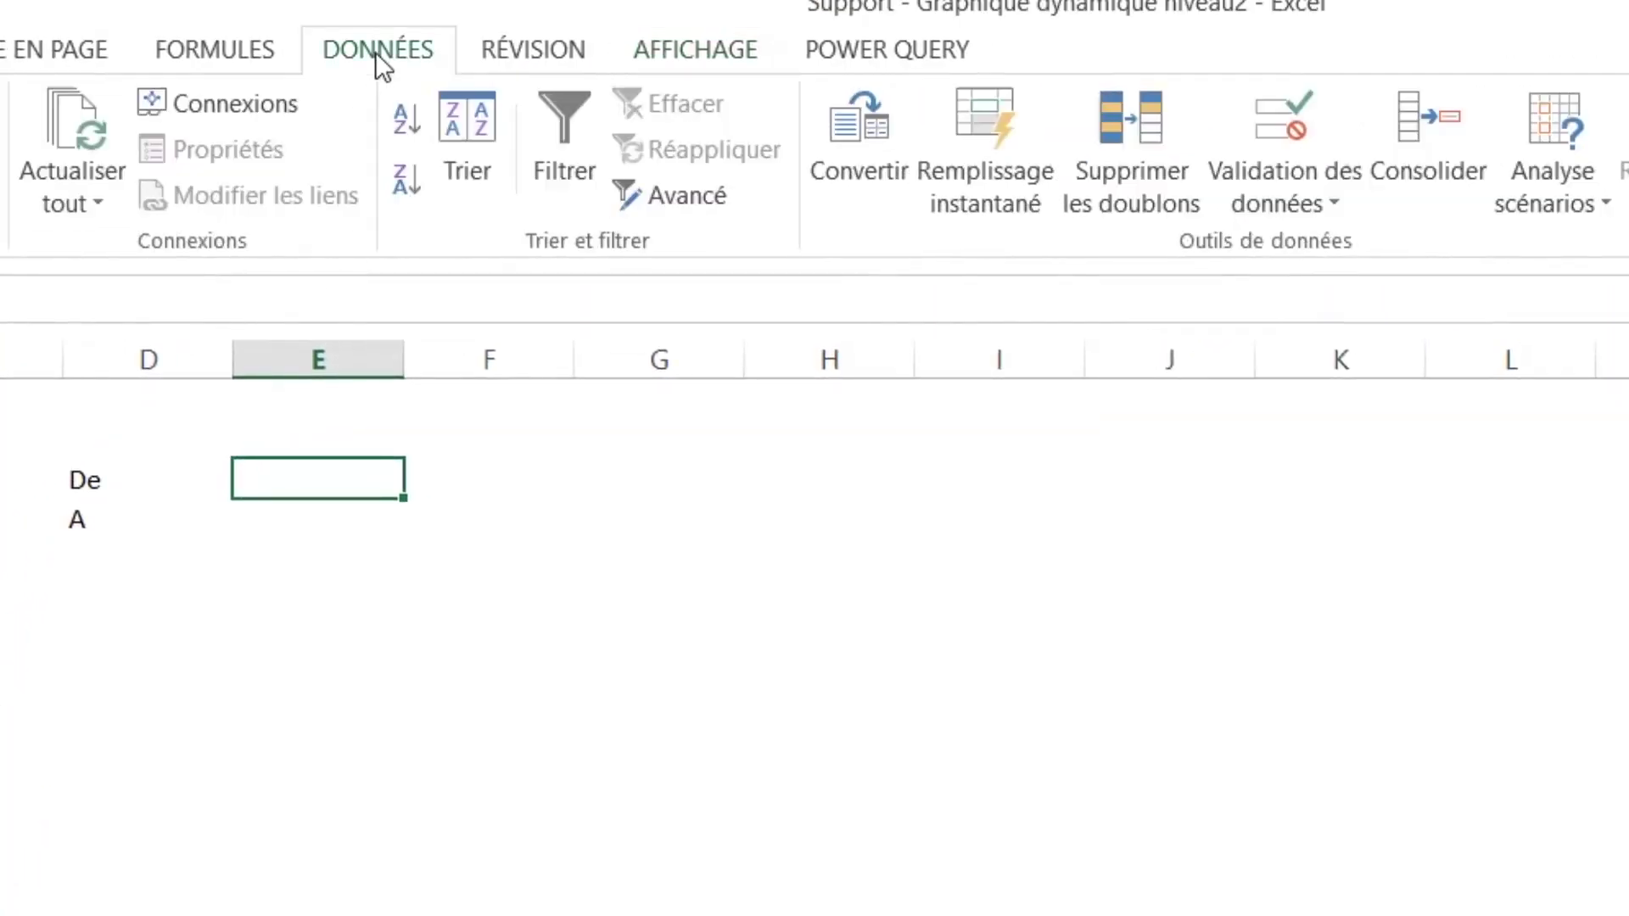
left_click(1326, 216)
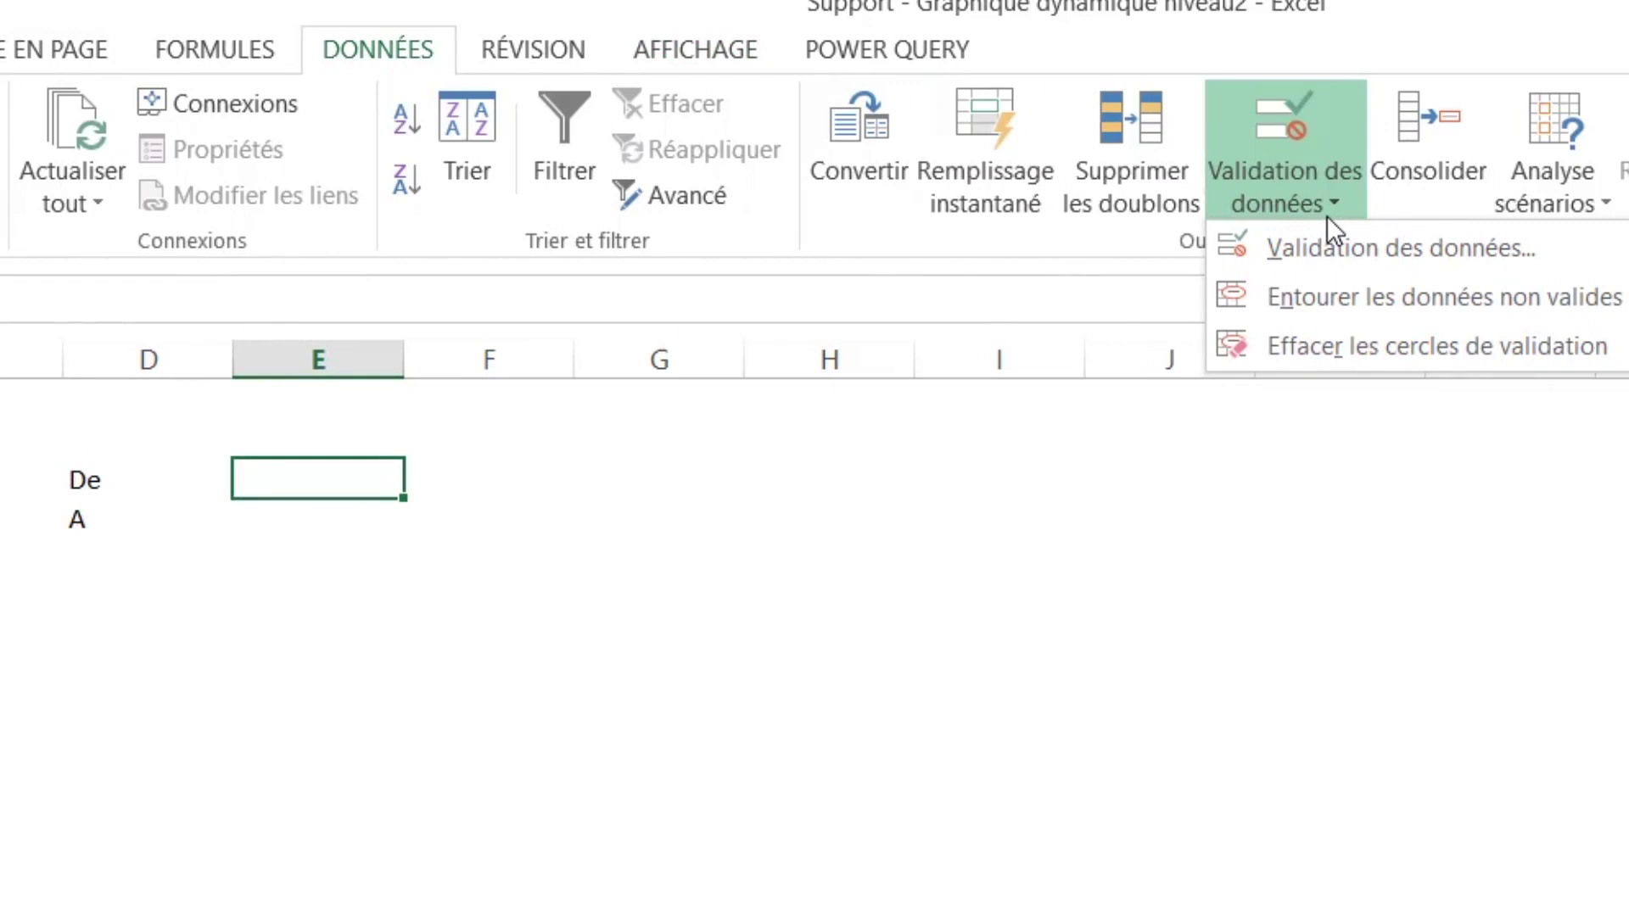
left_click(1378, 248)
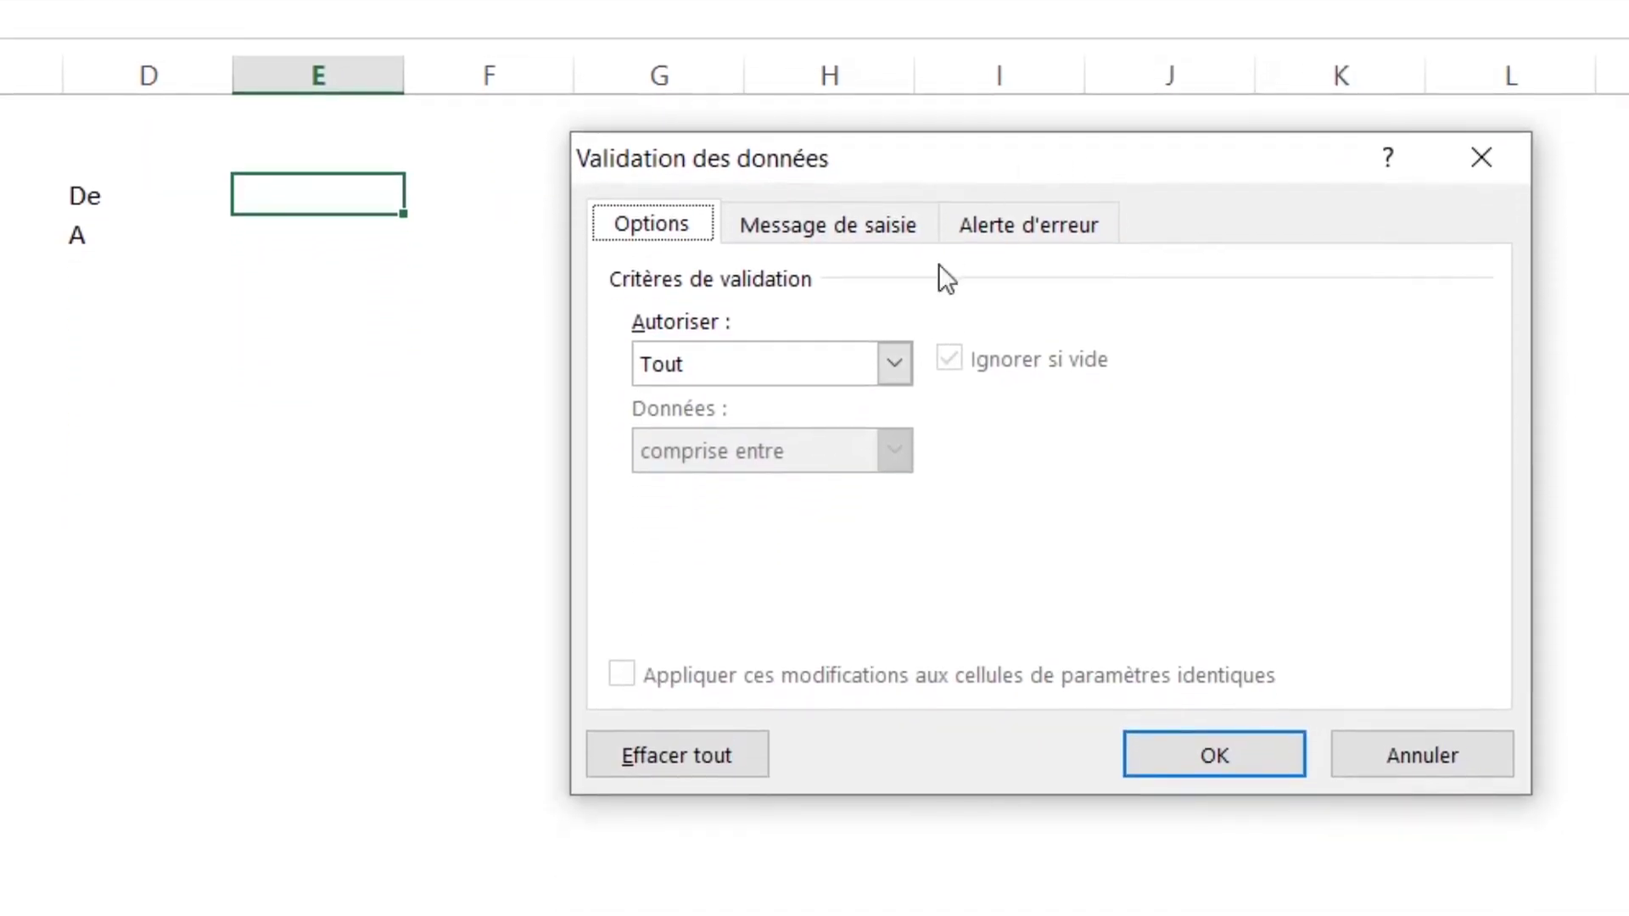
left_click(894, 363)
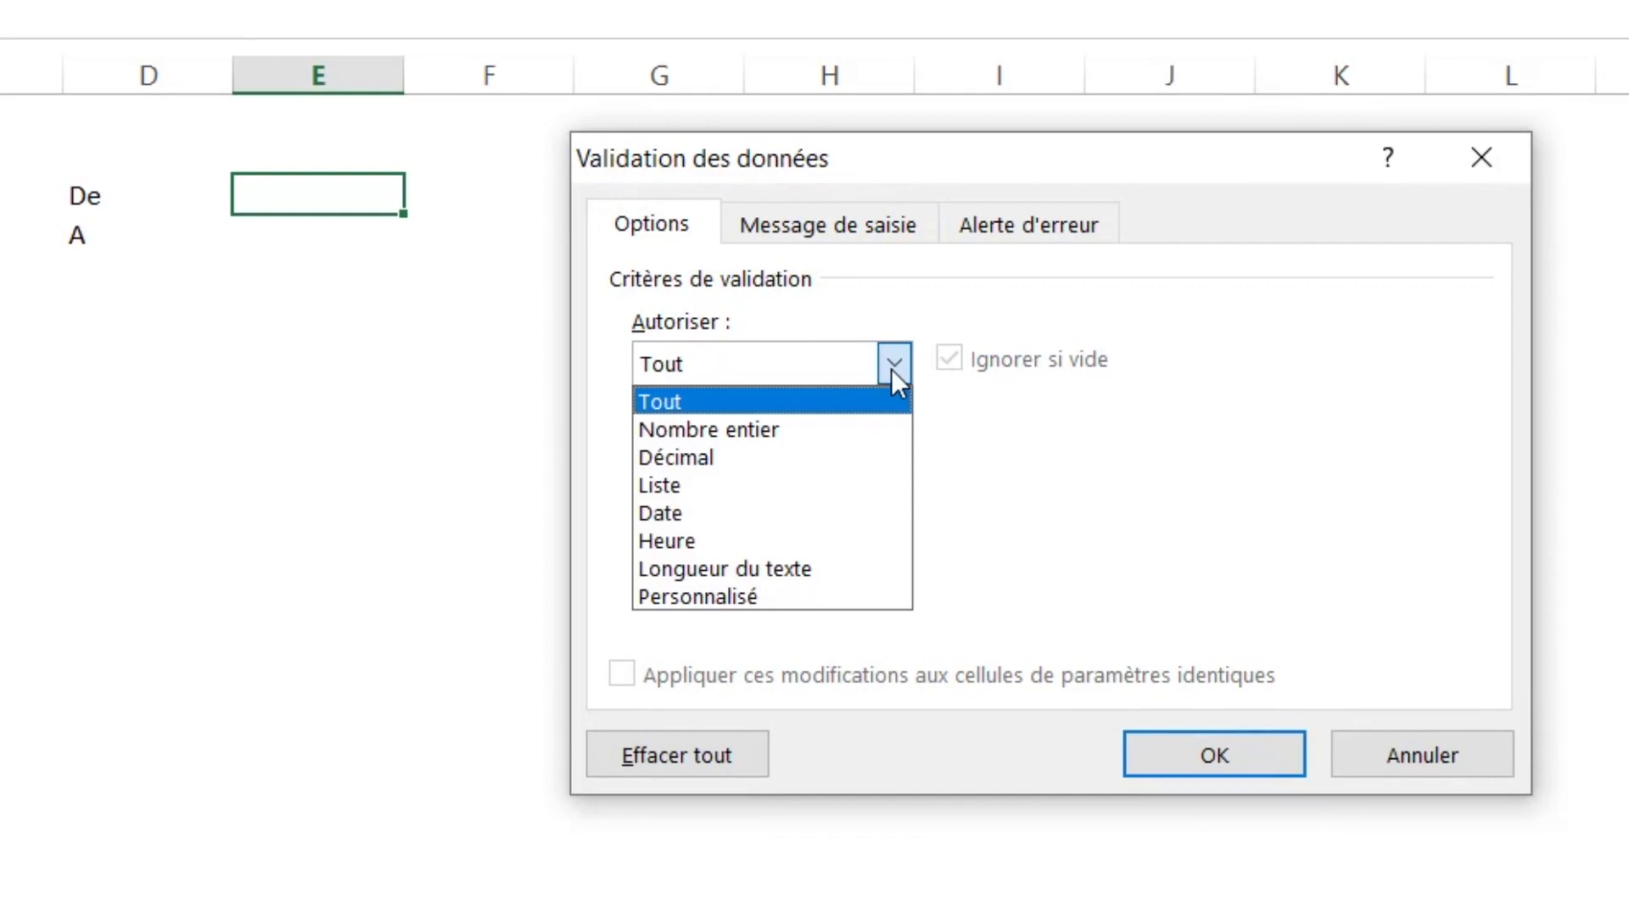
left_click(740, 488)
left_click(764, 534)
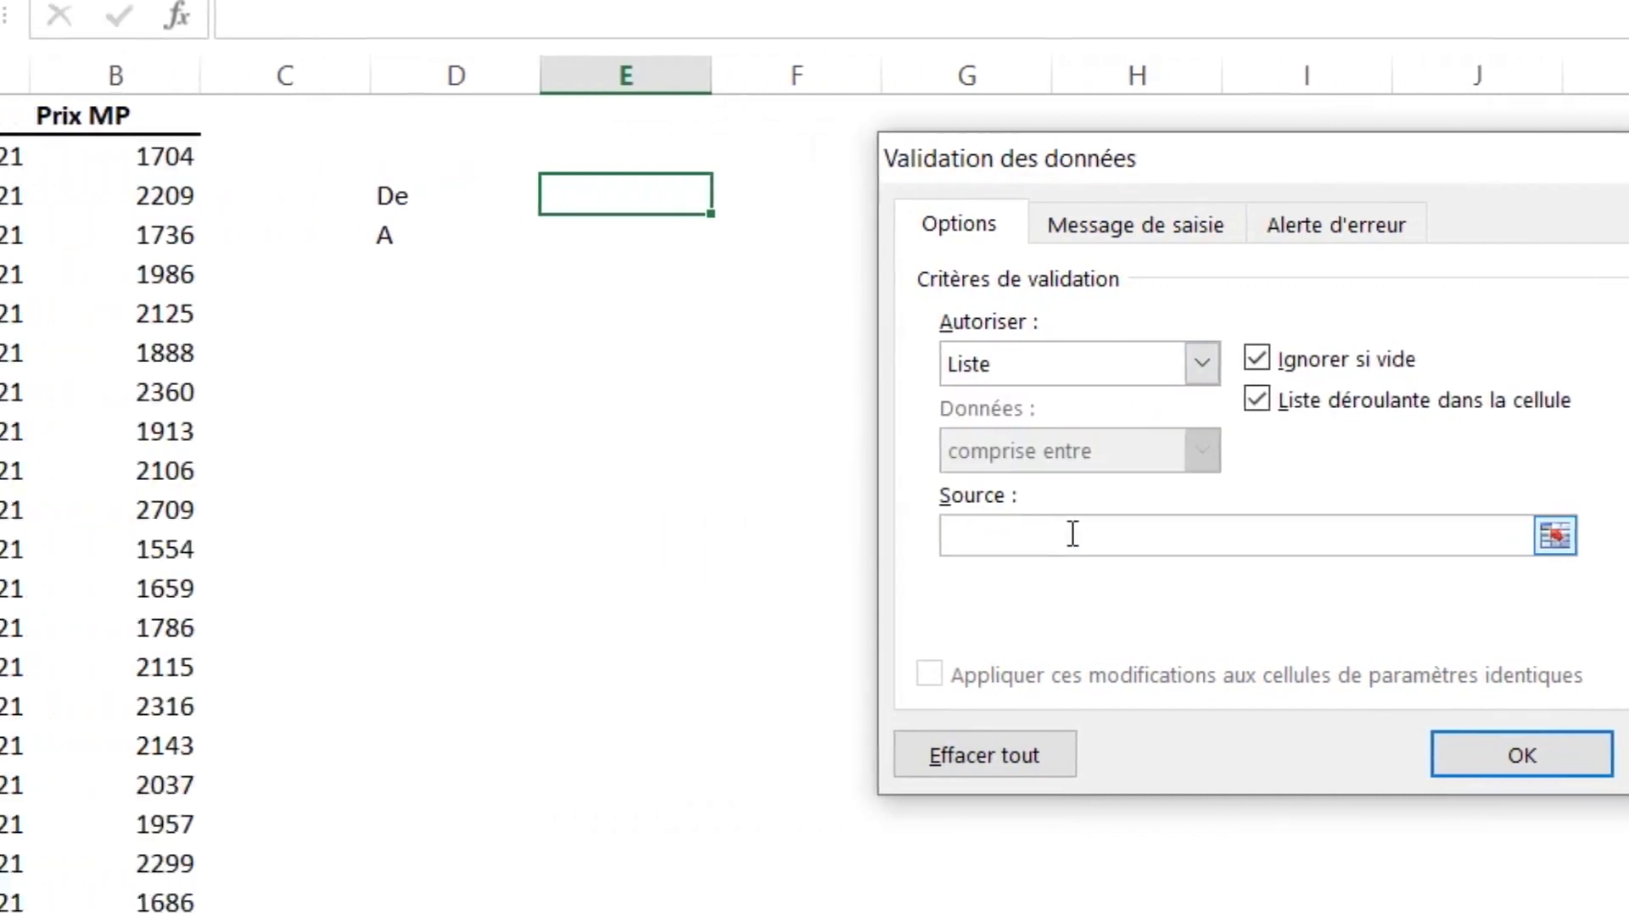
left_click(152, 164)
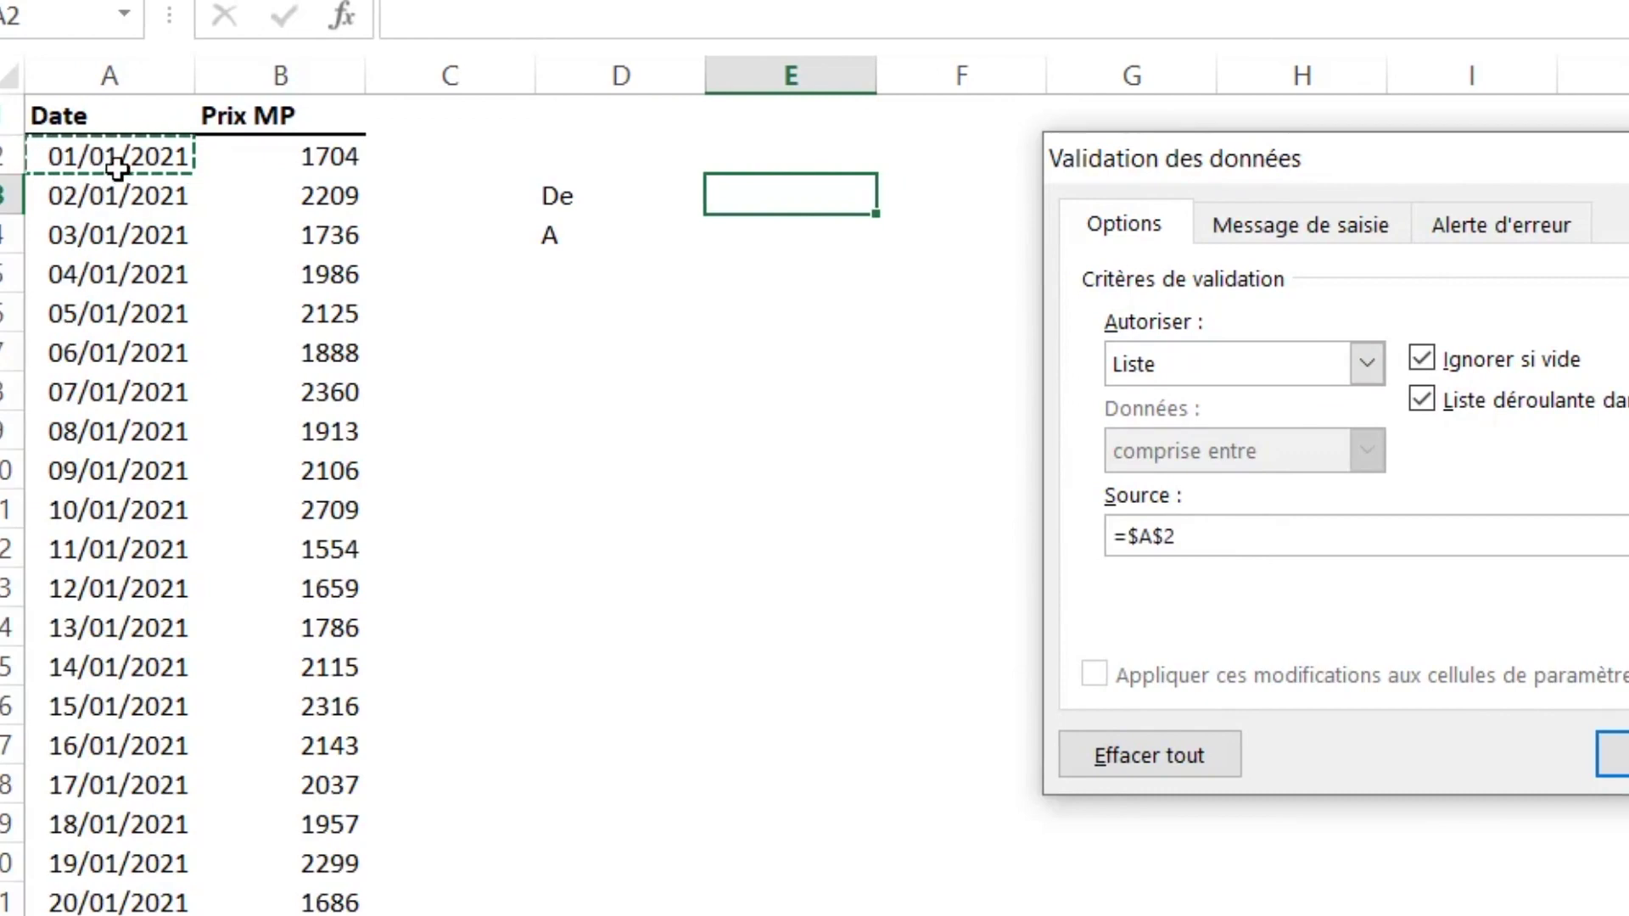
key("ctrl+shift+Down")
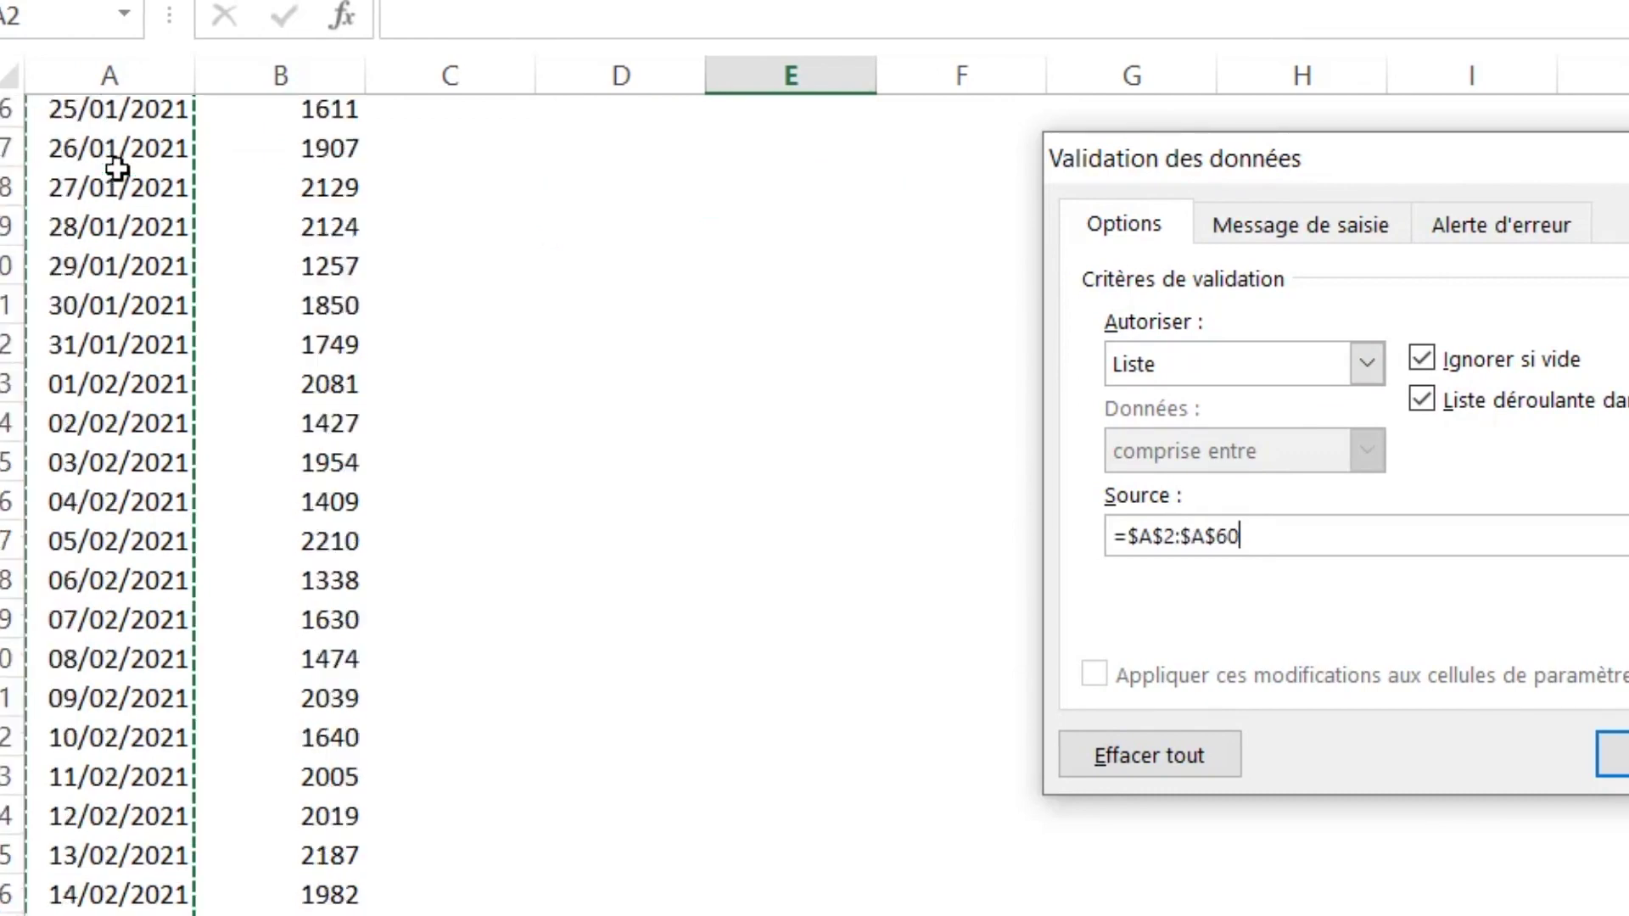
scroll(119, 165, "down", 4)
scroll(204, 605, "up", 5)
scroll(128, 601, "up", 7)
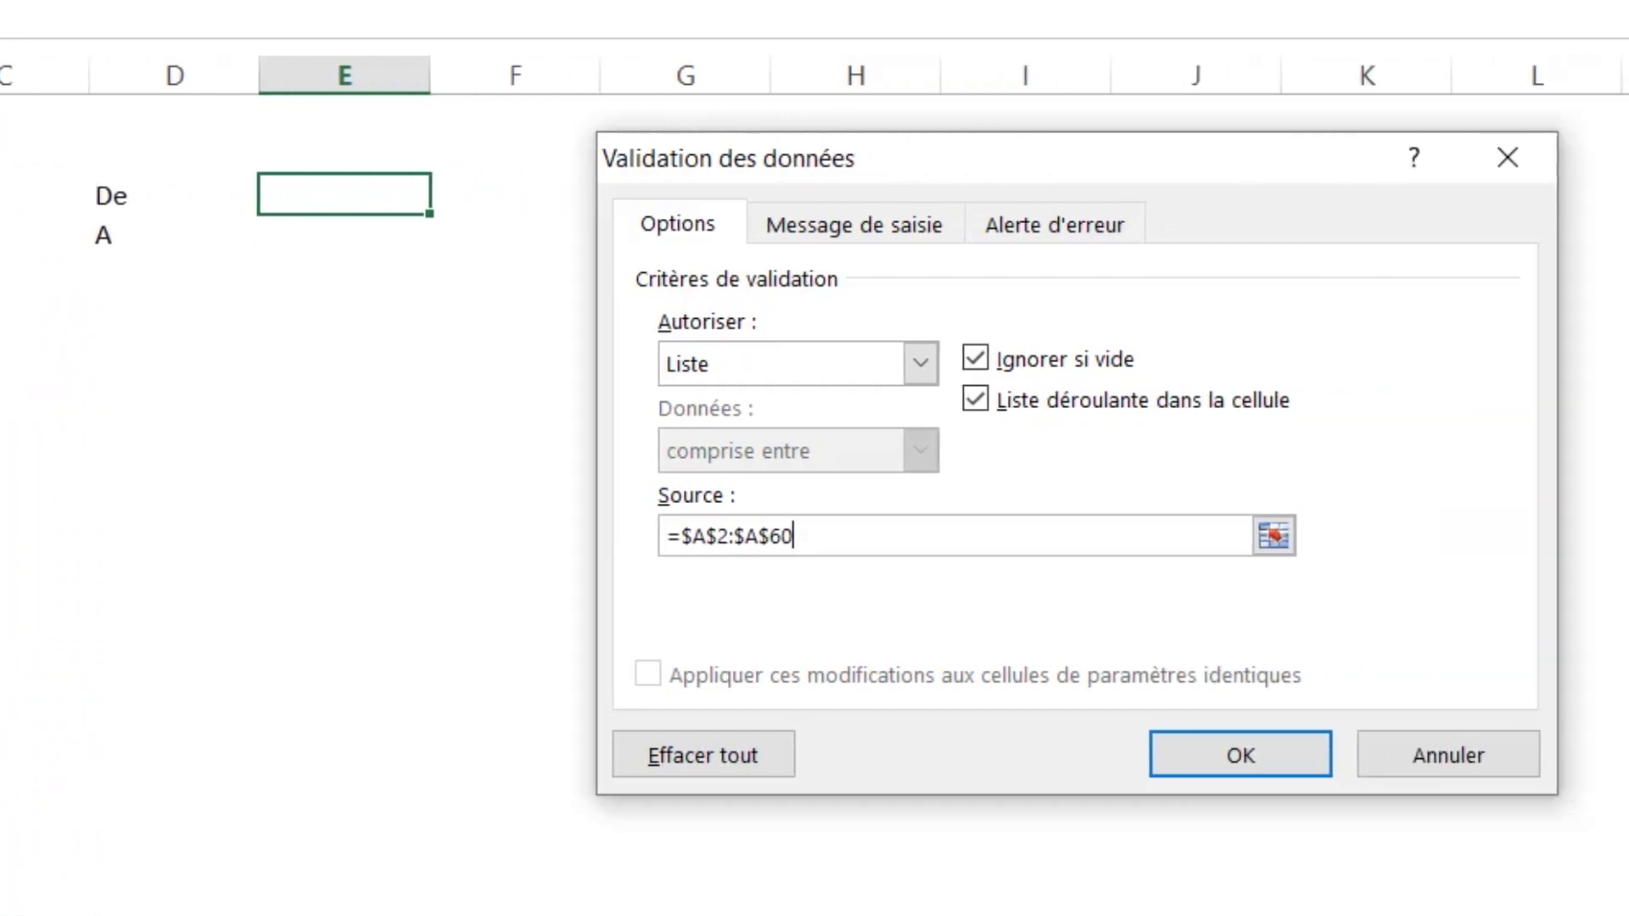
Step: Confirm the date dropdown and copy it into the cell beside A
left_click(1240, 753)
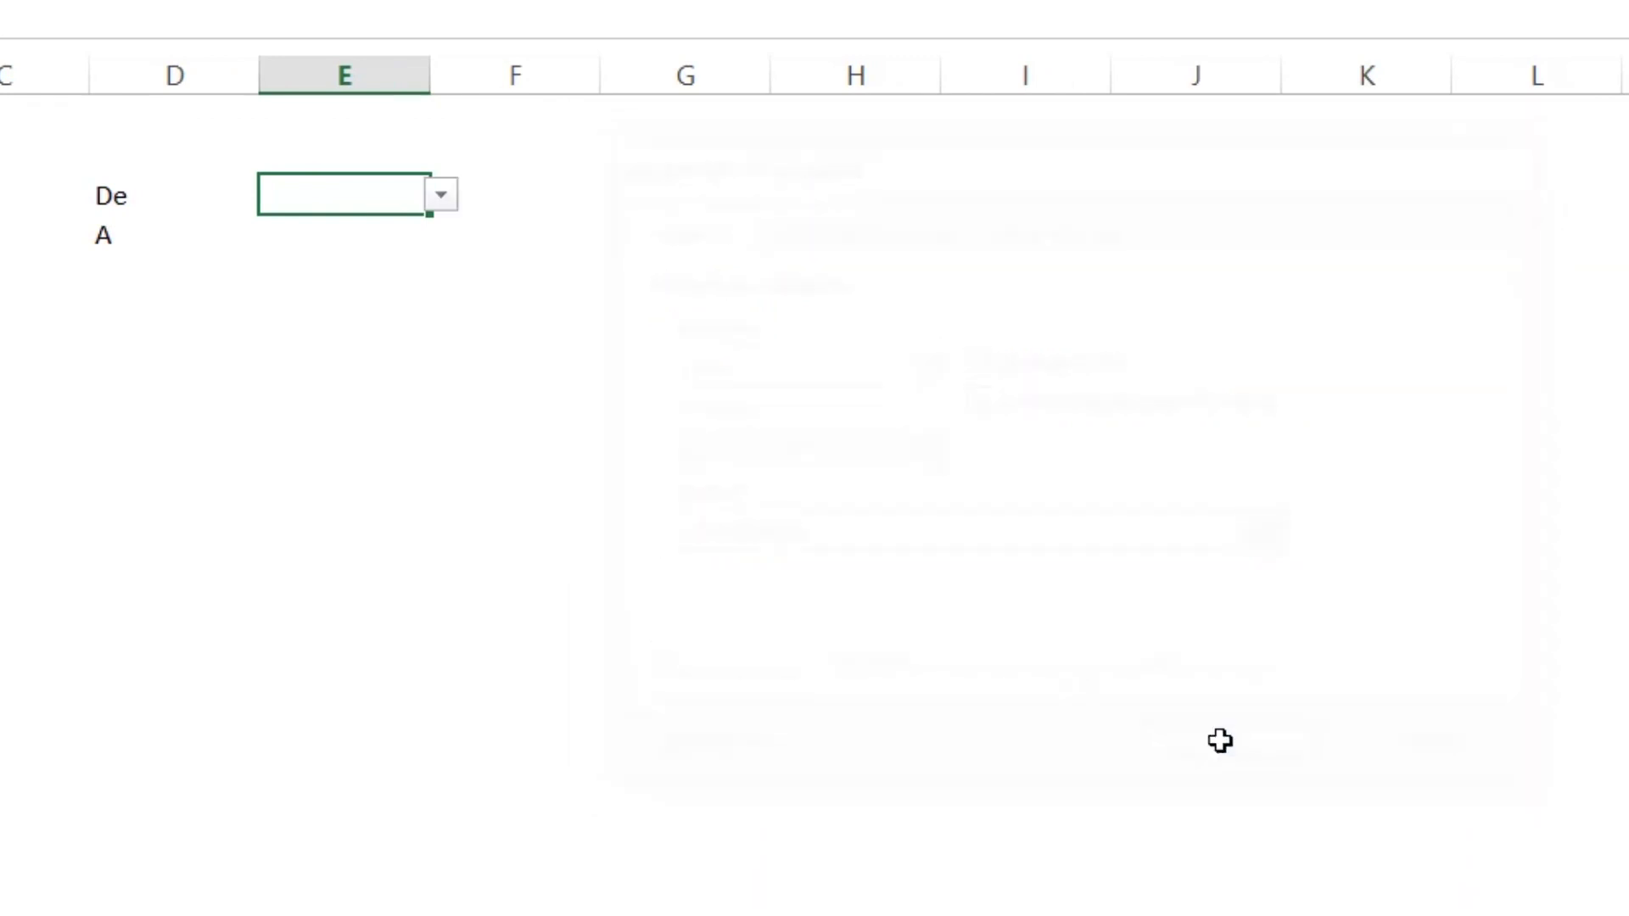
left_click(441, 195)
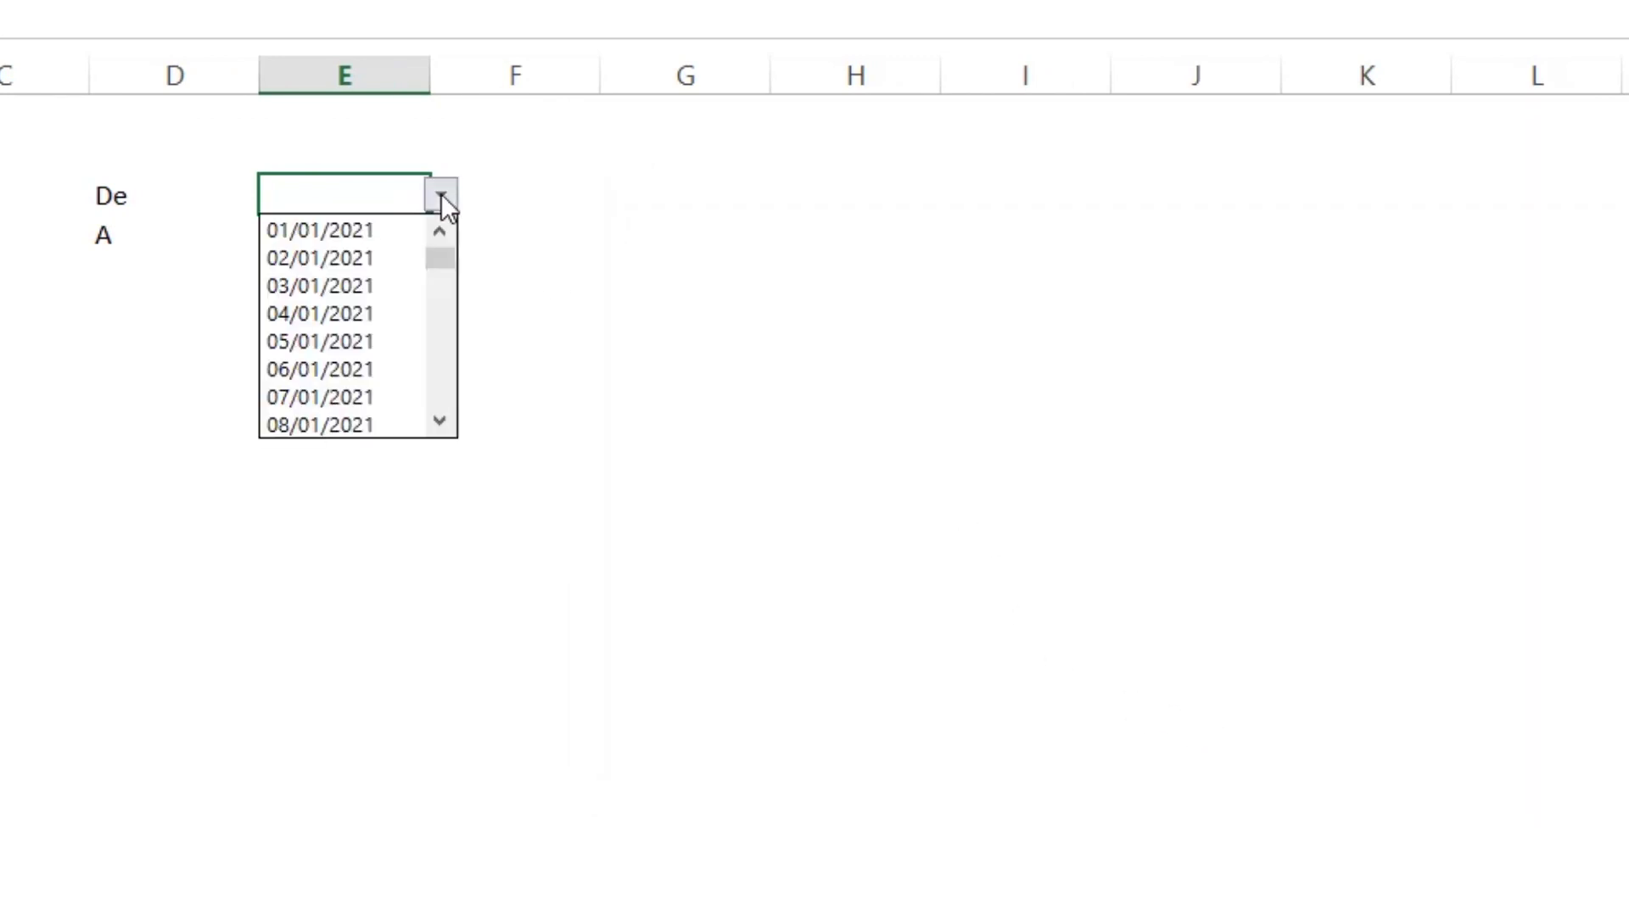
key("ctrl+c")
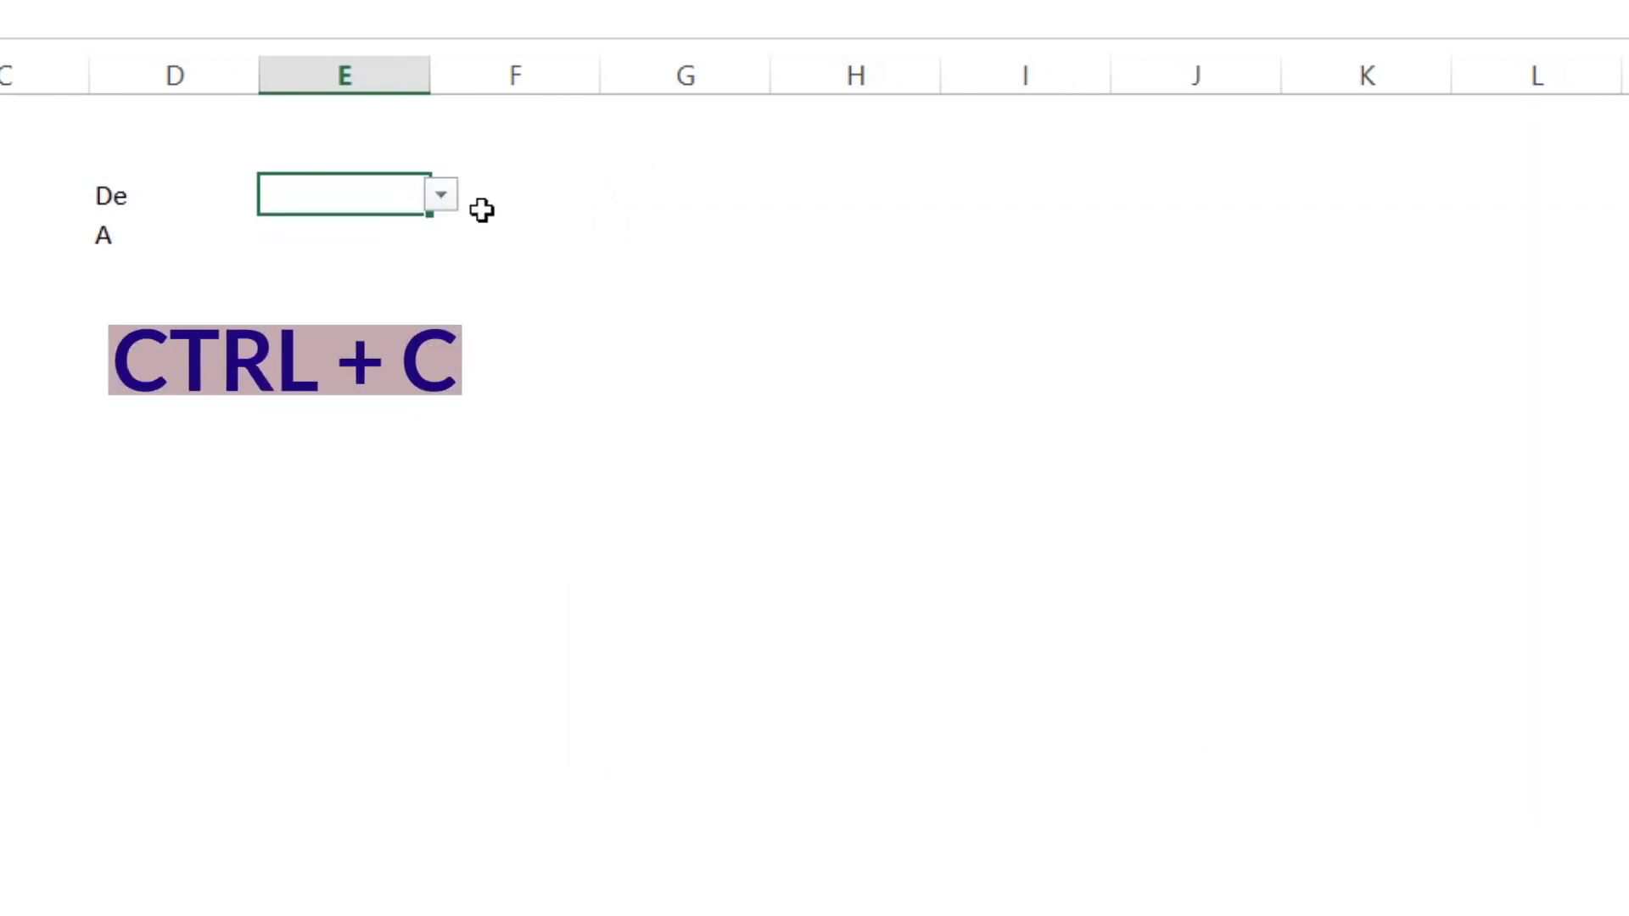
left_click(355, 235)
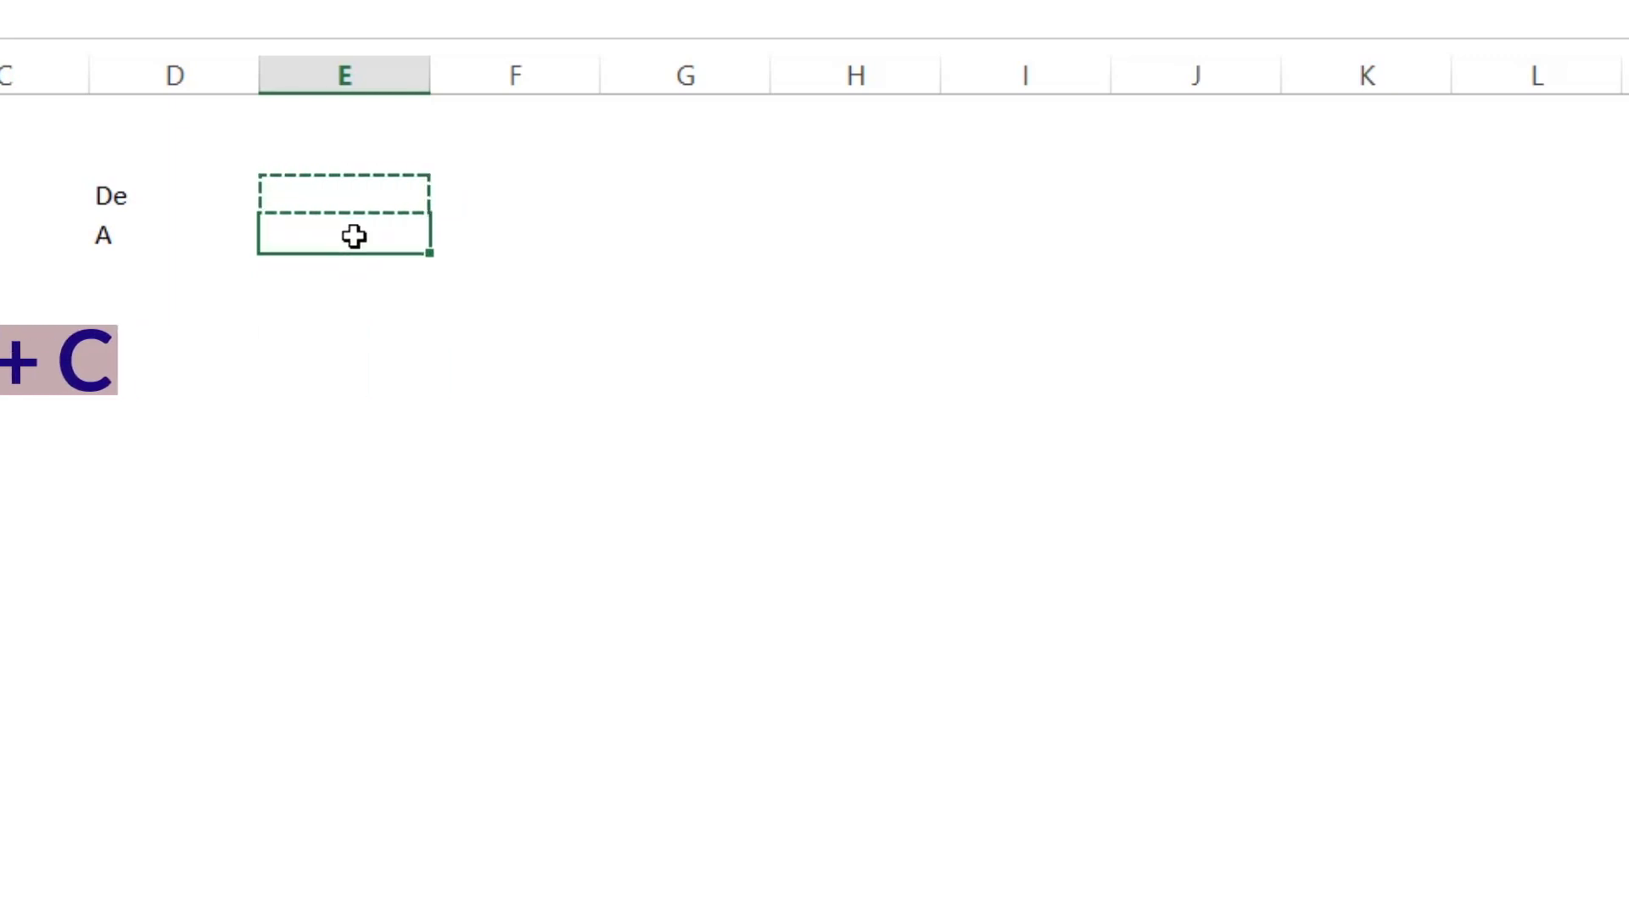
key("ctrl+v")
Step: Pick 03/01/2021 as the De date and 15/01/2021 as the A date
left_click(378, 196)
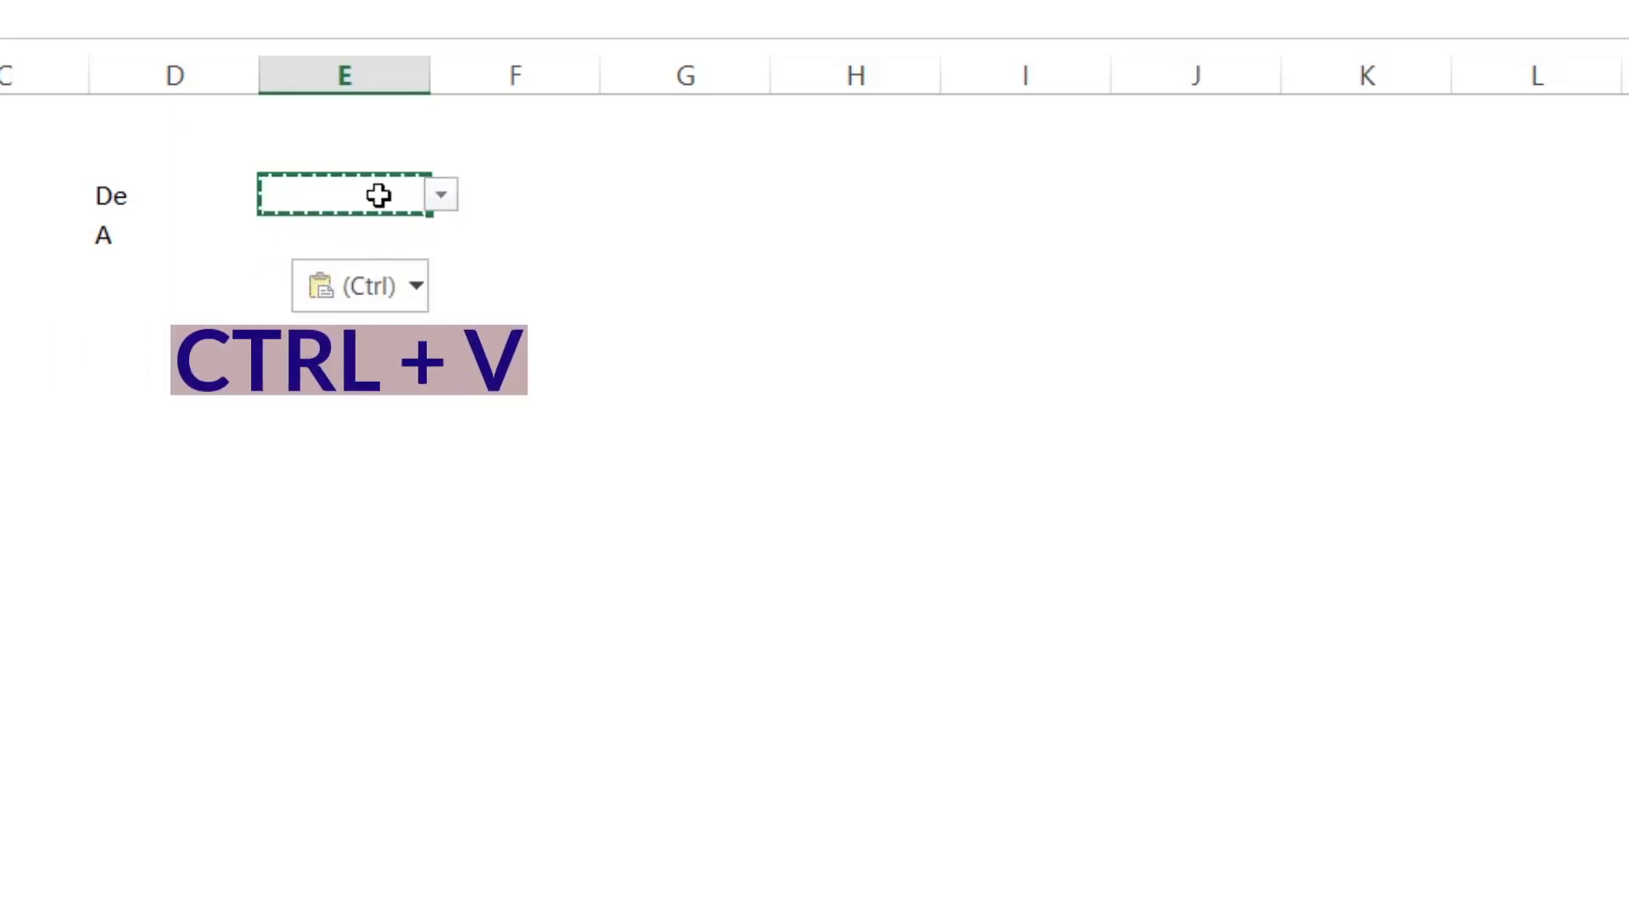
left_click(441, 196)
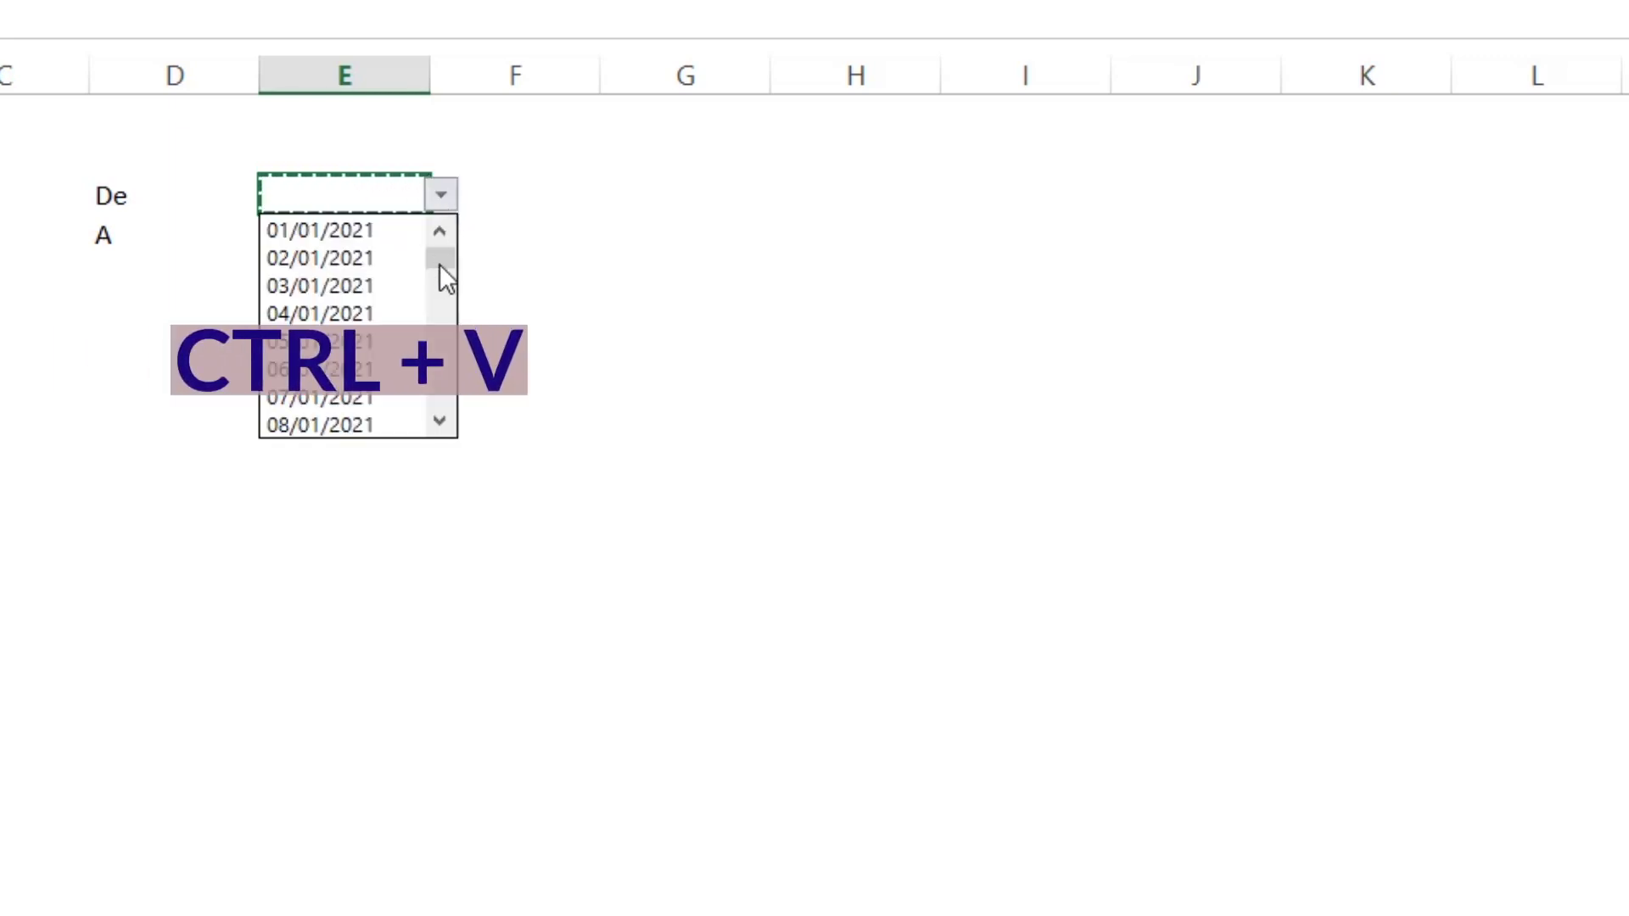
left_click(355, 287)
left_click(390, 236)
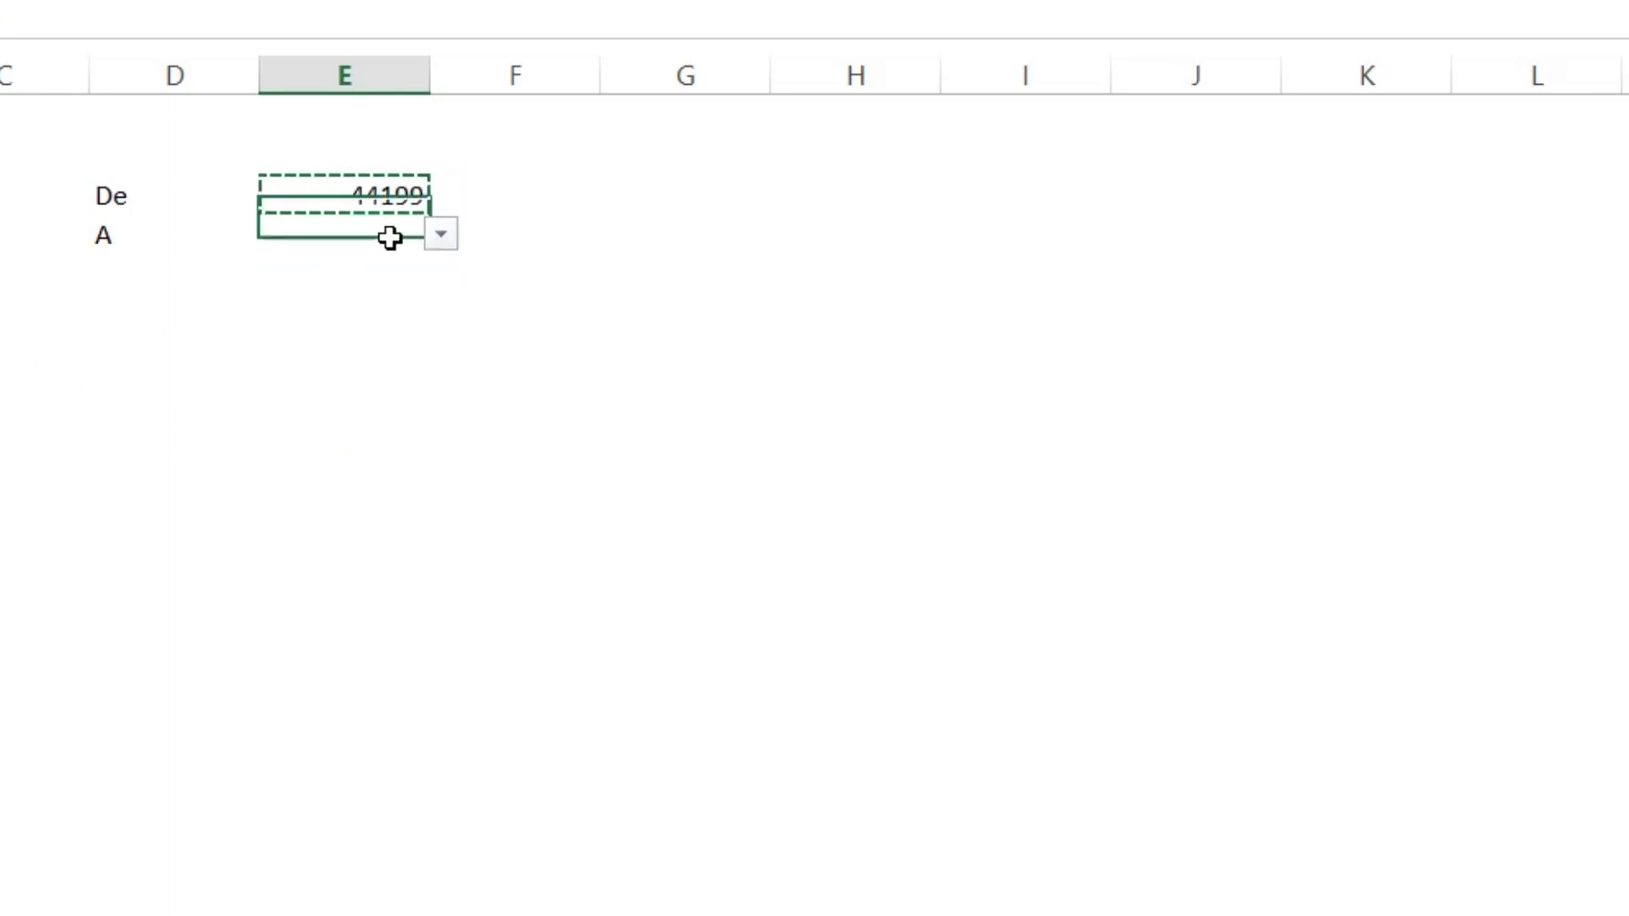
left_click(440, 234)
left_click_drag(442, 301, 440, 333)
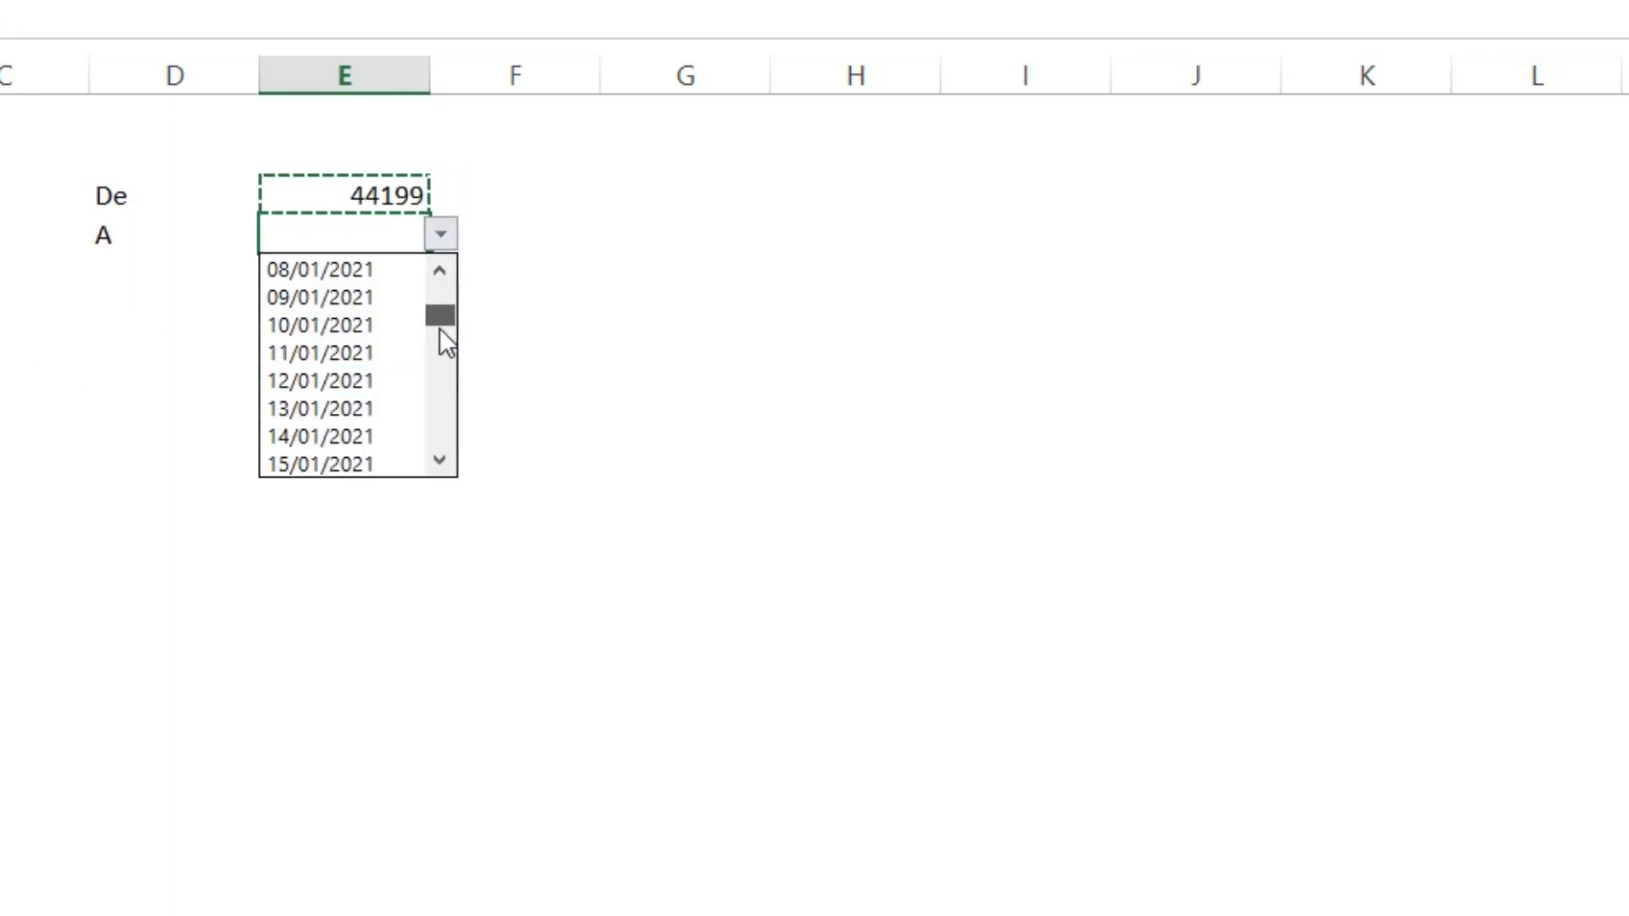
left_click(341, 382)
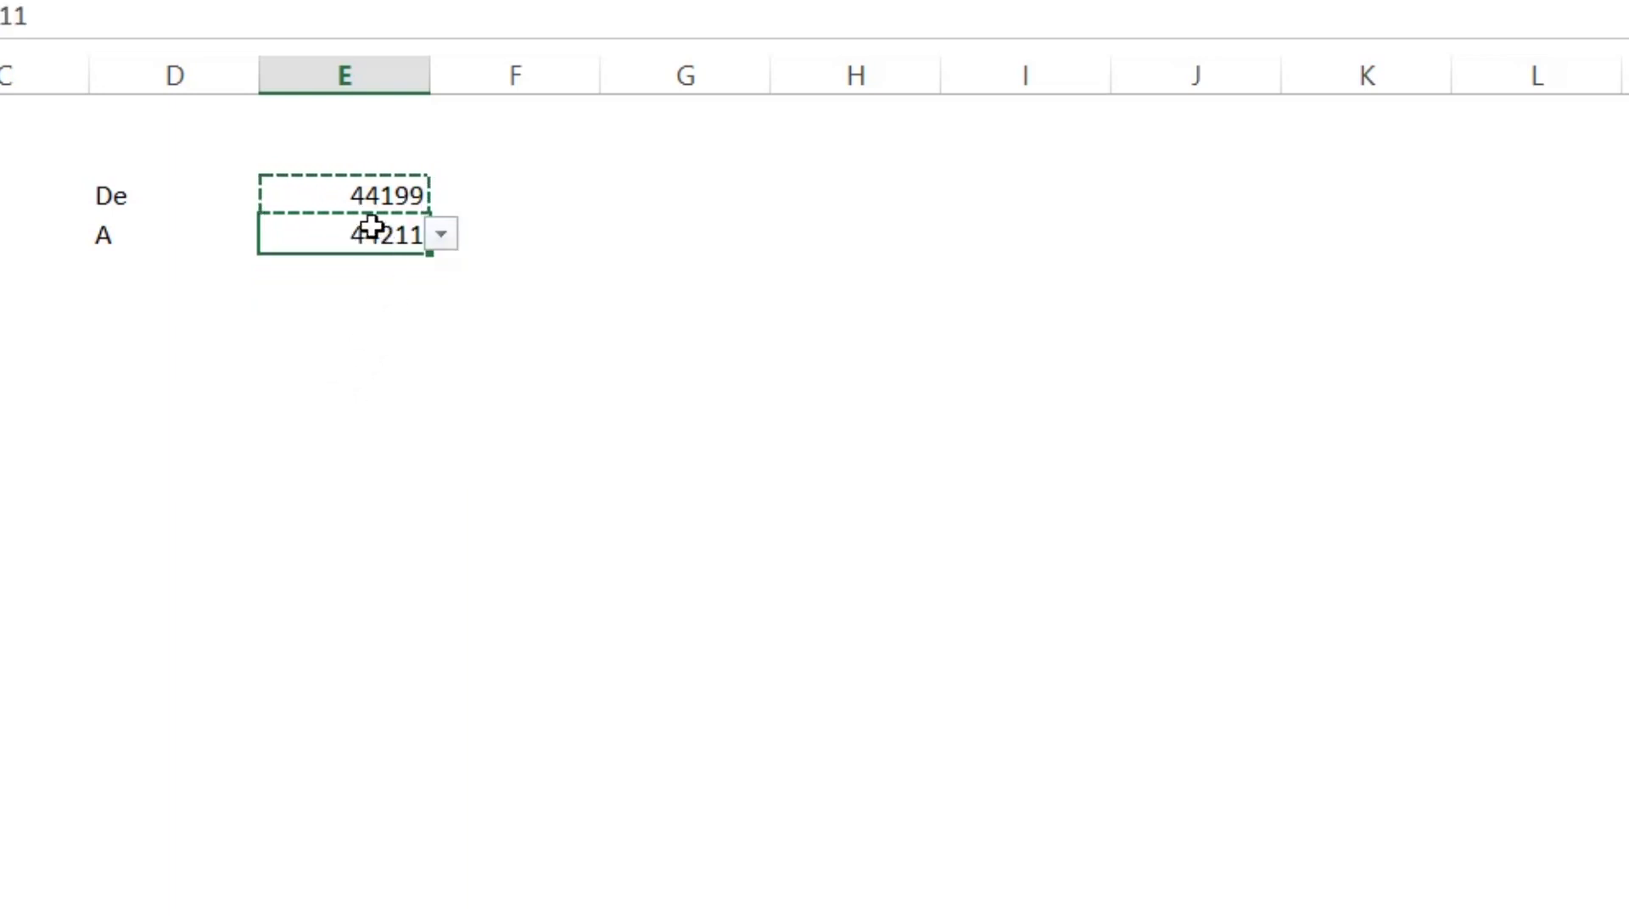
Step: Format the De and A cells as Date courte and check both values
left_click_drag(343, 199, 338, 218)
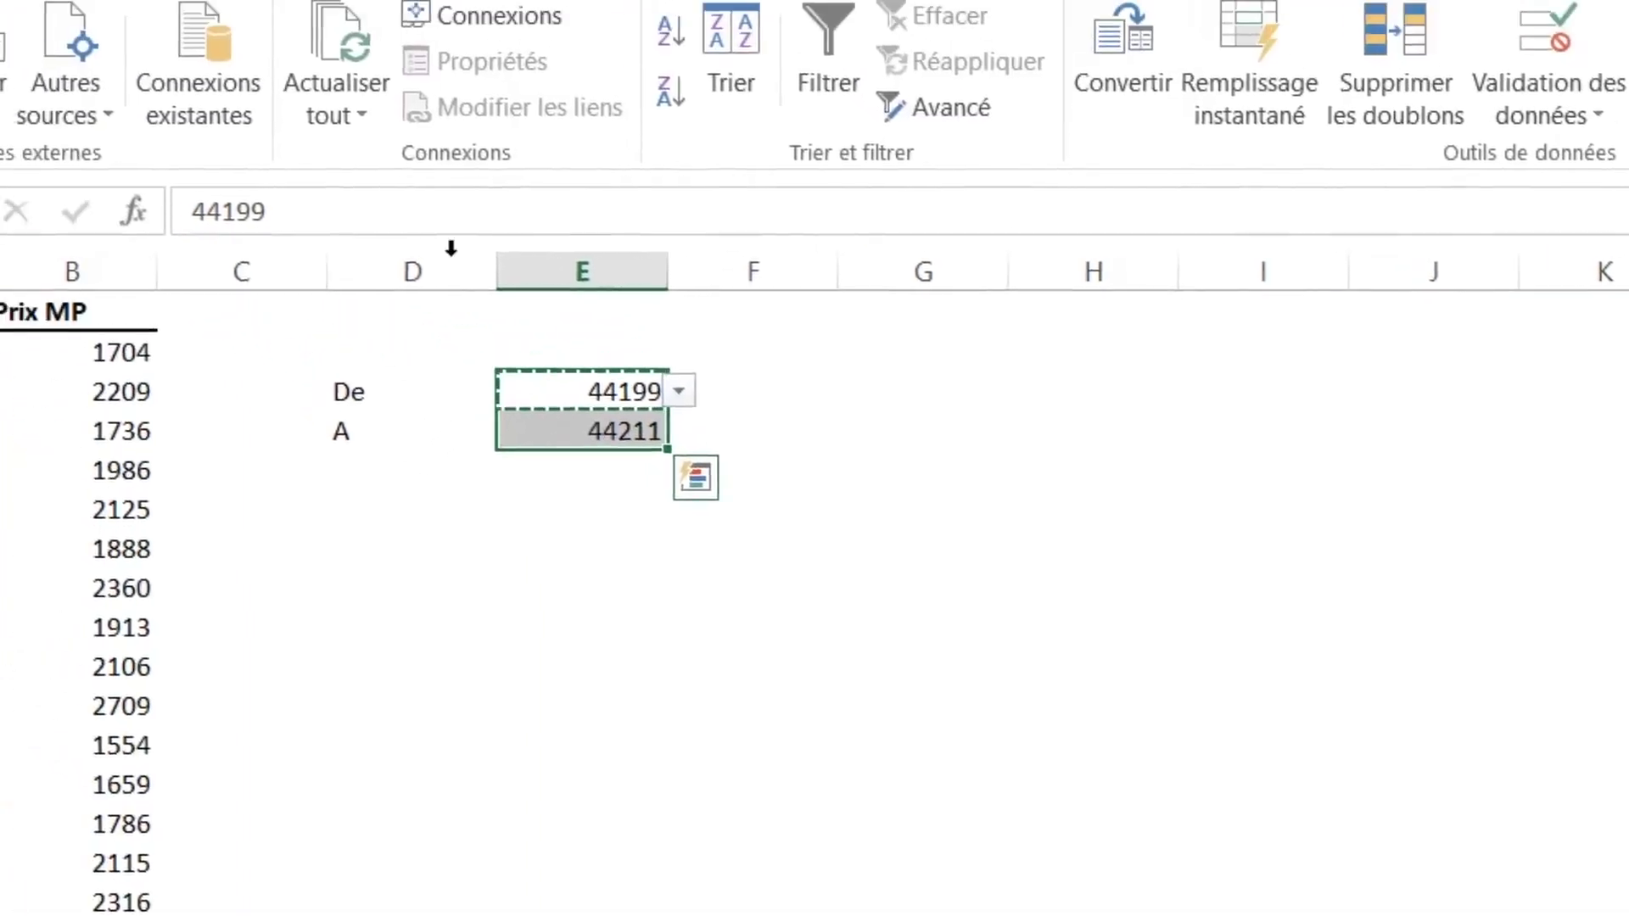
left_click(74, 52)
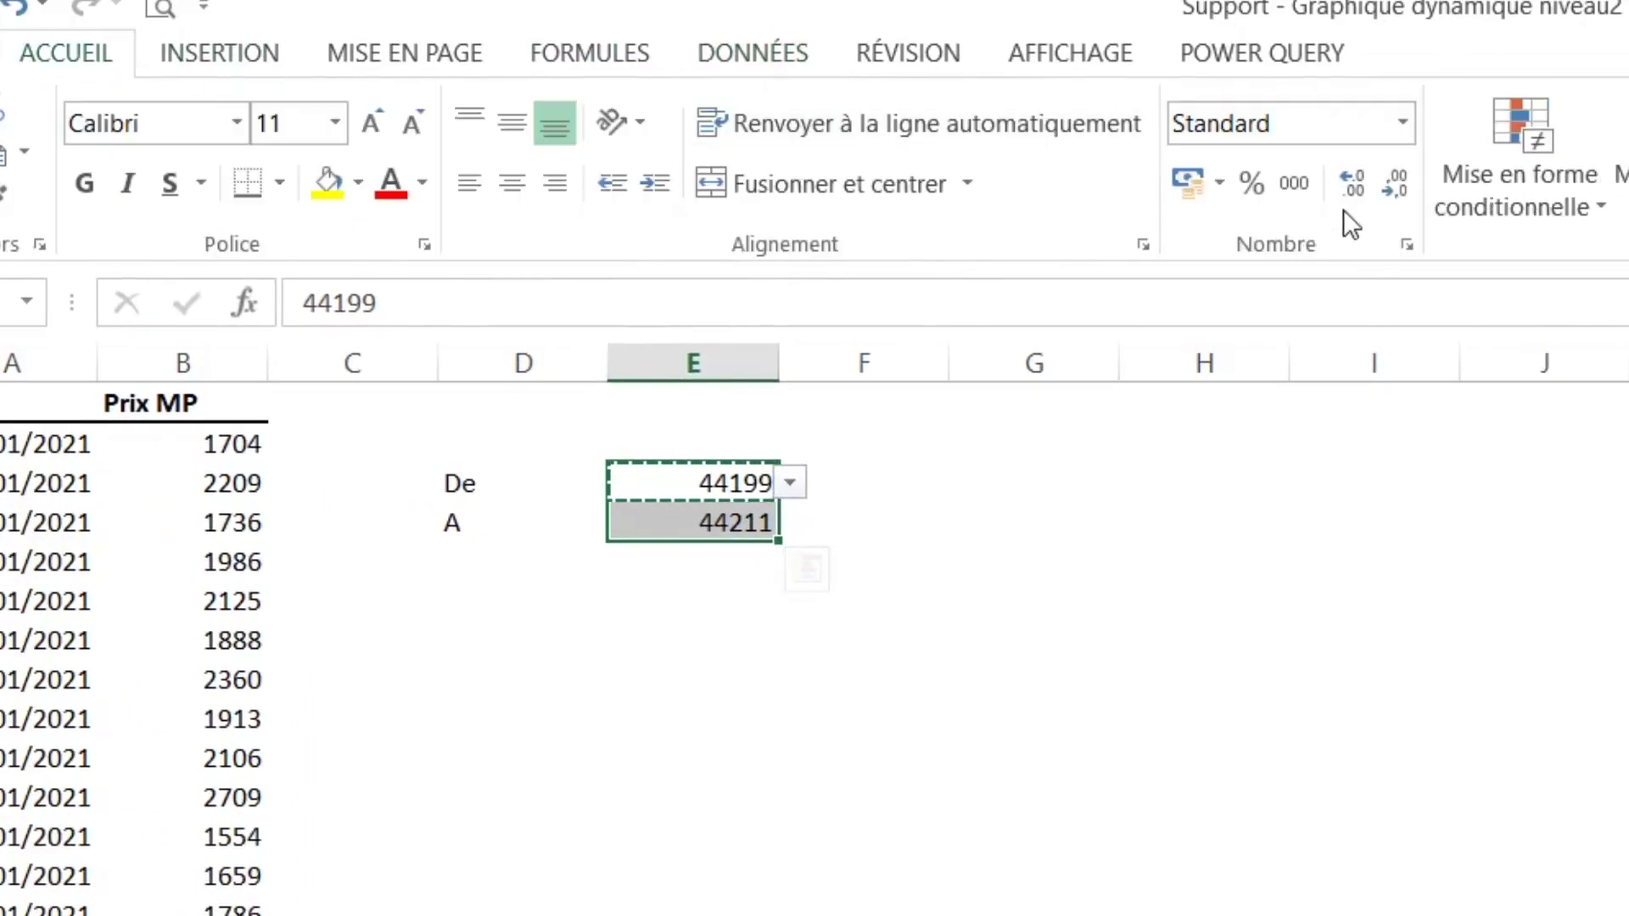
left_click(1404, 125)
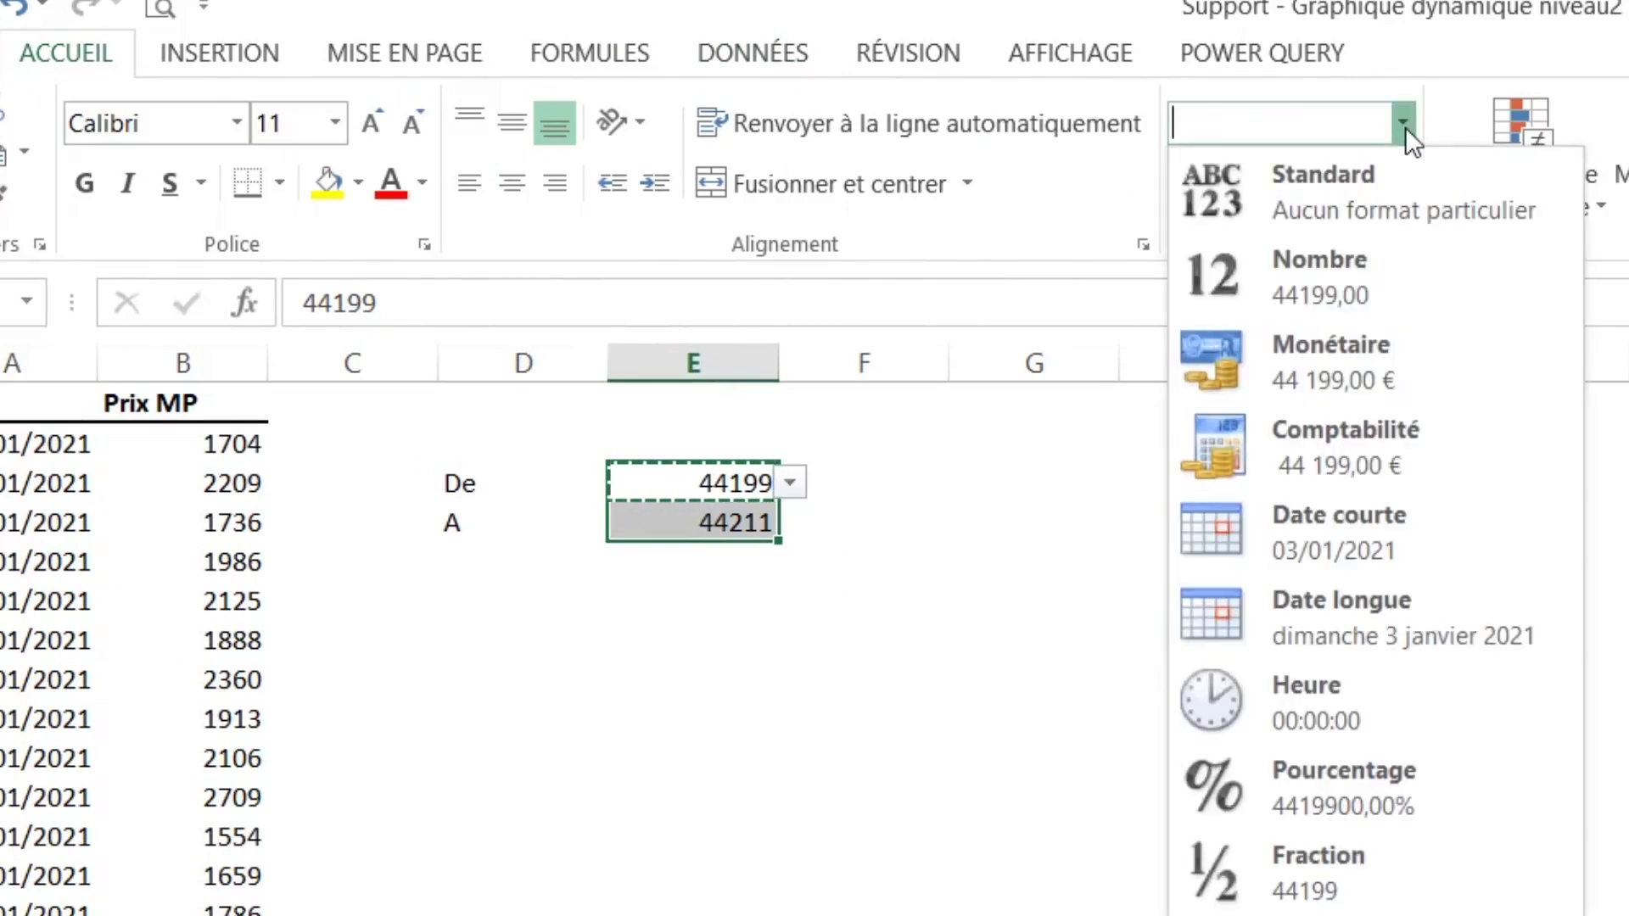
left_click(1340, 538)
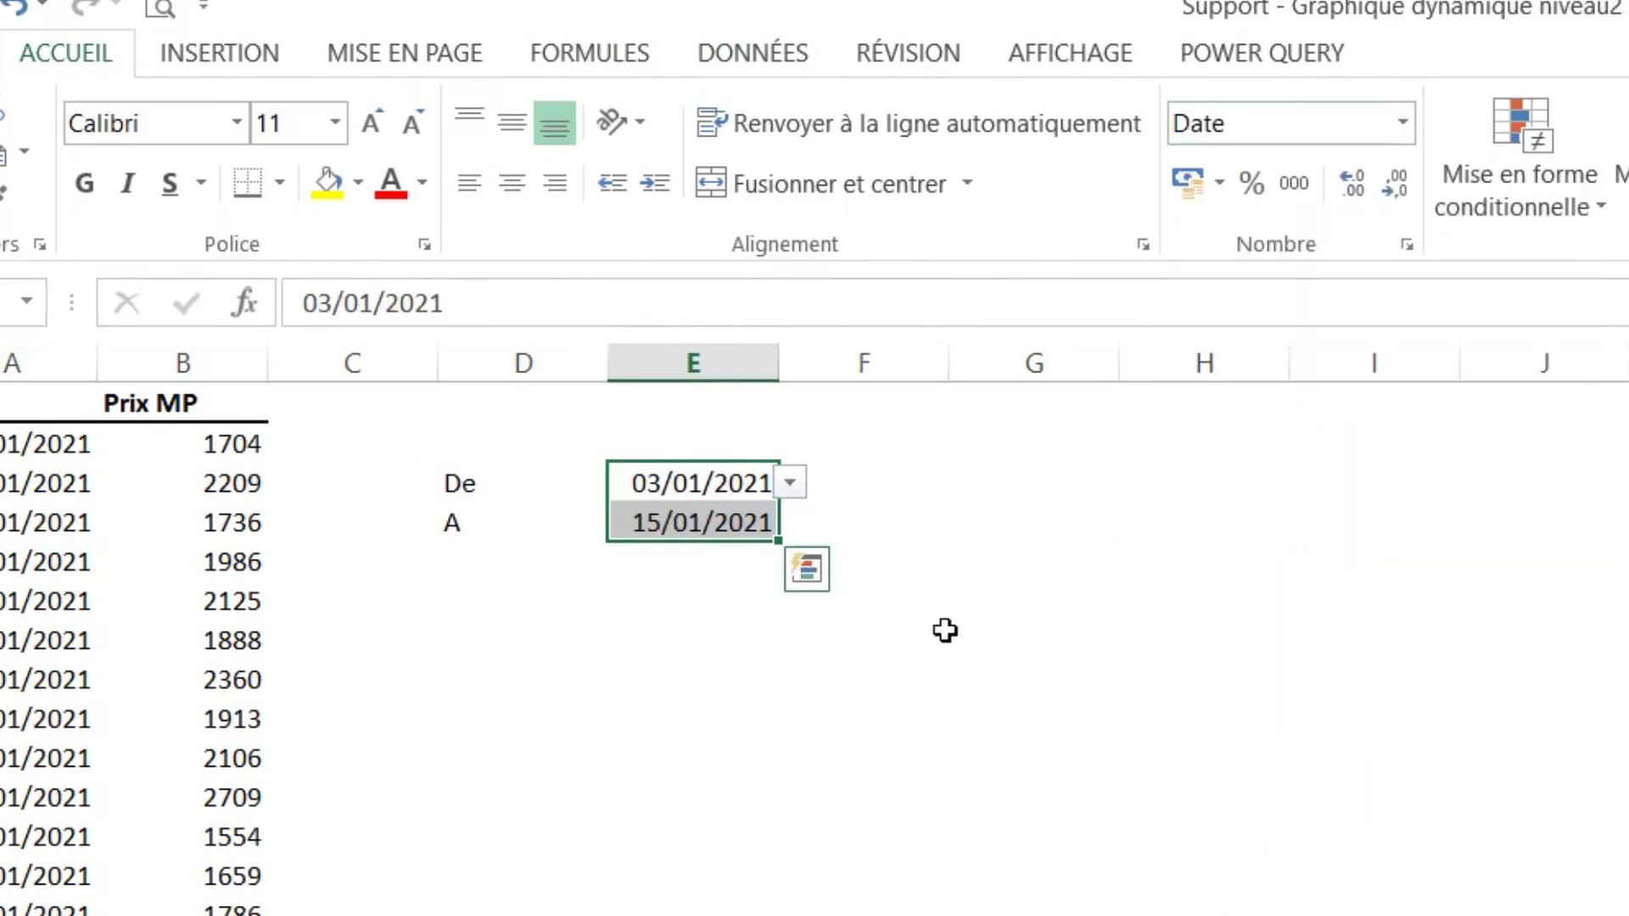
left_click(687, 585)
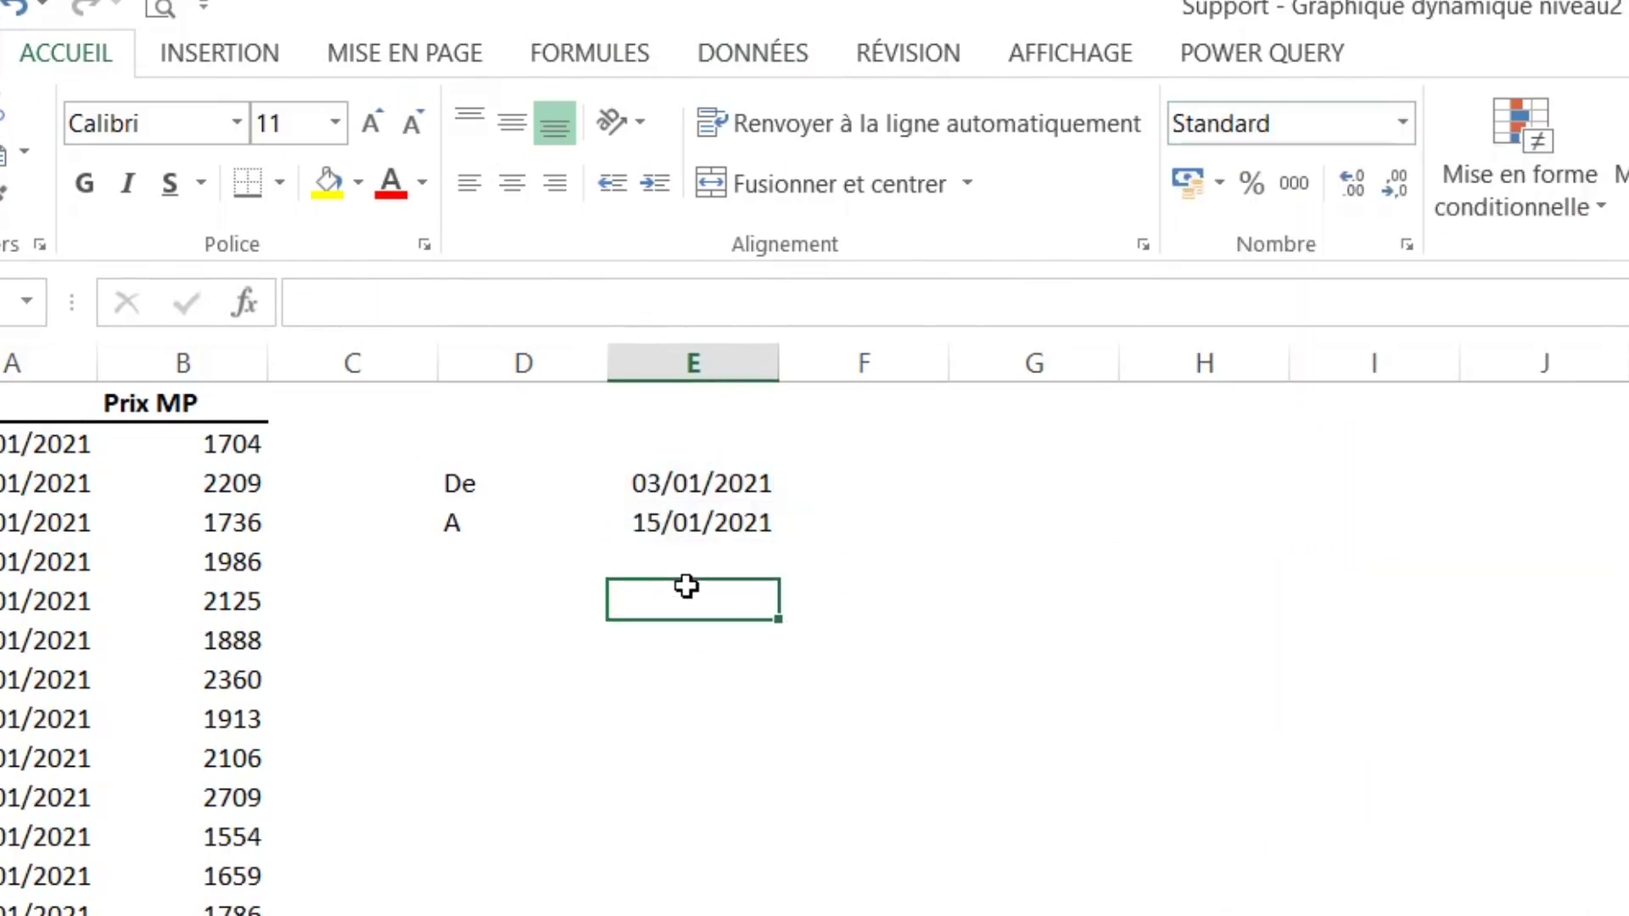
left_click(714, 479)
left_click(712, 520)
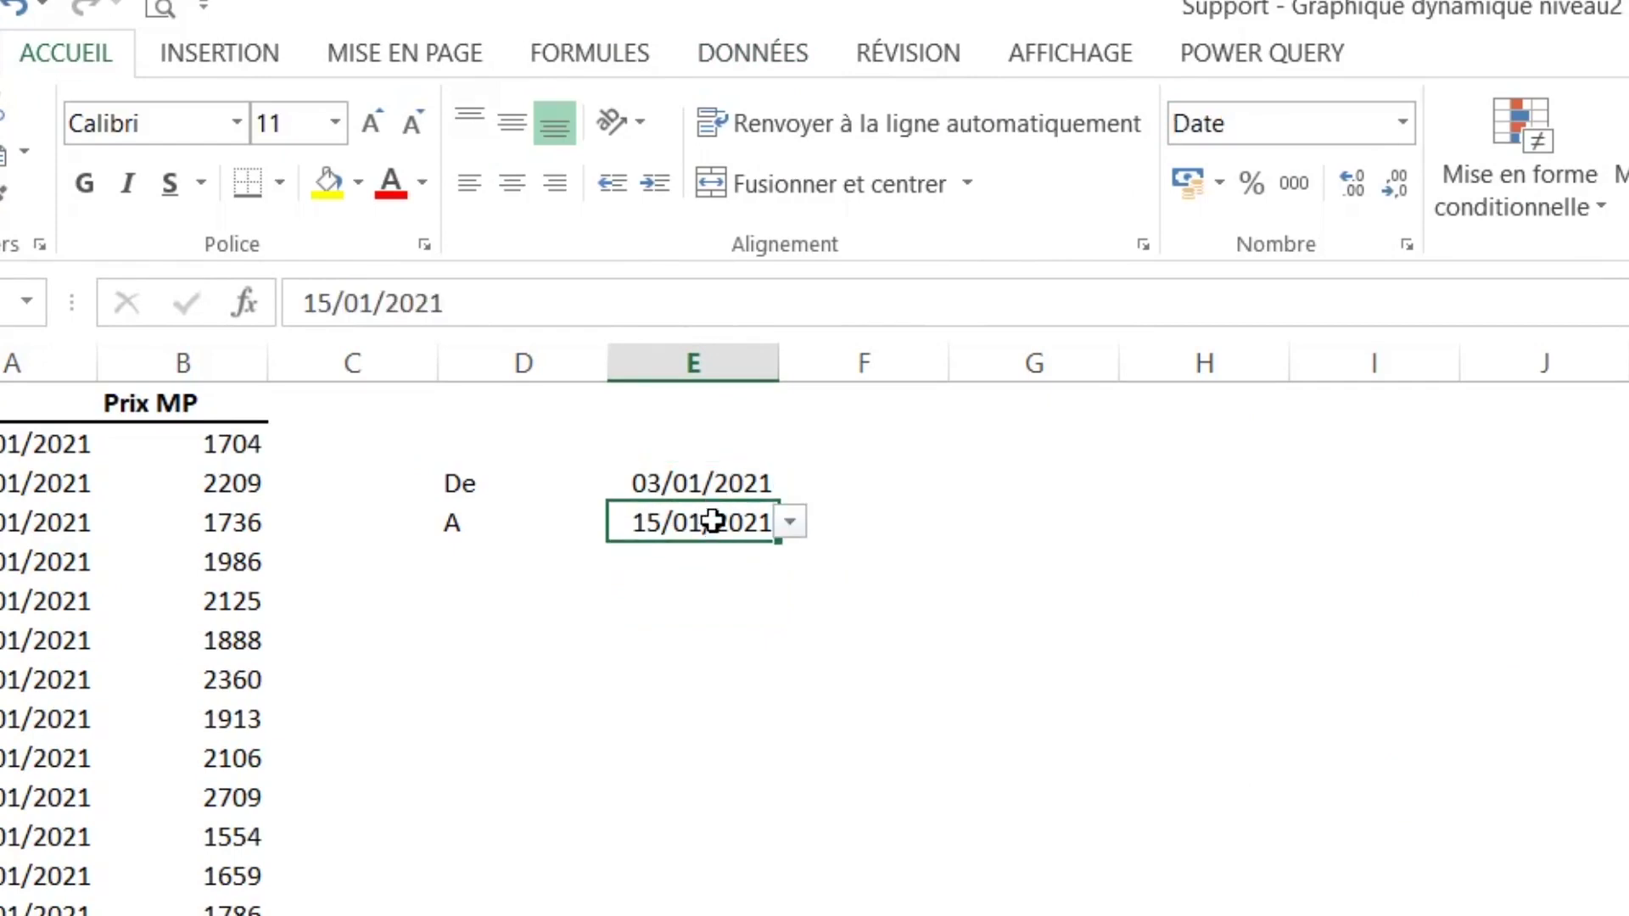
left_click(891, 793)
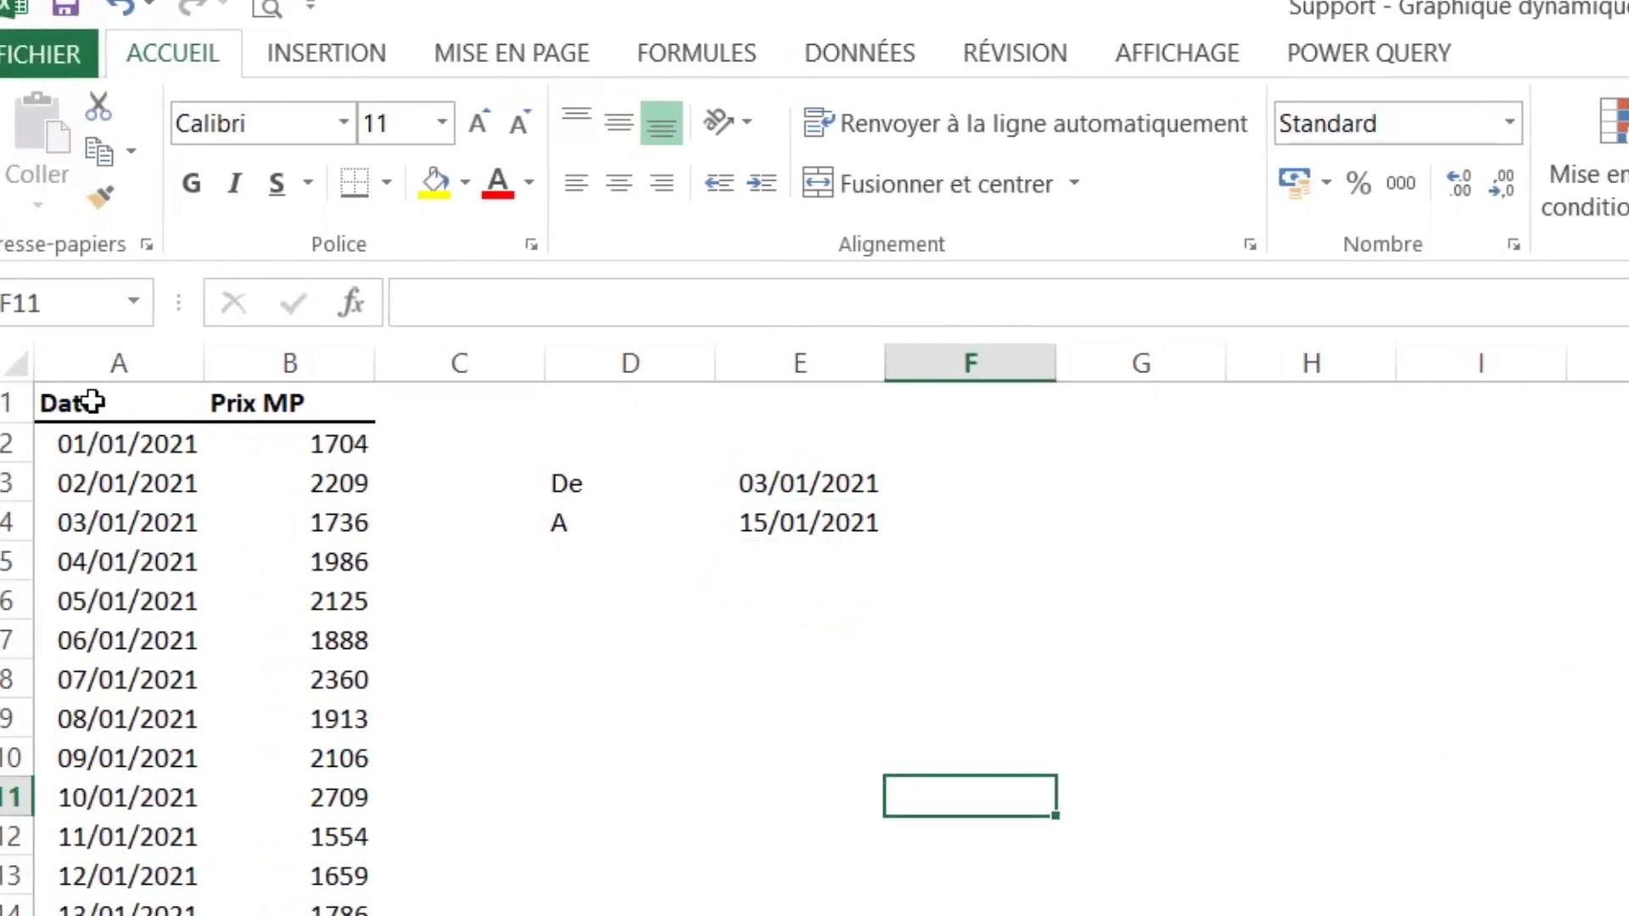
Step: Select the full Date and Prix MP table and insert the recommended Courbes line chart
left_click_drag(93, 402, 240, 793)
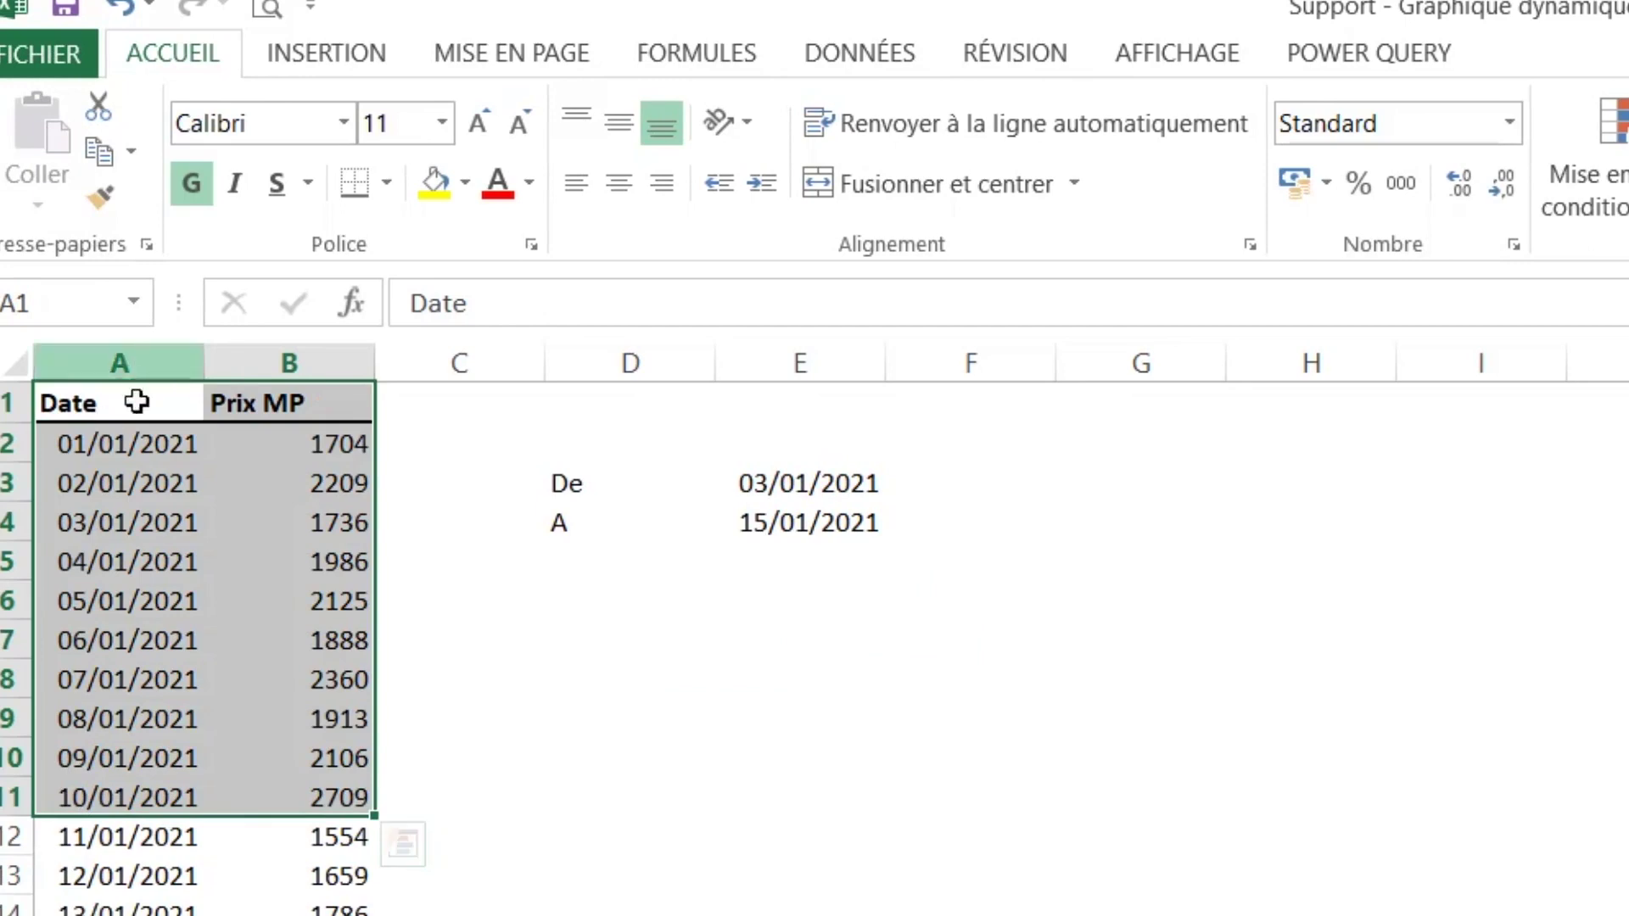
left_click_drag(136, 402, 232, 728)
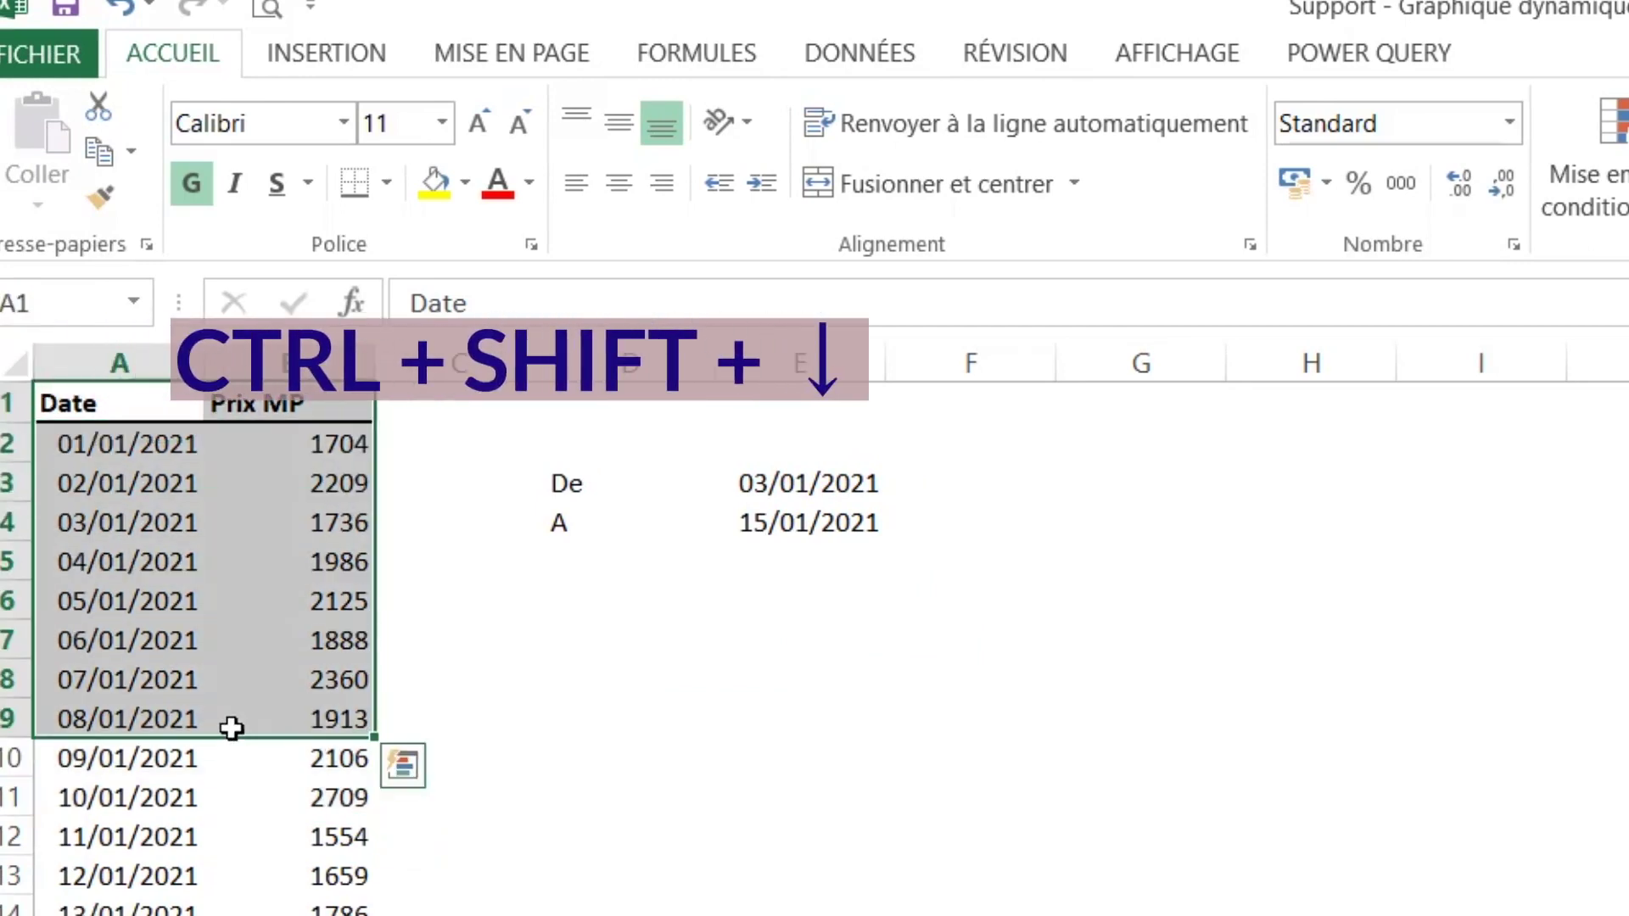
key("ctrl+shift+Down")
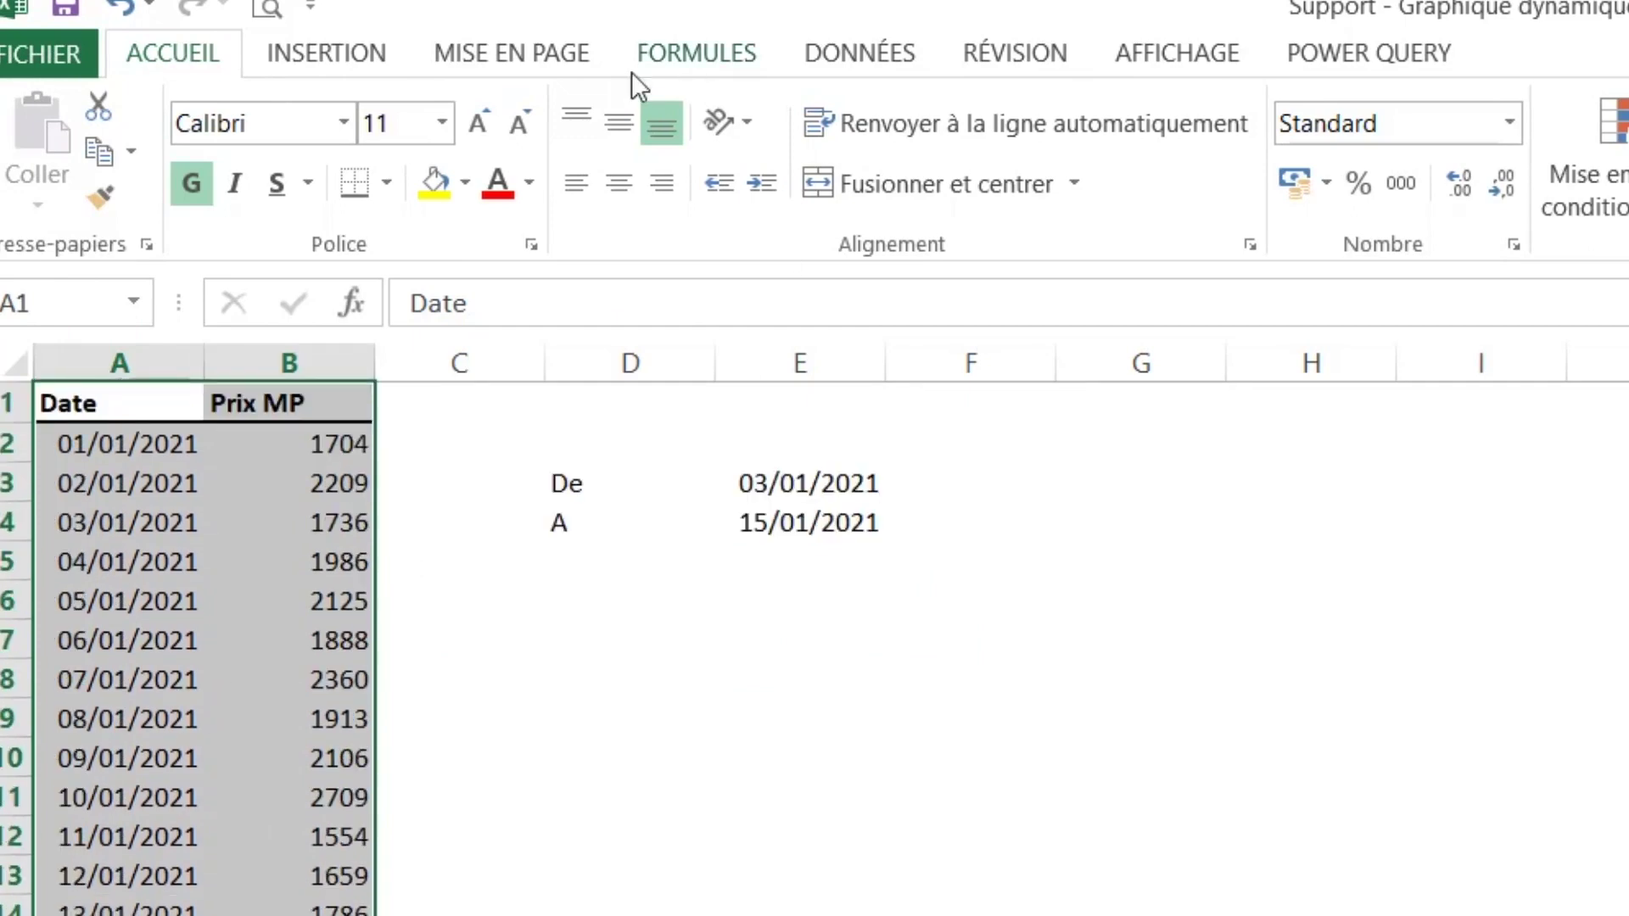
left_click(326, 53)
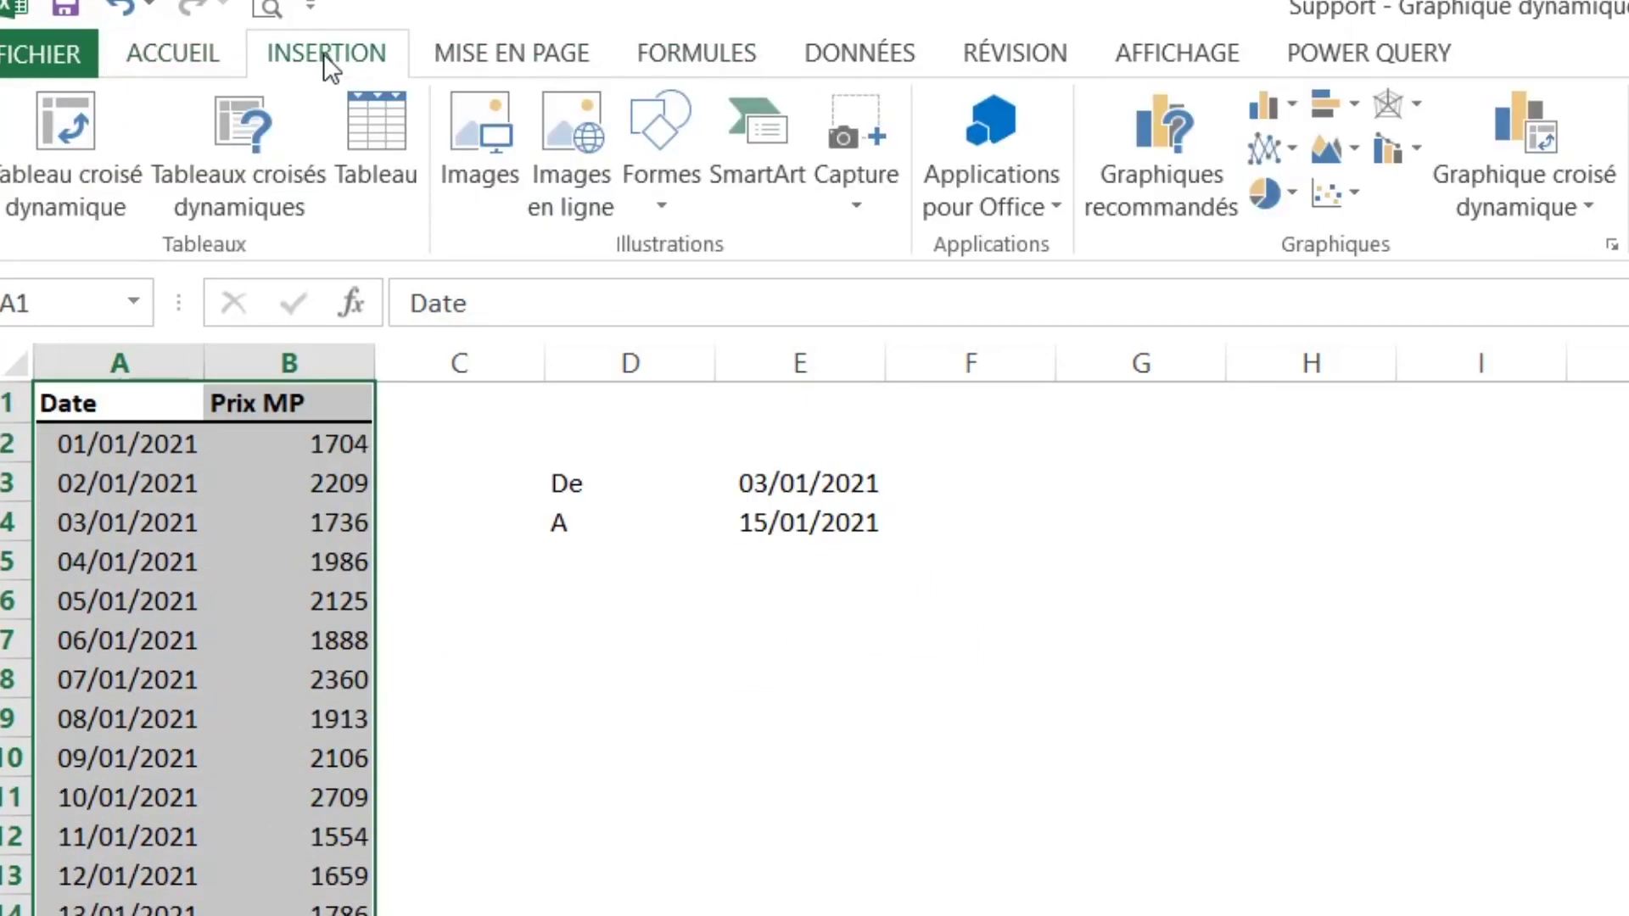
left_click(1170, 191)
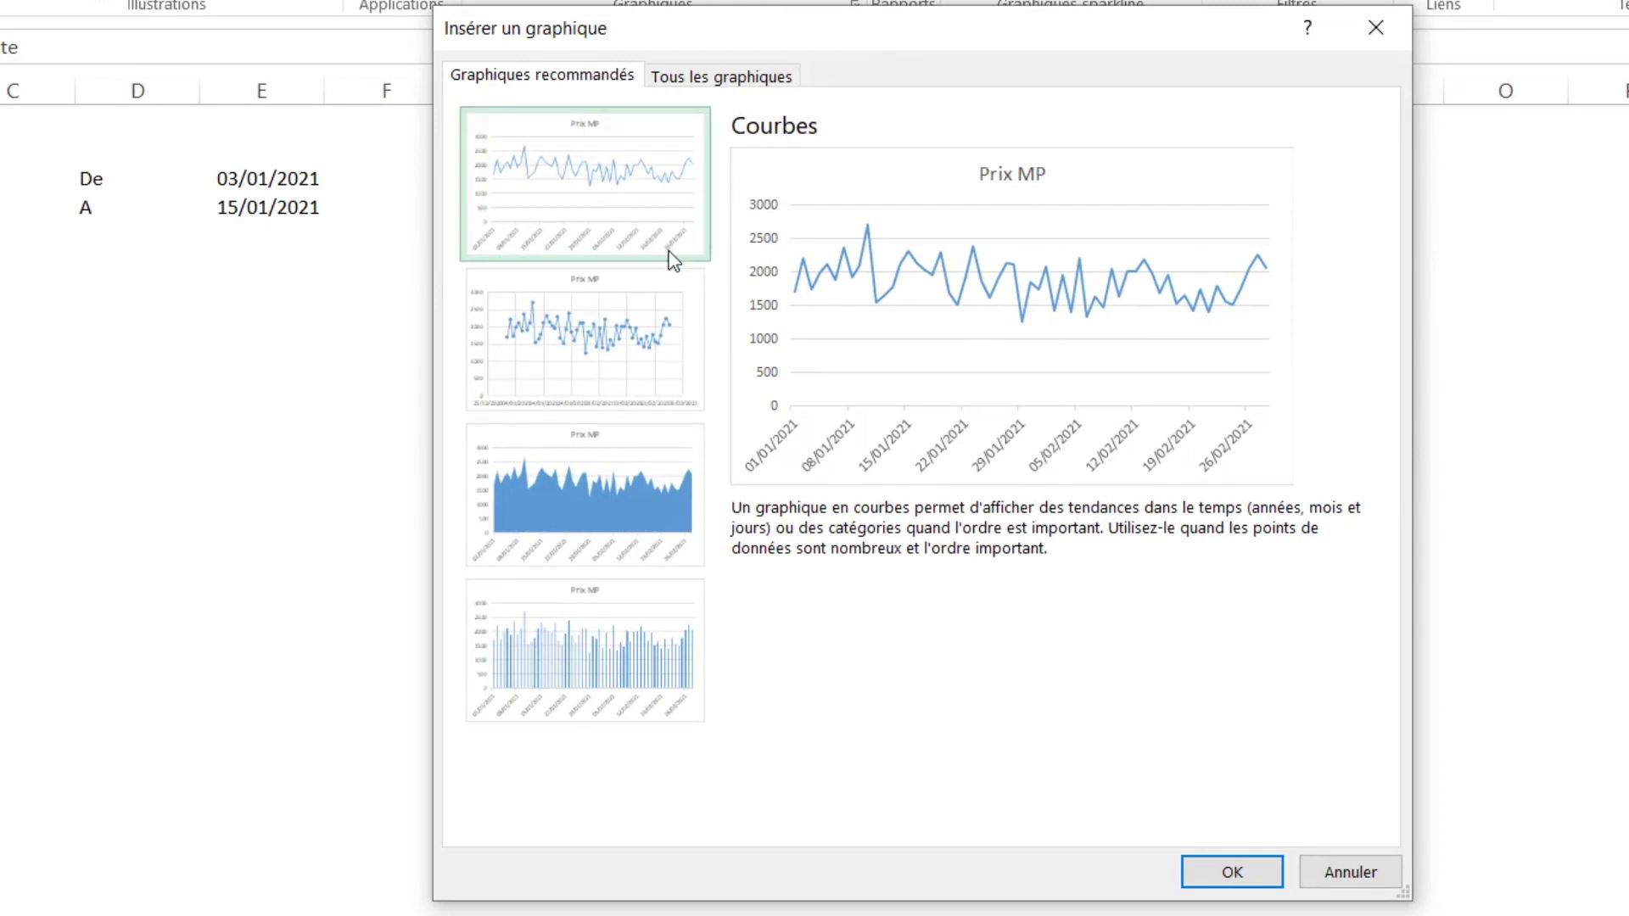
left_click(1215, 874)
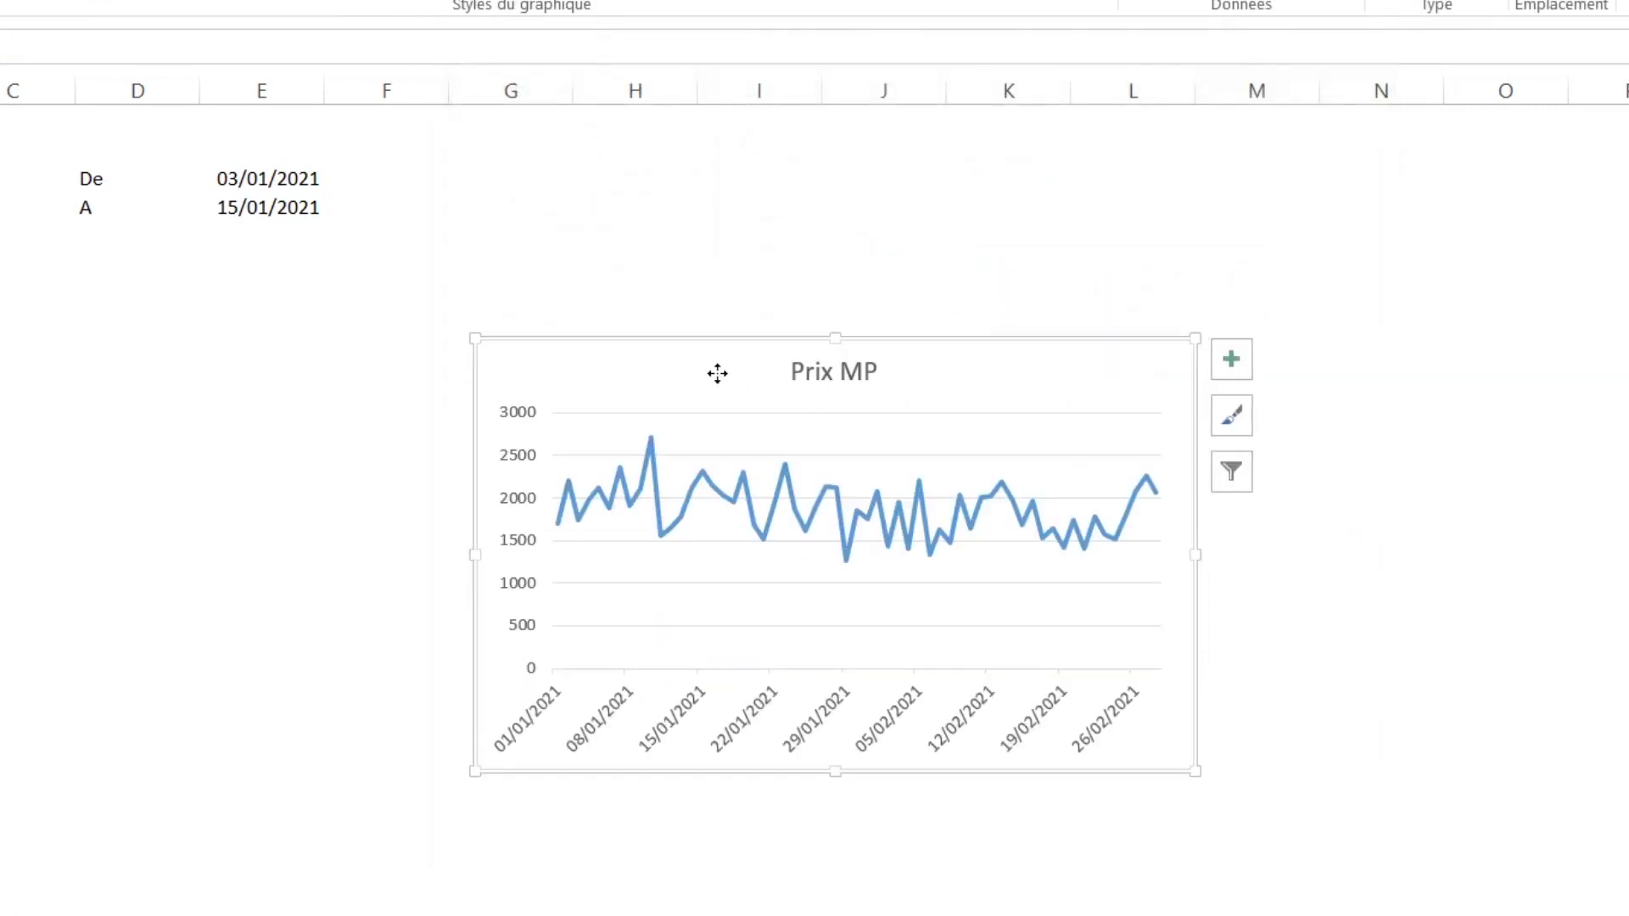
Step: Move the Prix MP chart up so it sits under the De and A dates
left_click_drag(716, 373, 563, 316)
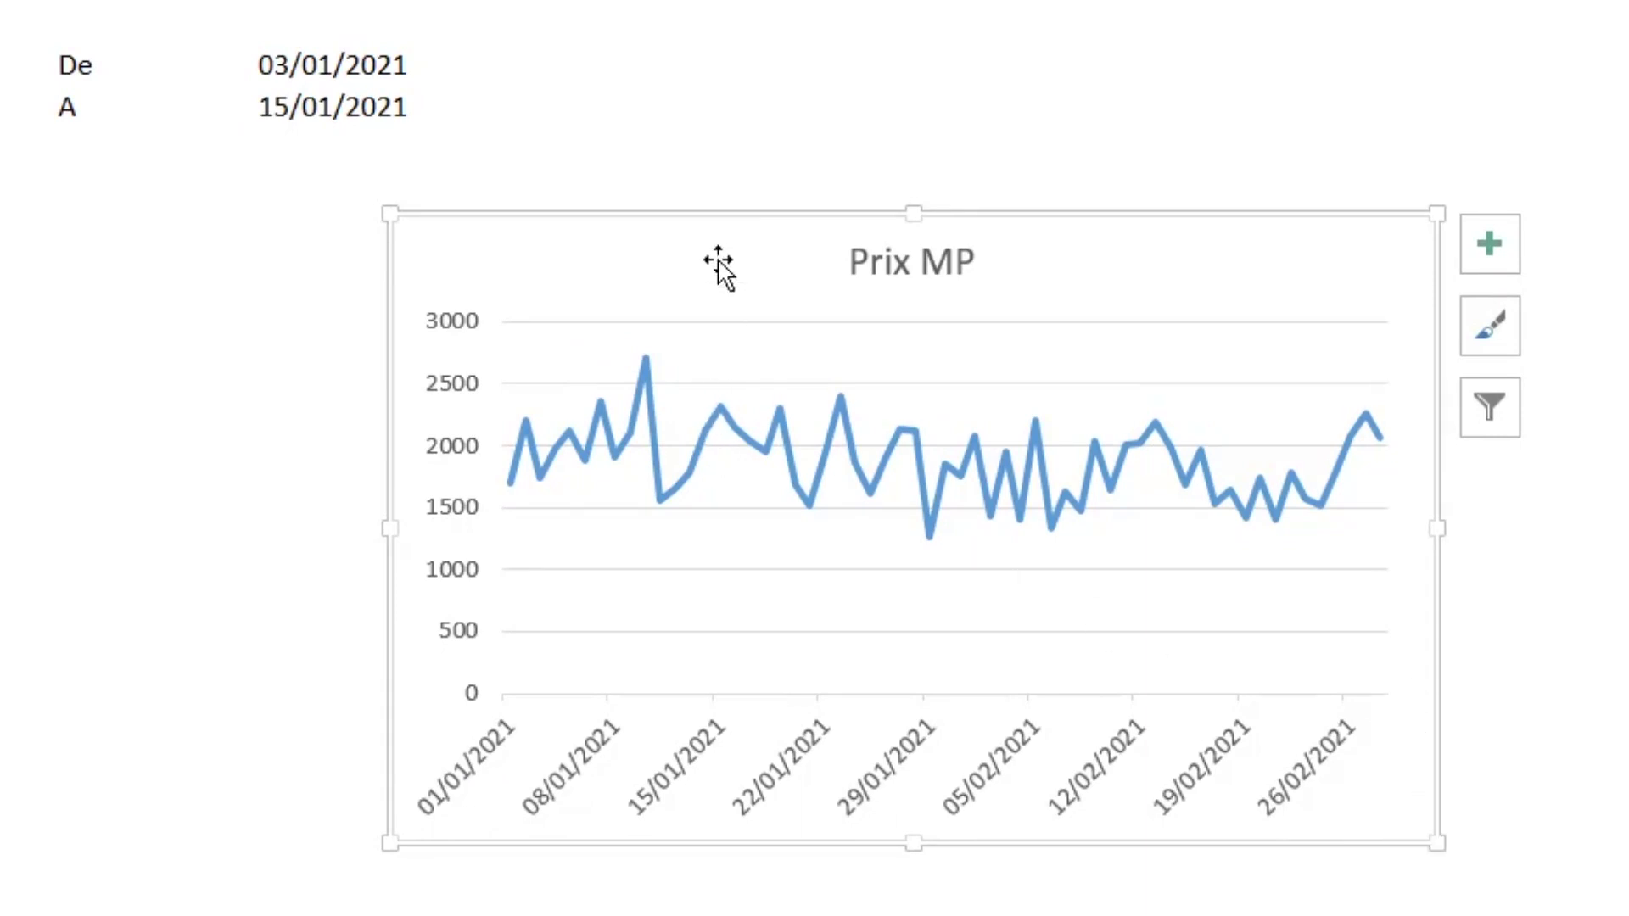
left_click_drag(717, 262, 568, 263)
left_click(323, 54)
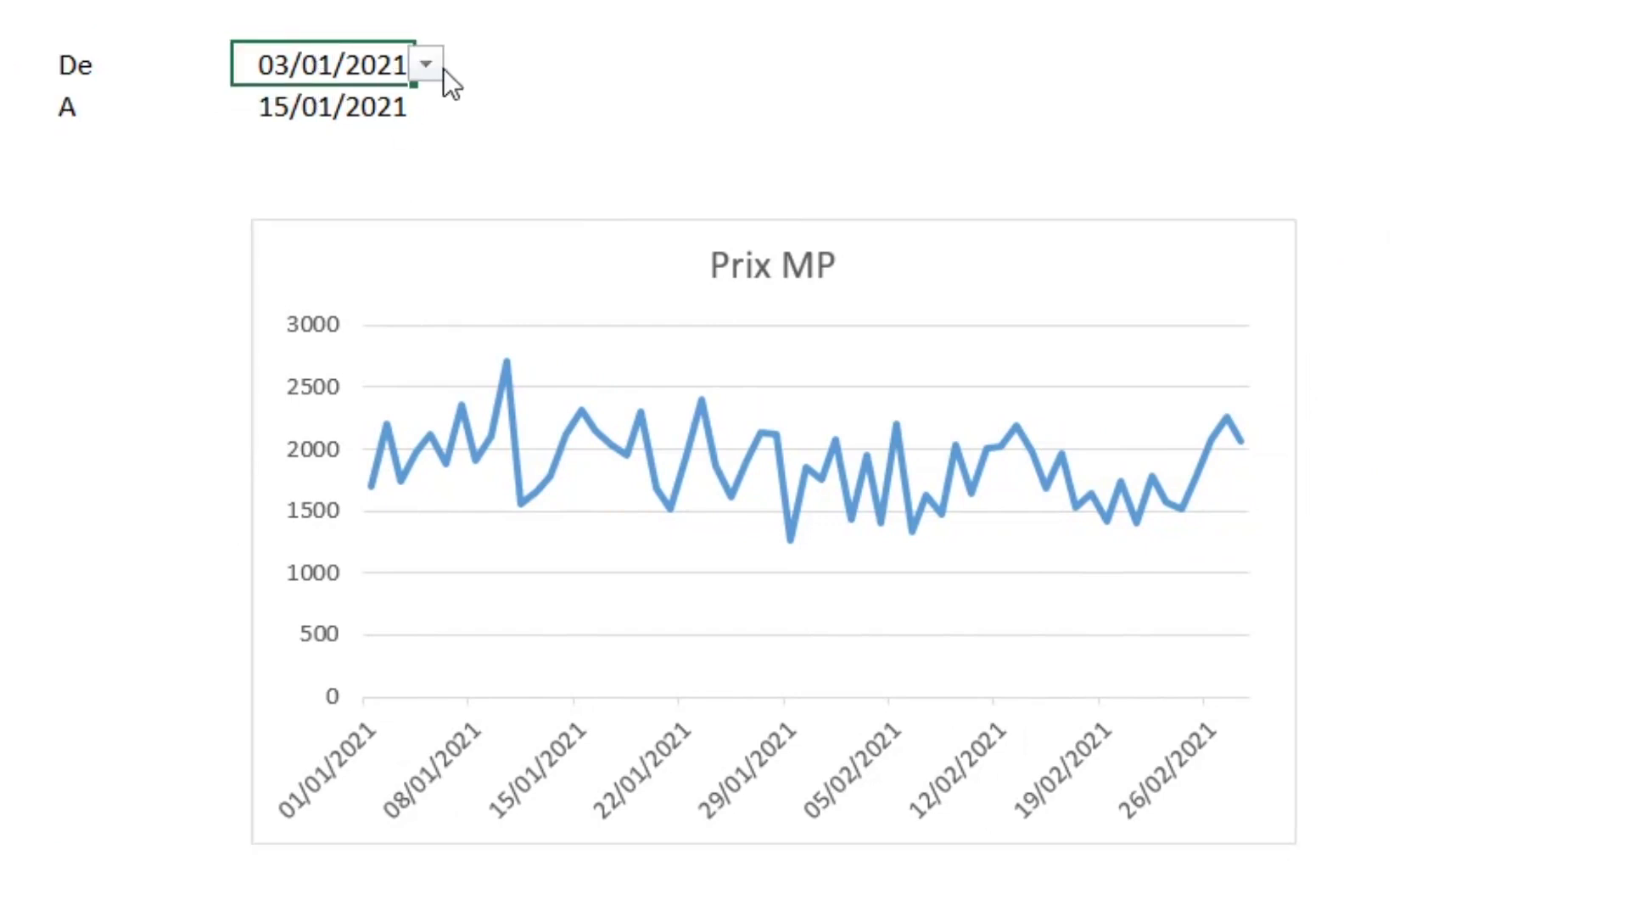
Step: Choose 01/01/2021 as the De start date
left_click(443, 68)
left_click(410, 68)
left_click(426, 67)
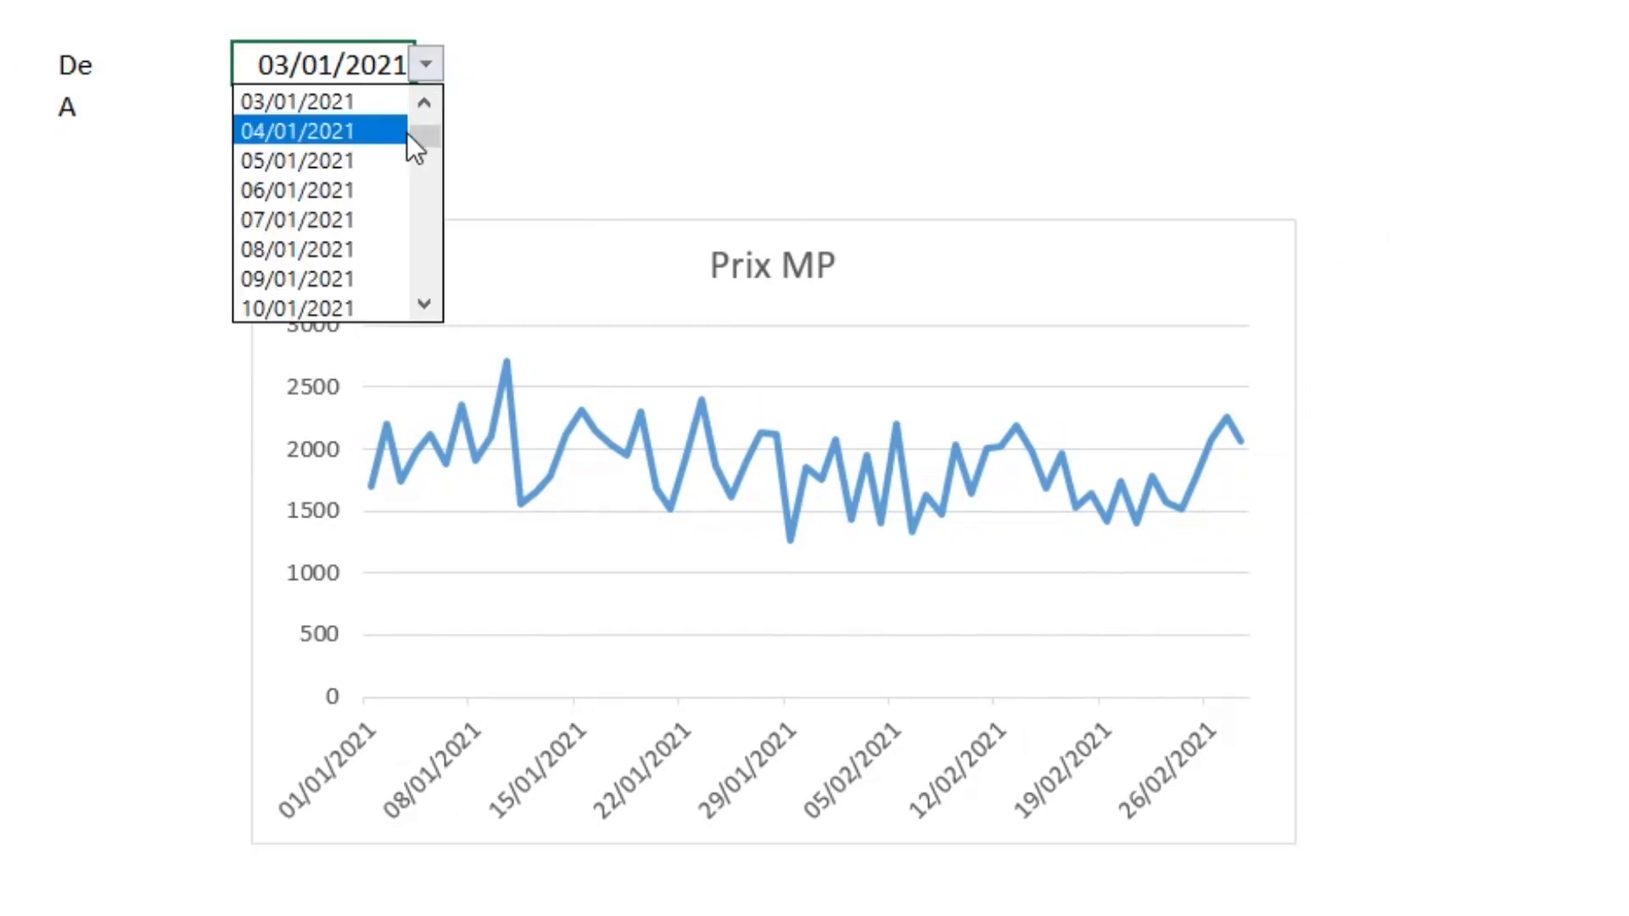
left_click(424, 104)
left_click(323, 103)
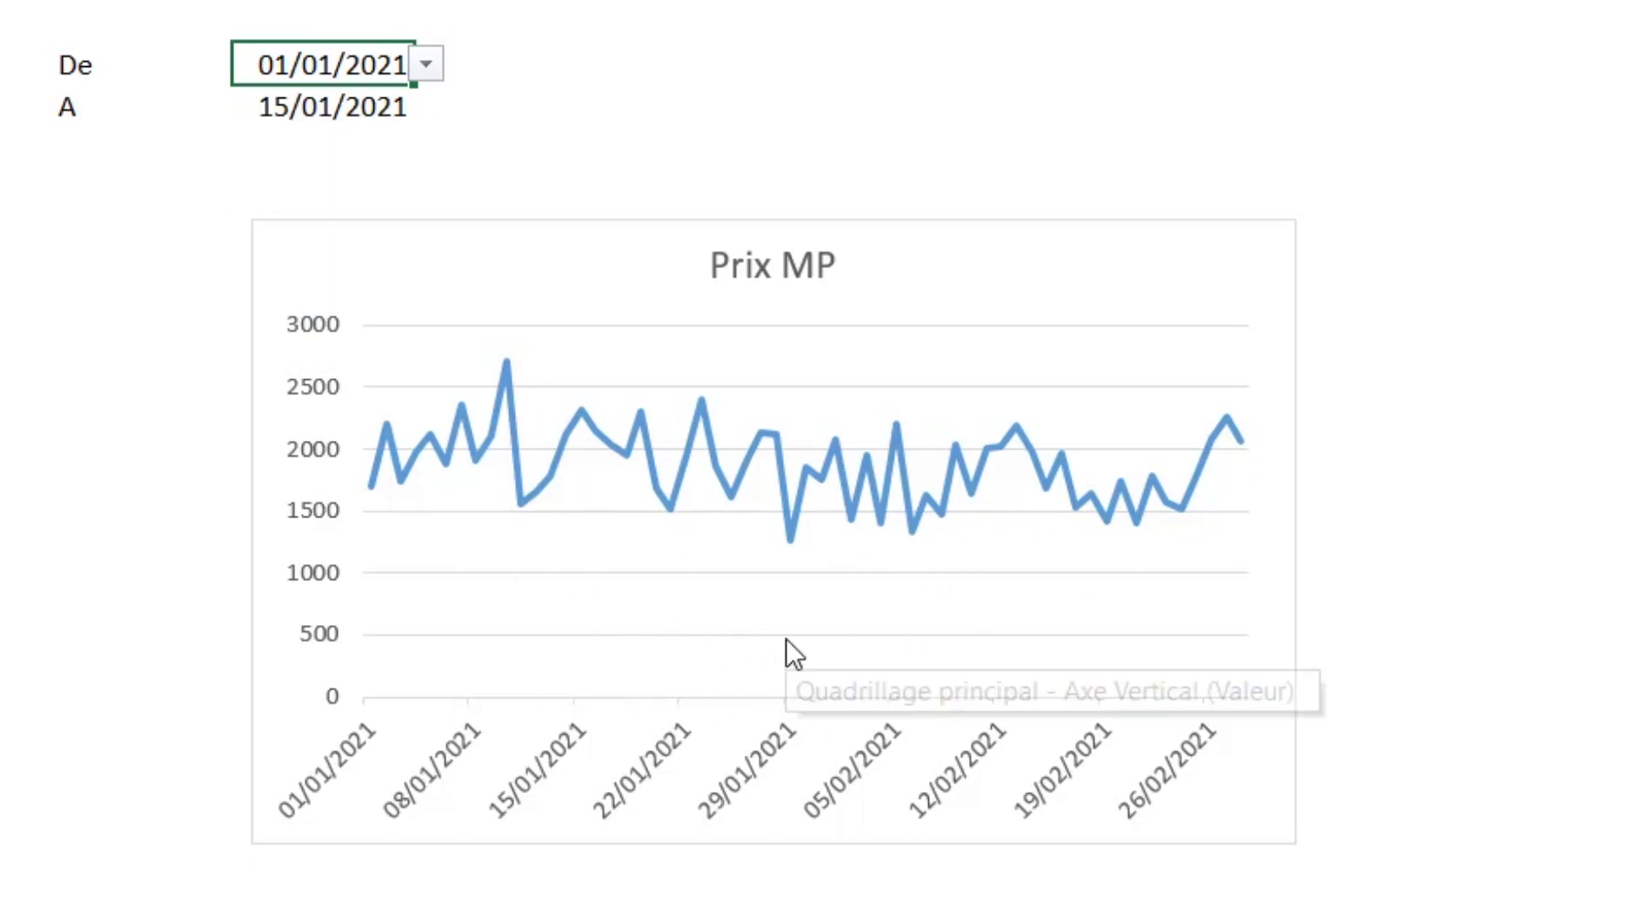
Step: Choose 20/01/2021 as the A end date
left_click(327, 106)
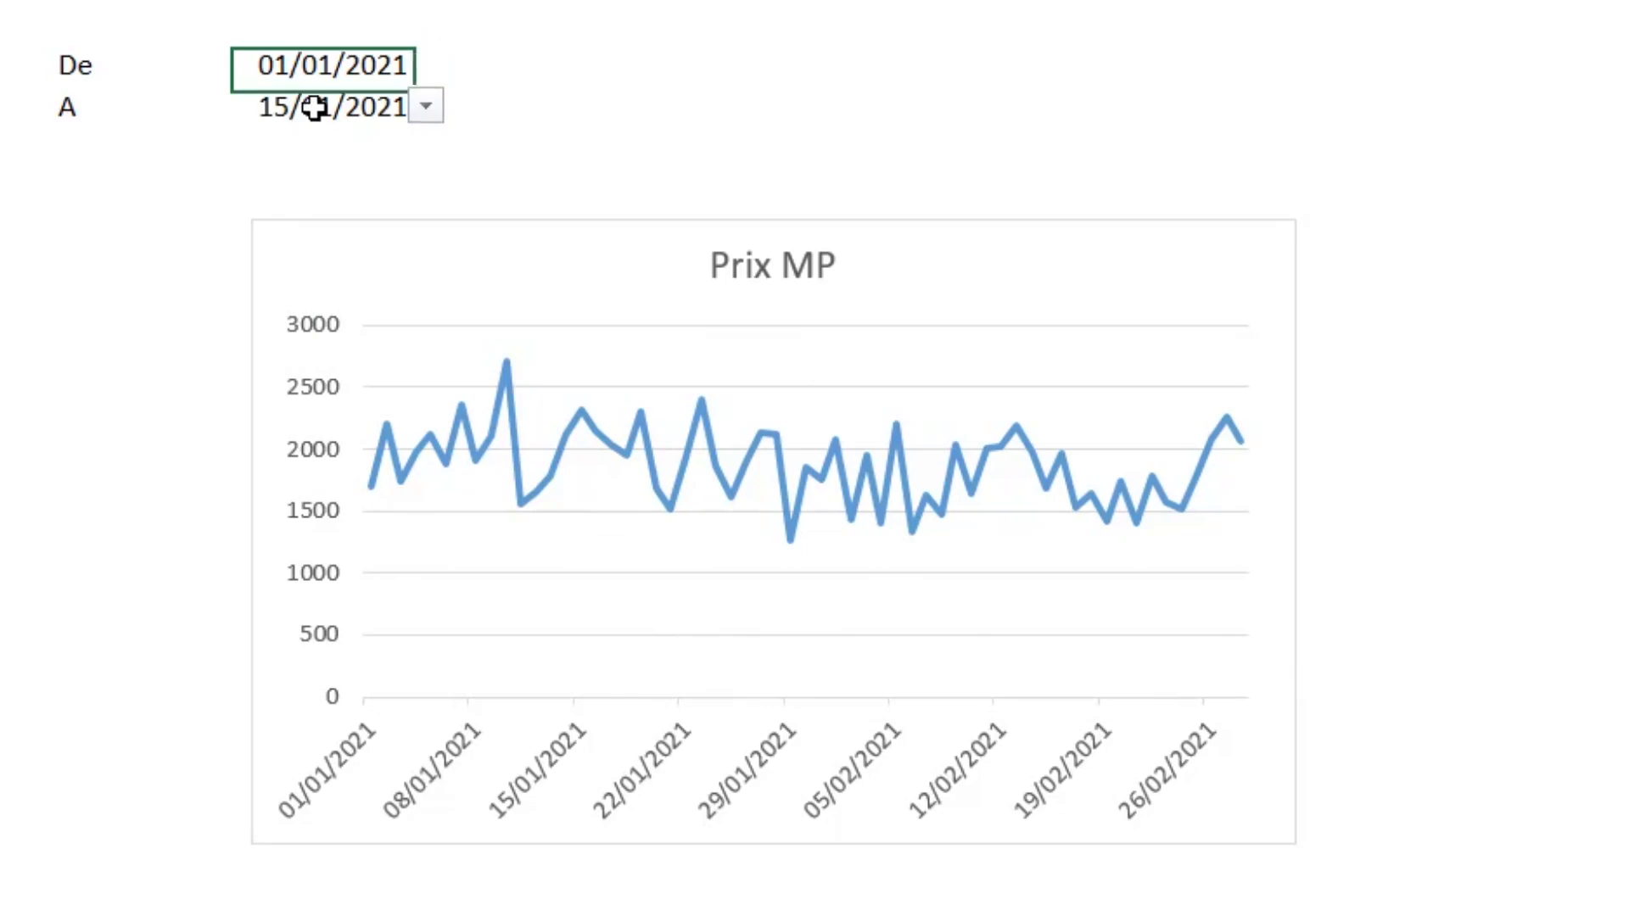
left_click(425, 106)
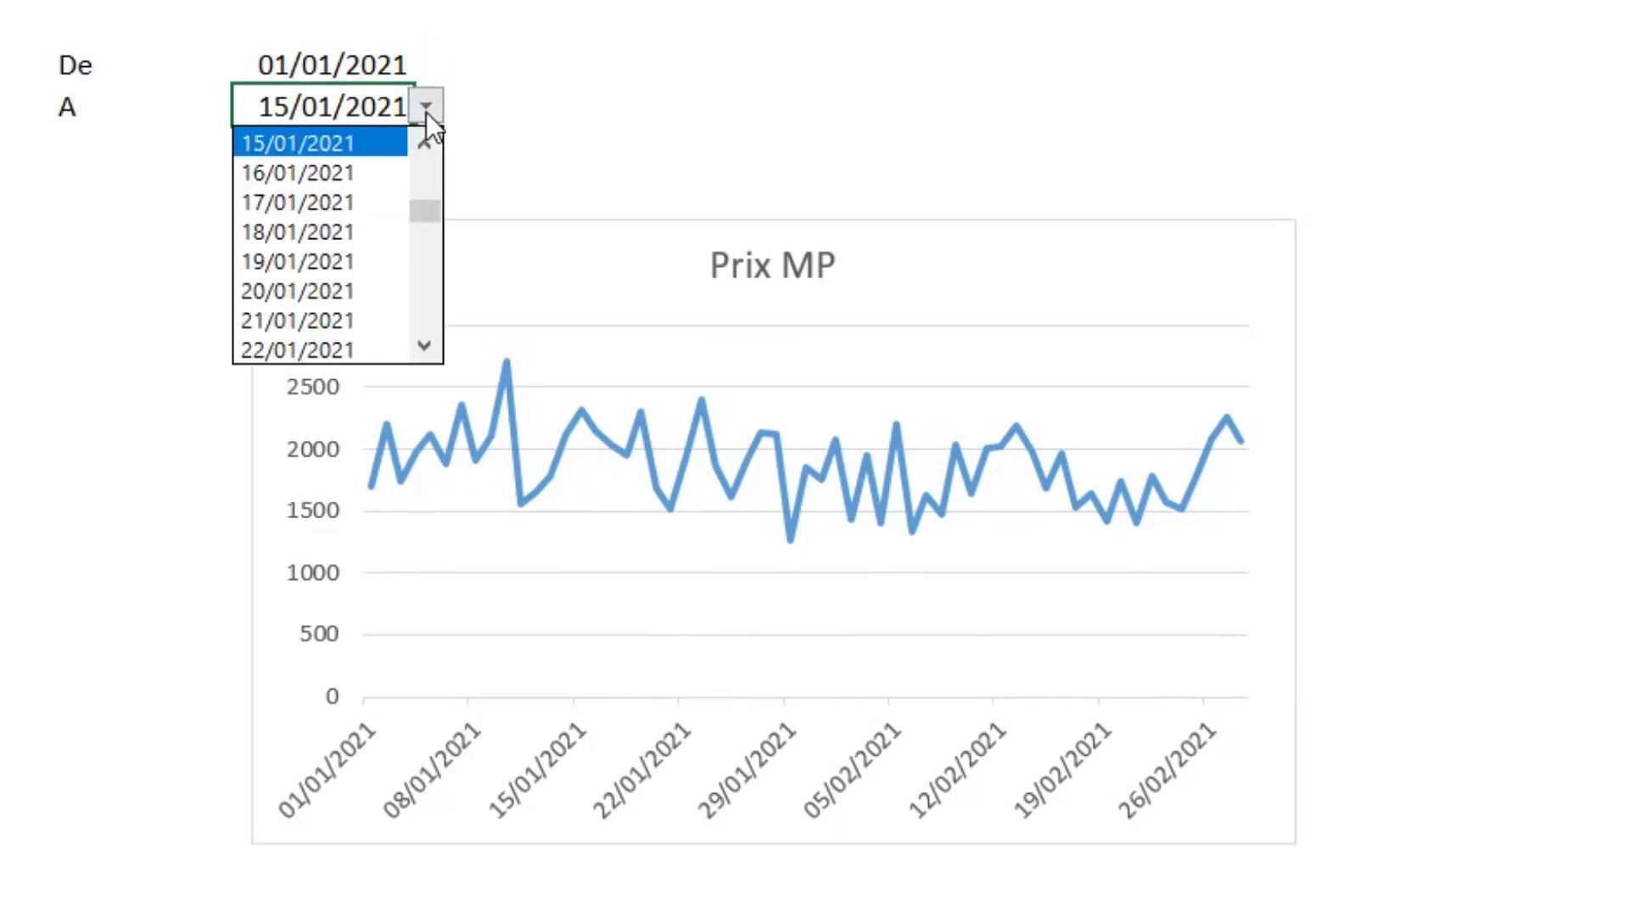
left_click(322, 290)
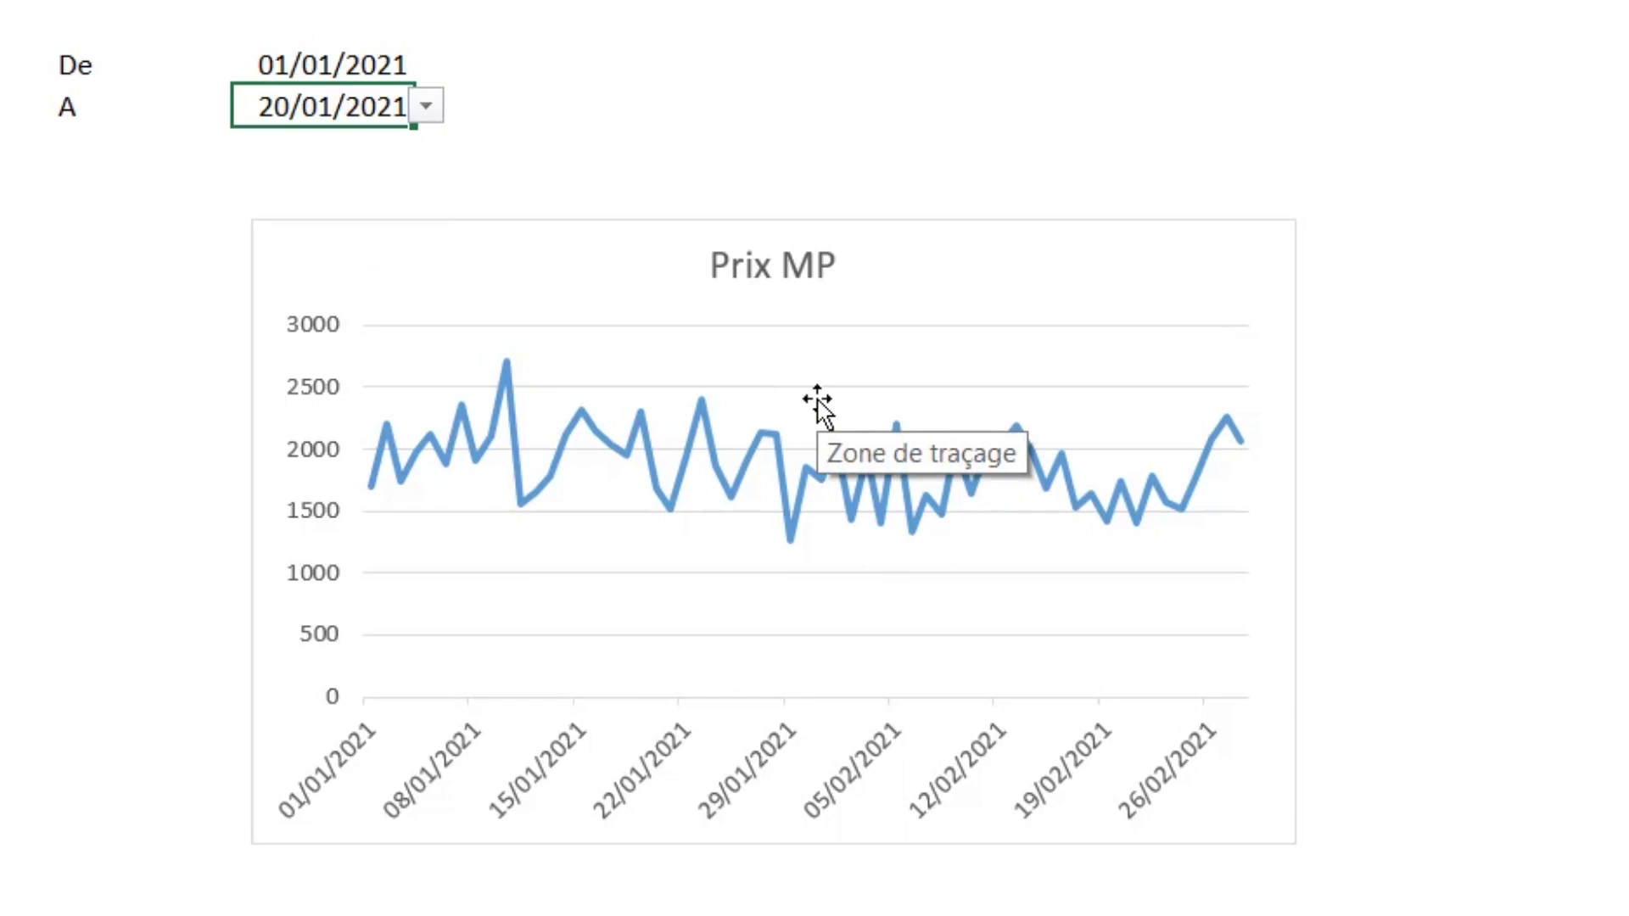
left_click(327, 61)
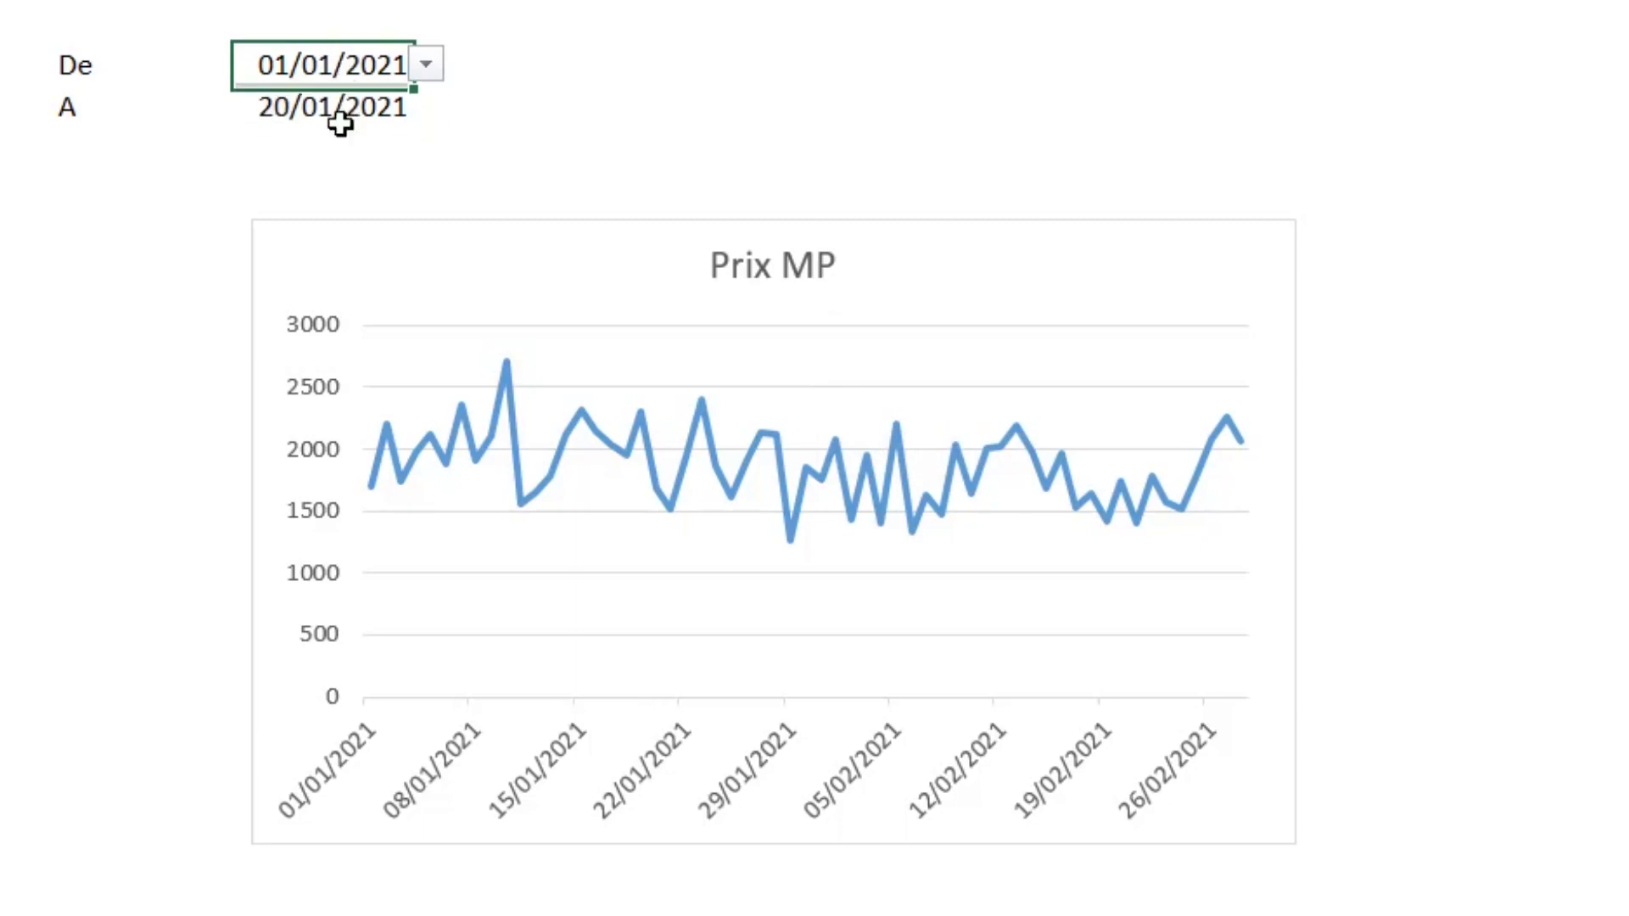
left_click(335, 122)
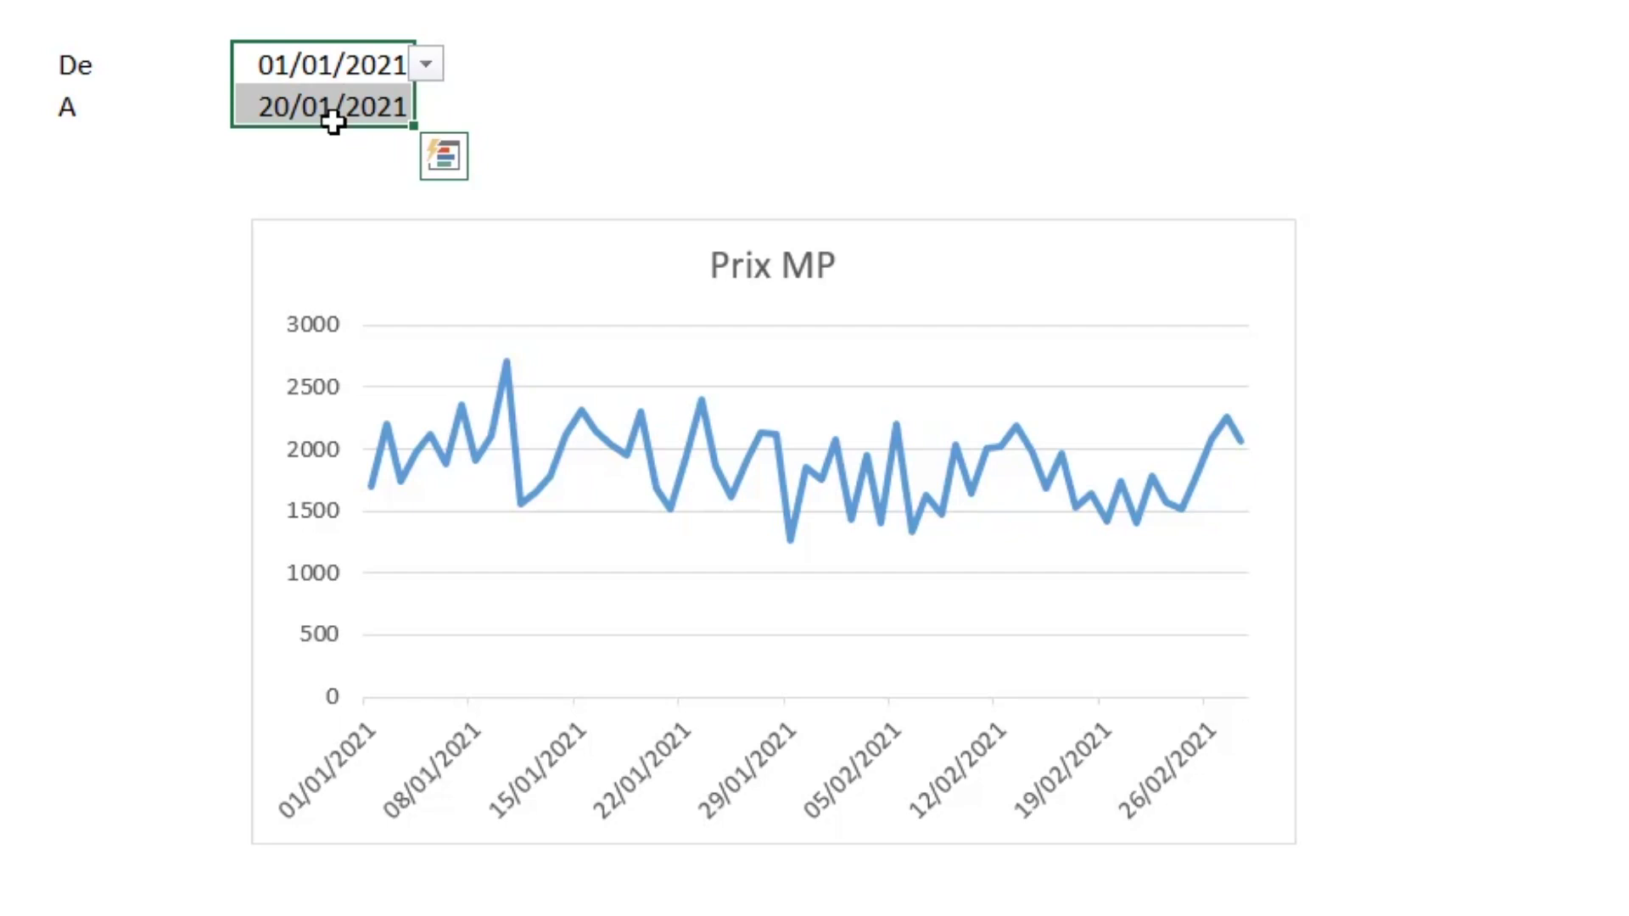
left_click(859, 76)
left_click(602, 34)
left_click(626, 62)
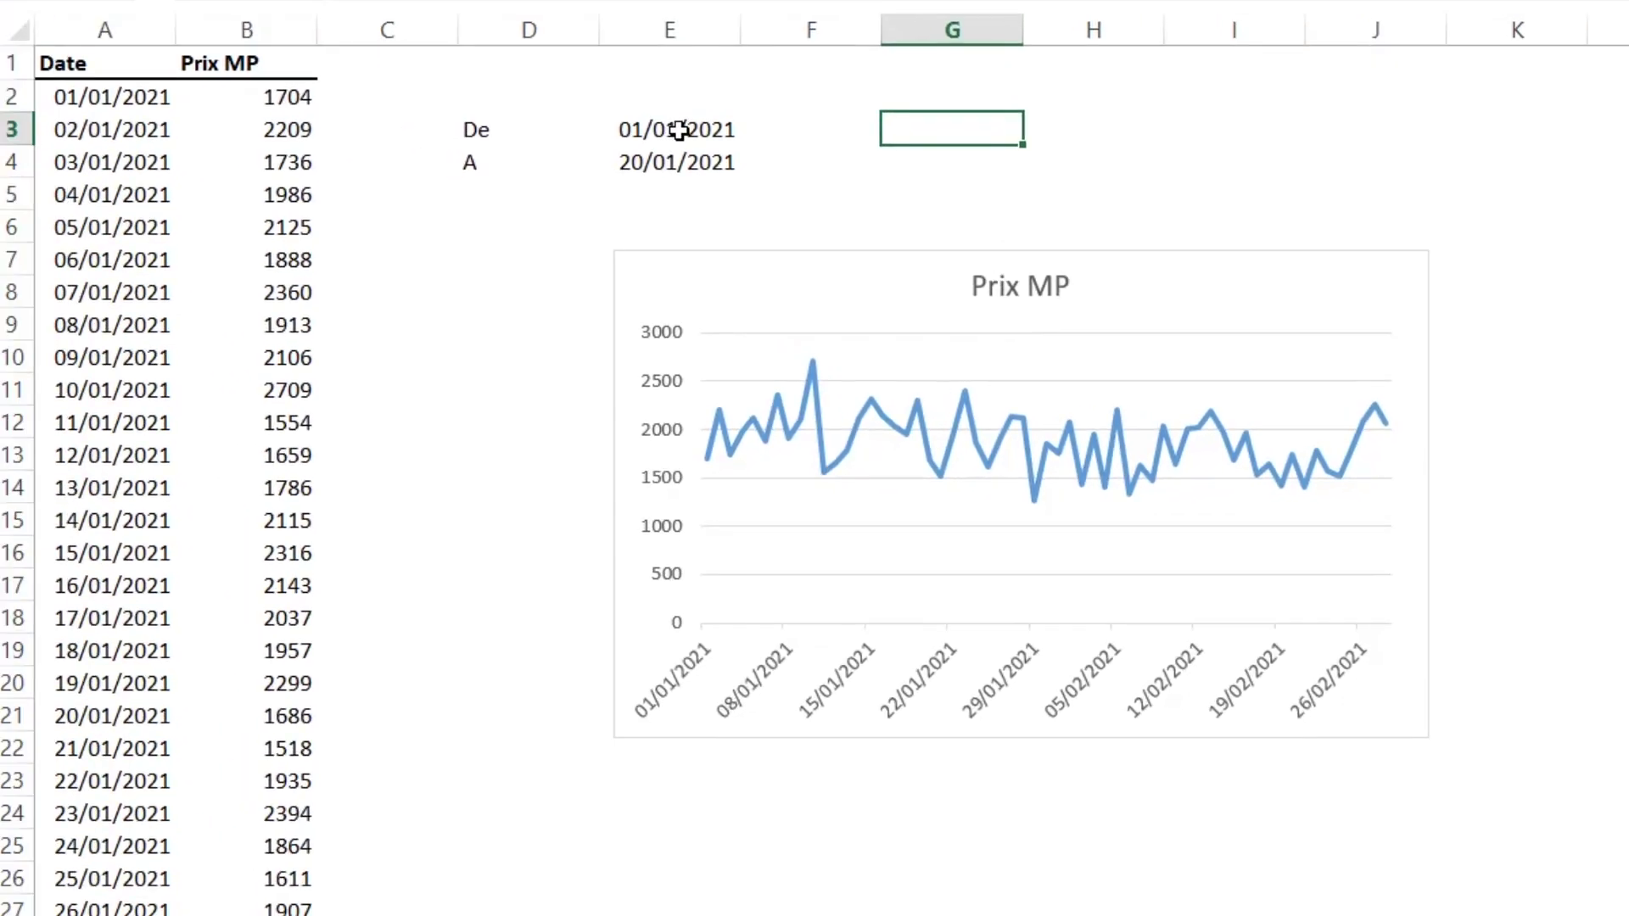
Step: Enter the range texts A2:A21 in G3 and B2:B21 in G4
left_click(678, 129)
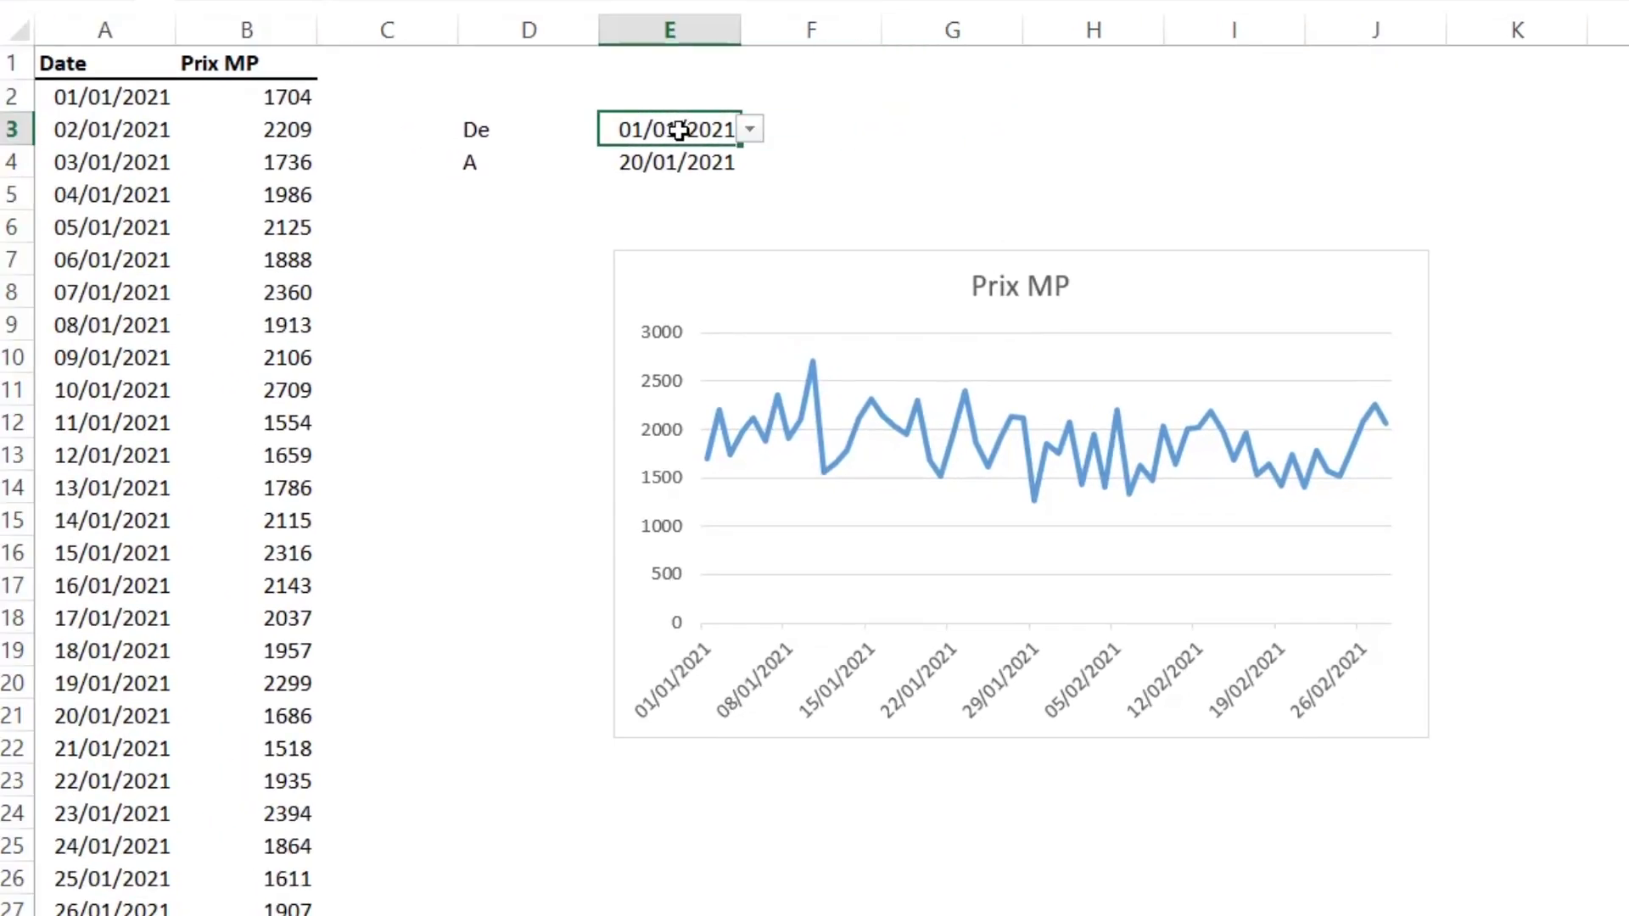
left_click(104, 100)
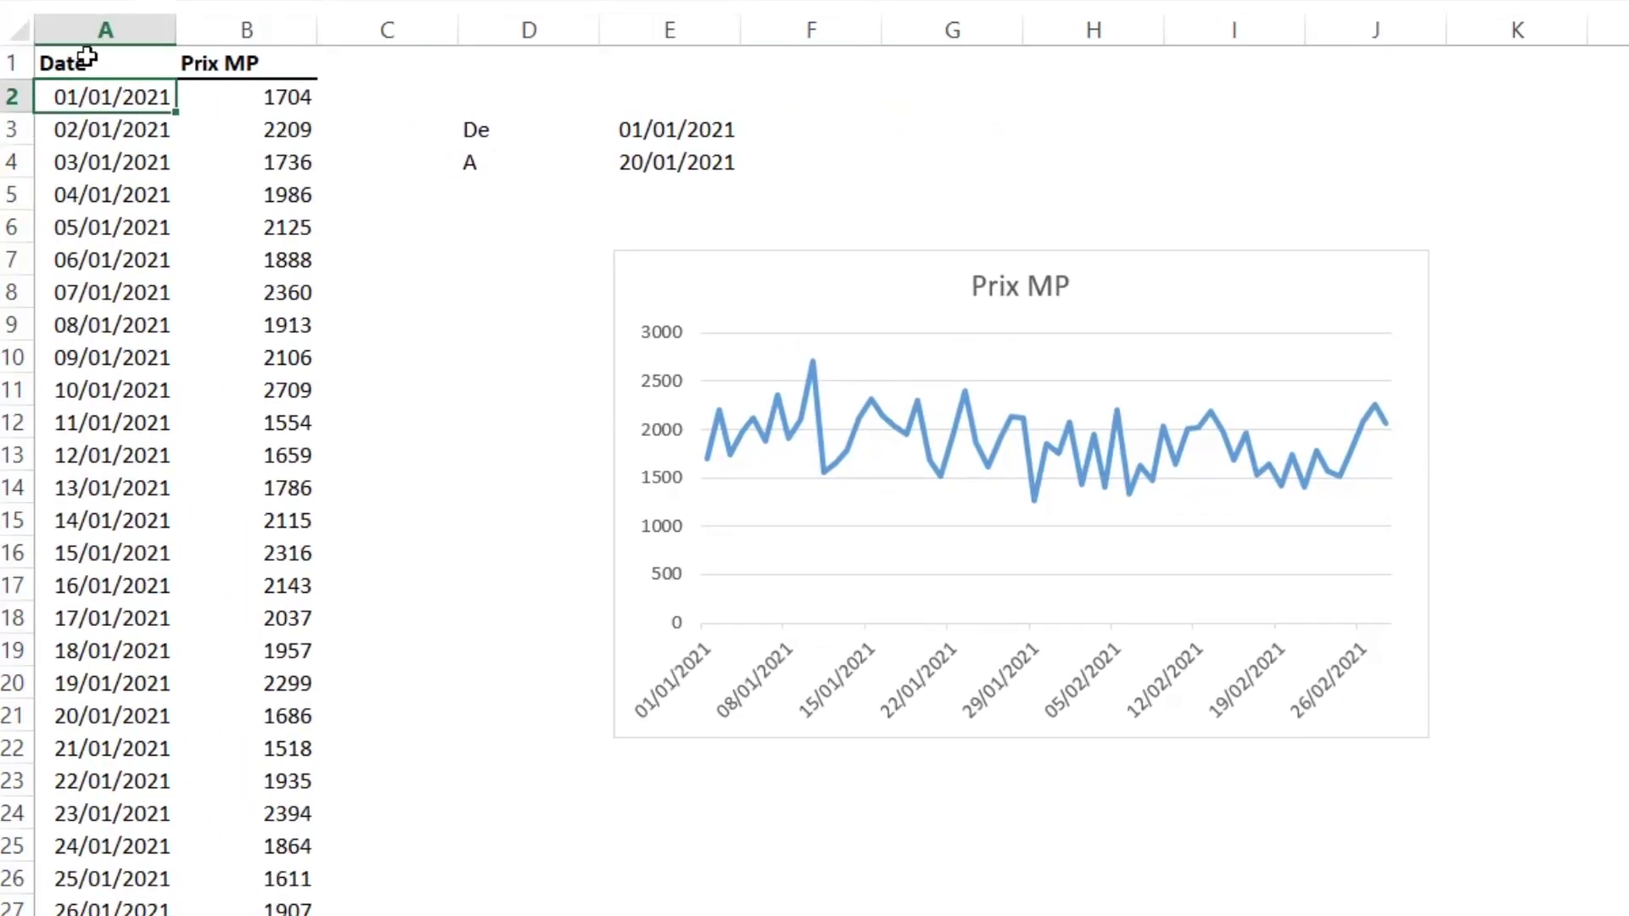
left_click(926, 129)
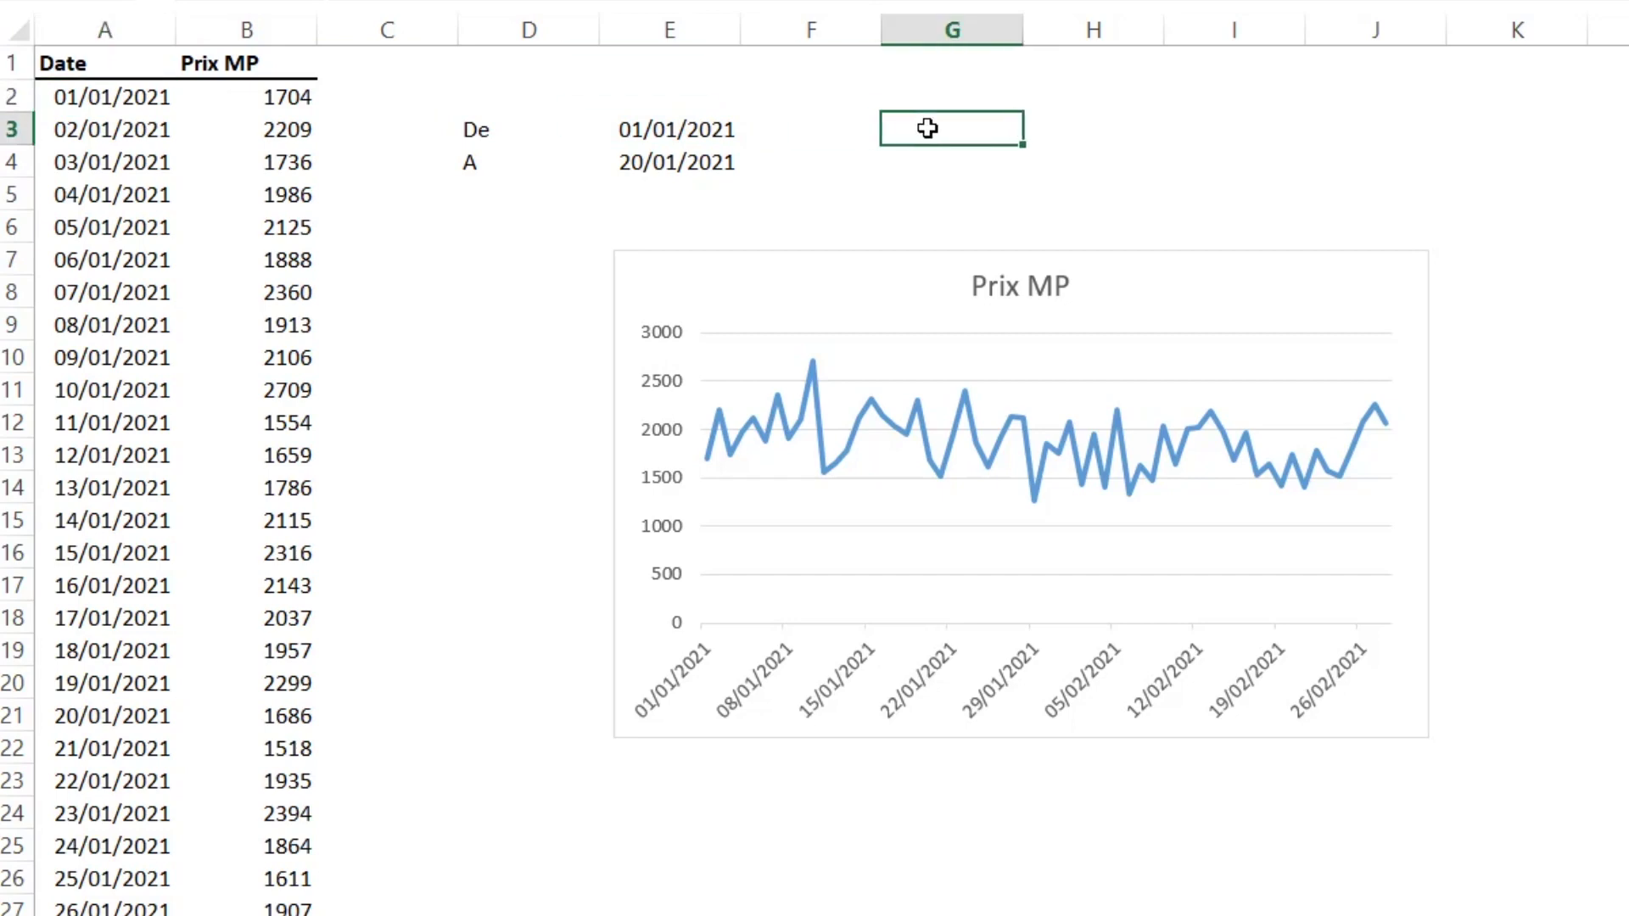
type("A2:")
type("A2")
type("1")
key("Return")
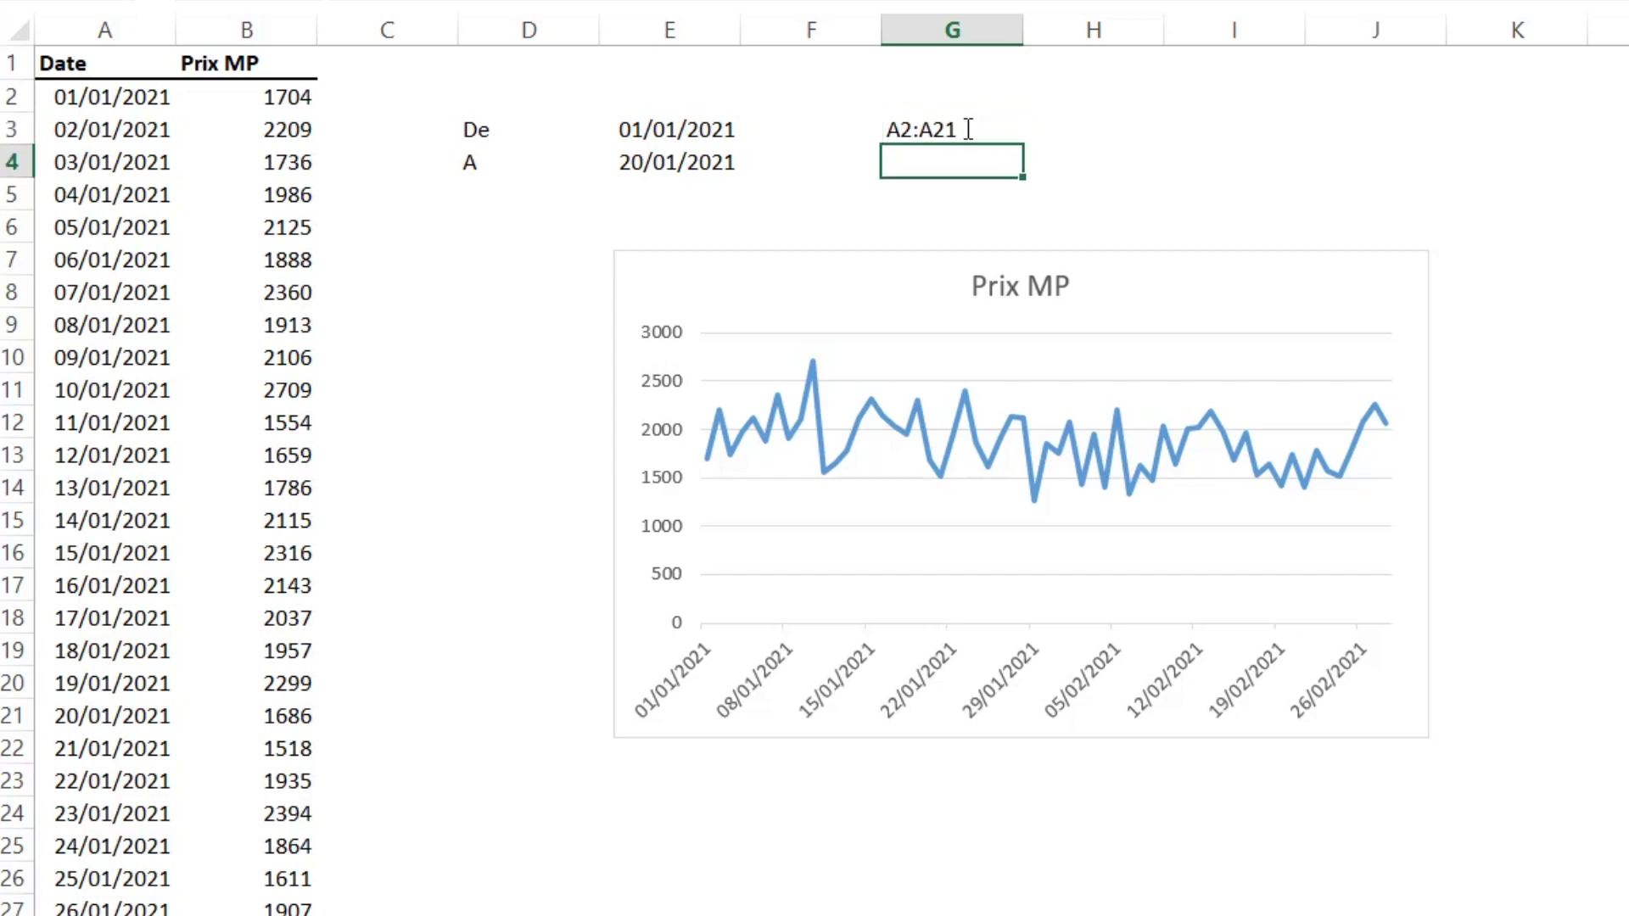
type("B2")
type(":B")
type("21")
key("Return")
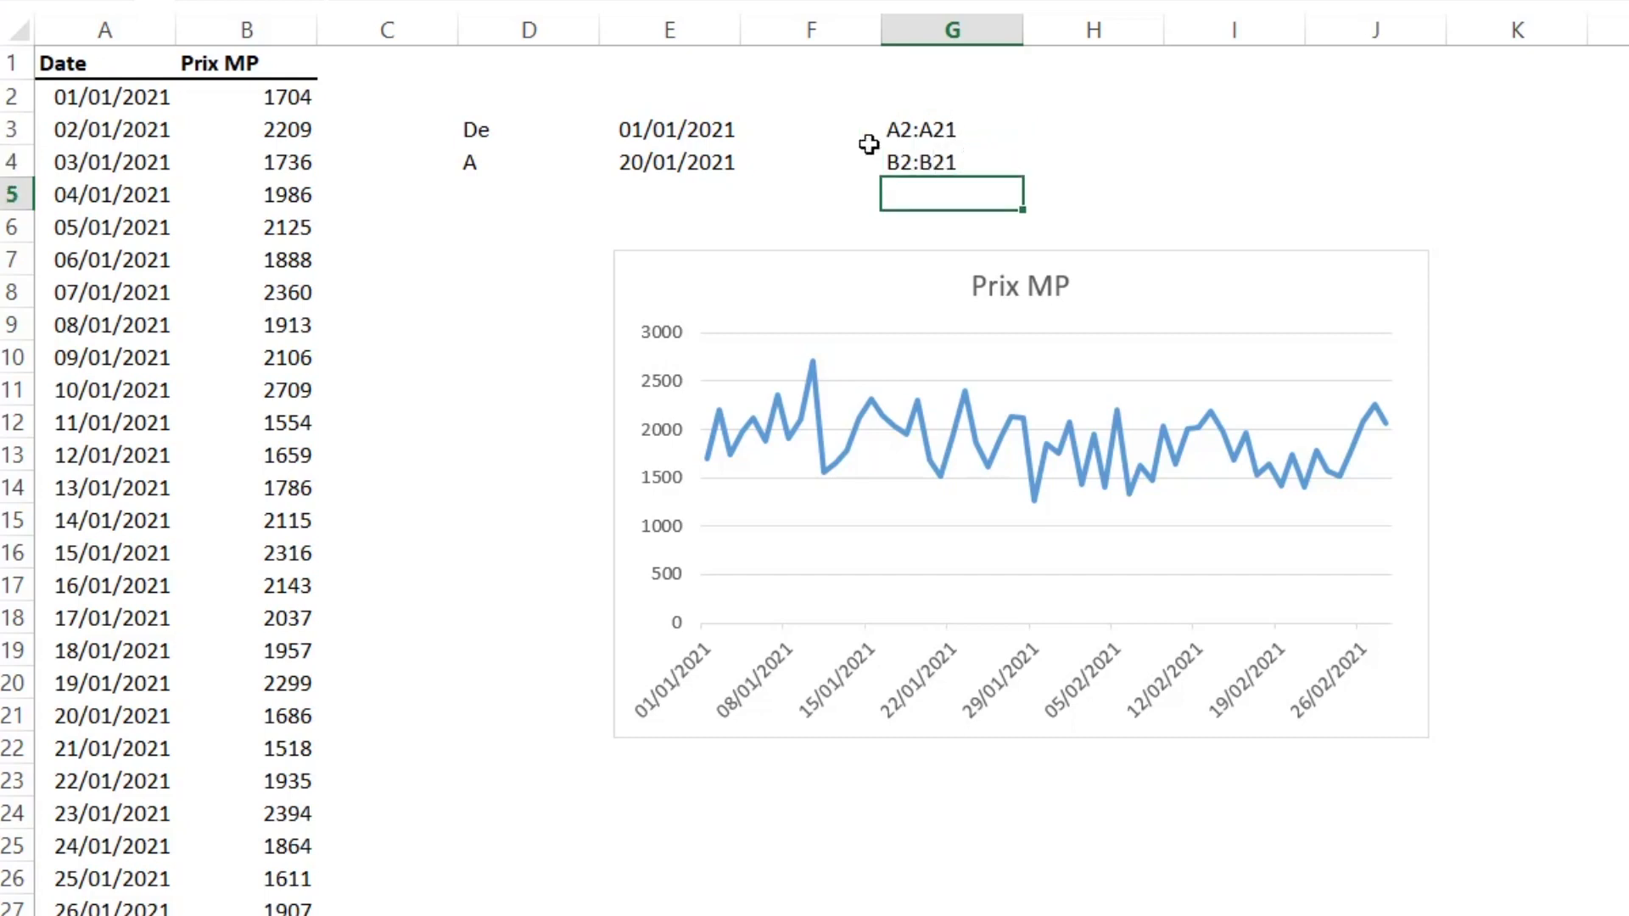
Step: Set De to 02/01/2021 and change the date range text to A3:A21
left_click(689, 129)
left_click(750, 129)
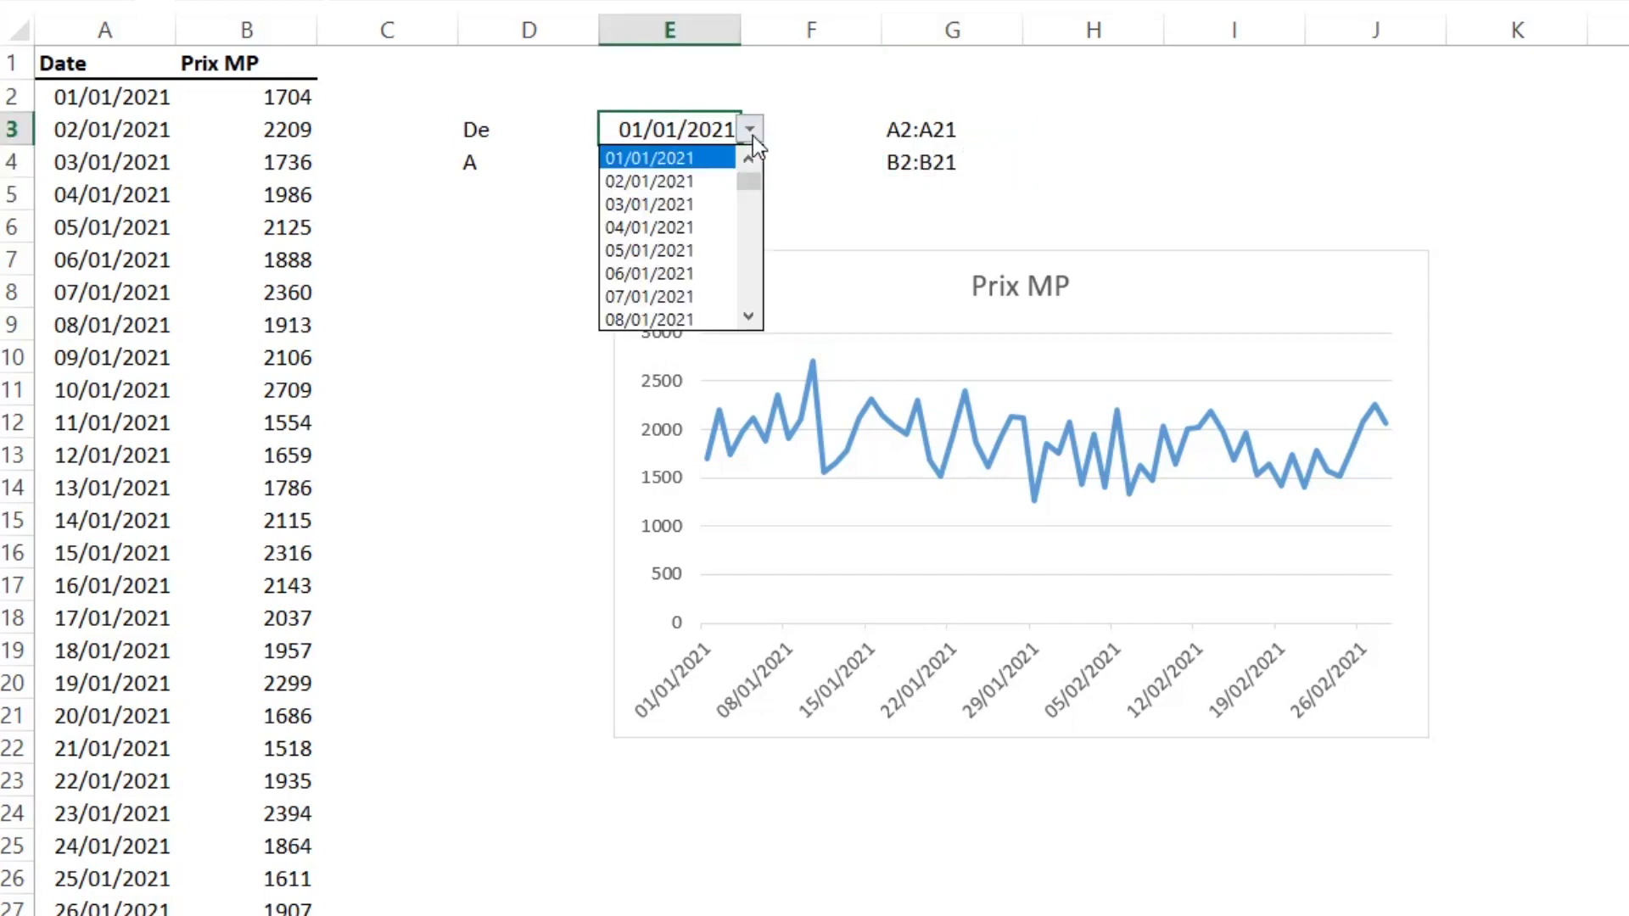
left_click(691, 181)
left_click(936, 130)
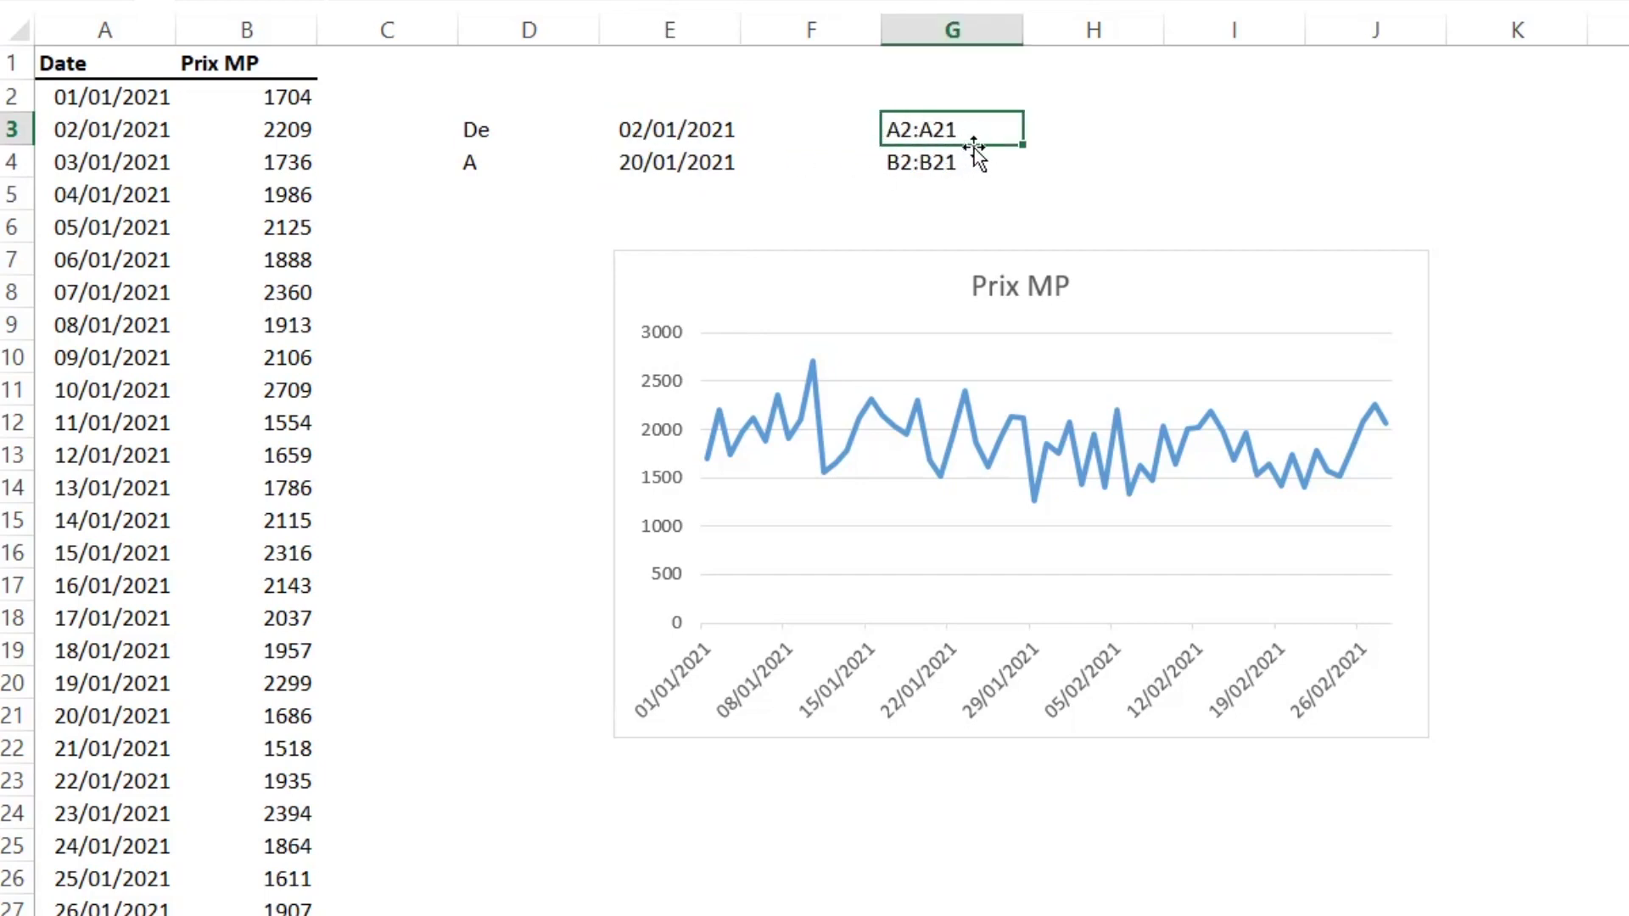
double_click(903, 133)
key("shift+Right")
type("3")
key("Return")
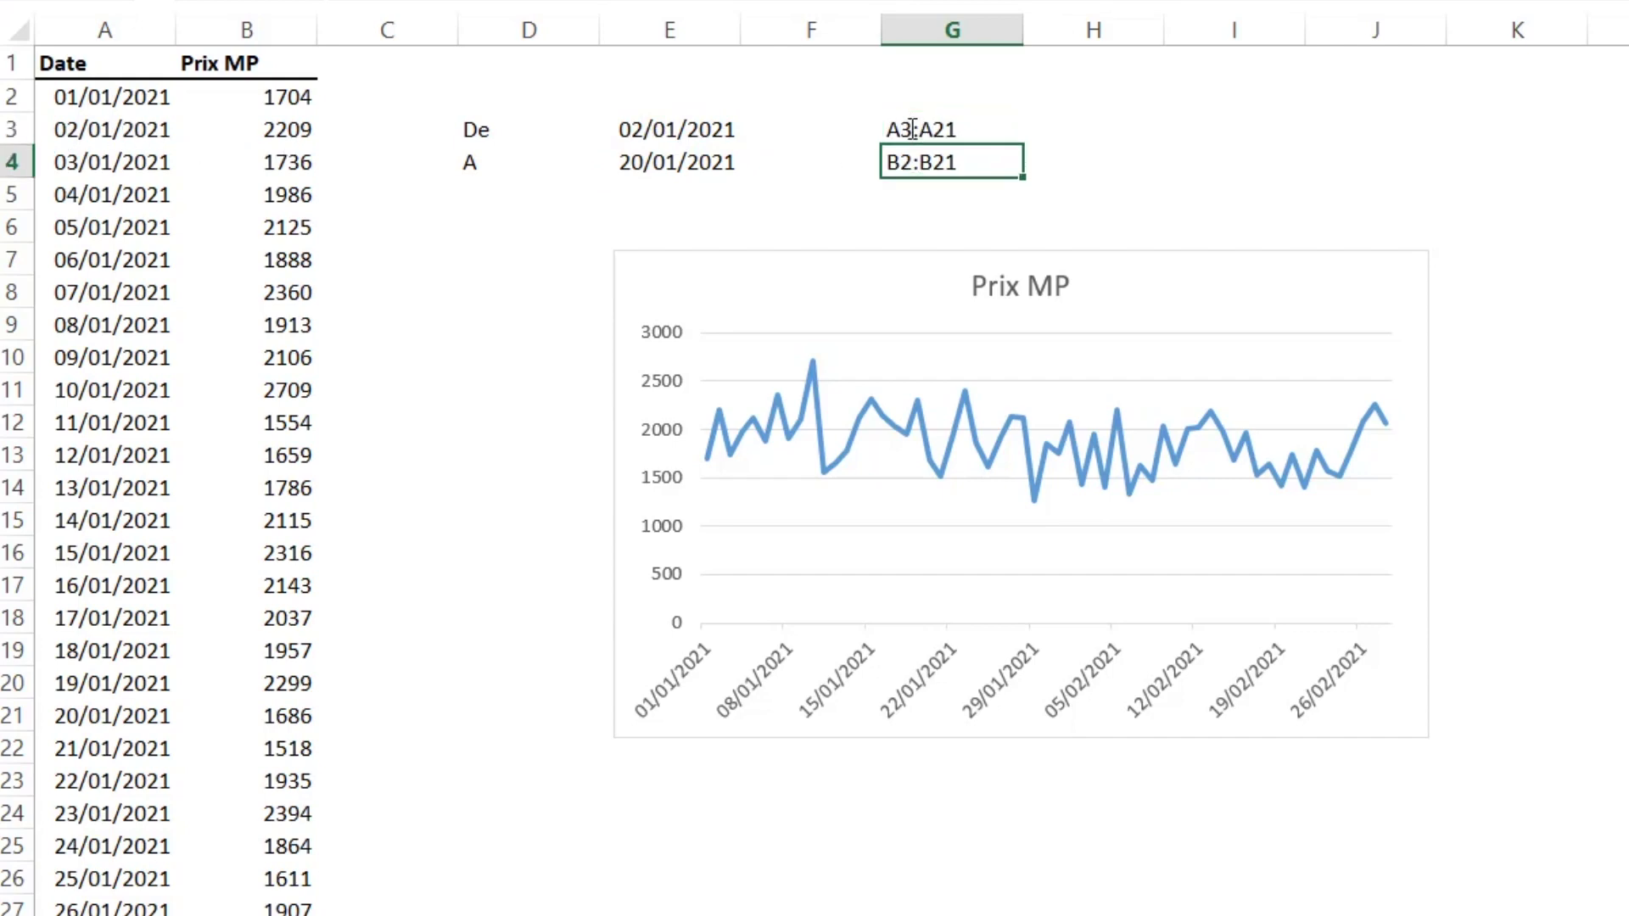
Step: Set A to 21/01/2021 and change the price range text to B3:B21
left_click(684, 169)
left_click(749, 162)
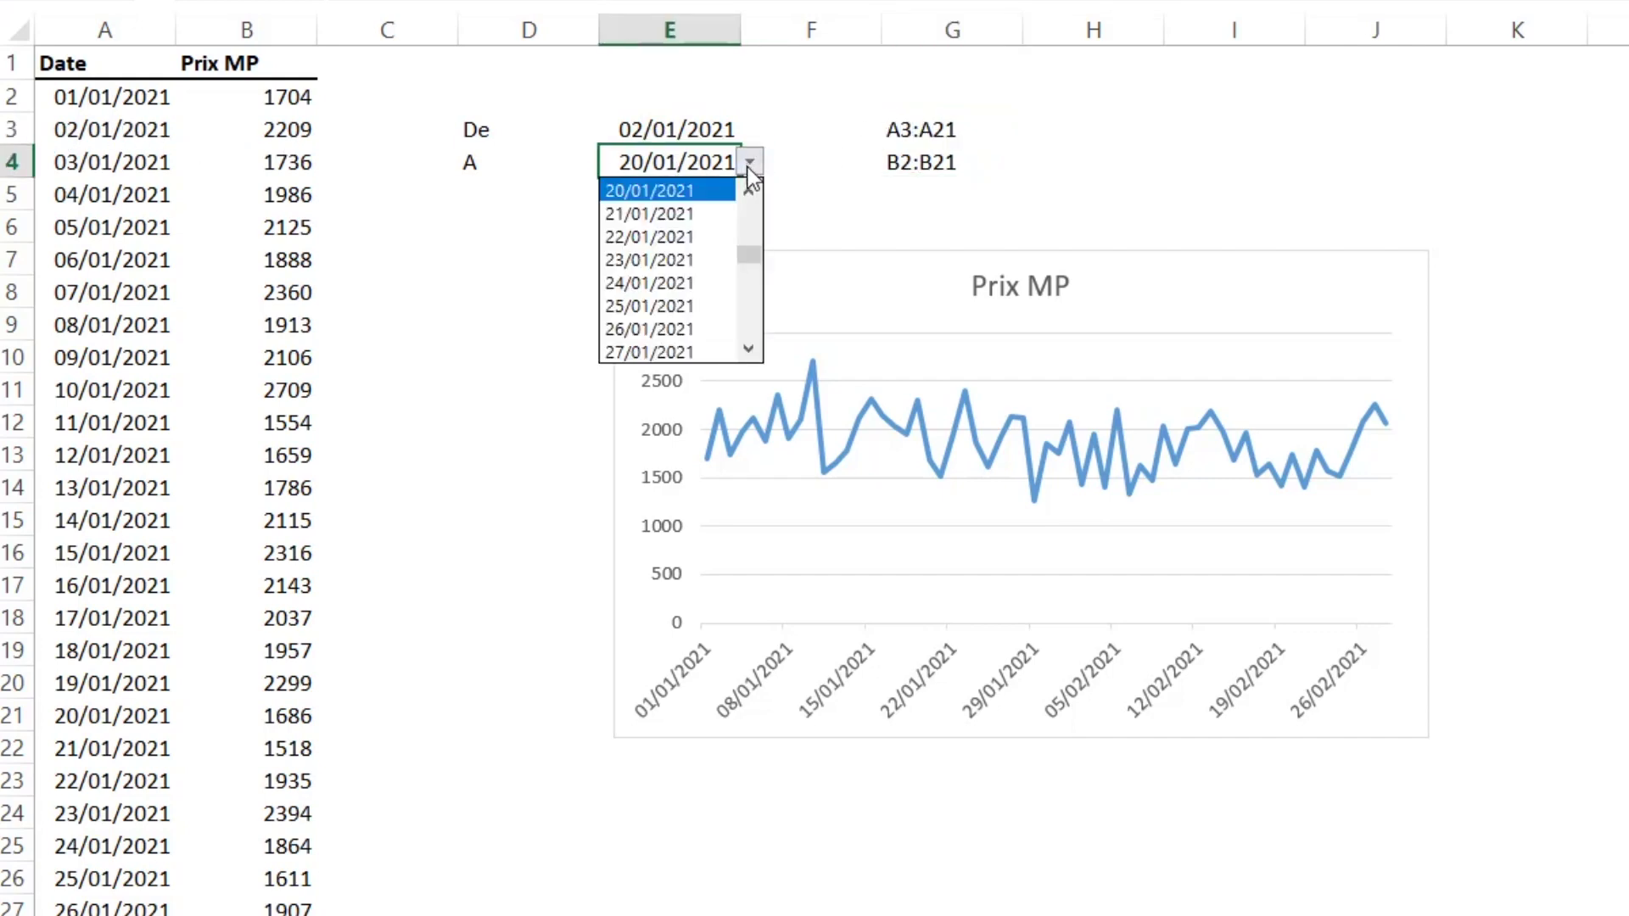
left_click(696, 214)
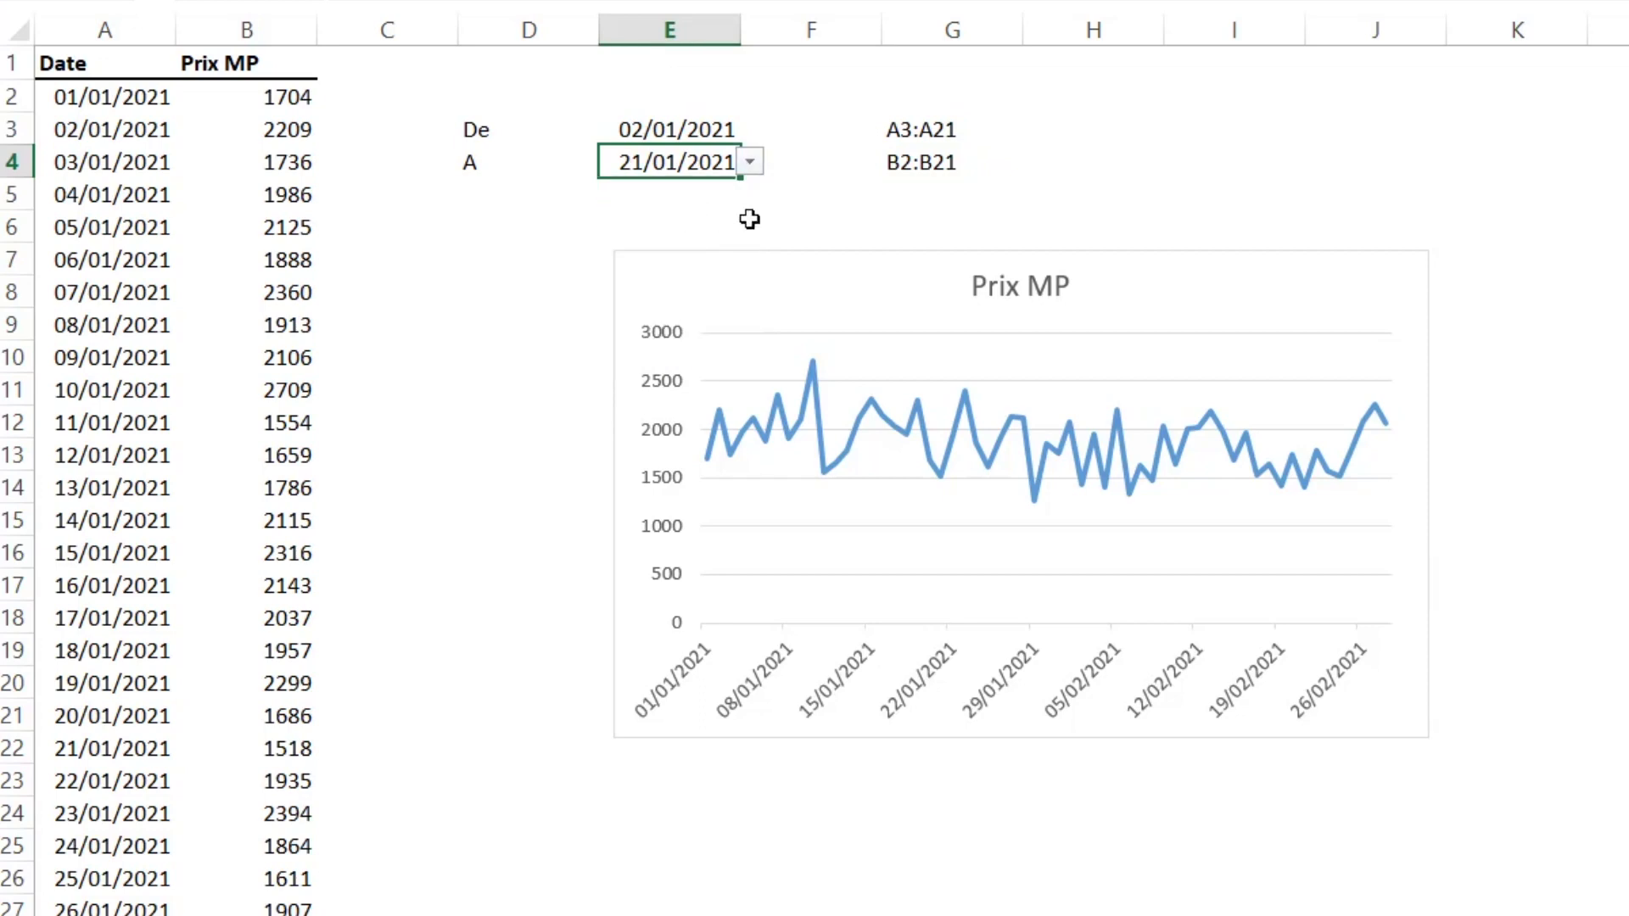
left_click(922, 164)
double_click(904, 162)
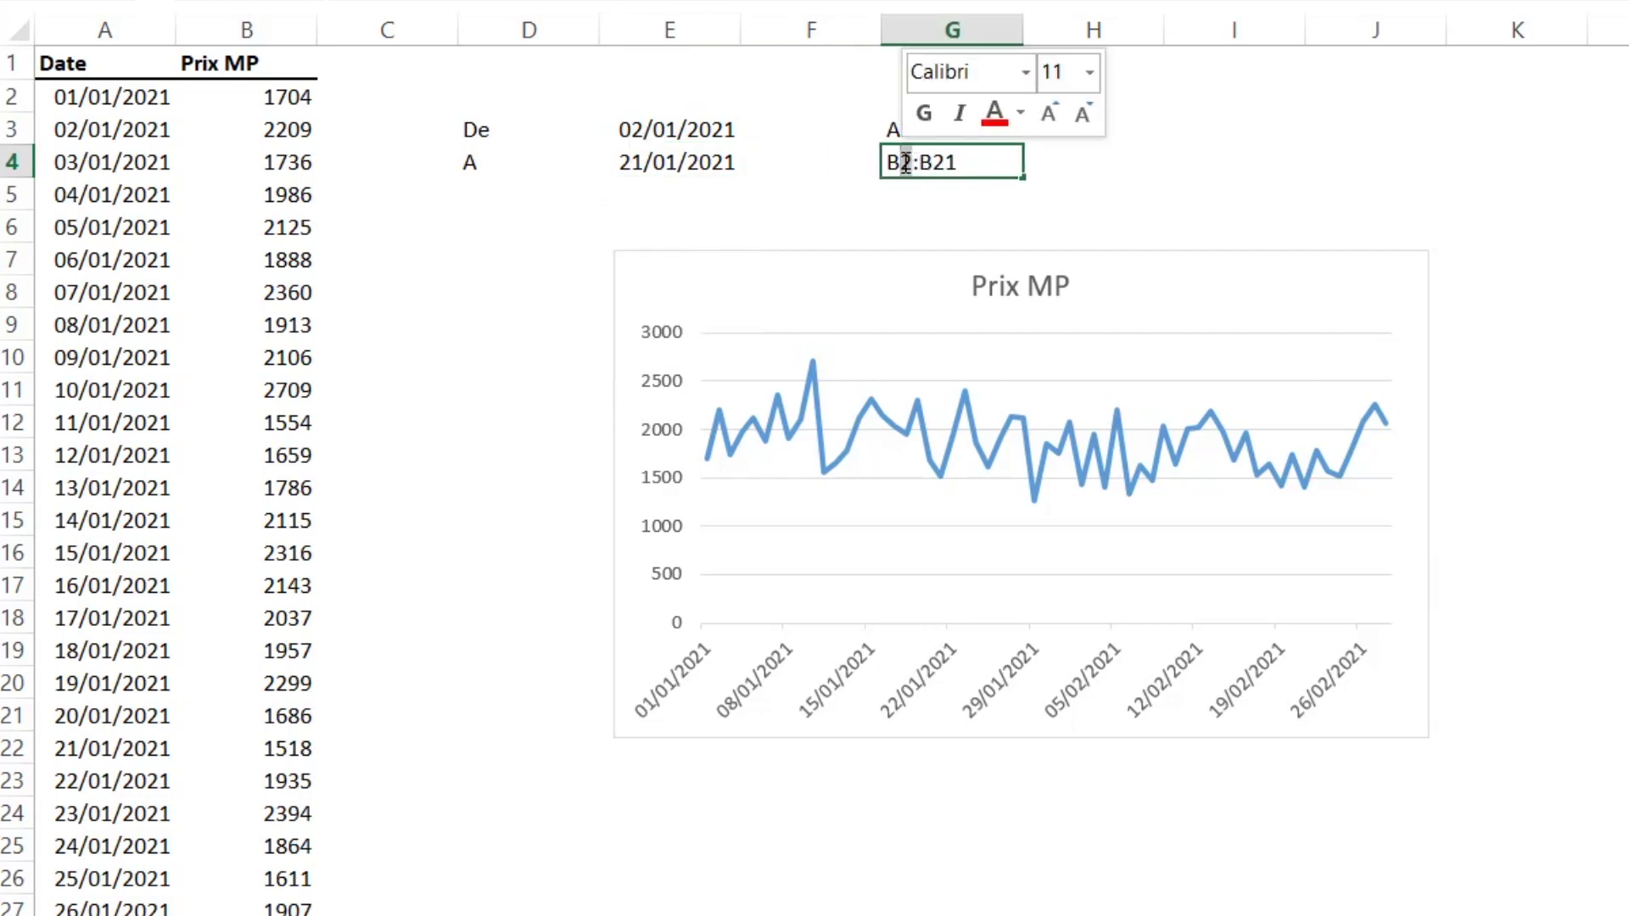
type("3")
key("Return")
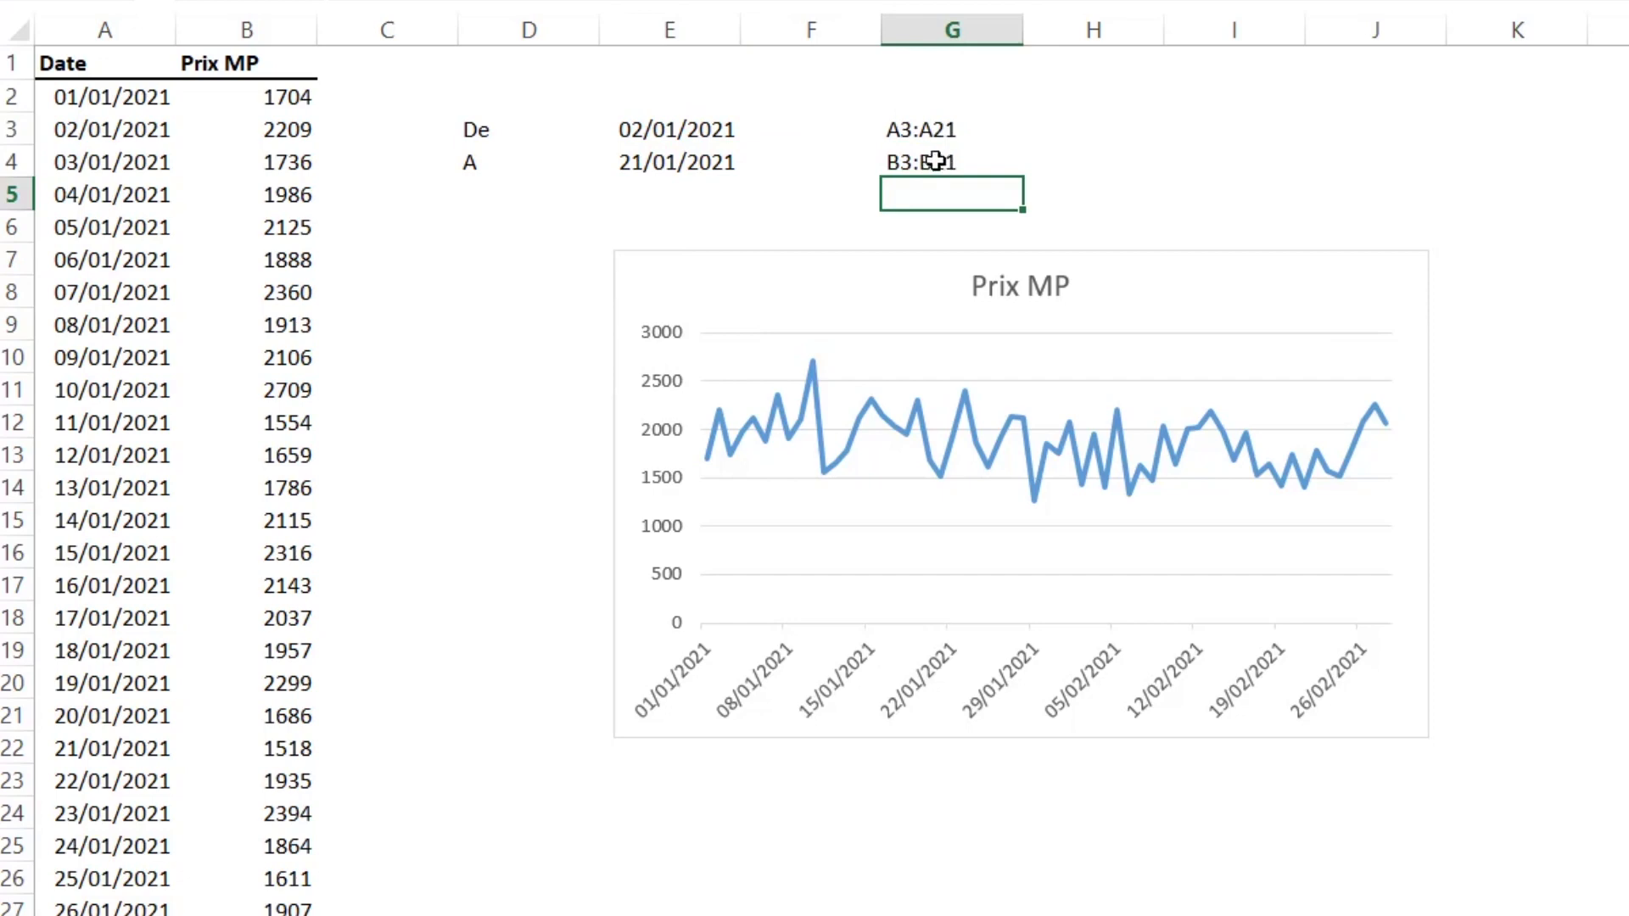
Step: Update the range end rows so they read B3:B22 and A3:A22
double_click(933, 161)
left_click_drag(933, 161, 964, 161)
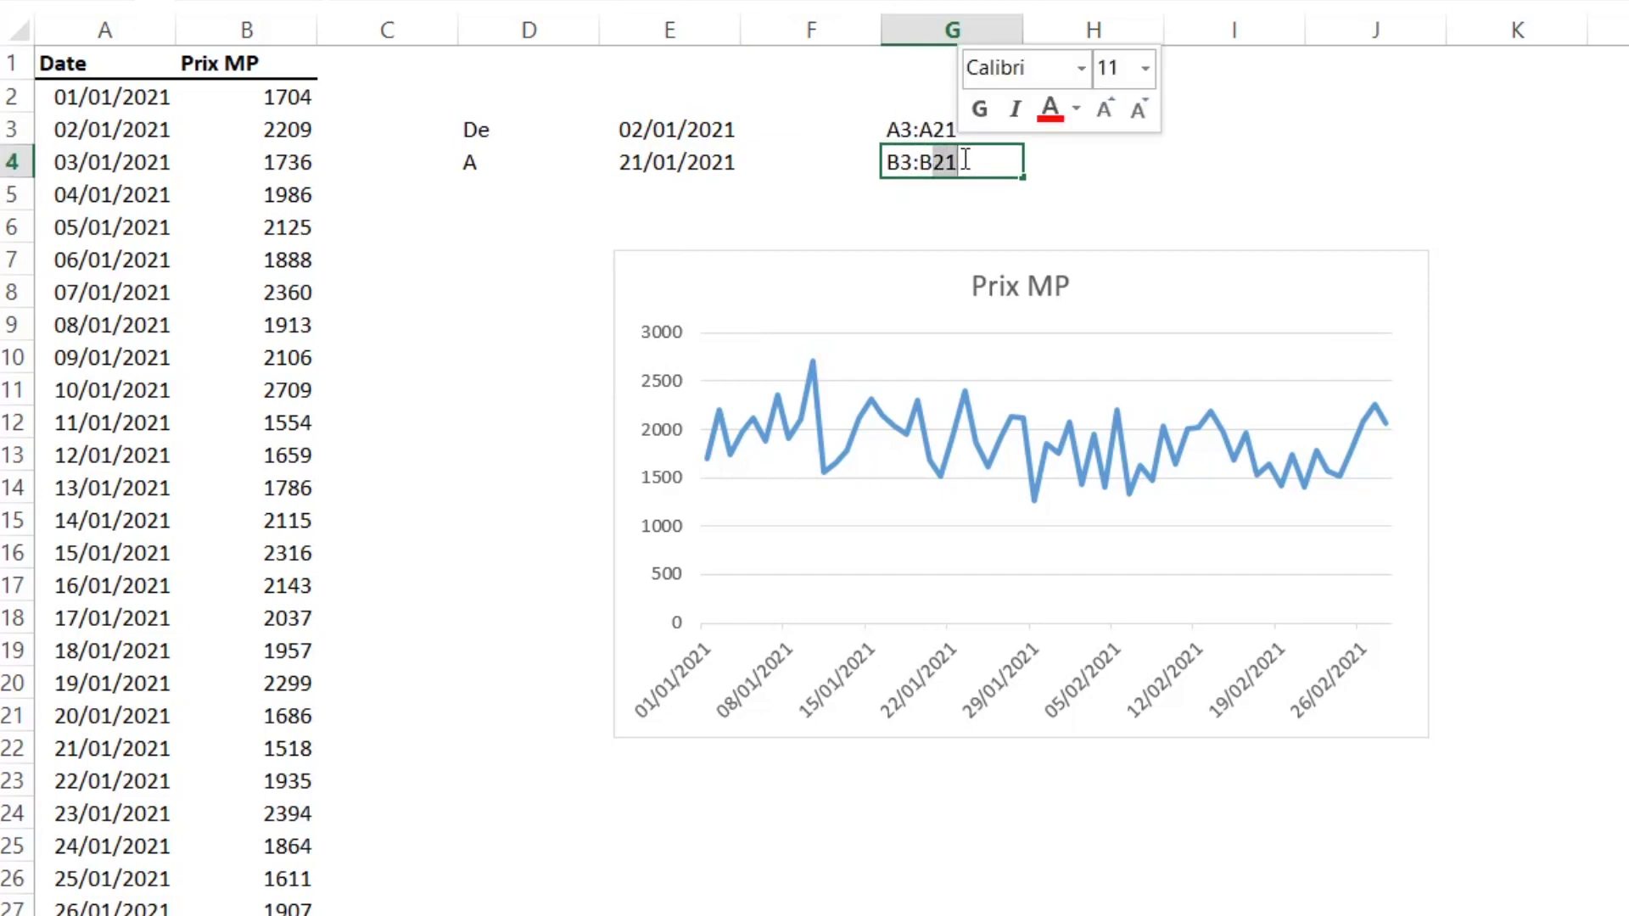
type("22")
key("Return")
left_click(946, 129)
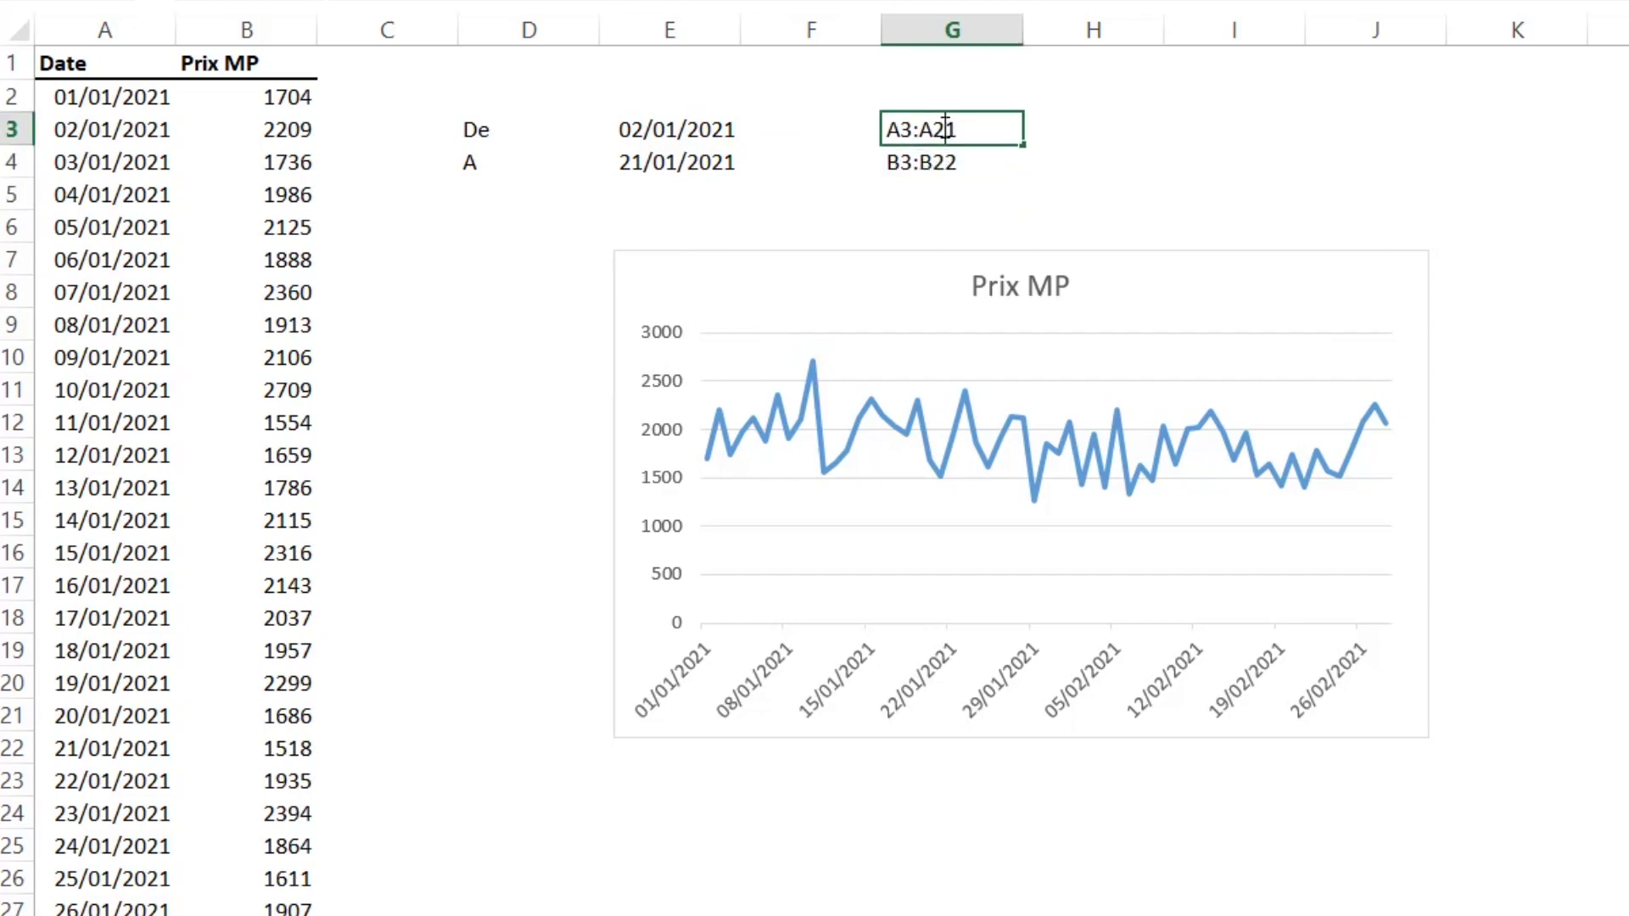
double_click(946, 129)
left_click_drag(946, 129, 972, 129)
key("BackSpace")
type("2")
key("Return")
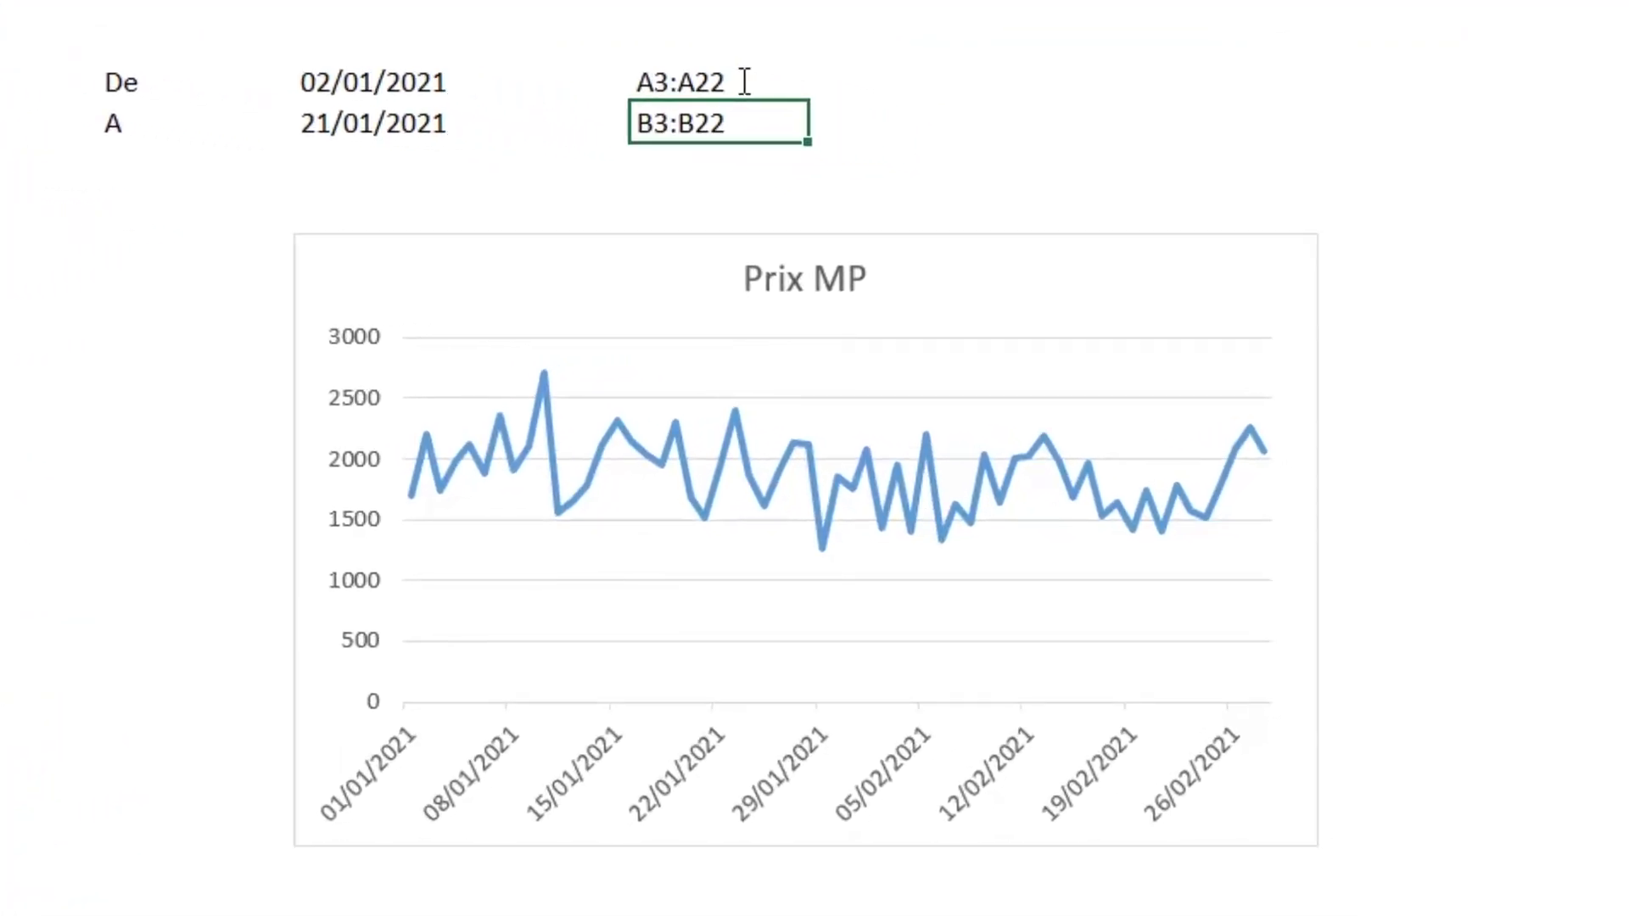
left_click_drag(403, 85, 399, 119)
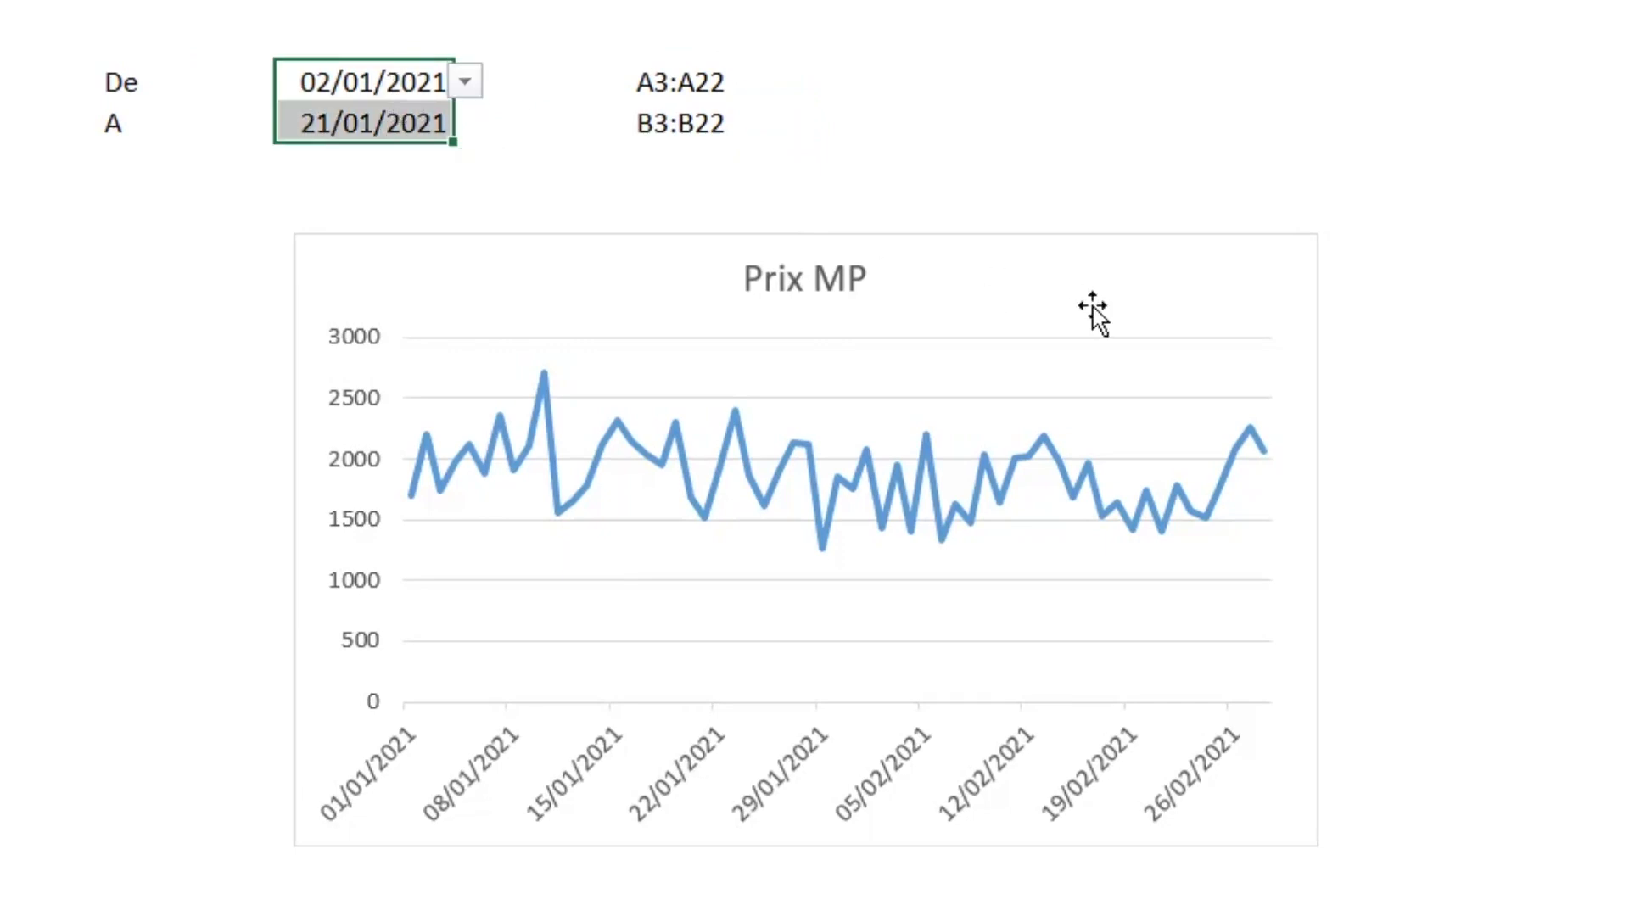
right_click(999, 305)
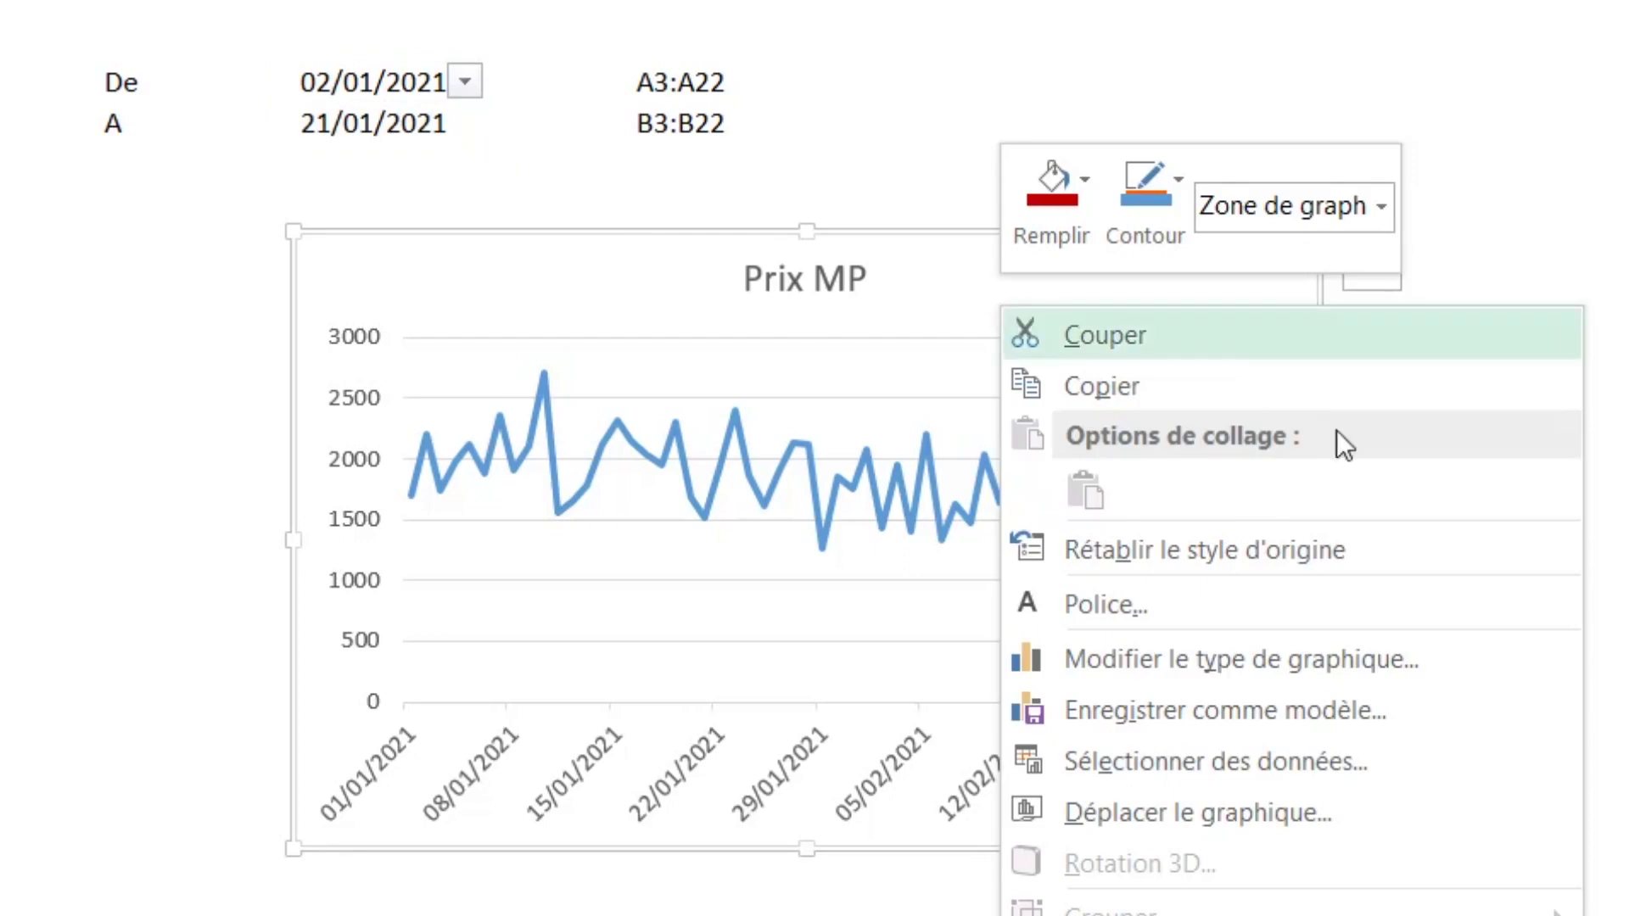
left_click(1299, 773)
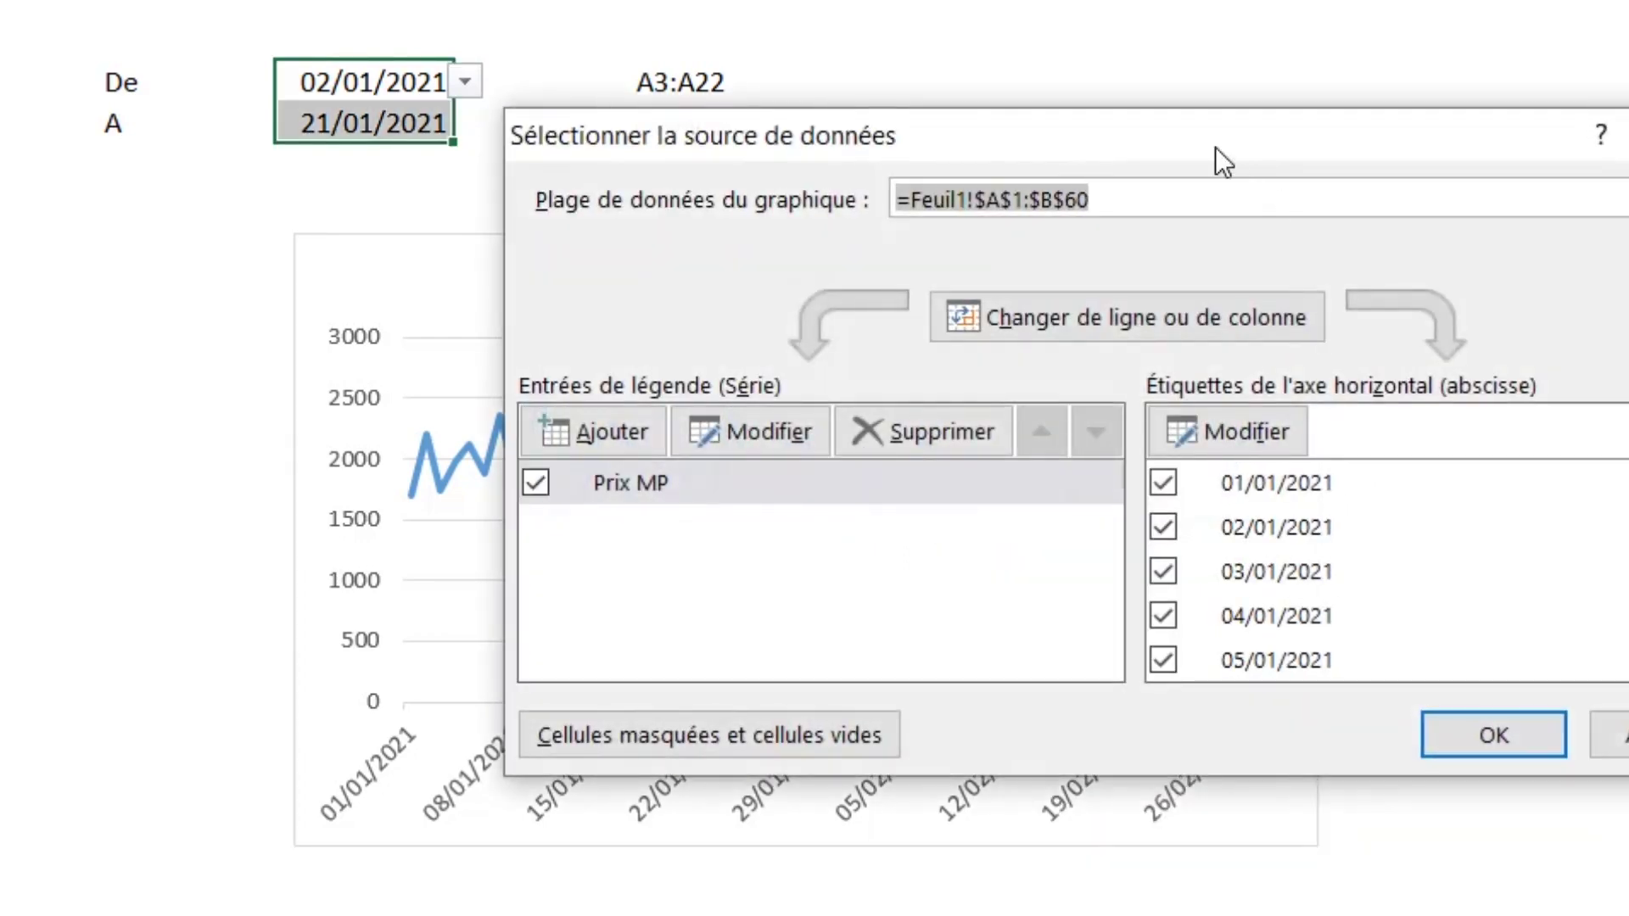
left_click_drag(1214, 146, 947, 93)
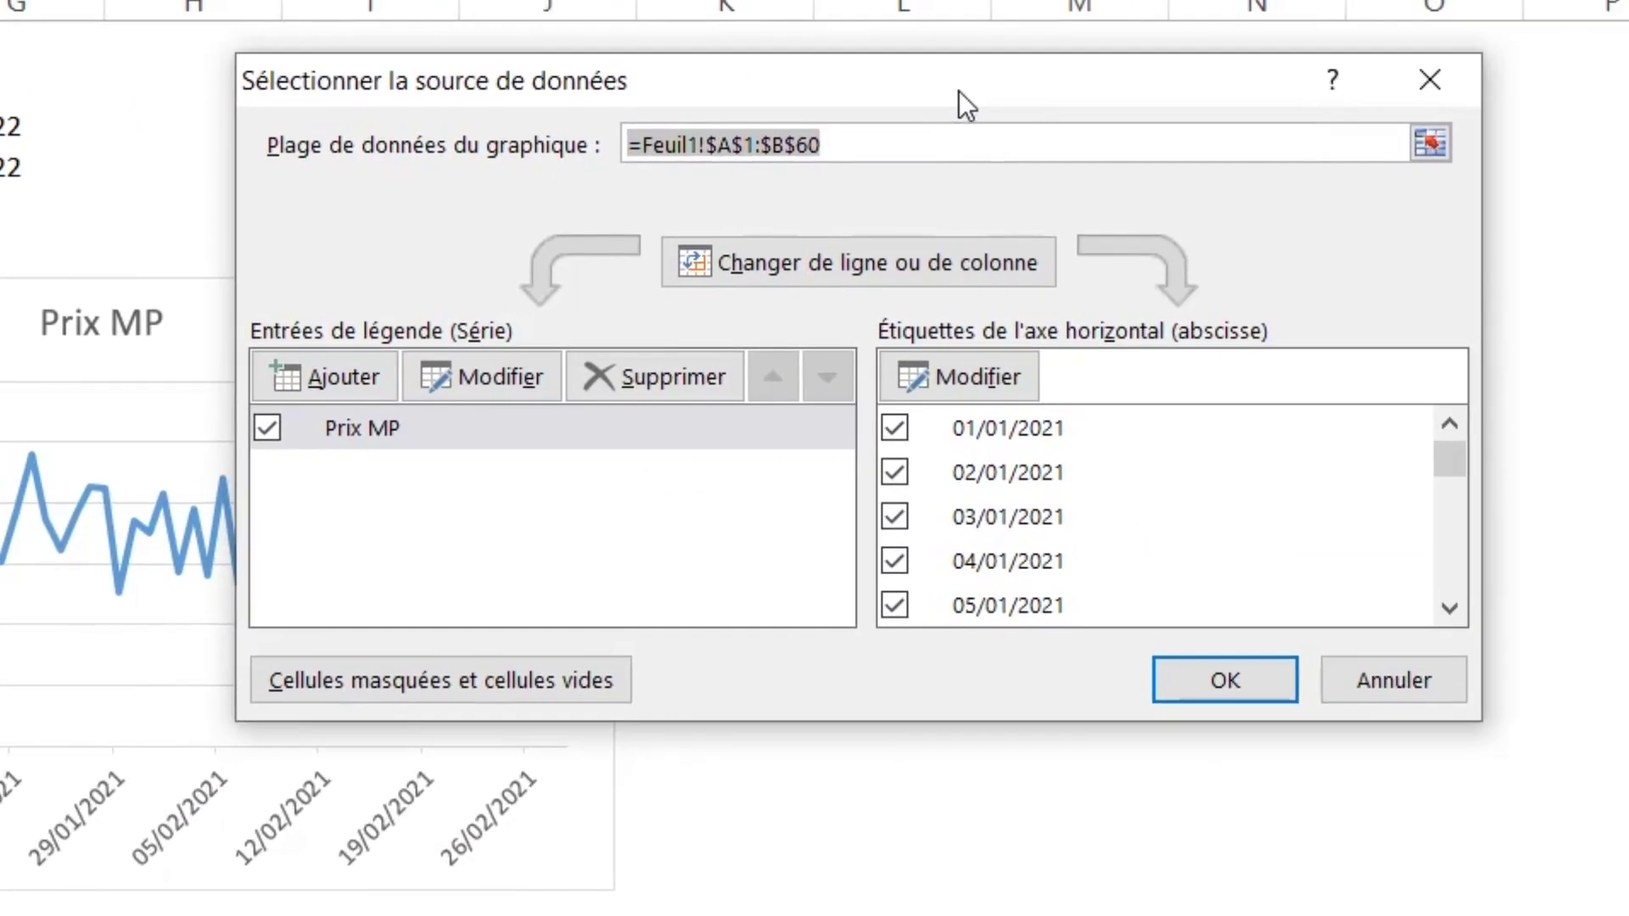
left_click_drag(692, 133, 923, 145)
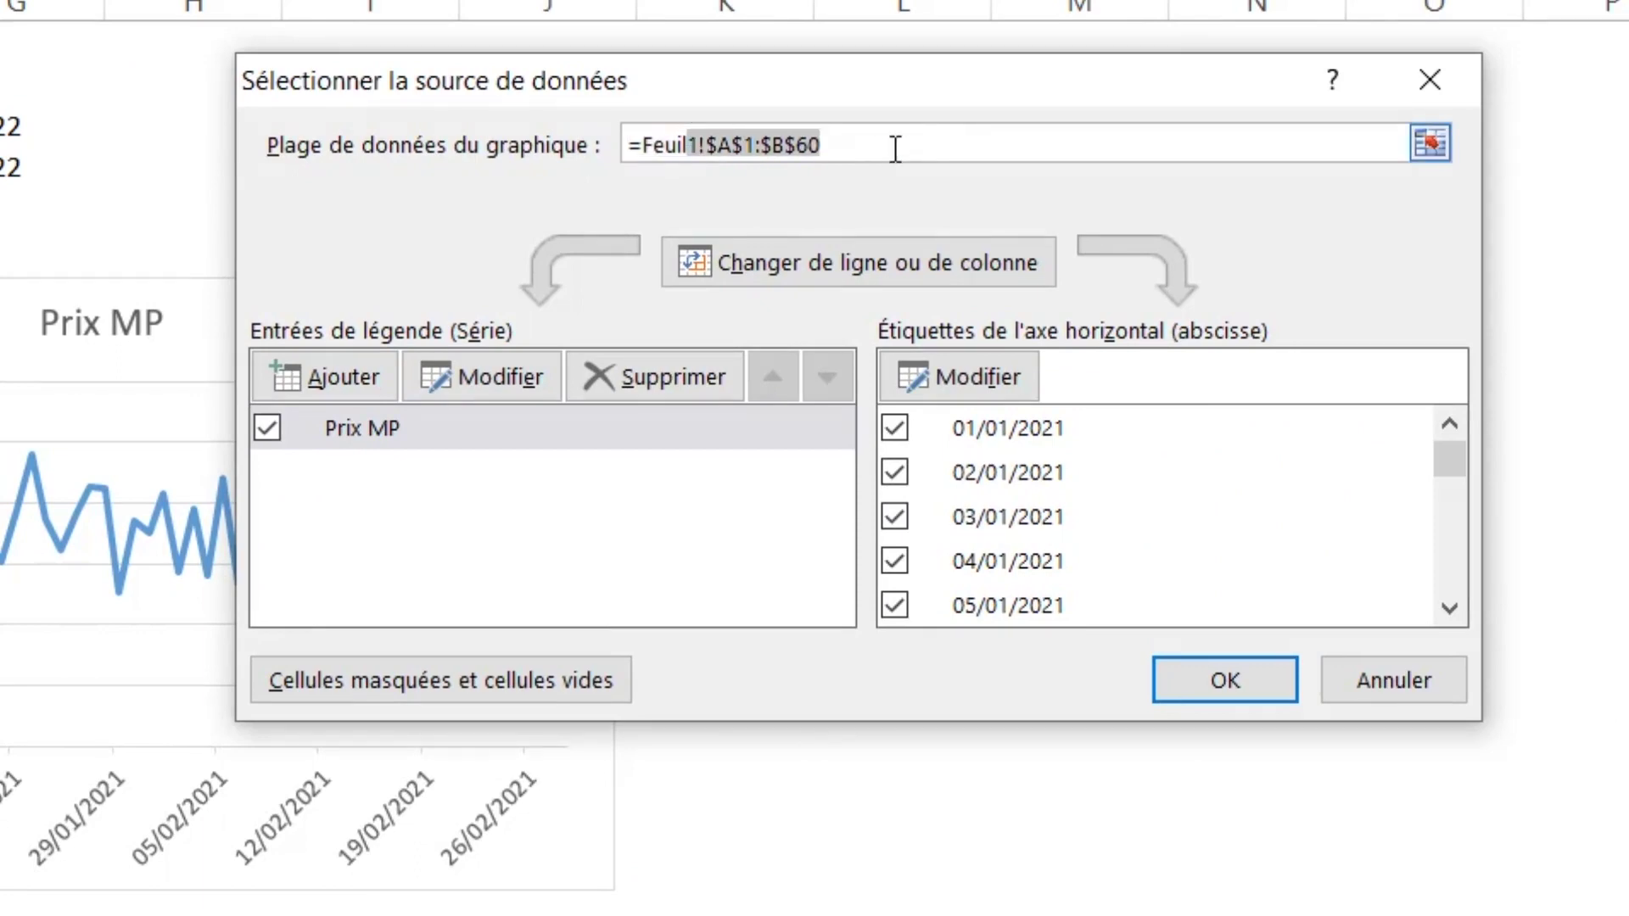
left_click(891, 146)
key("Left")
key("Left")
key("Left")
key("shift+End")
left_click(497, 387)
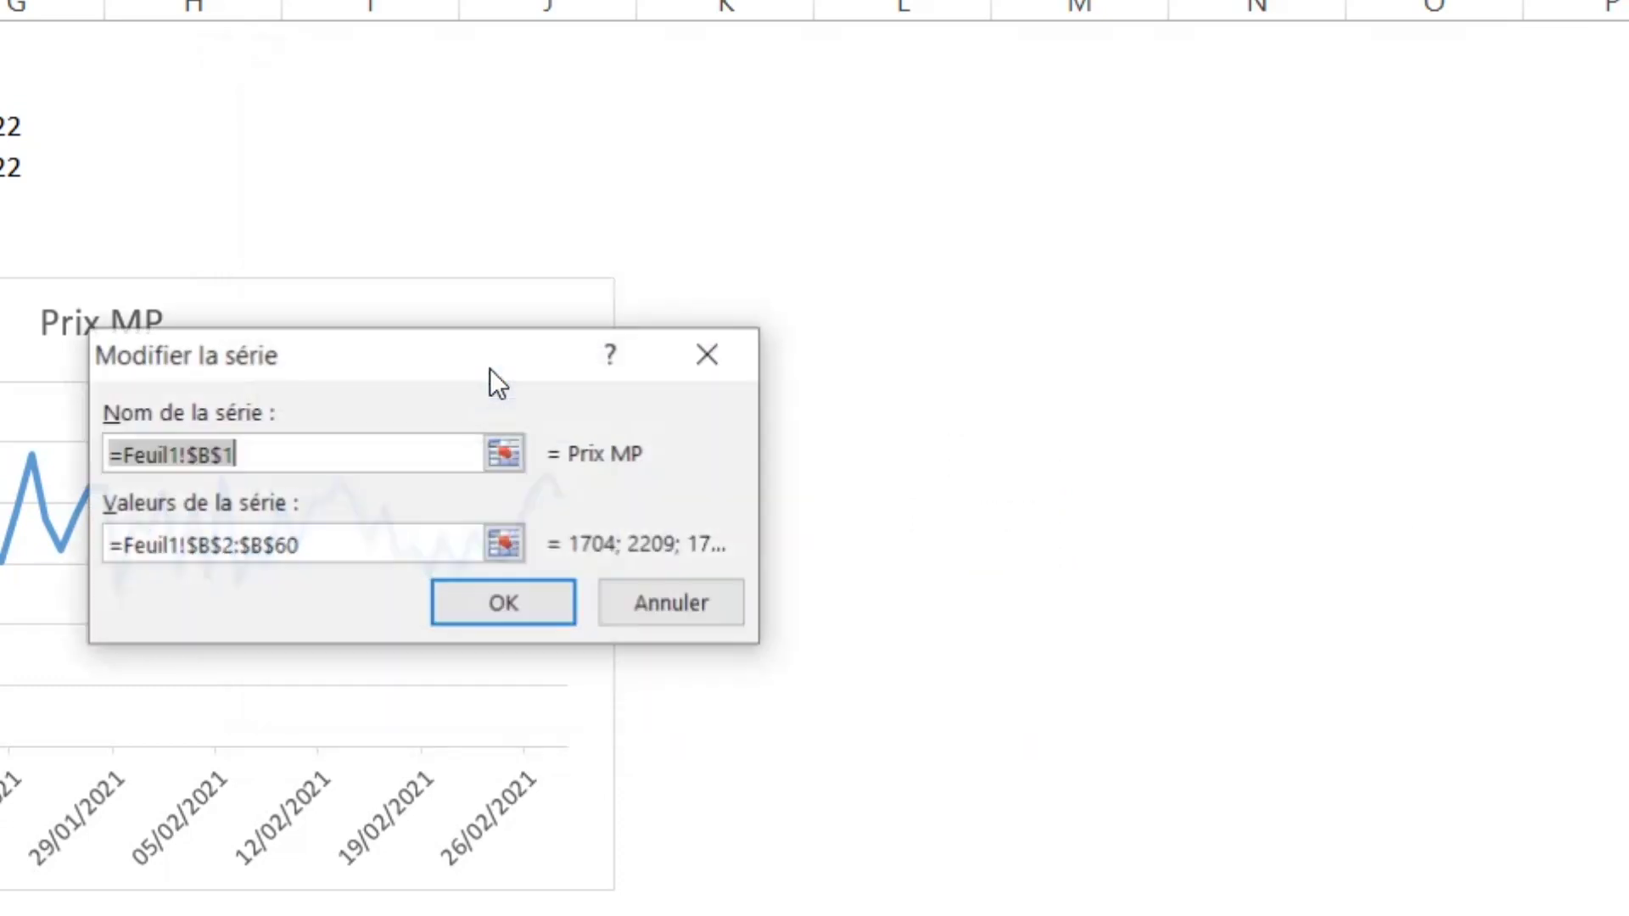
left_click(564, 615)
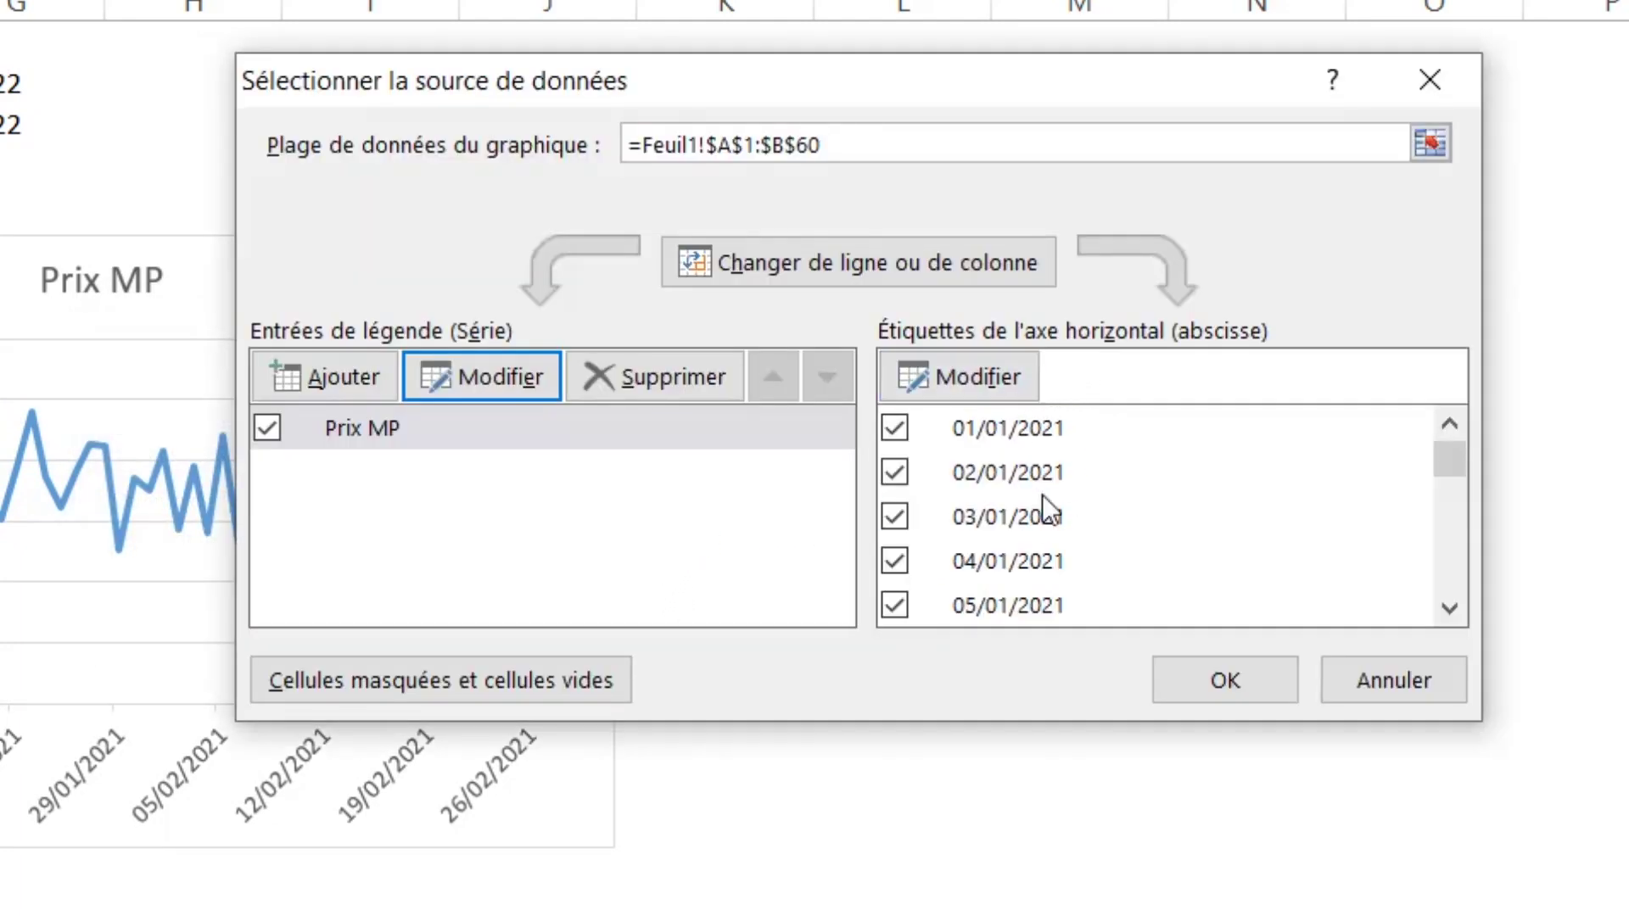
left_click(1017, 383)
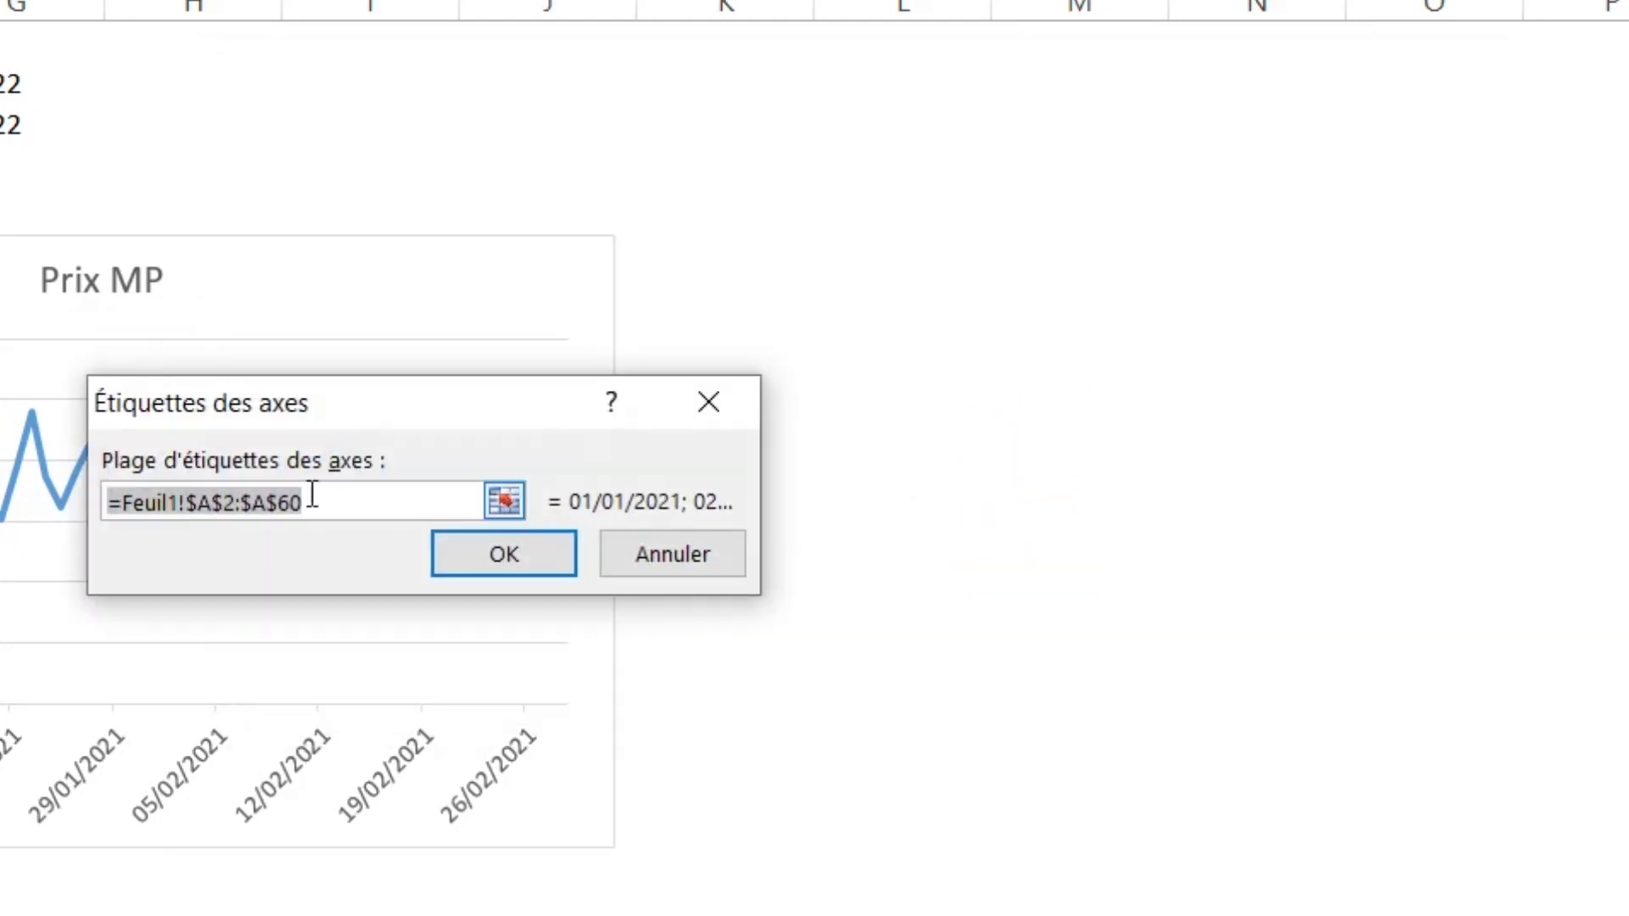
left_click(690, 559)
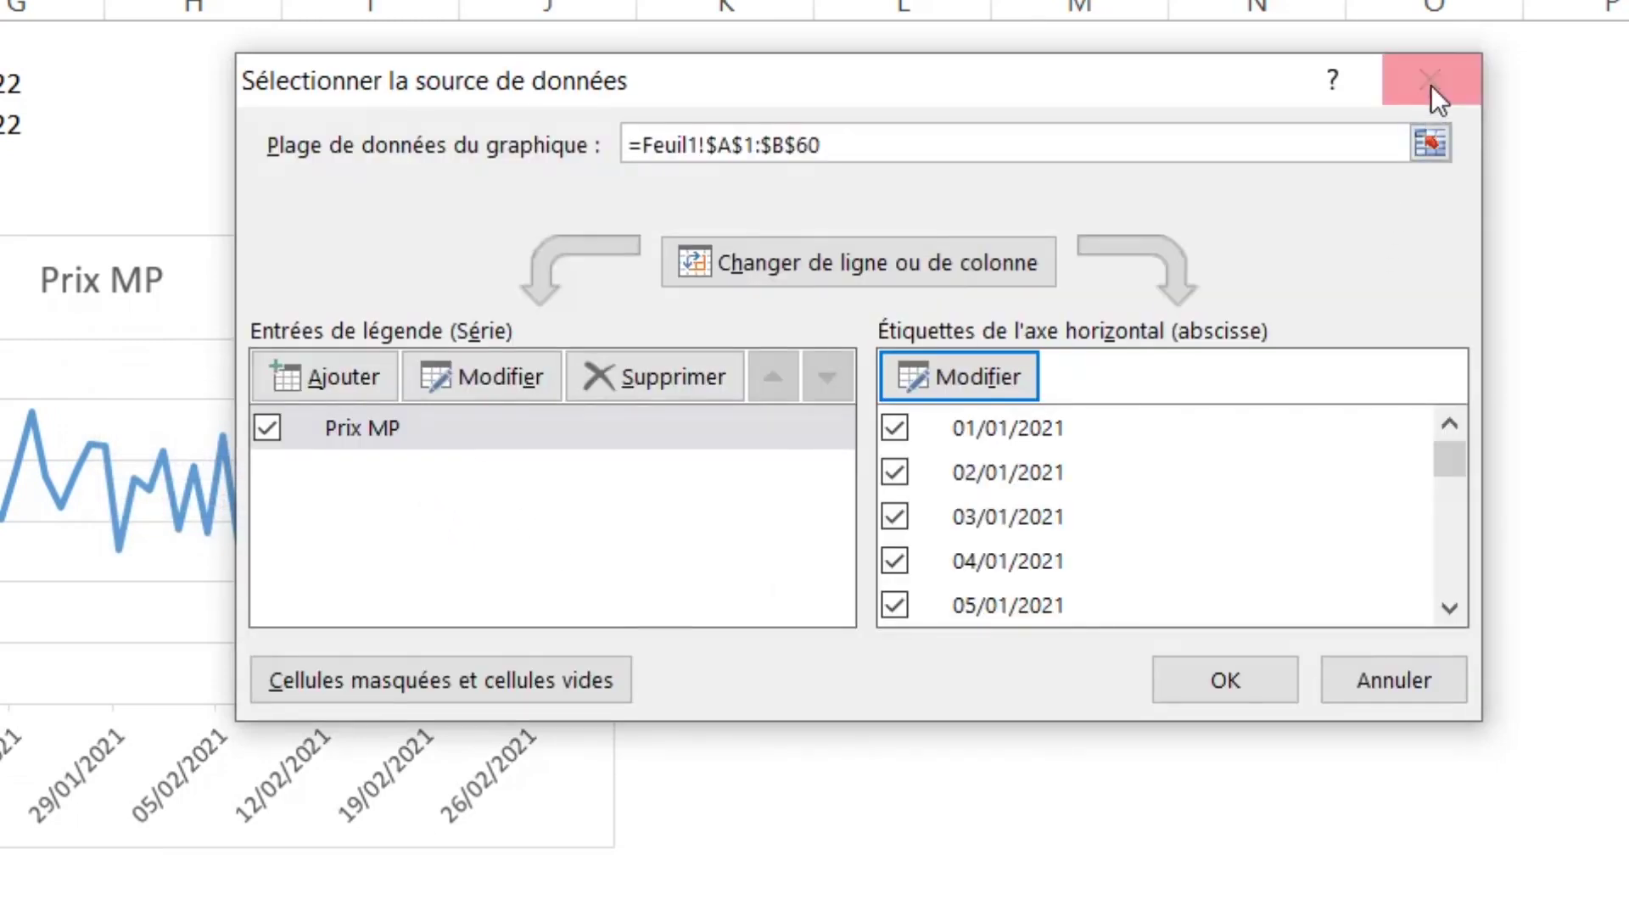
left_click(1430, 85)
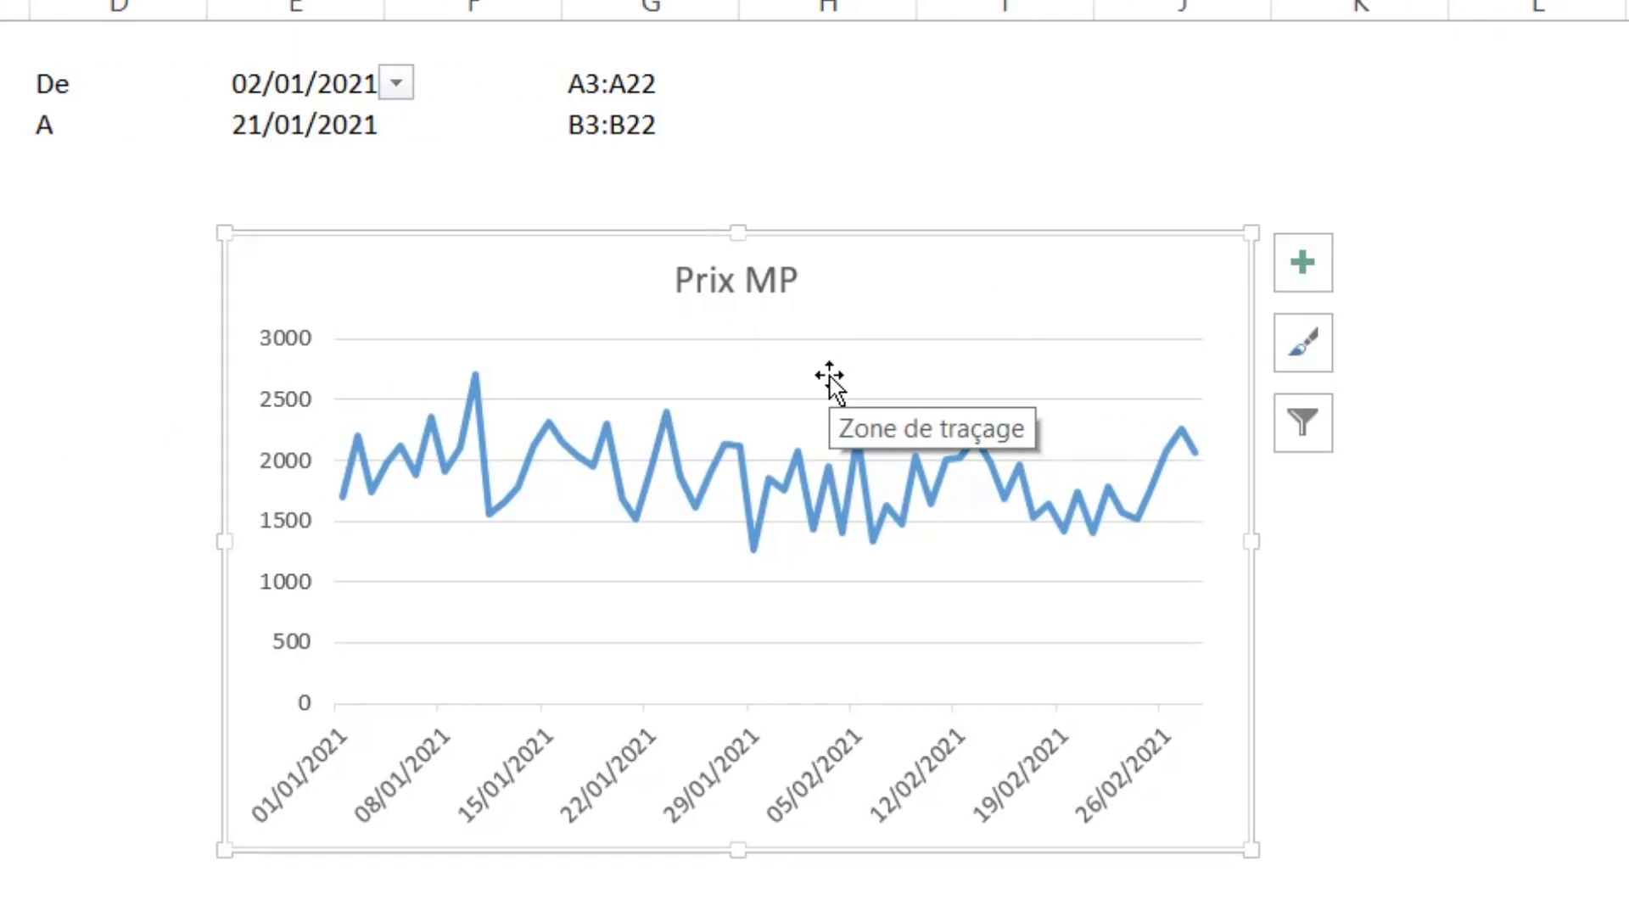
Step: Type =index into empty cell H3 beside the A3:A22 range text
left_click_drag(327, 82, 329, 126)
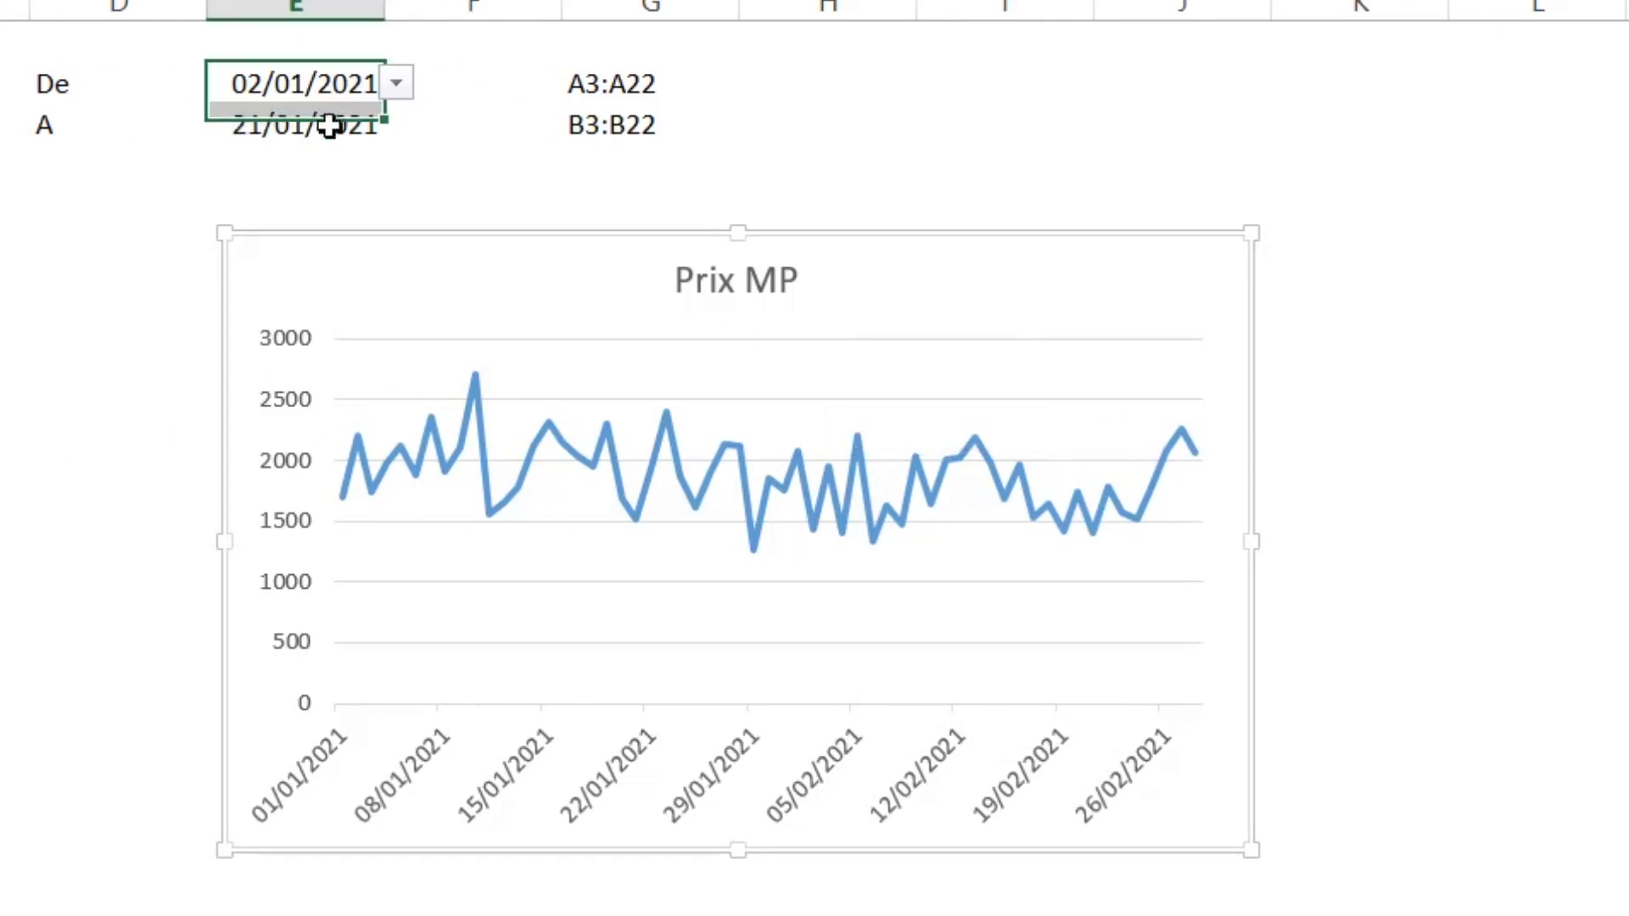
left_click(636, 93)
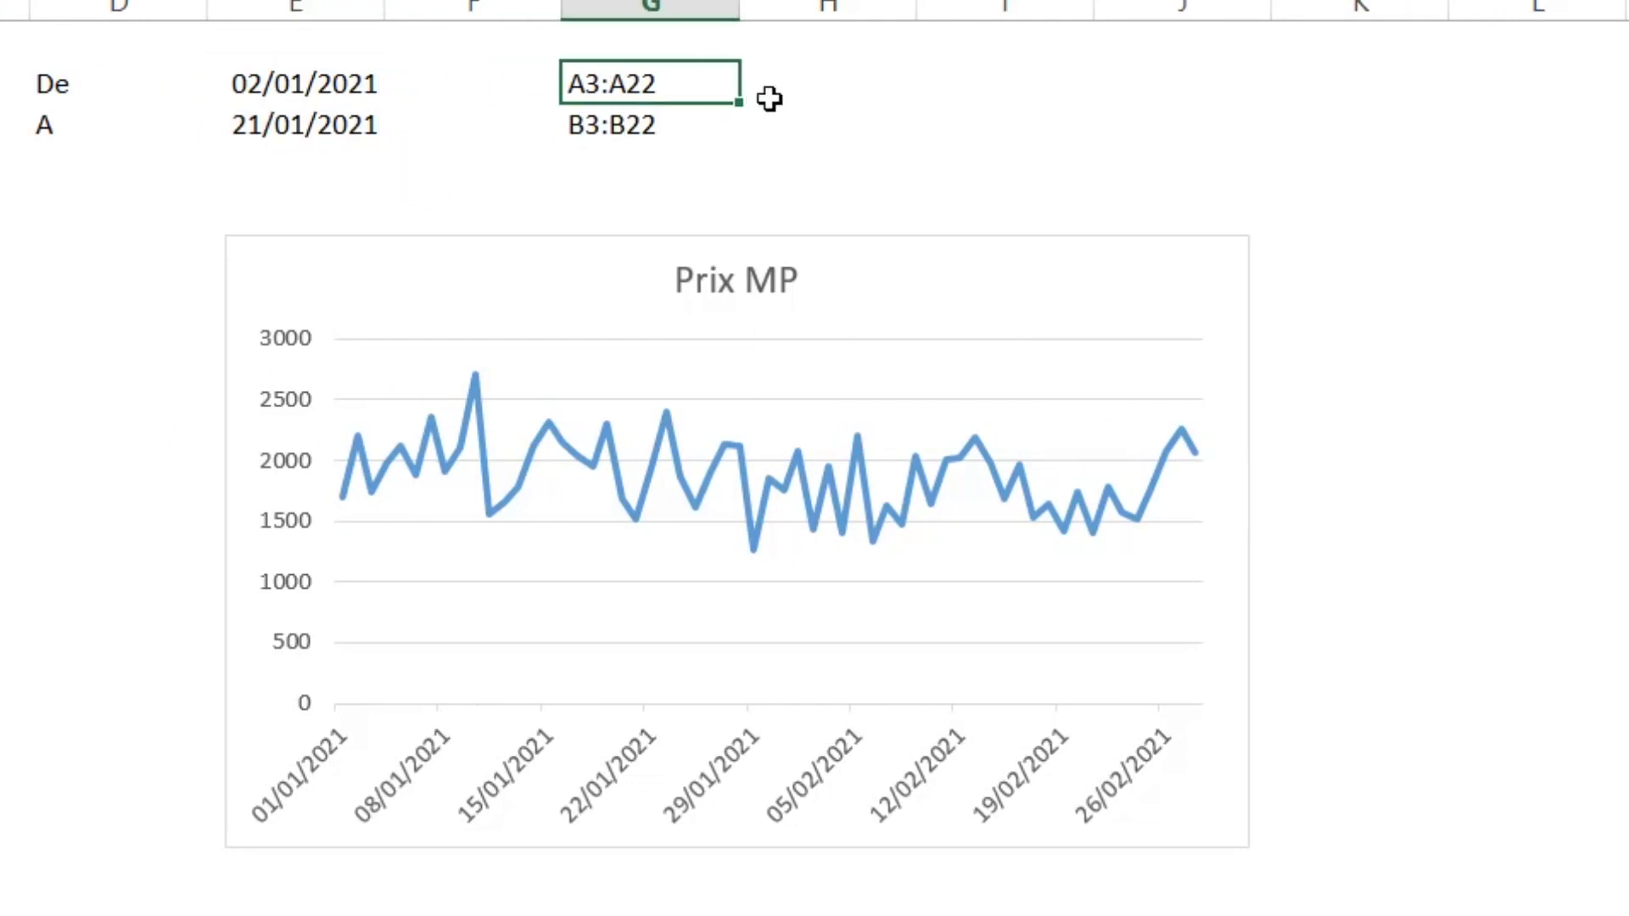
left_click(768, 98)
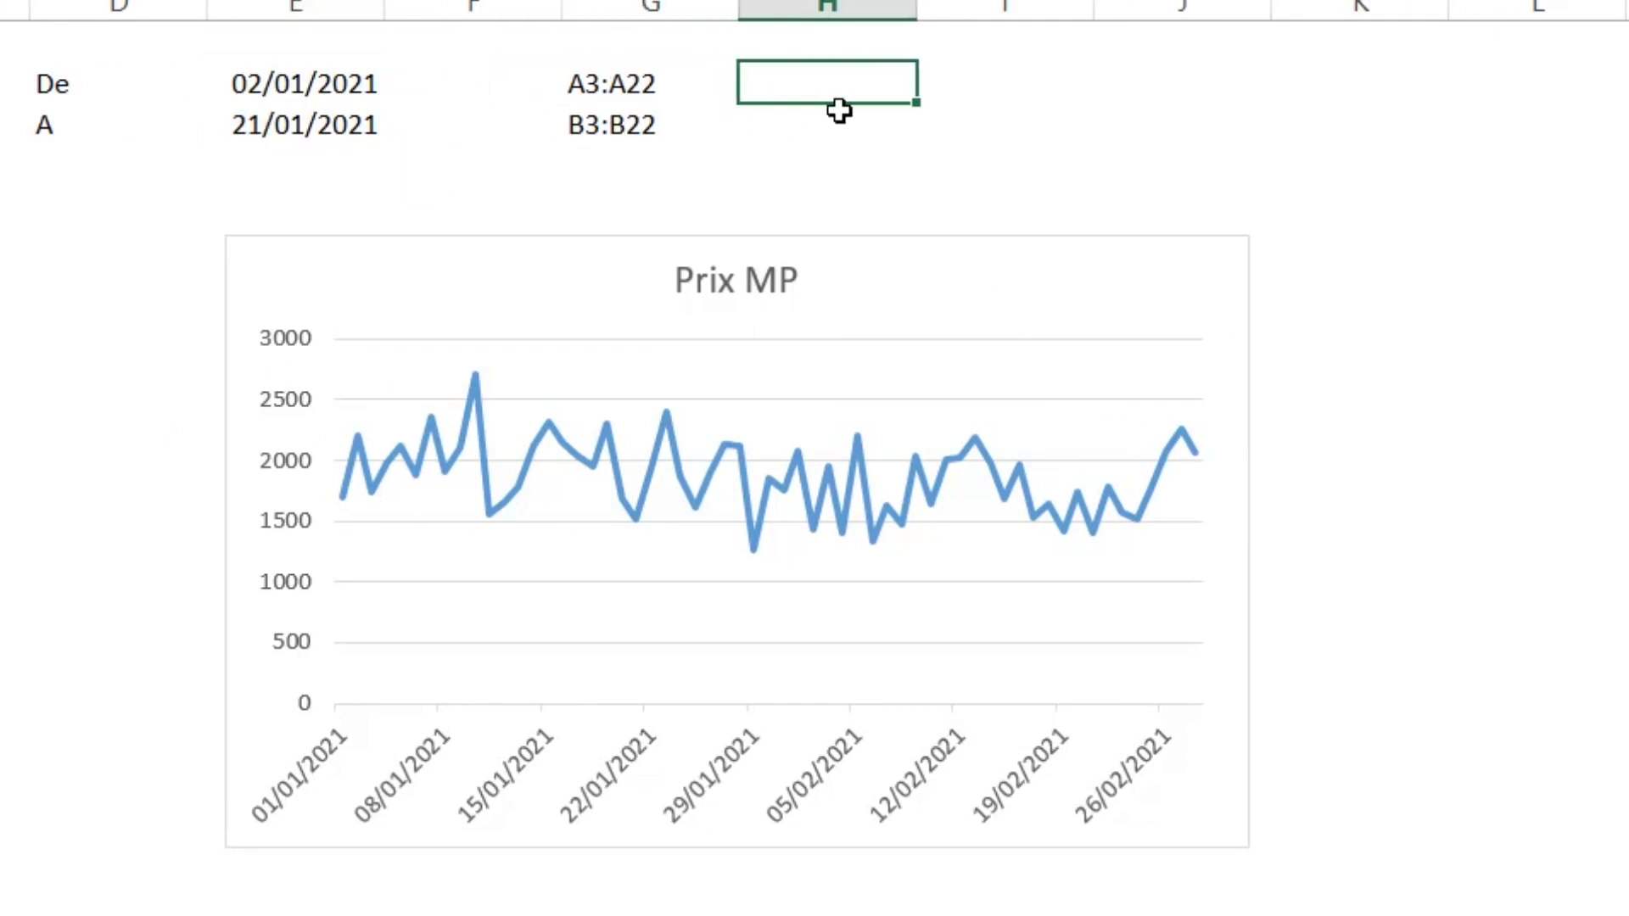
type("=")
type("in")
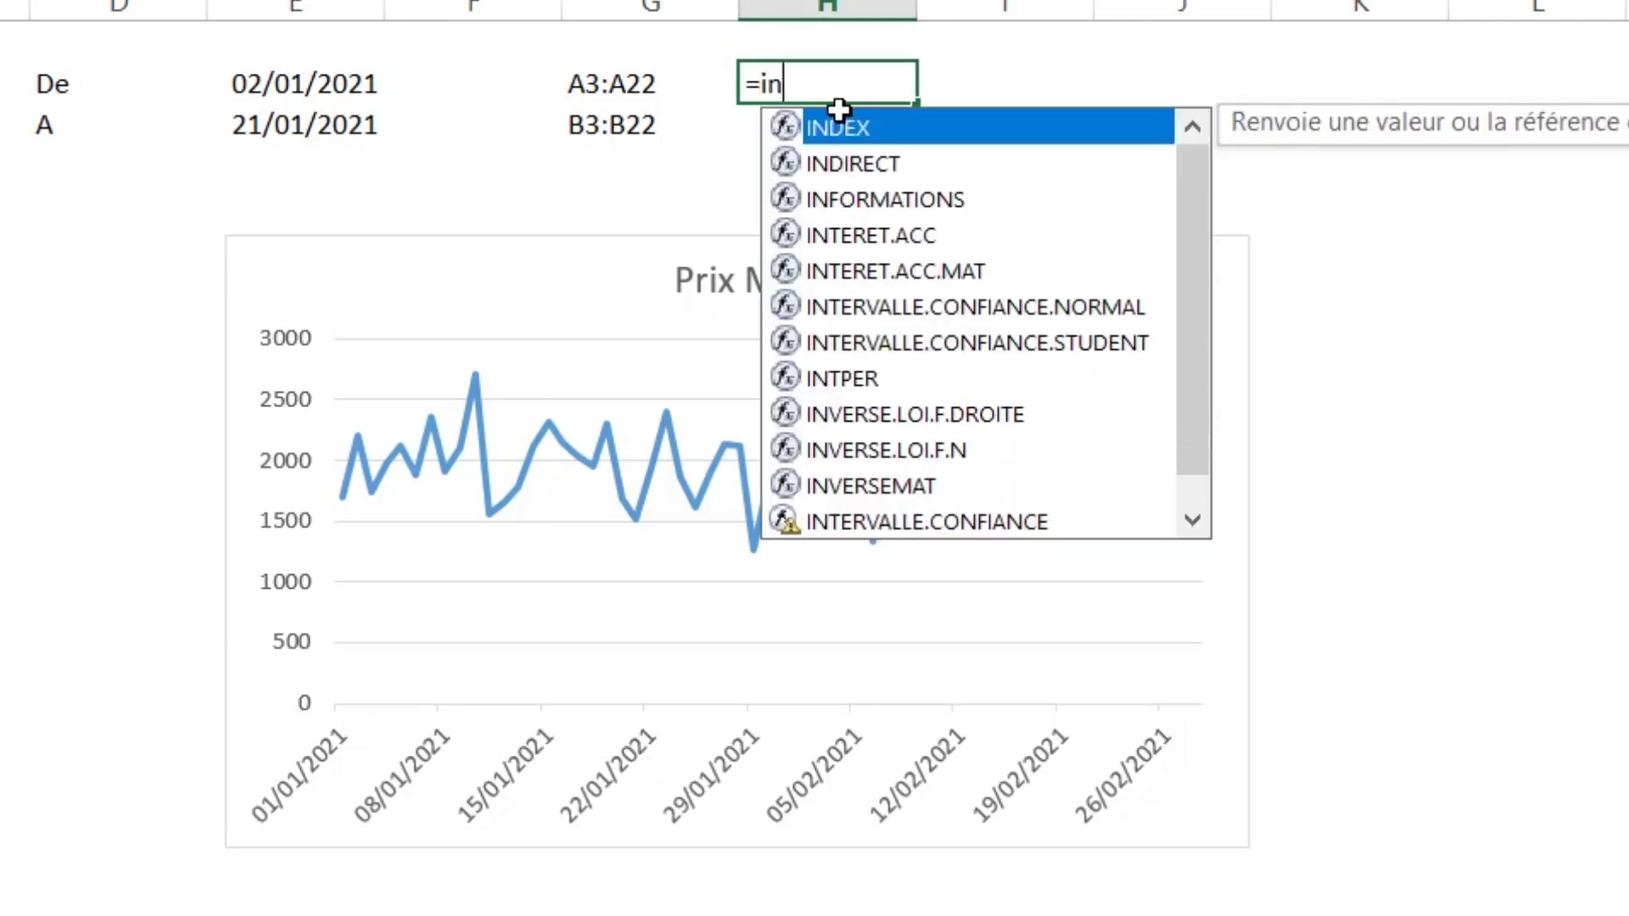
type("dex")
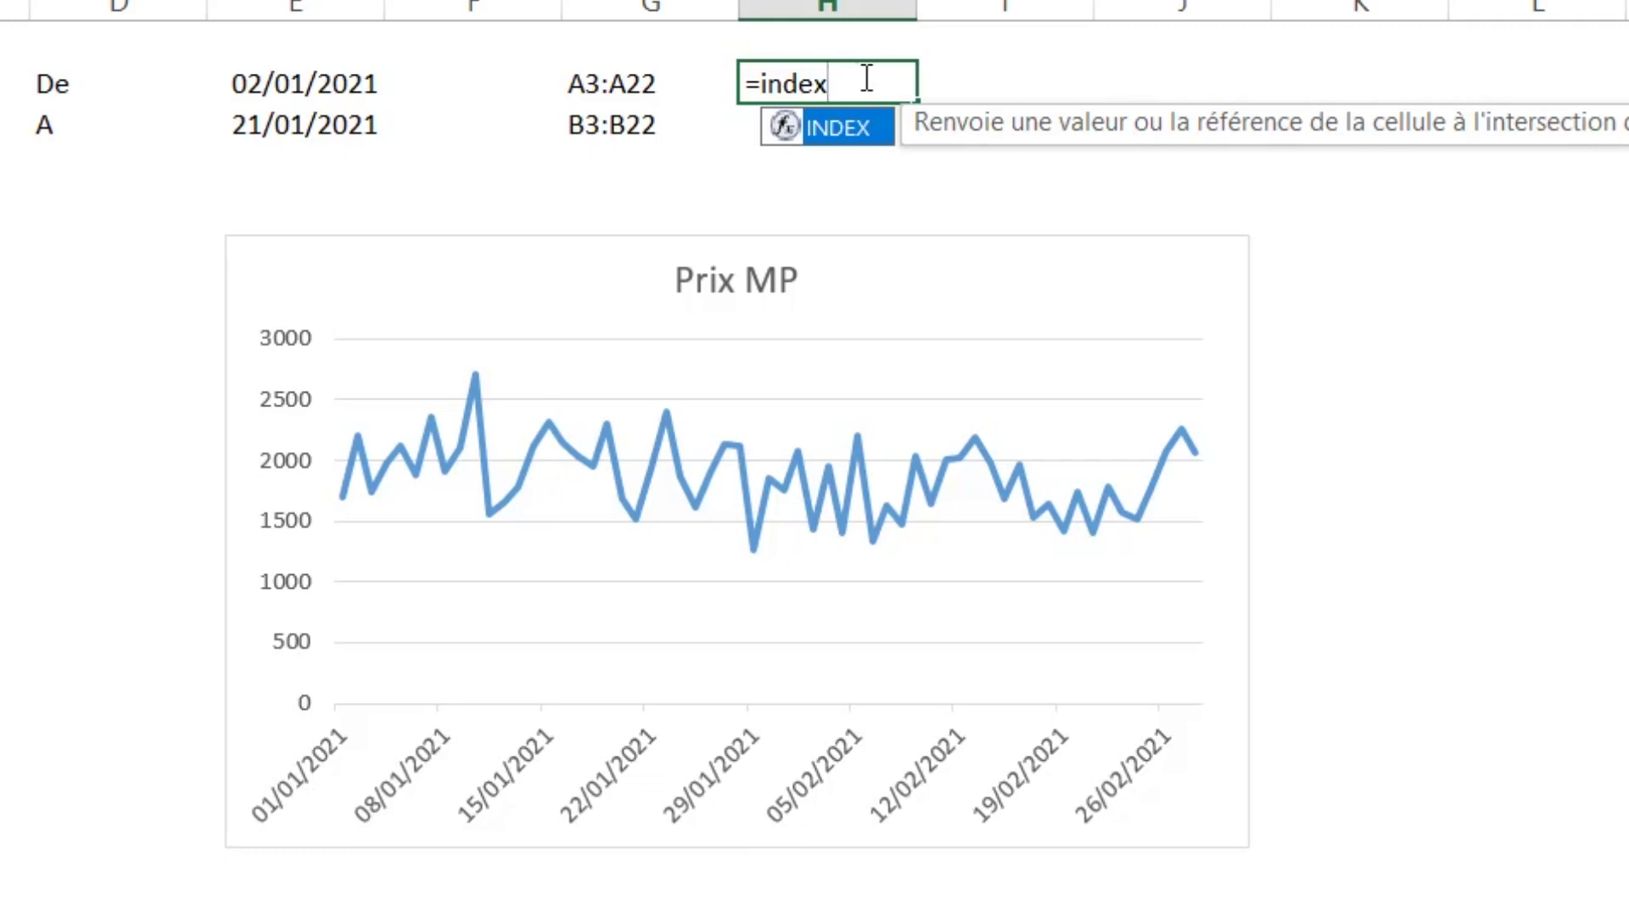
Step: Continue the formula as =index($A$2:$A$60; using the absolute date column
type("(")
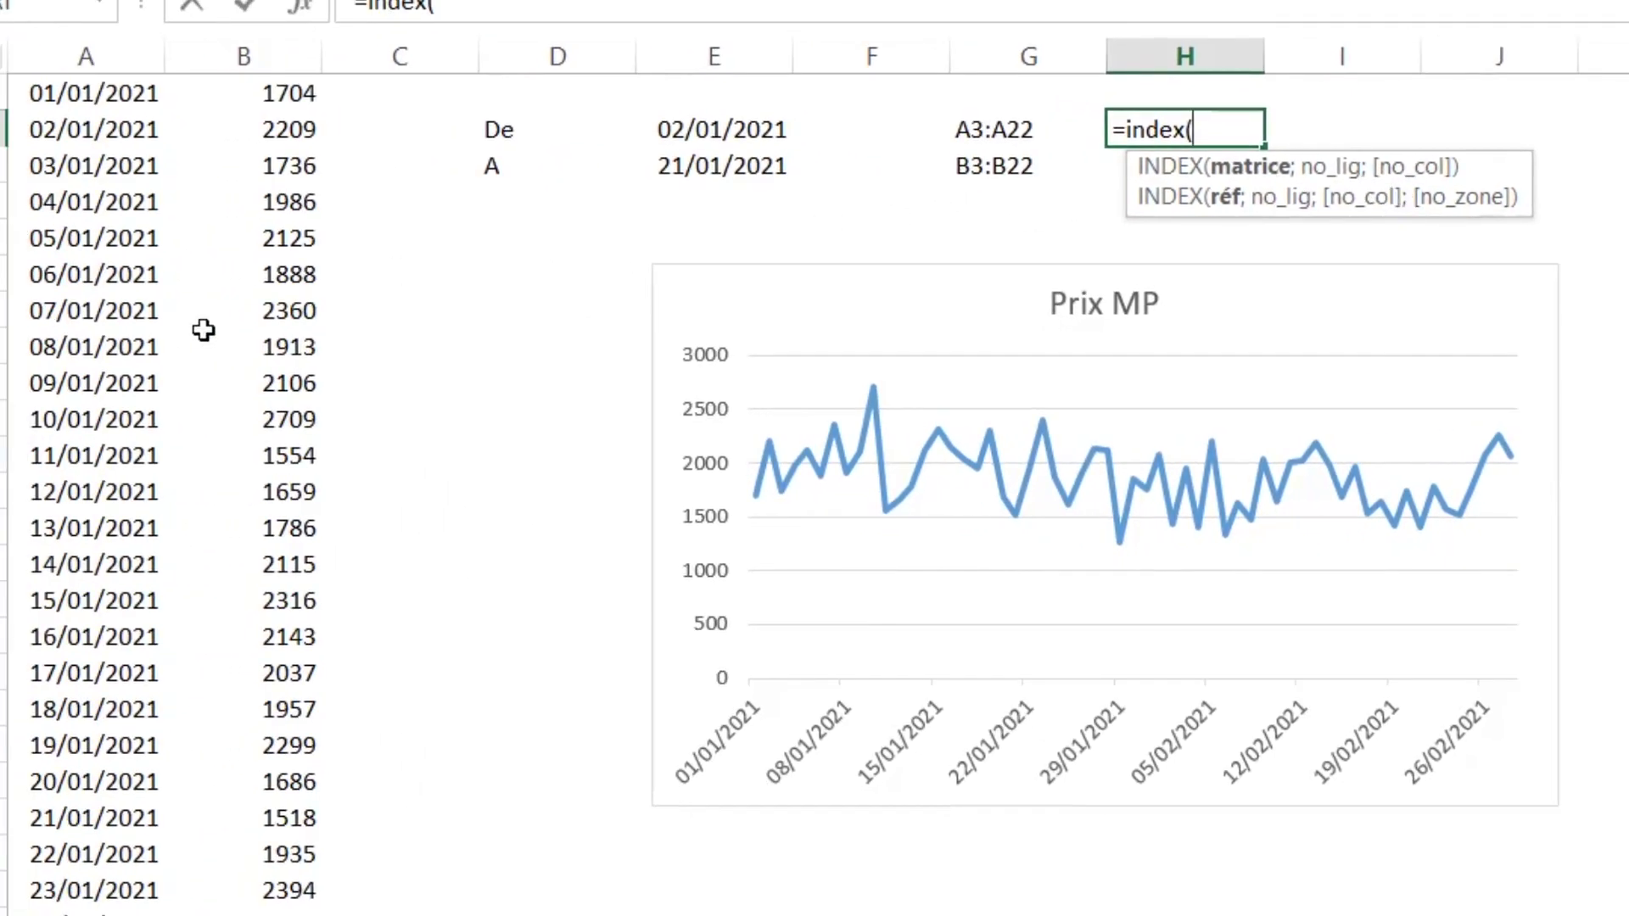
left_click(109, 129)
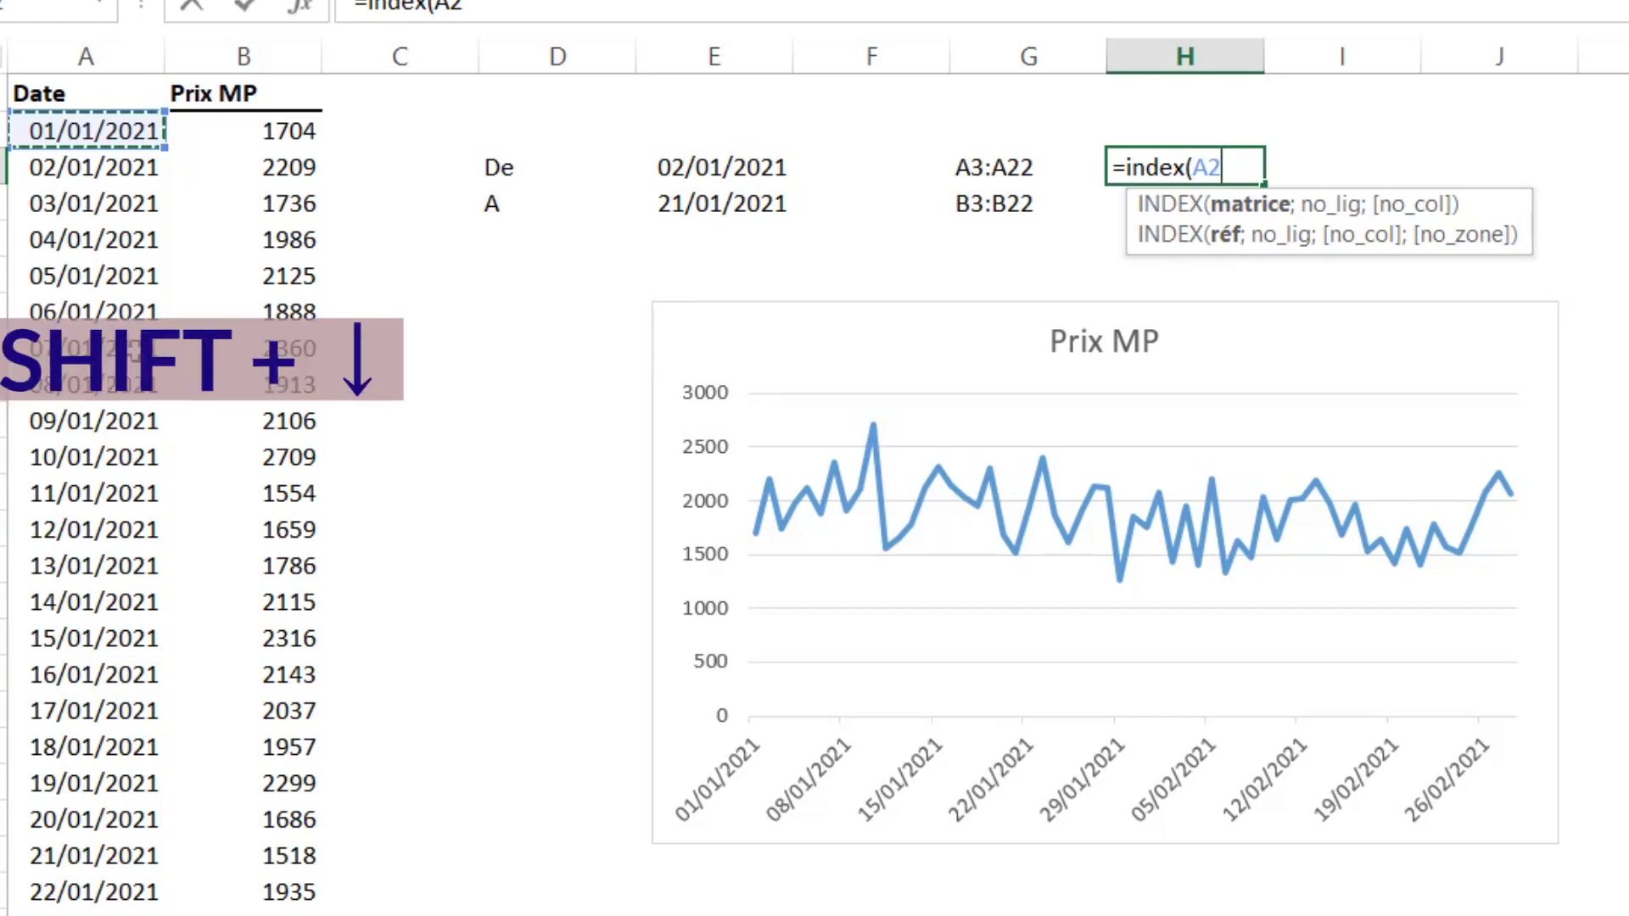
key("ctrl+shift+Down")
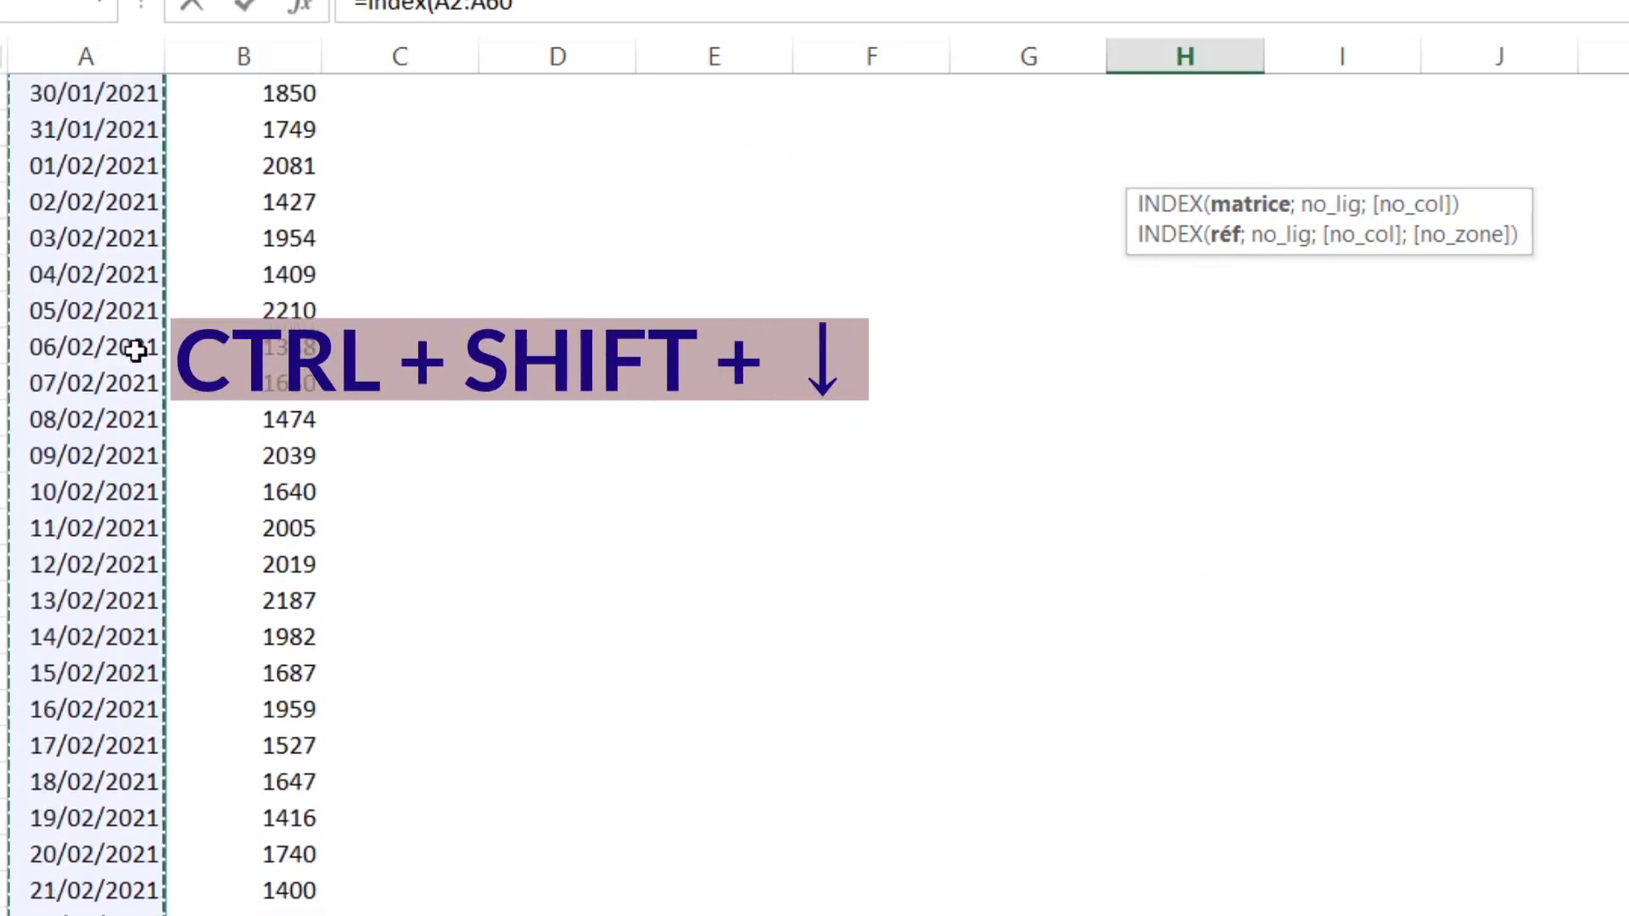
scroll(146, 398, "up", 6)
scroll(129, 409, "up", 5)
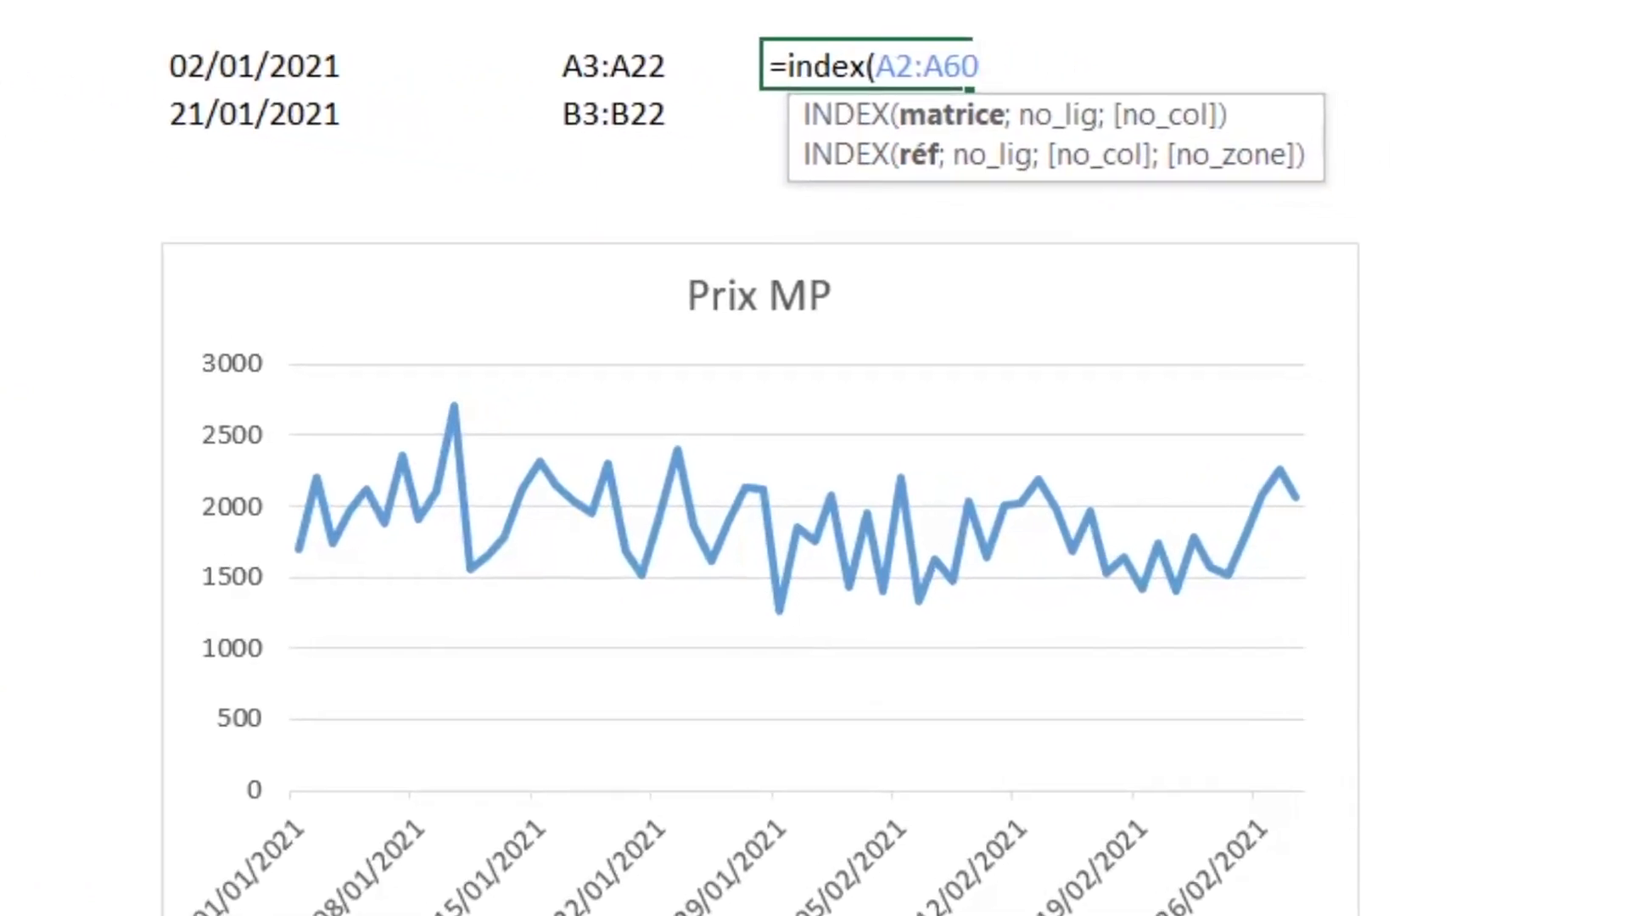
key("F4")
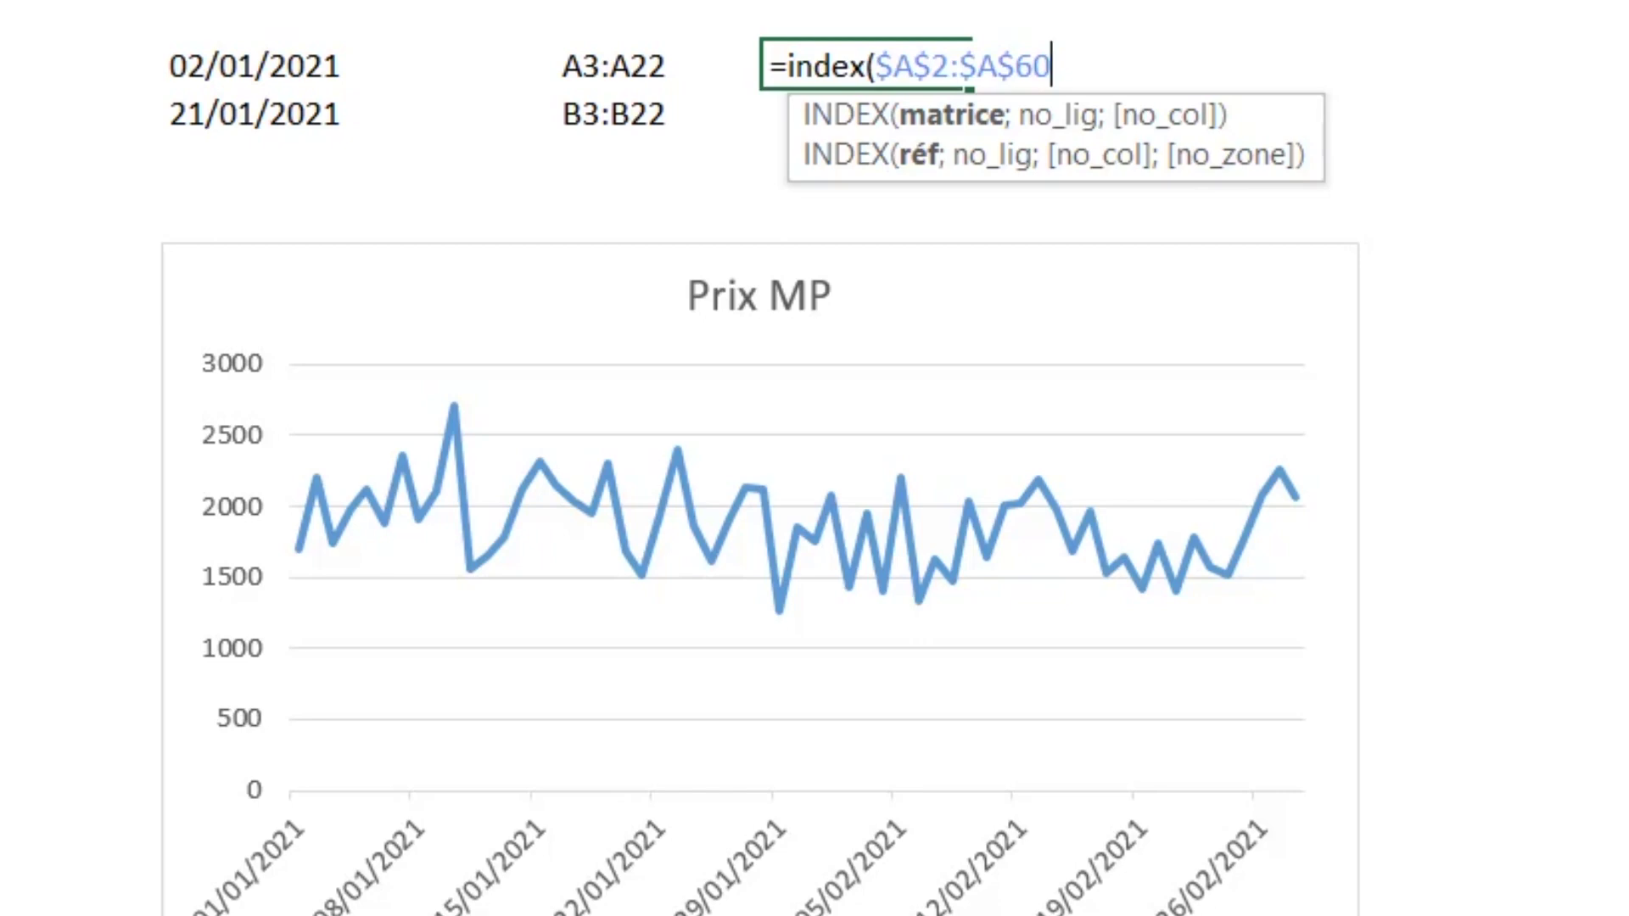
type(";")
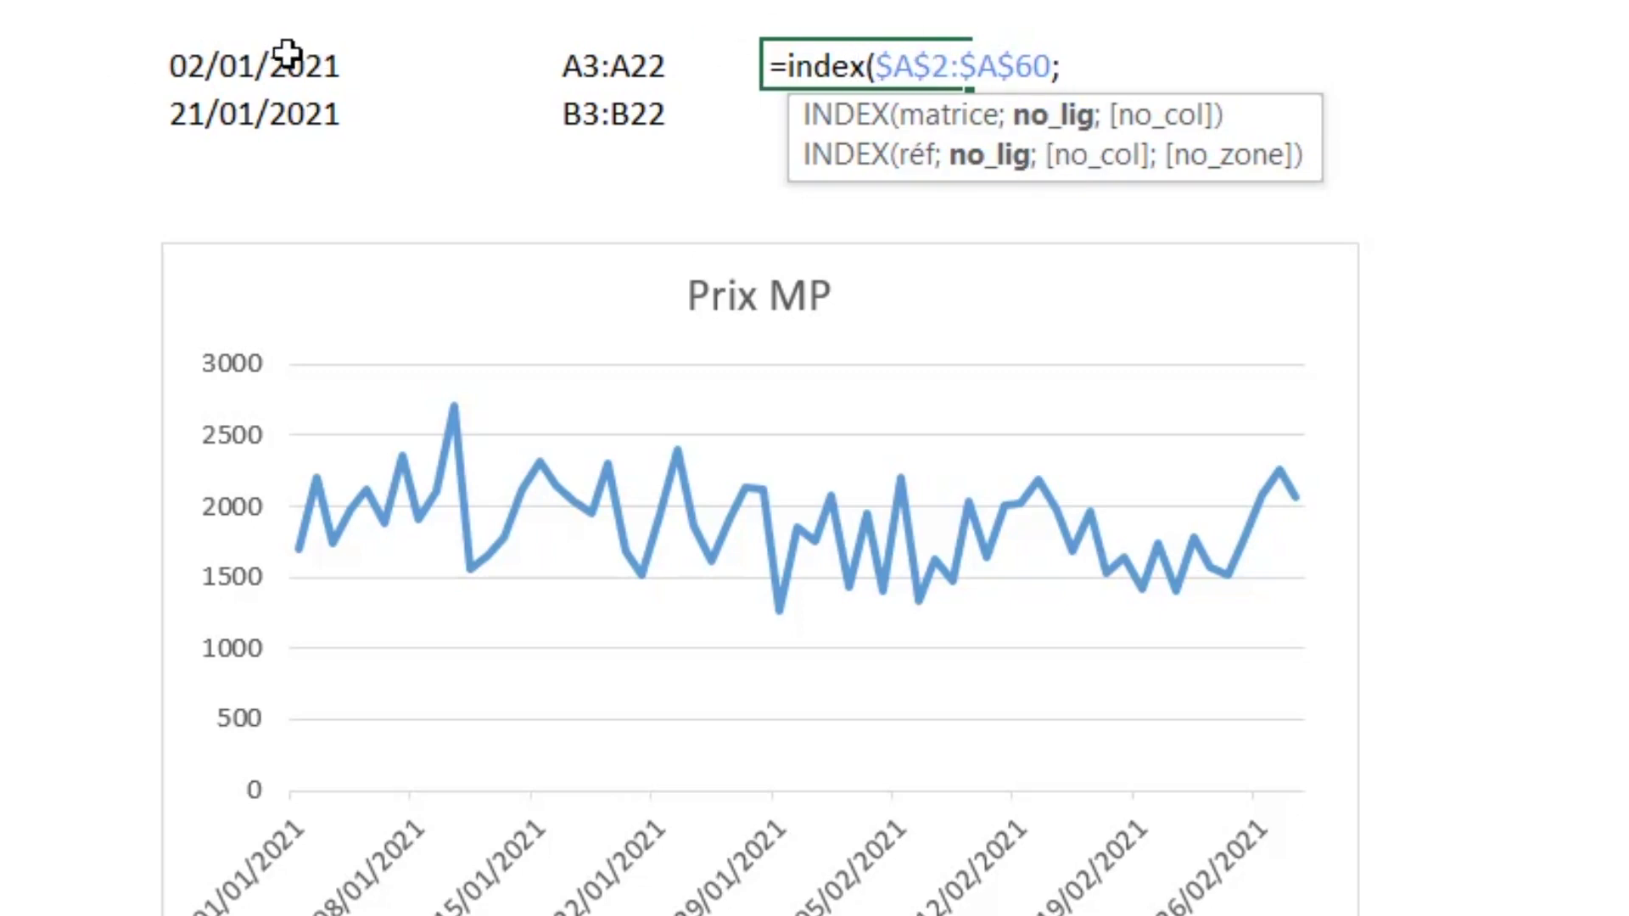
Step: Add equiv($E$3;$A$2:$A$60;0)) to H3 so INDEX returns the date matching E3
type("equ")
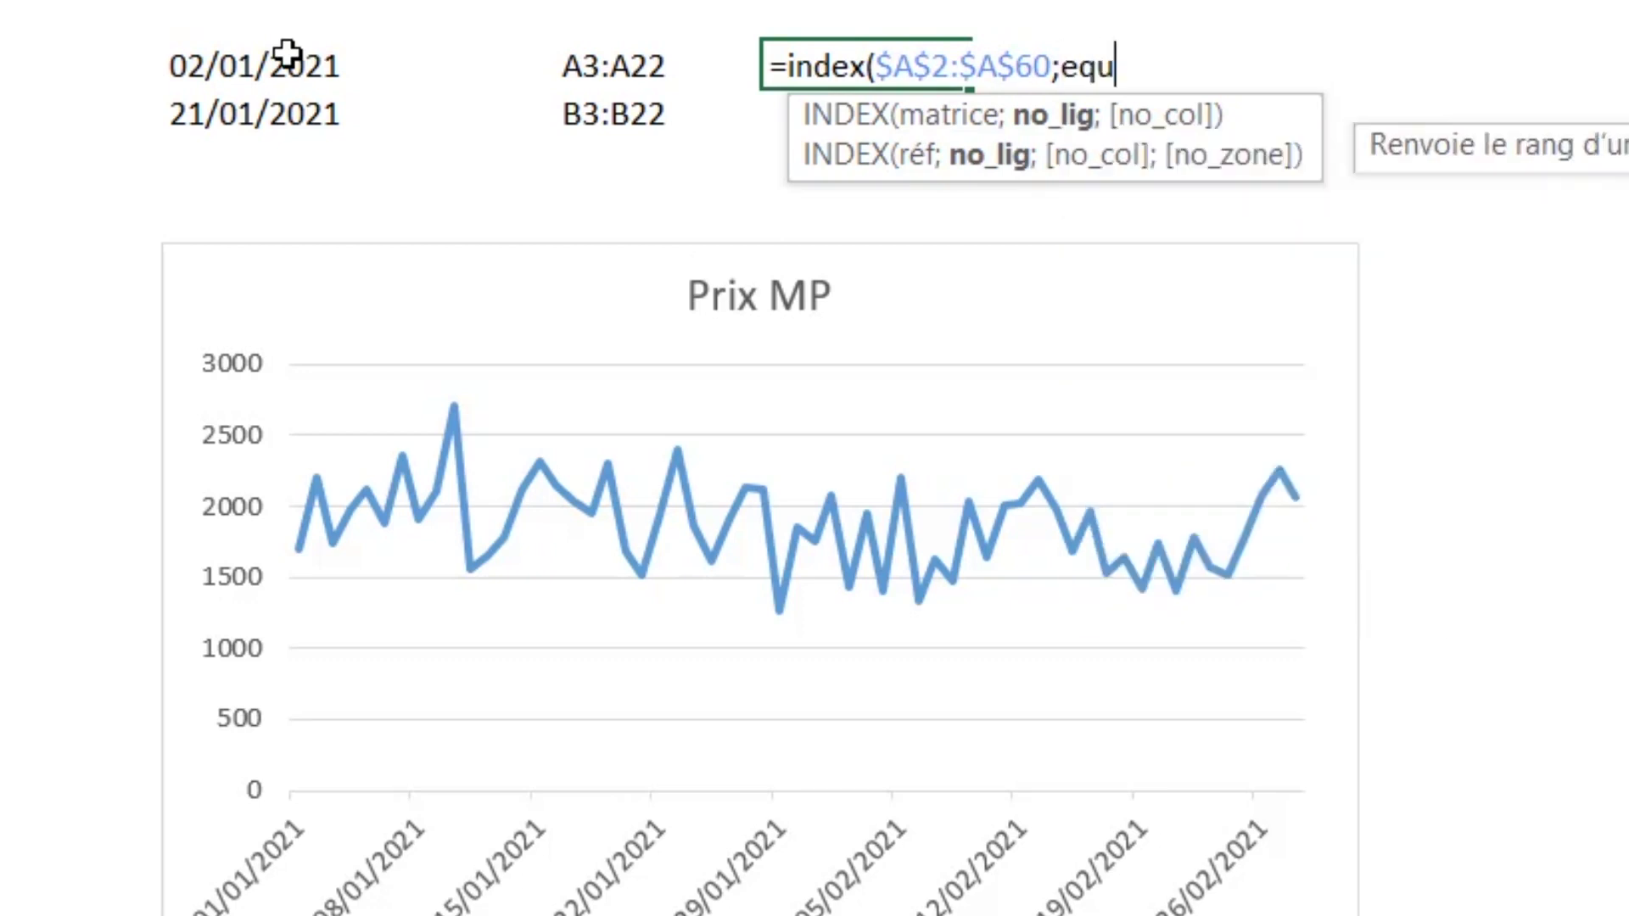
type("iv")
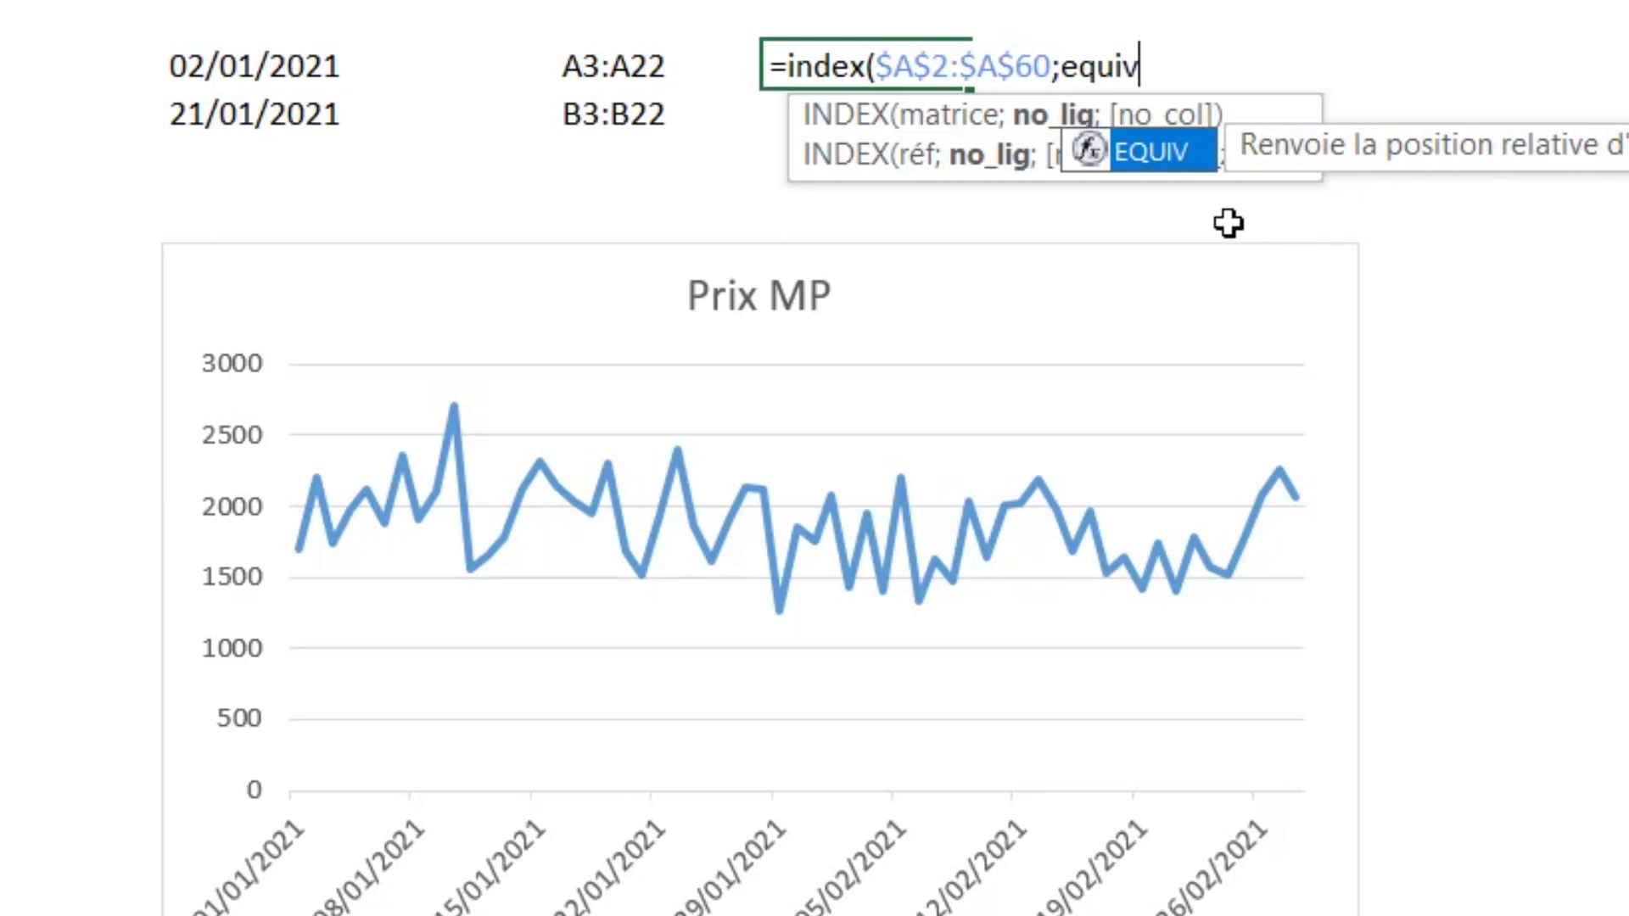
type("(")
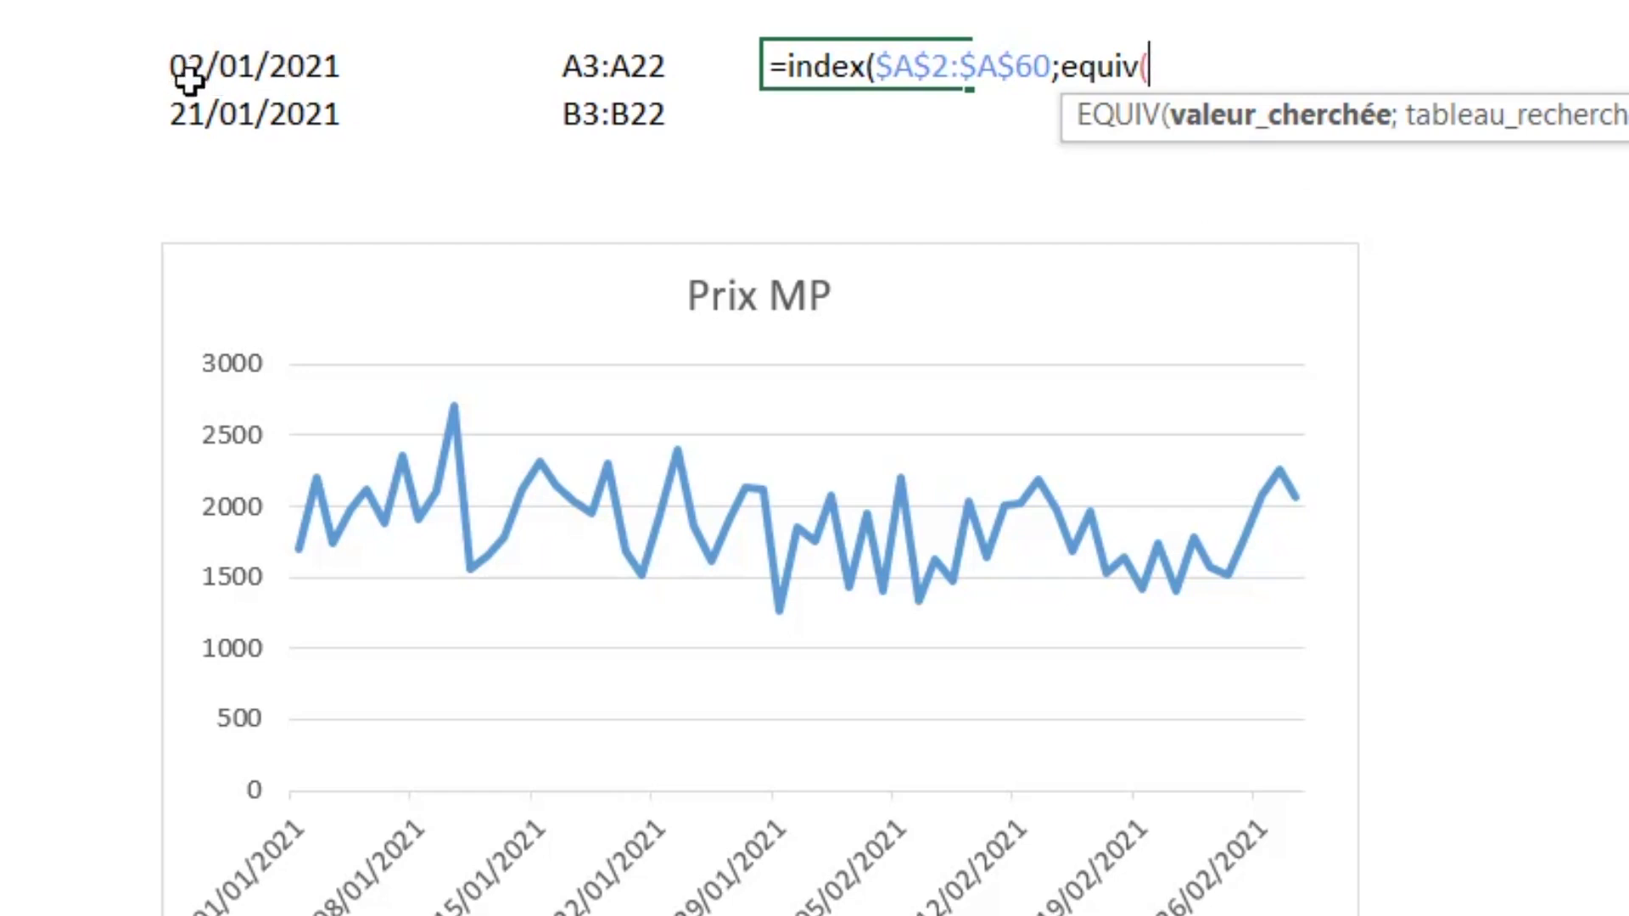
left_click(237, 67)
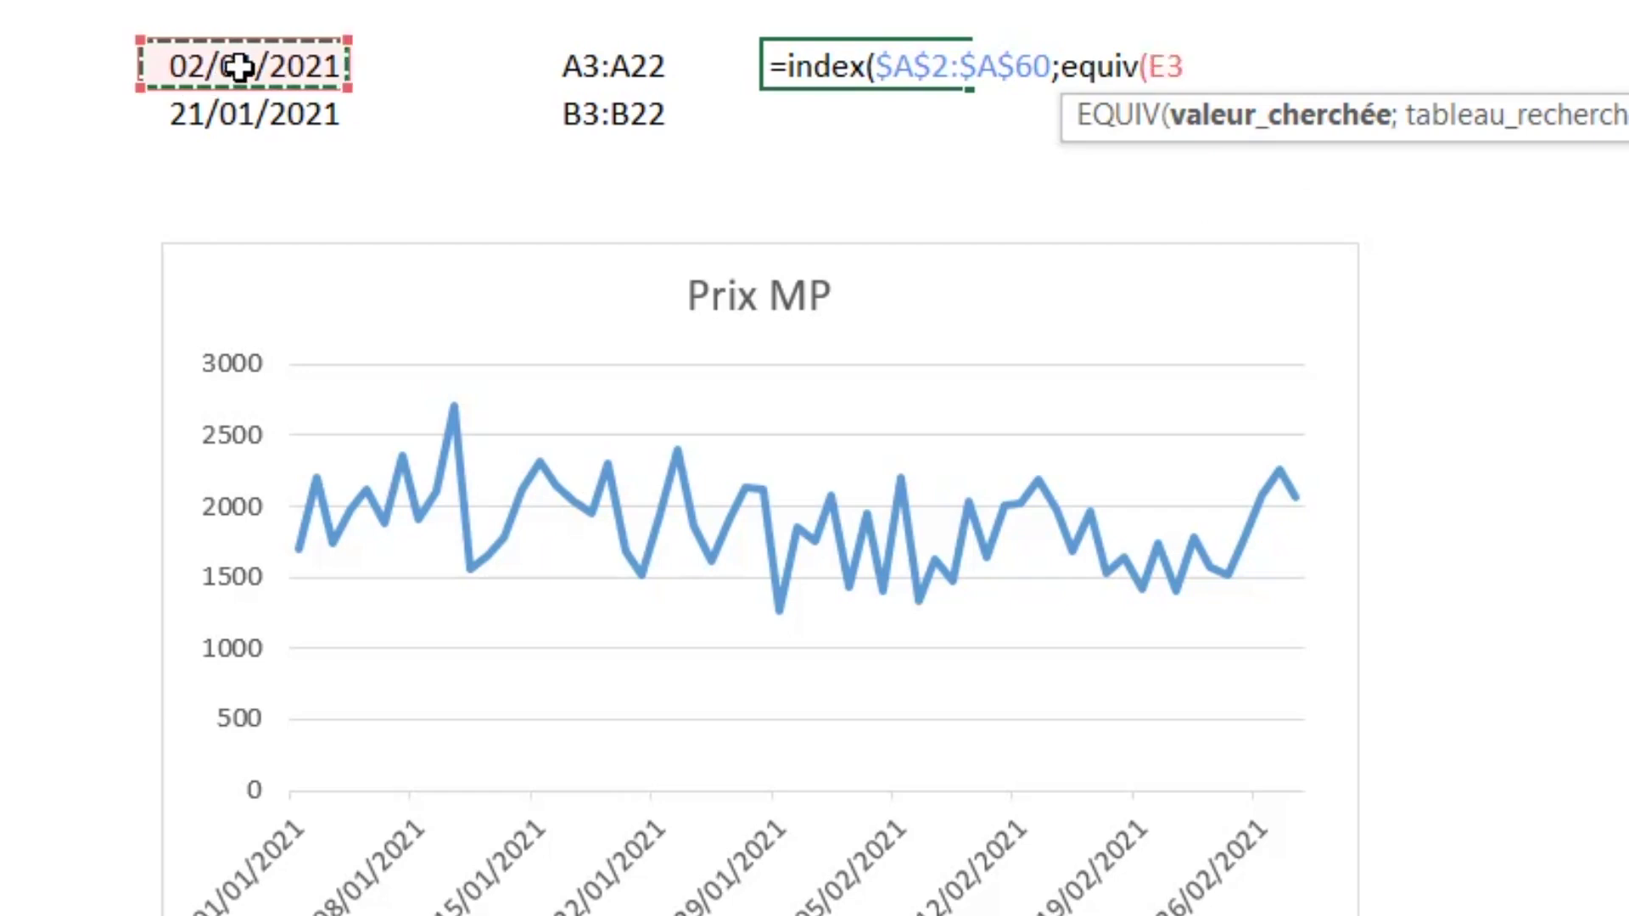
key("F4")
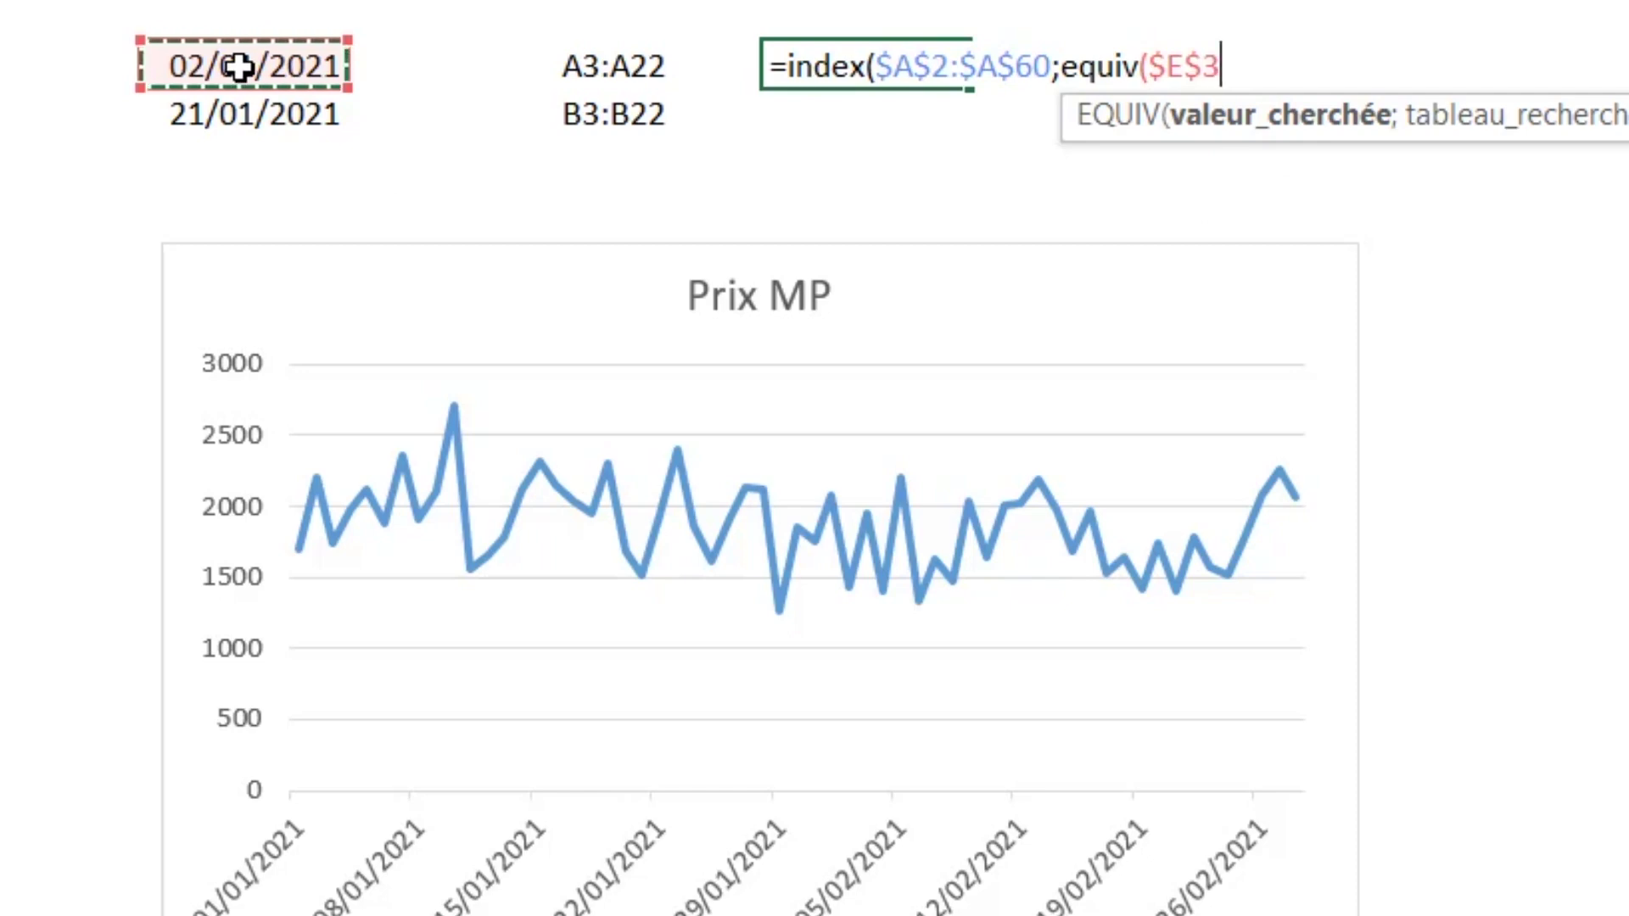
type(";")
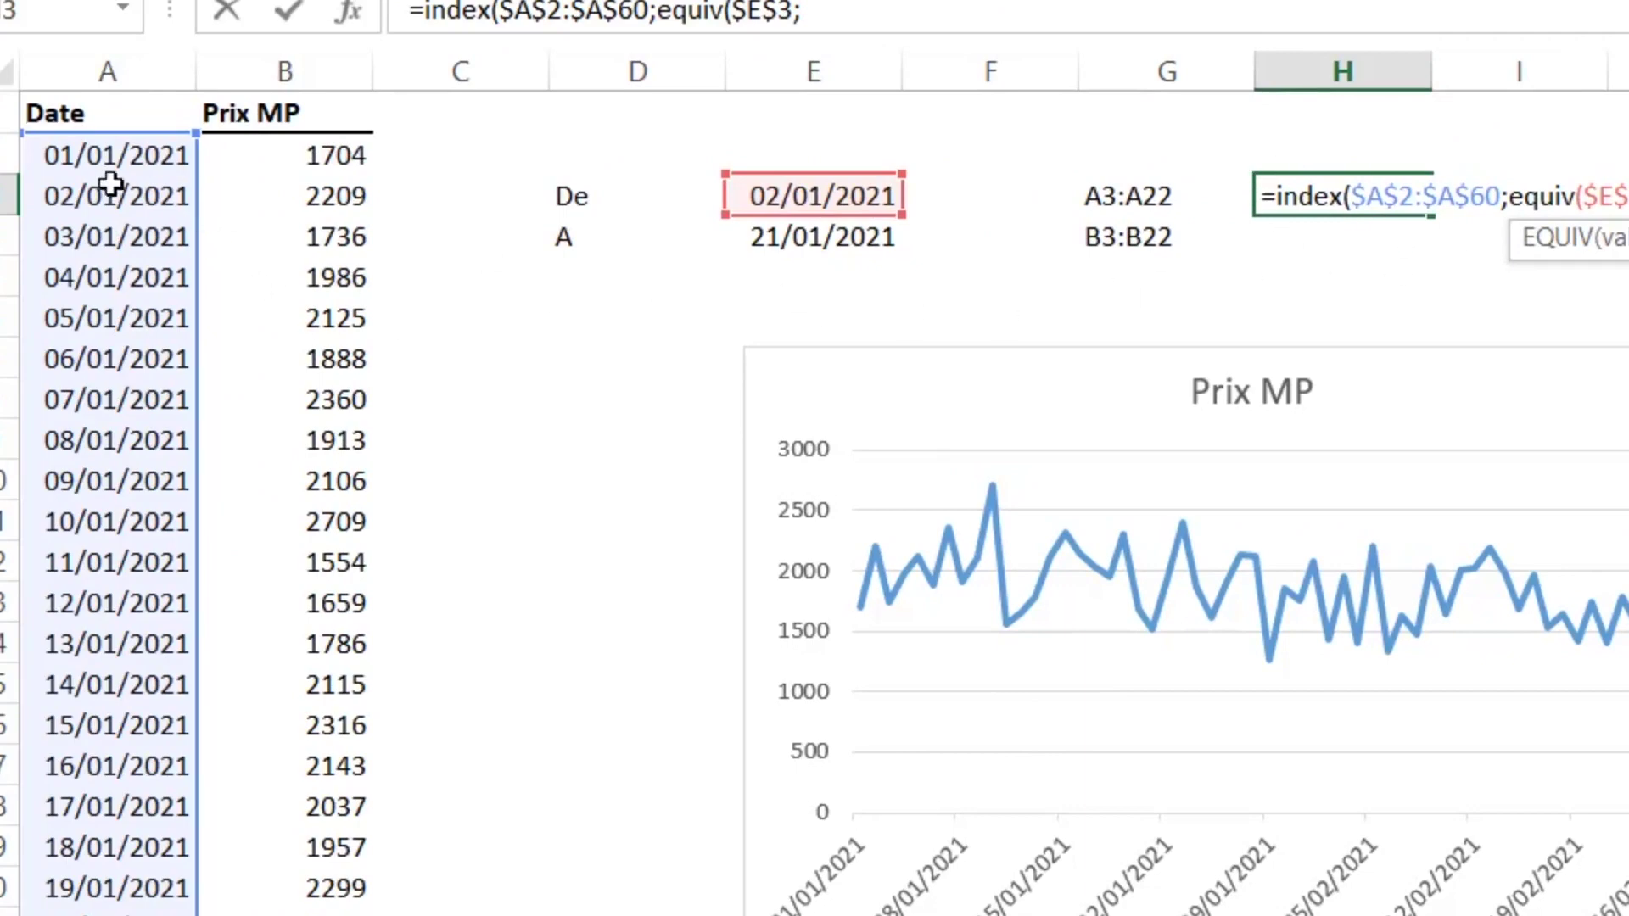
left_click(93, 161)
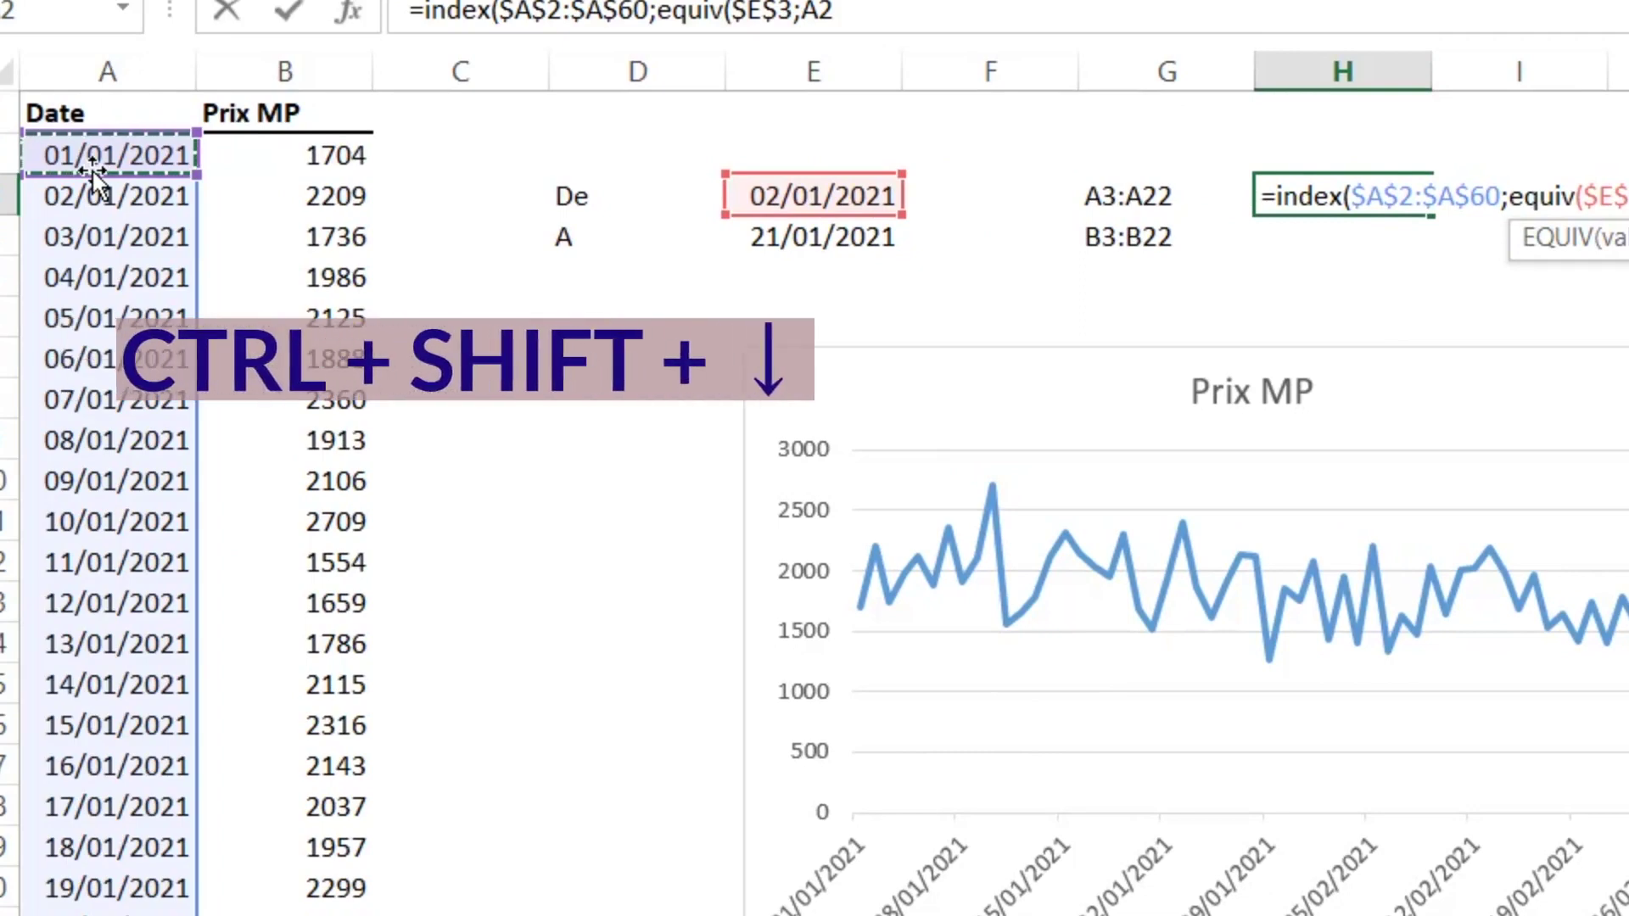
key("ctrl+shift+Down")
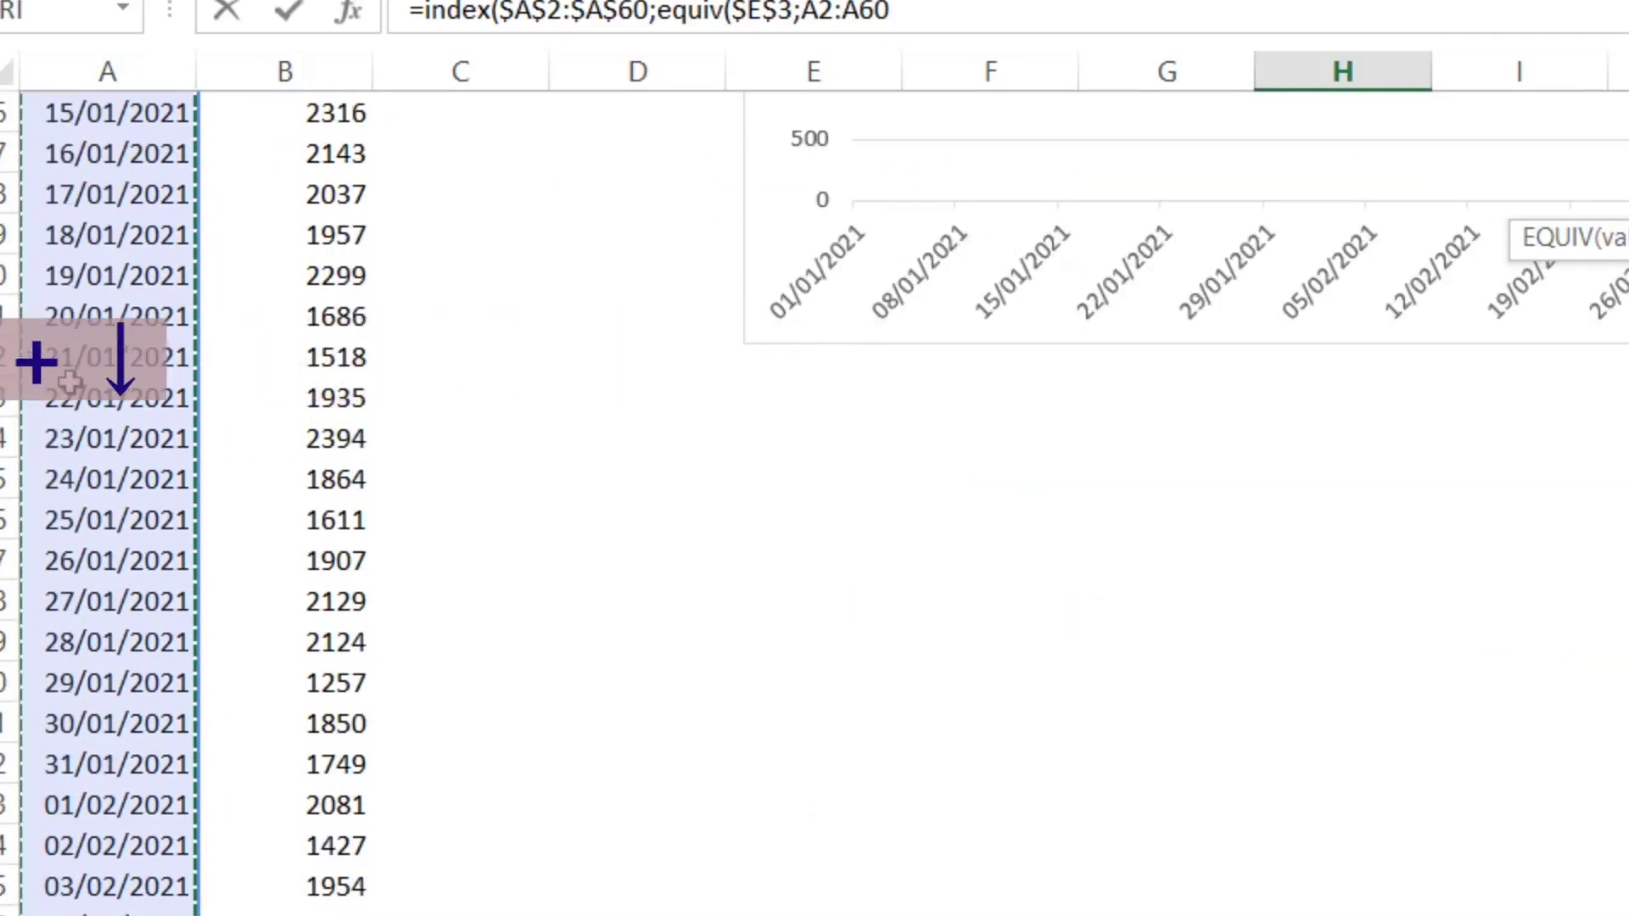
key("F4")
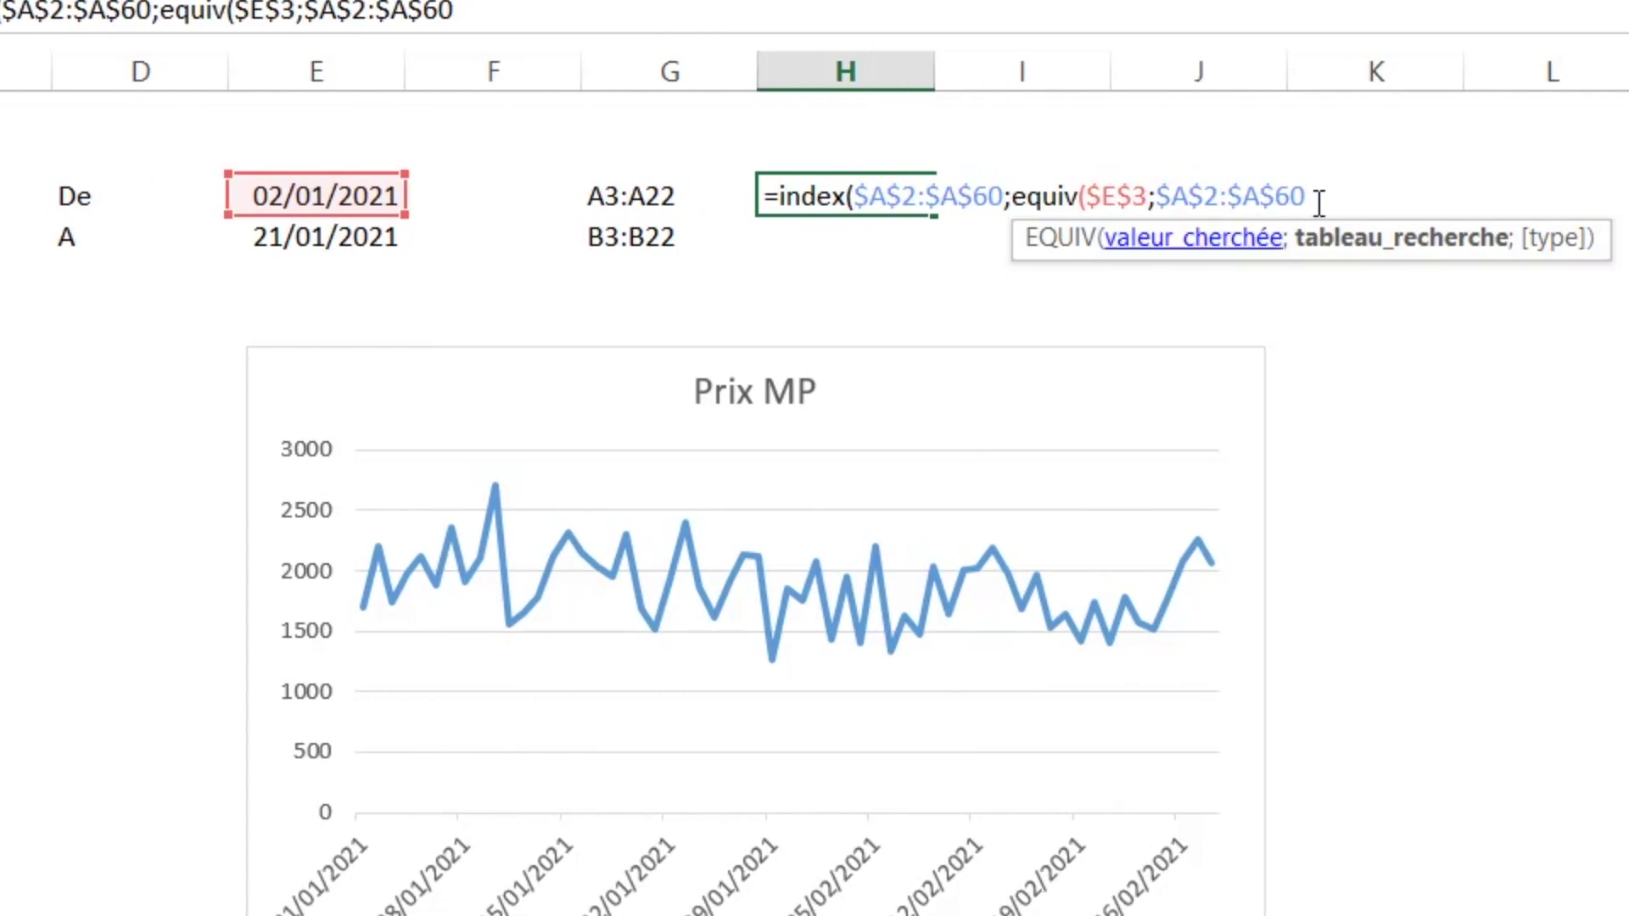
type(";")
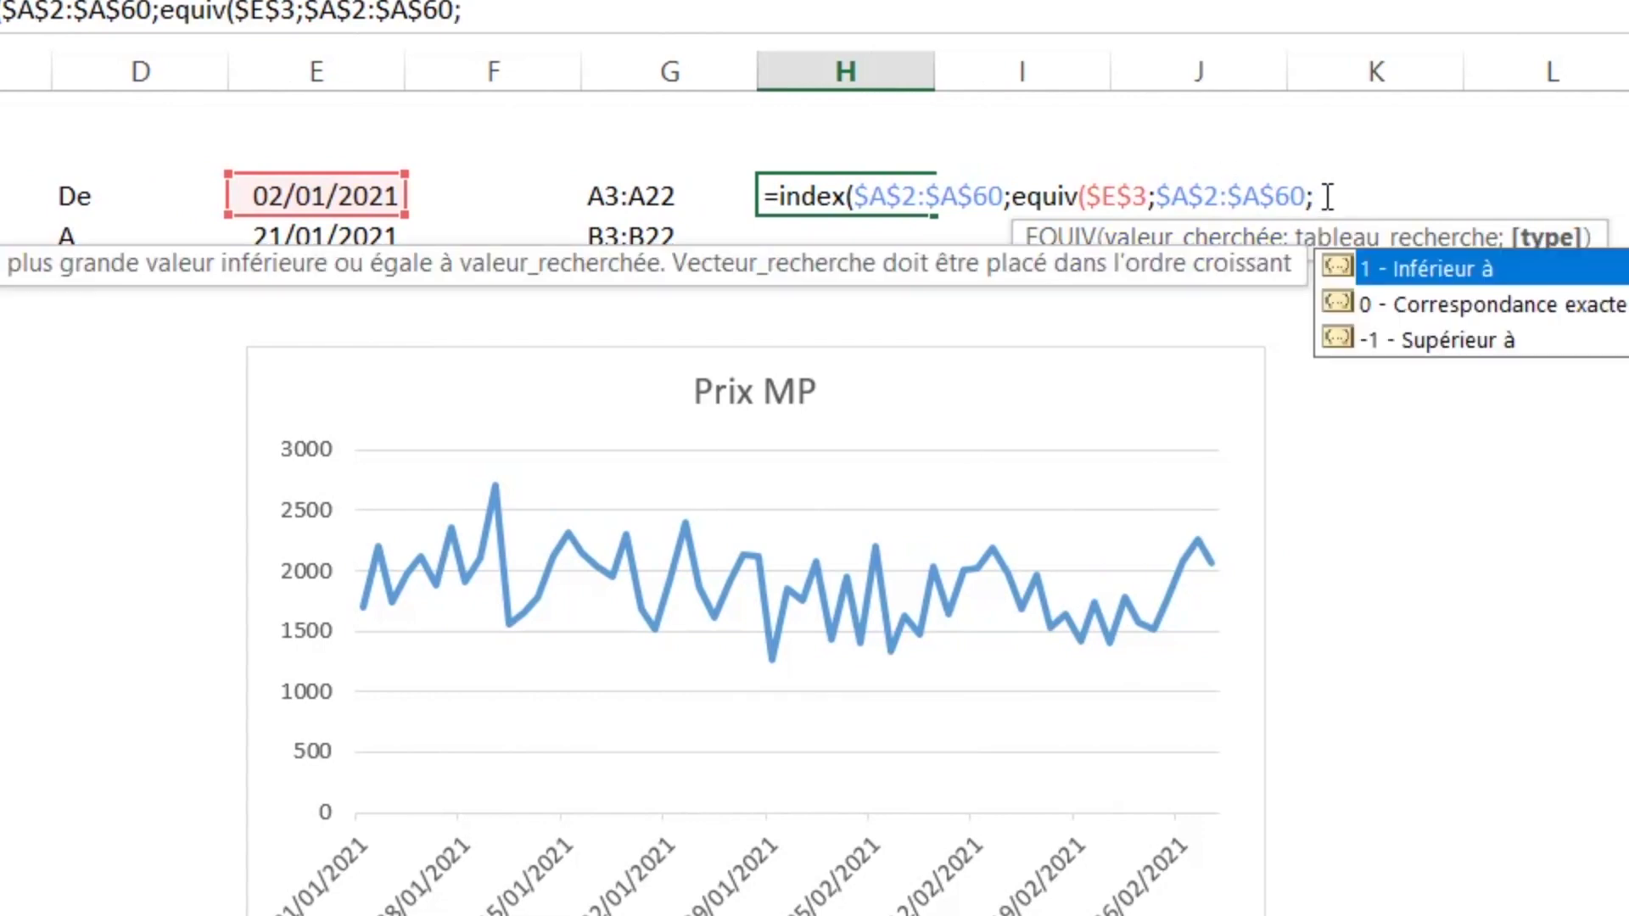
double_click(1457, 303)
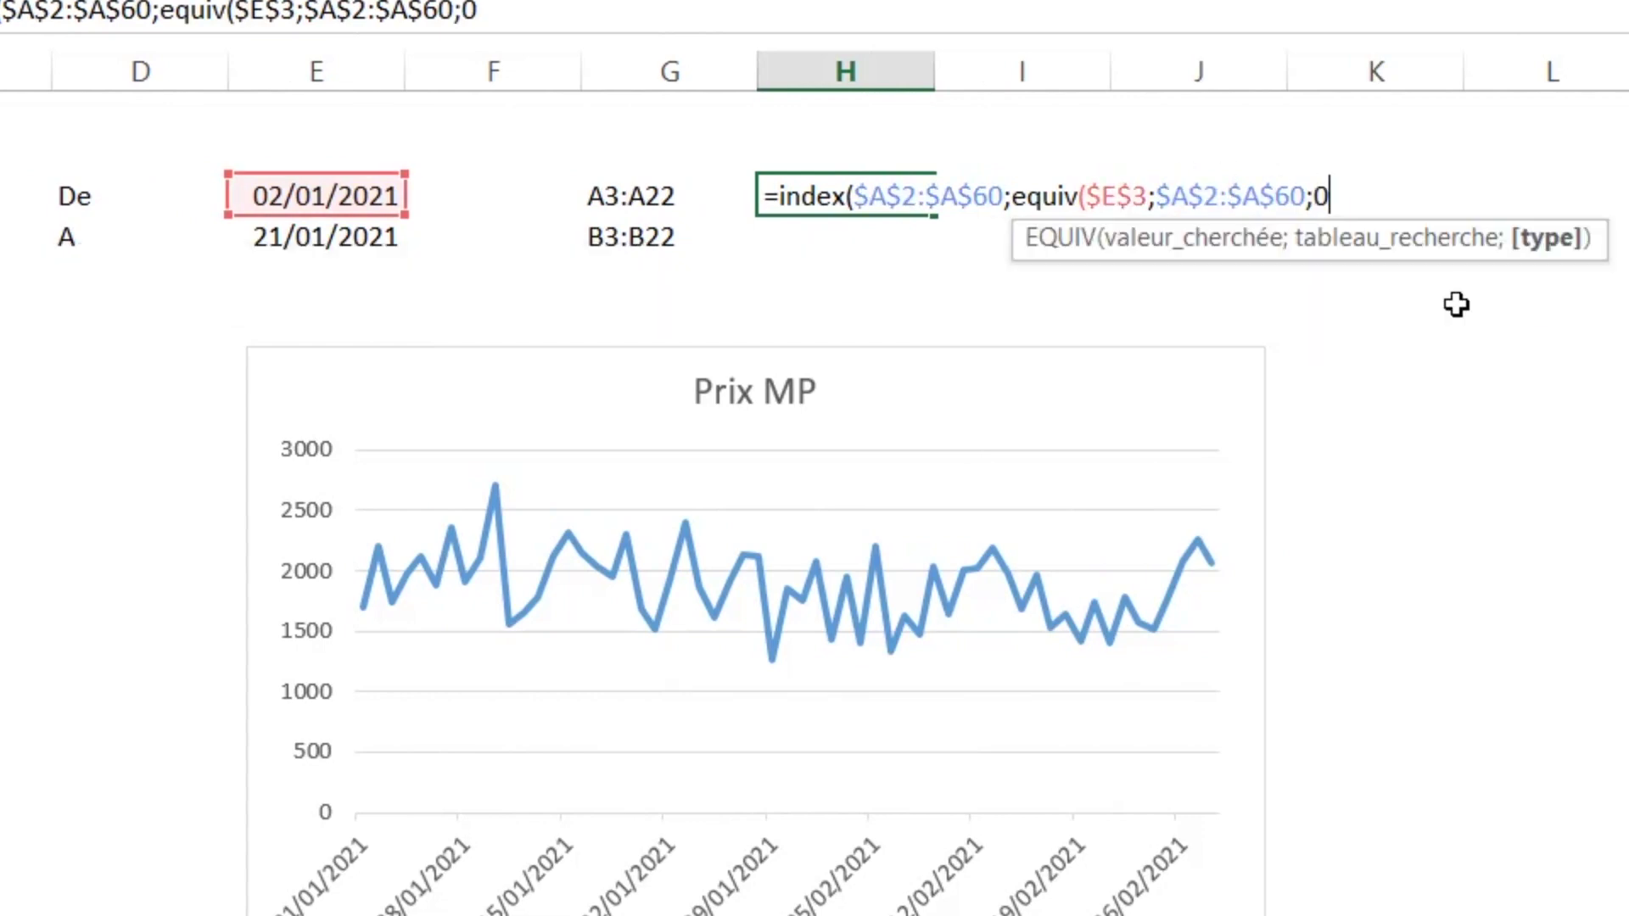
type(")")
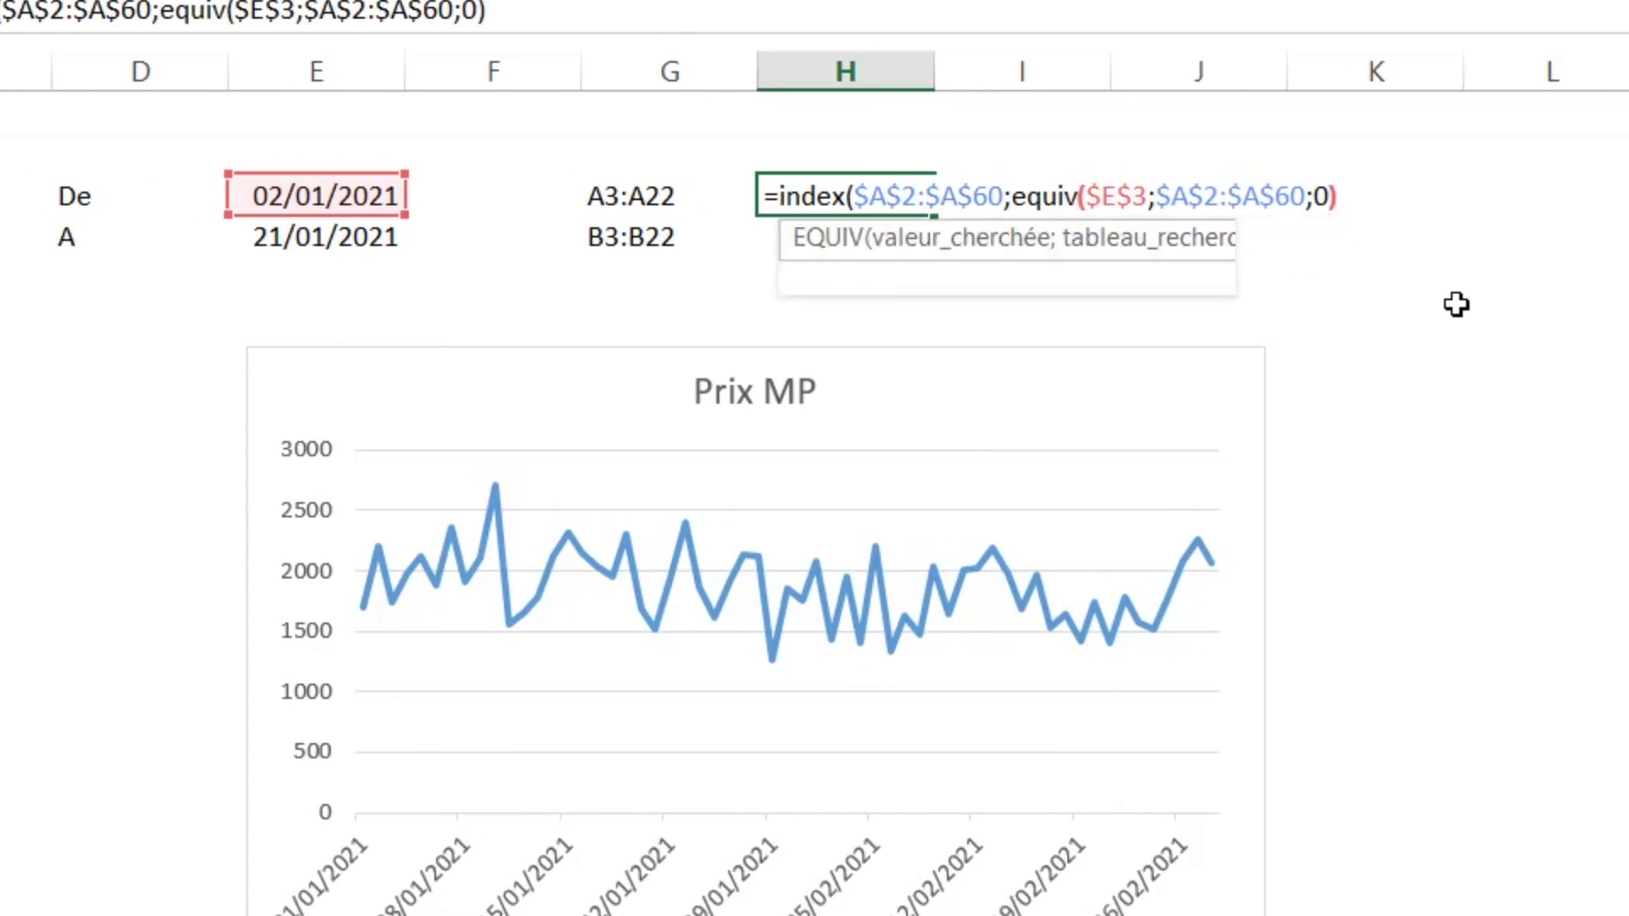
type(")")
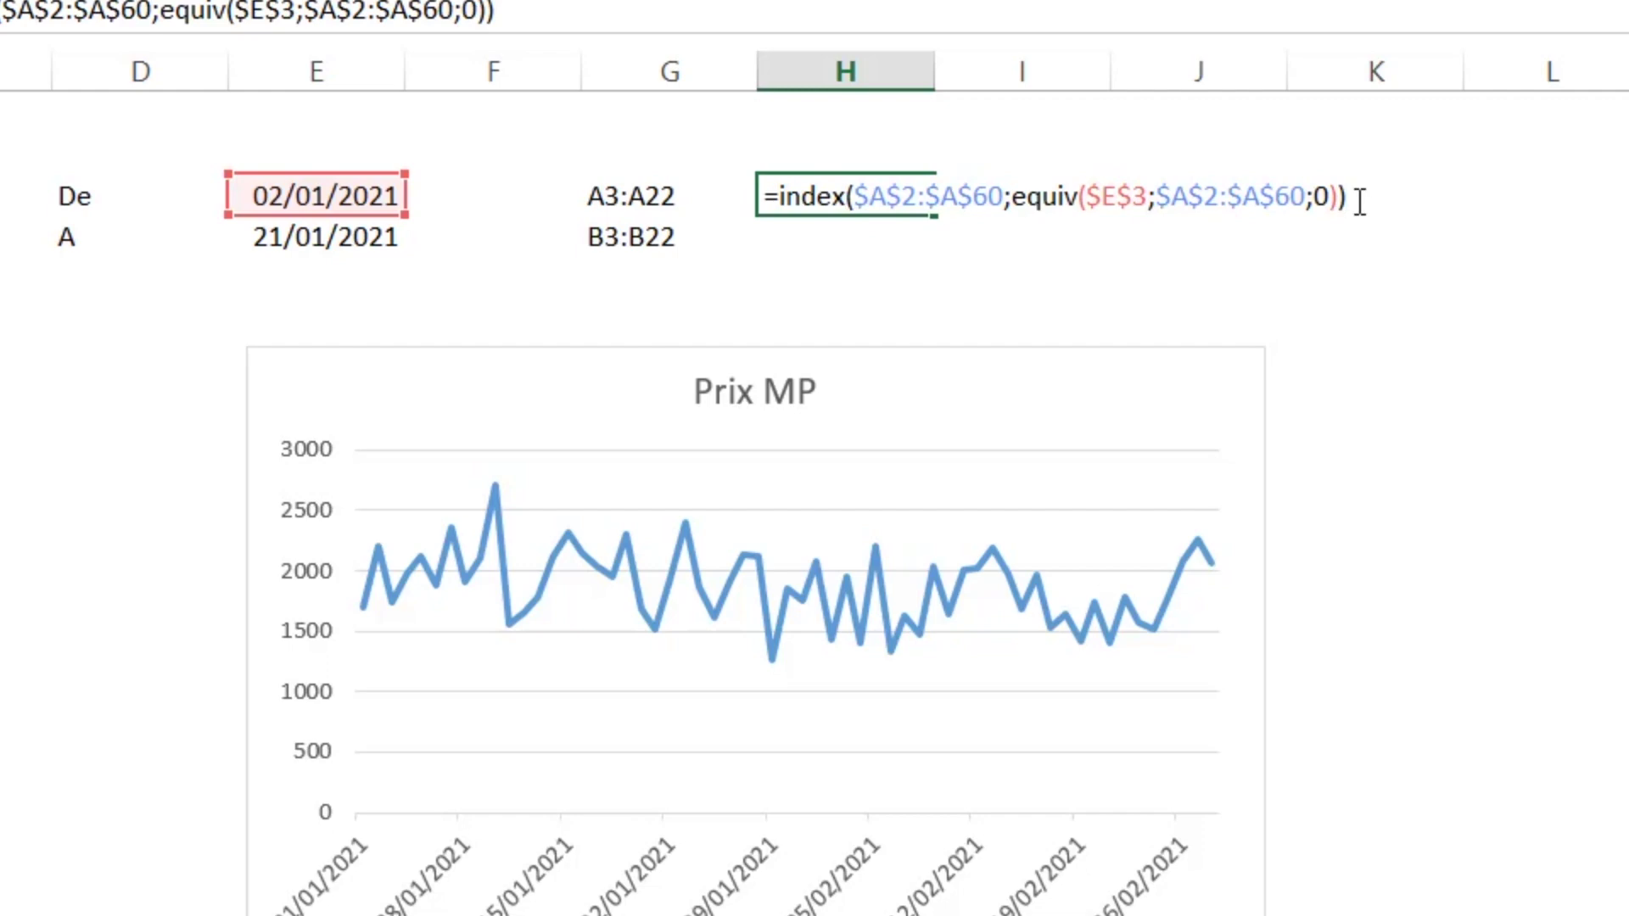
left_click_drag(1359, 201, 780, 208)
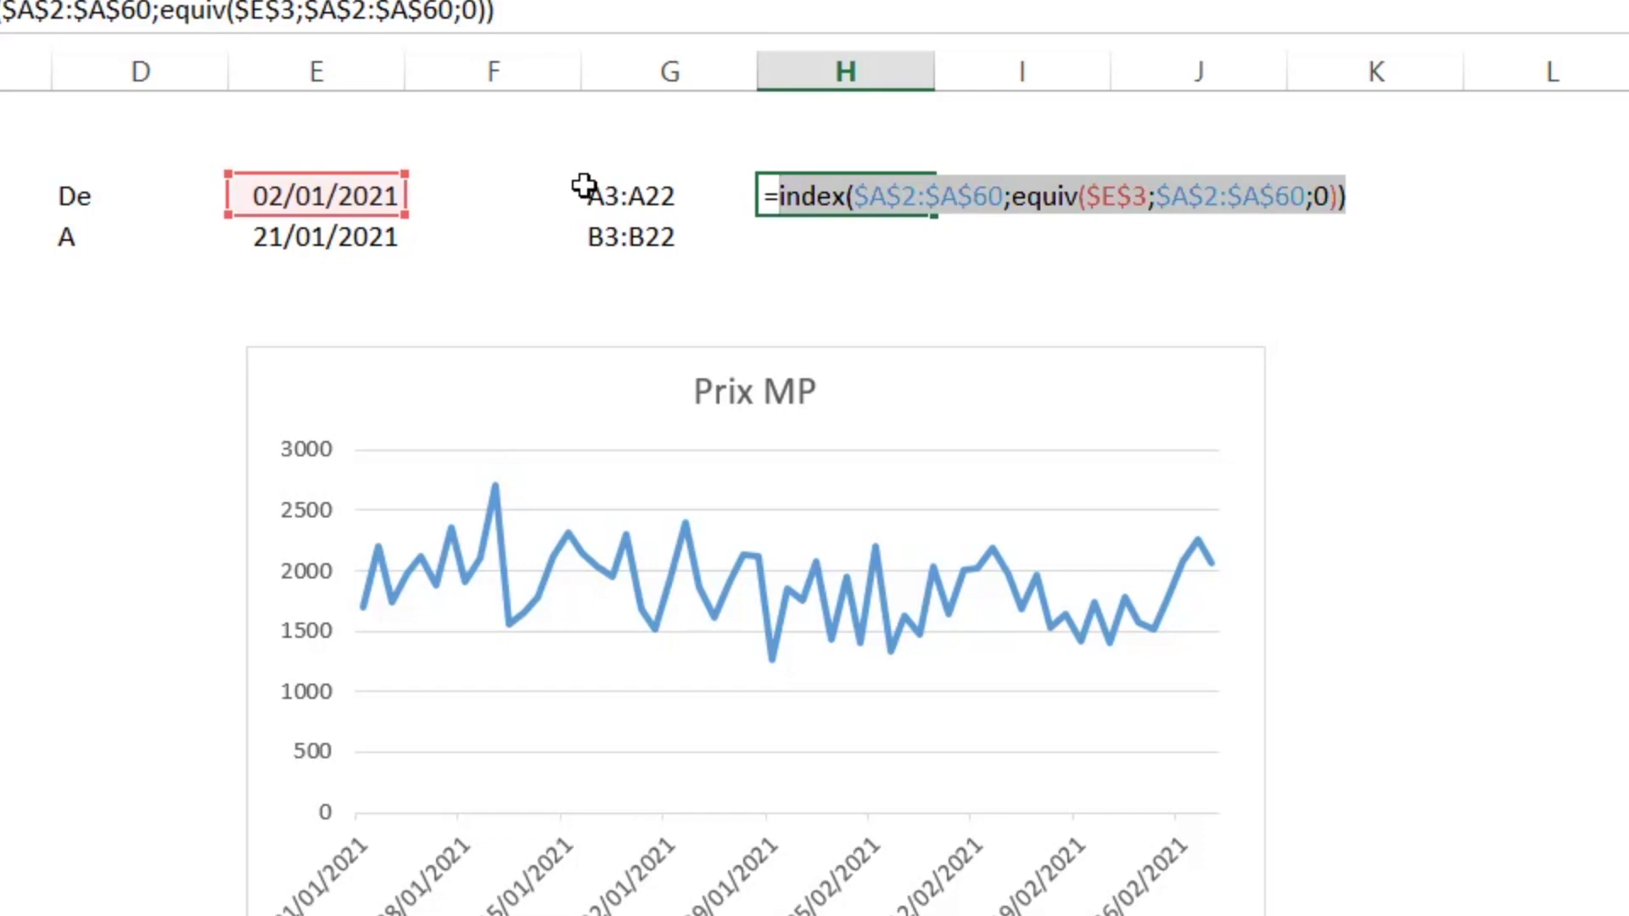
Step: Paste a second copy of the index(...) term after the colon in H3's formula
left_click(1346, 197)
type(":")
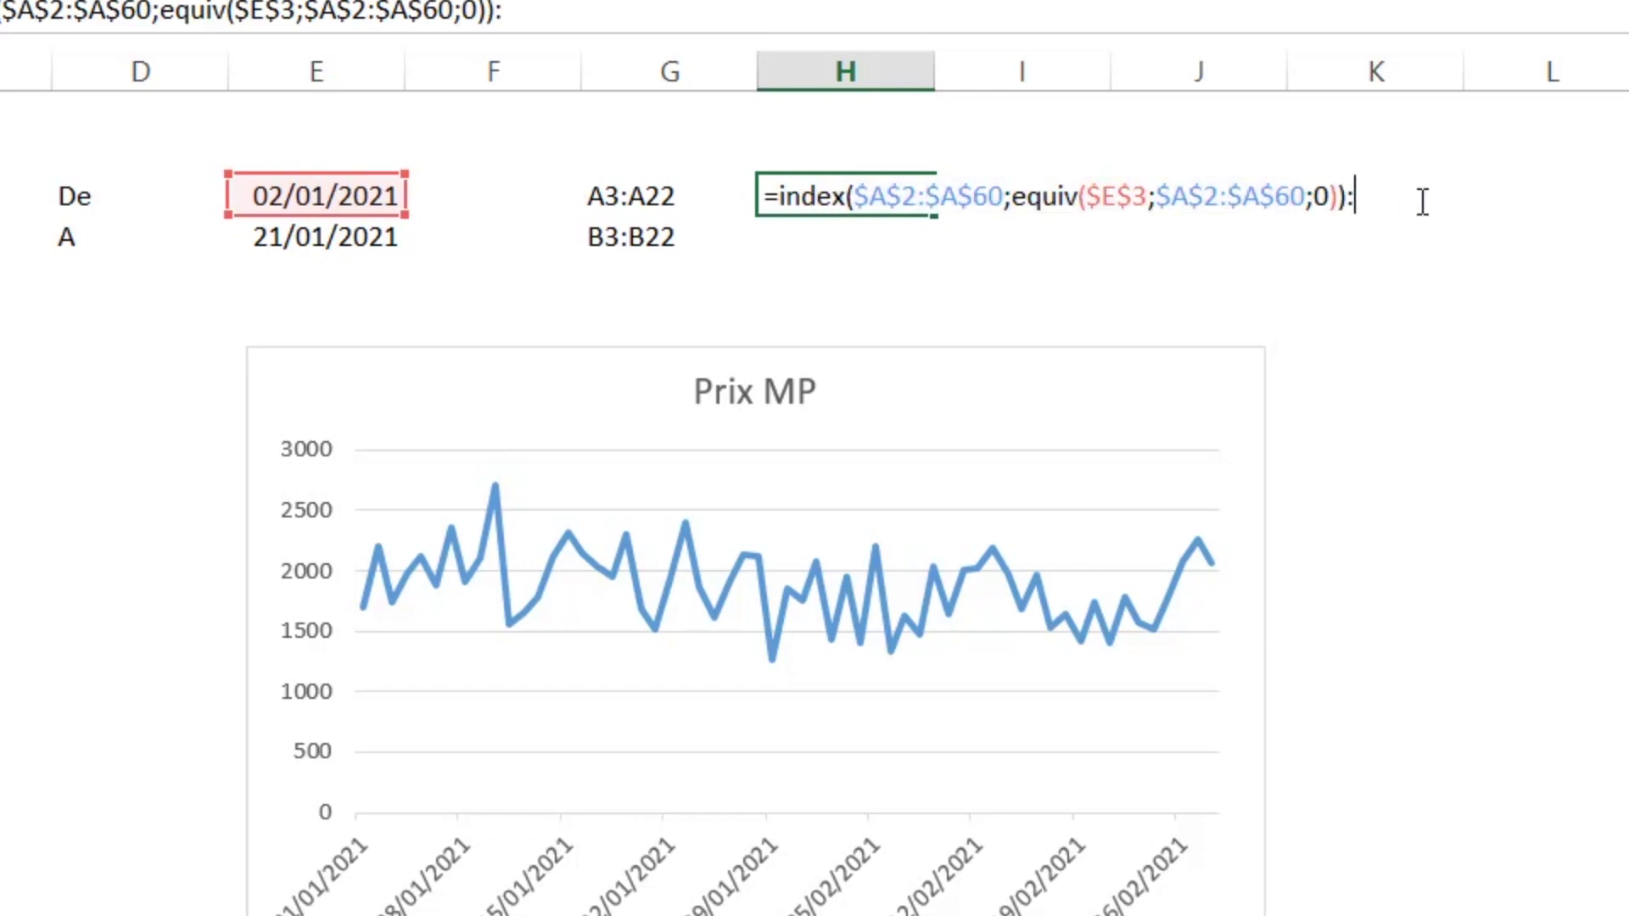
key("ctrl+c")
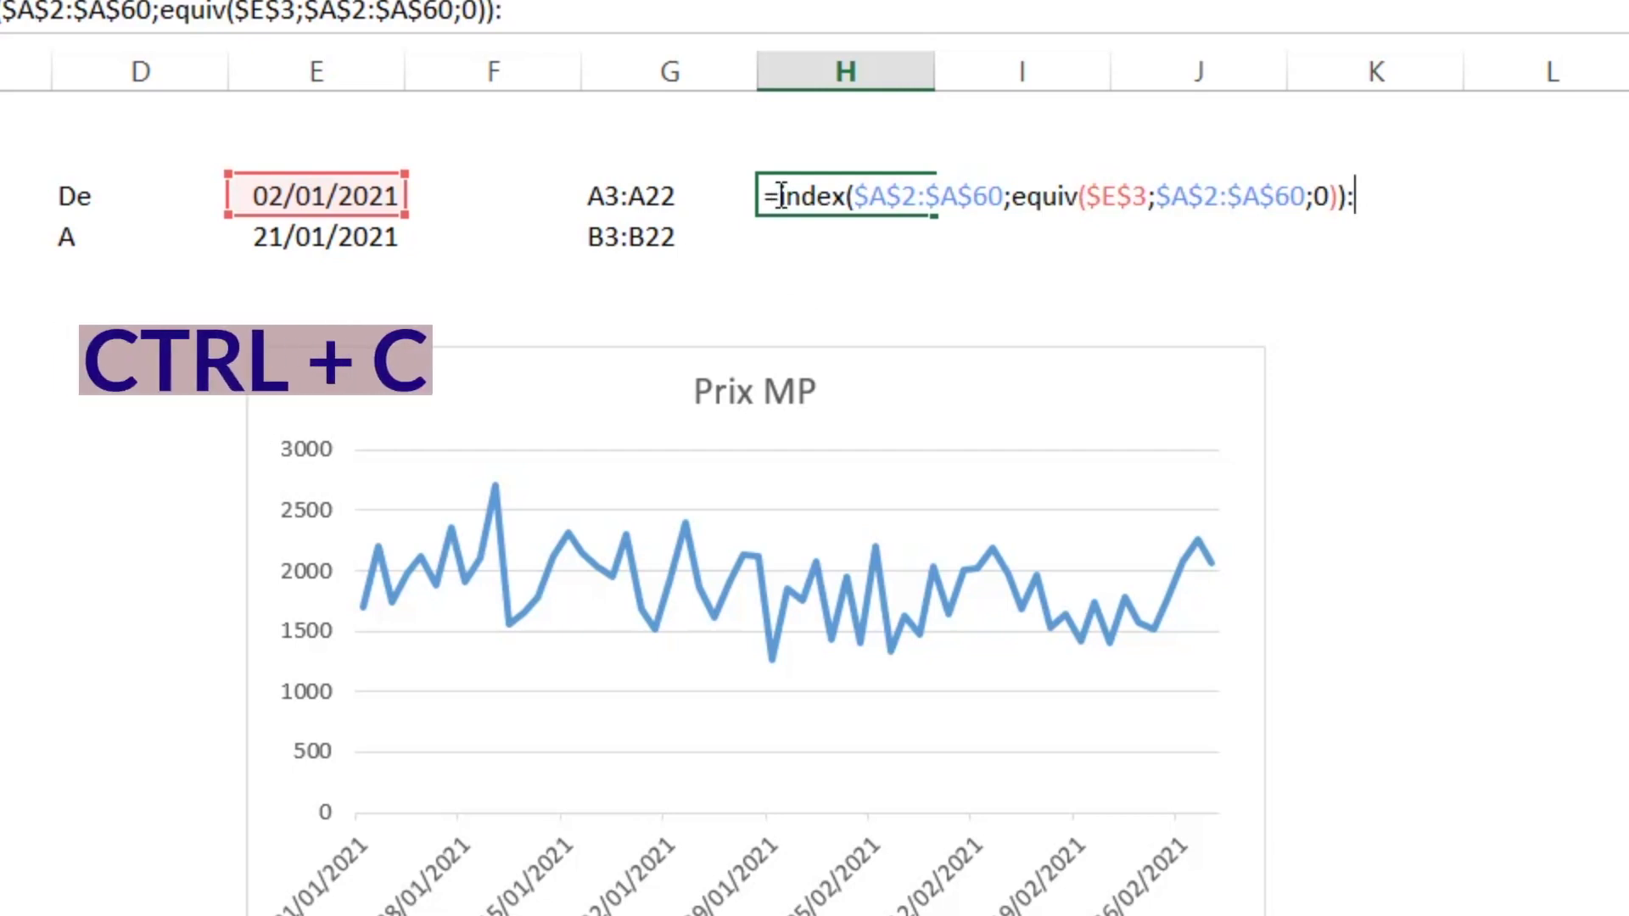
left_click_drag(779, 196, 1348, 196)
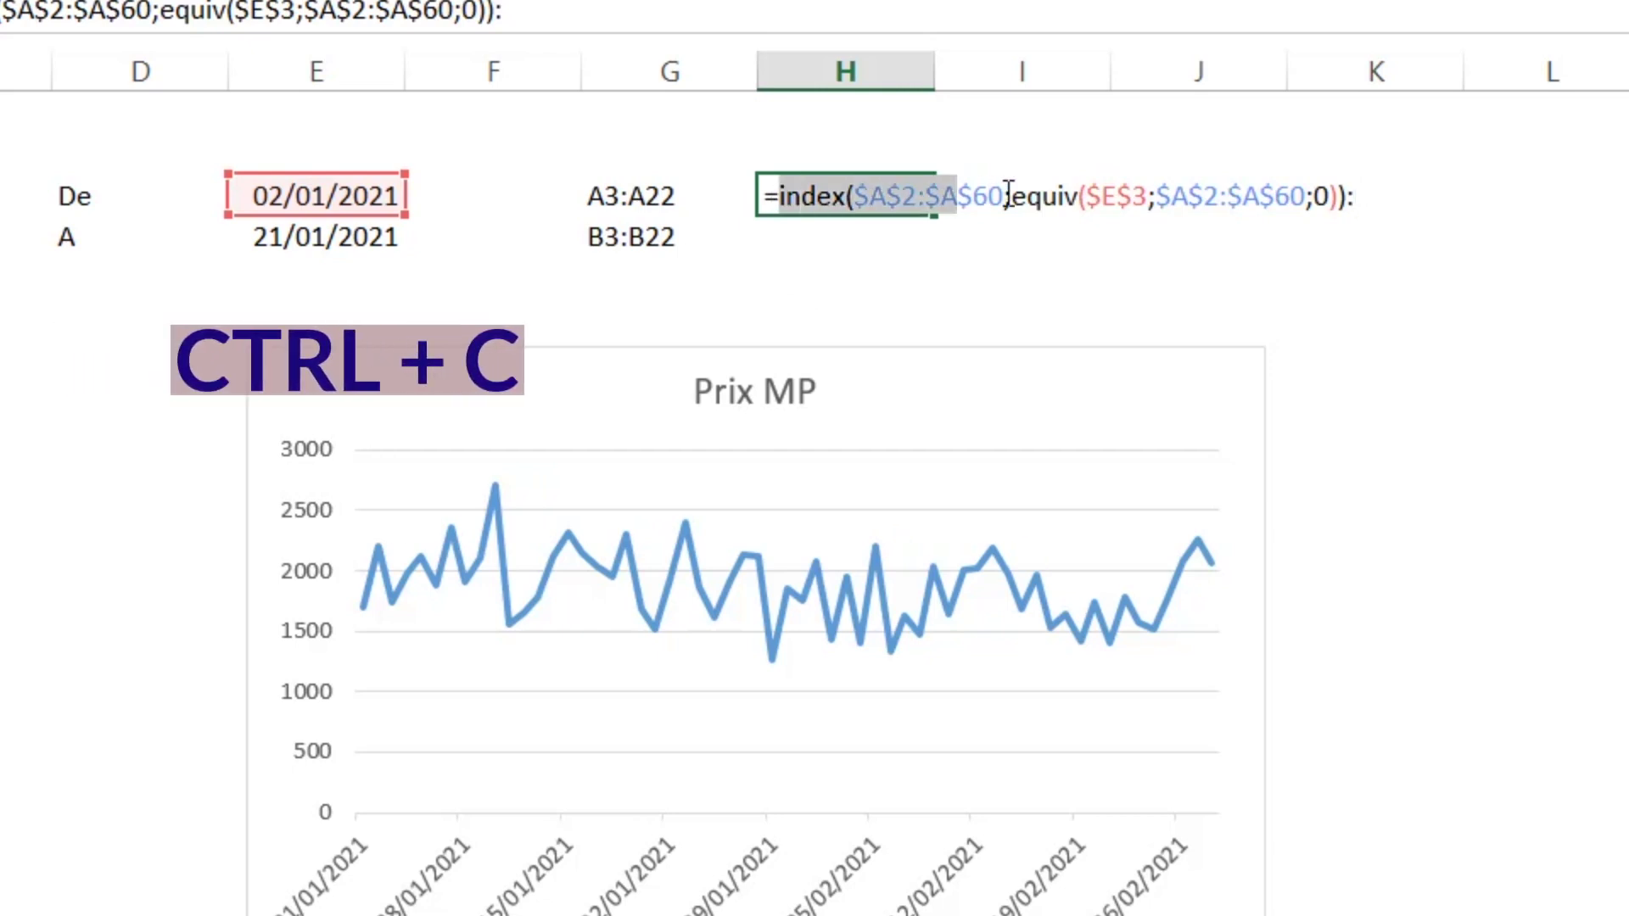
left_click(1365, 195)
key("ctrl+v")
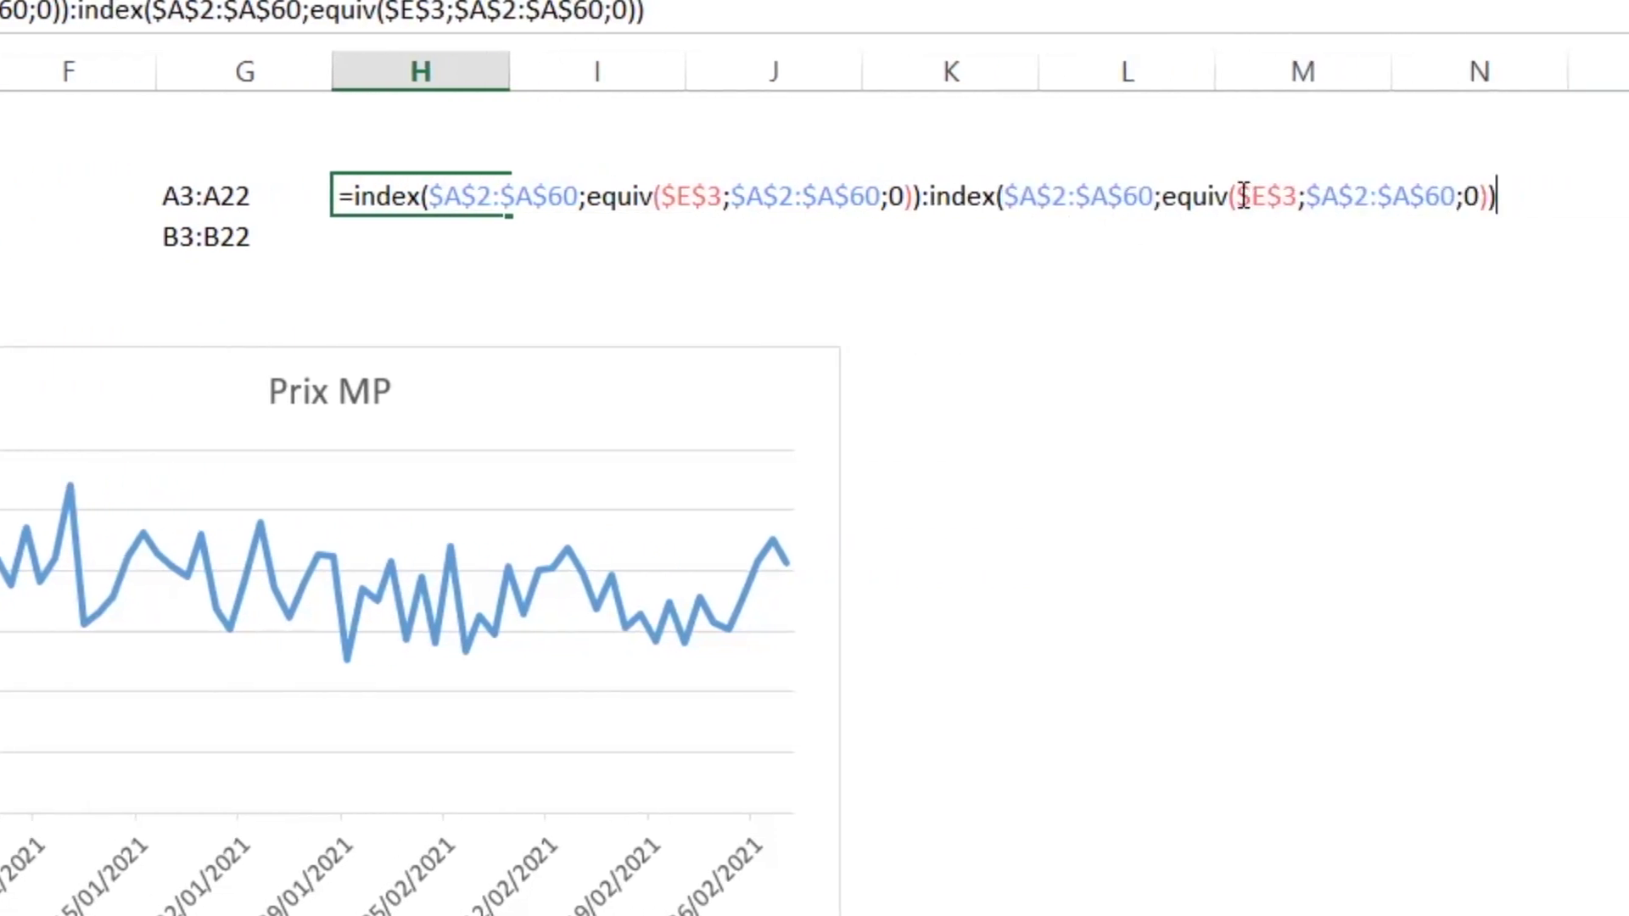
Step: Change the second term's lookup value from $E$3 to $E$4
left_click(1241, 196)
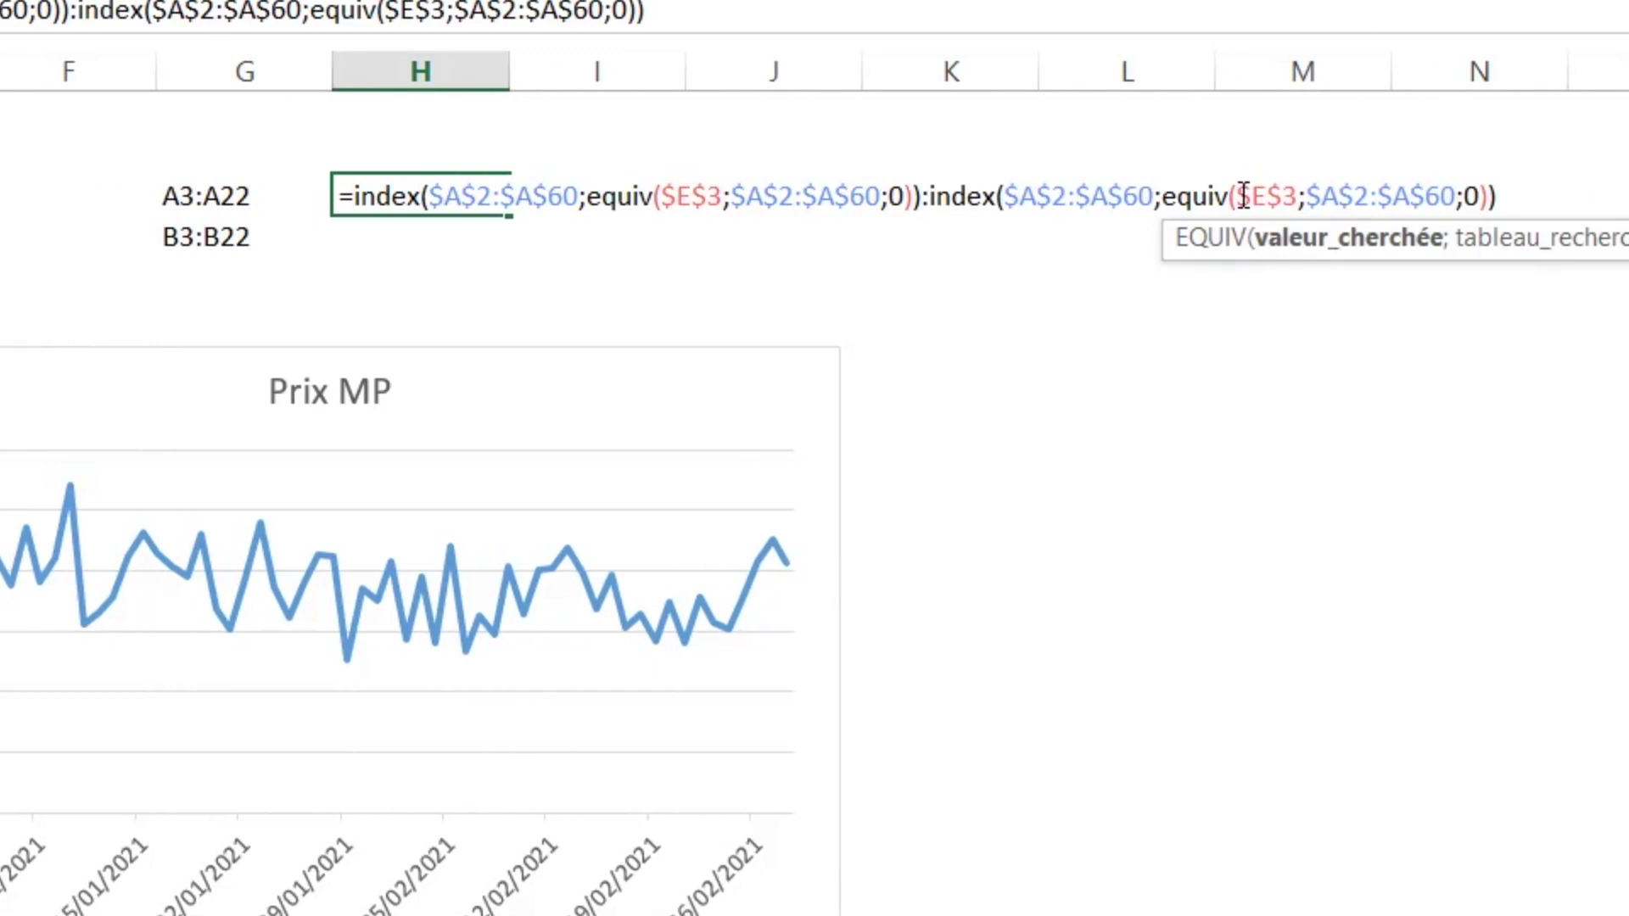
left_click_drag(1241, 196, 1298, 196)
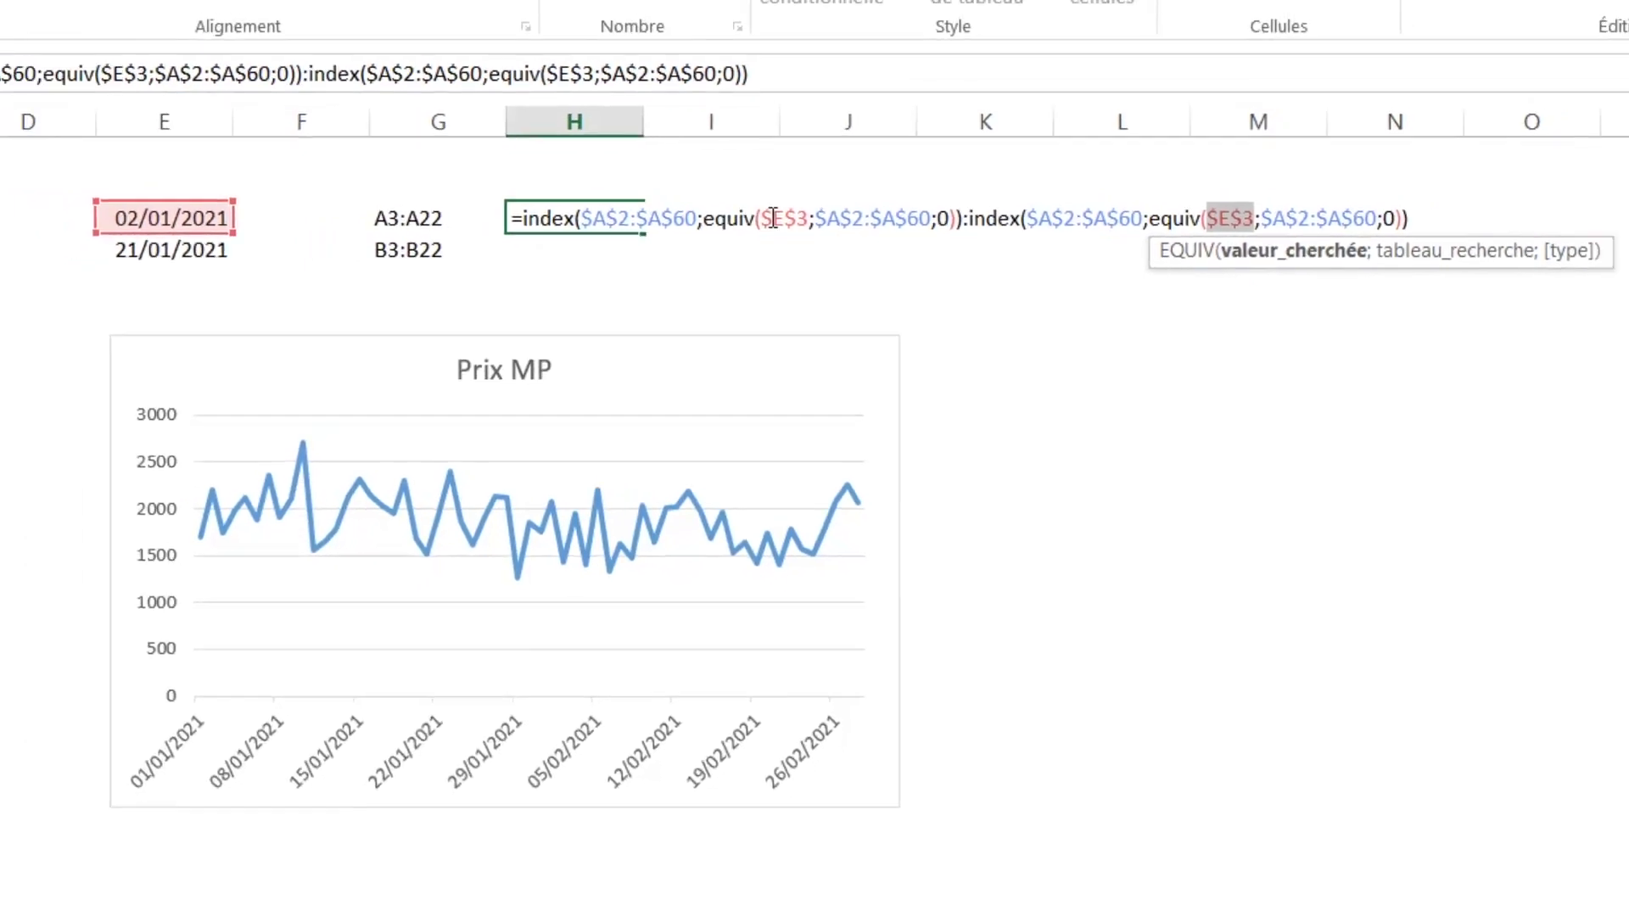
left_click(774, 218)
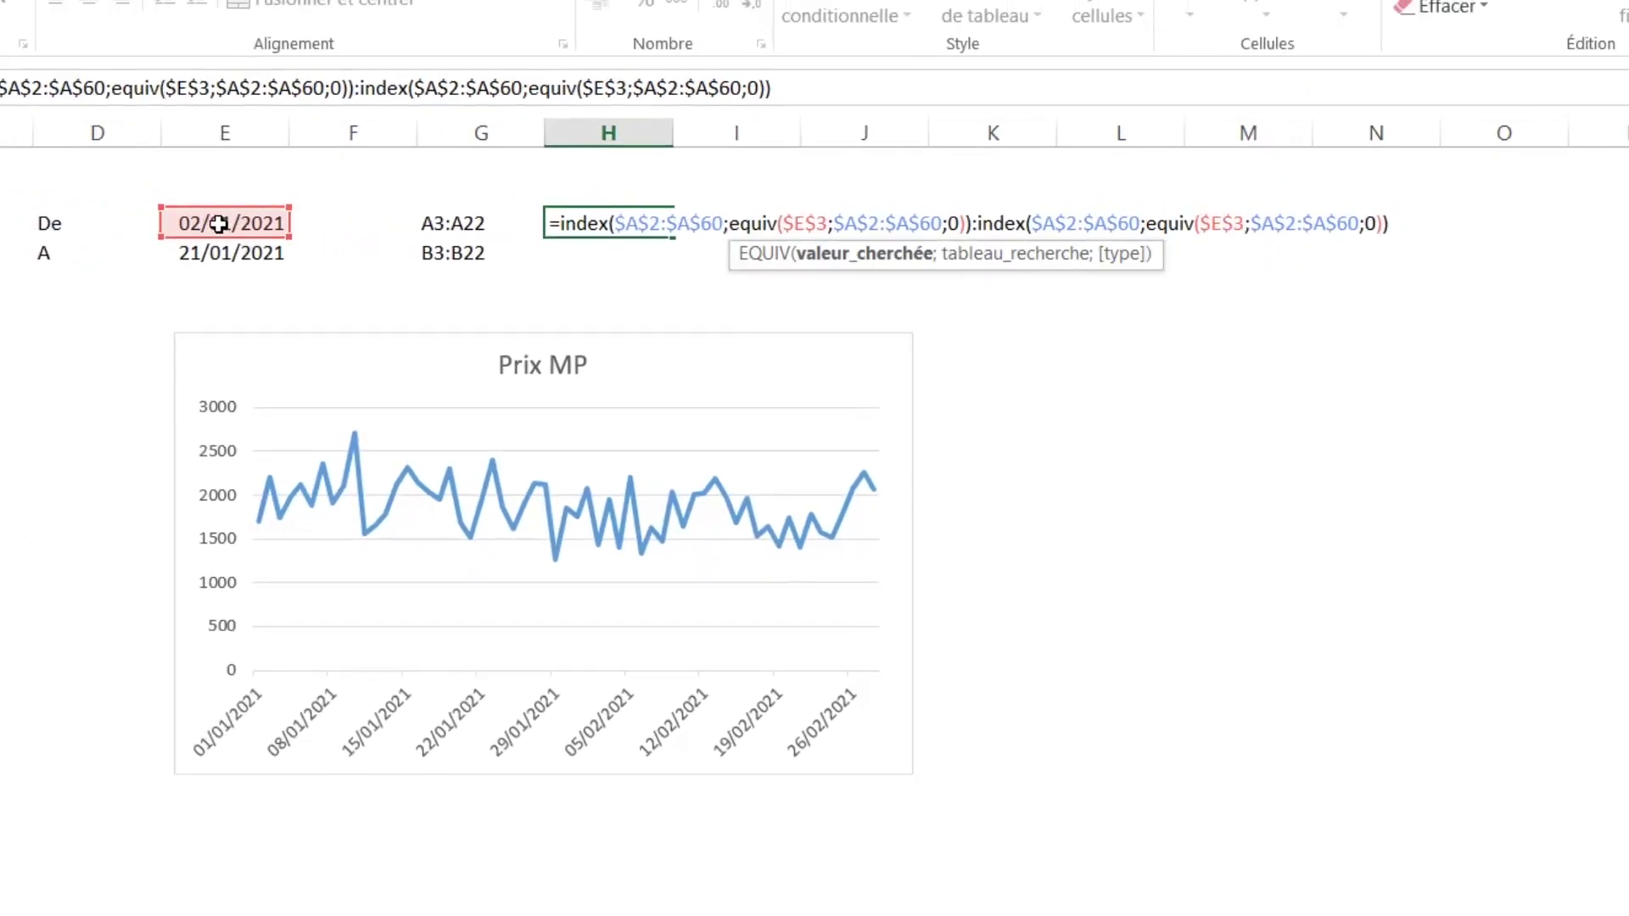
left_click(1206, 224)
left_click_drag(1203, 218, 1238, 218)
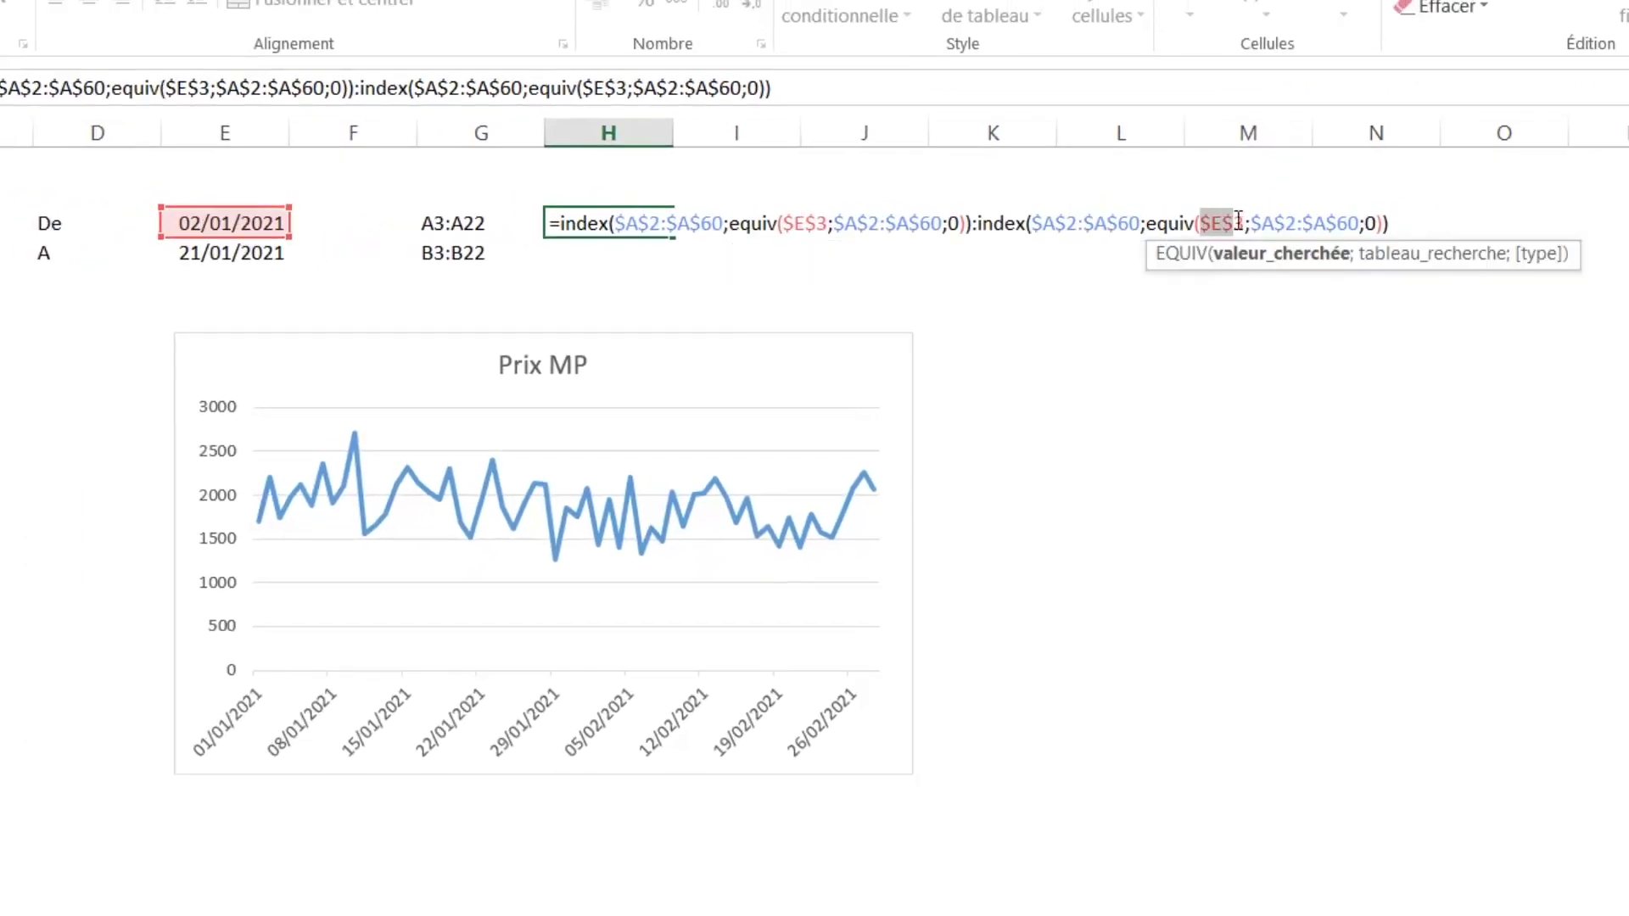
left_click(1234, 219)
key("Delete")
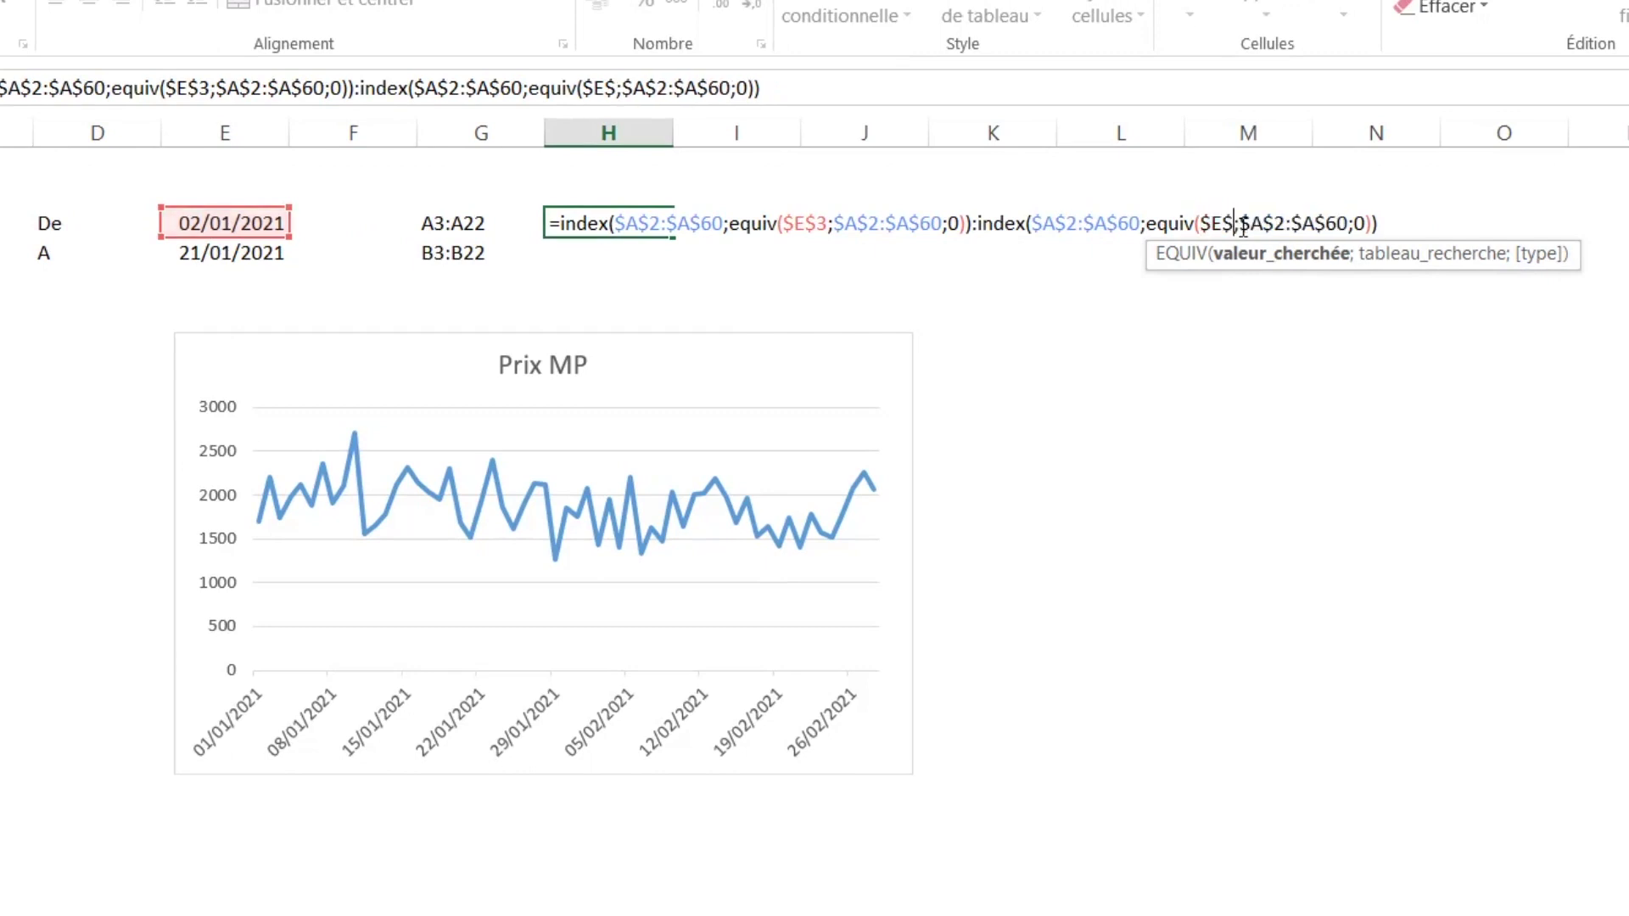
type("4")
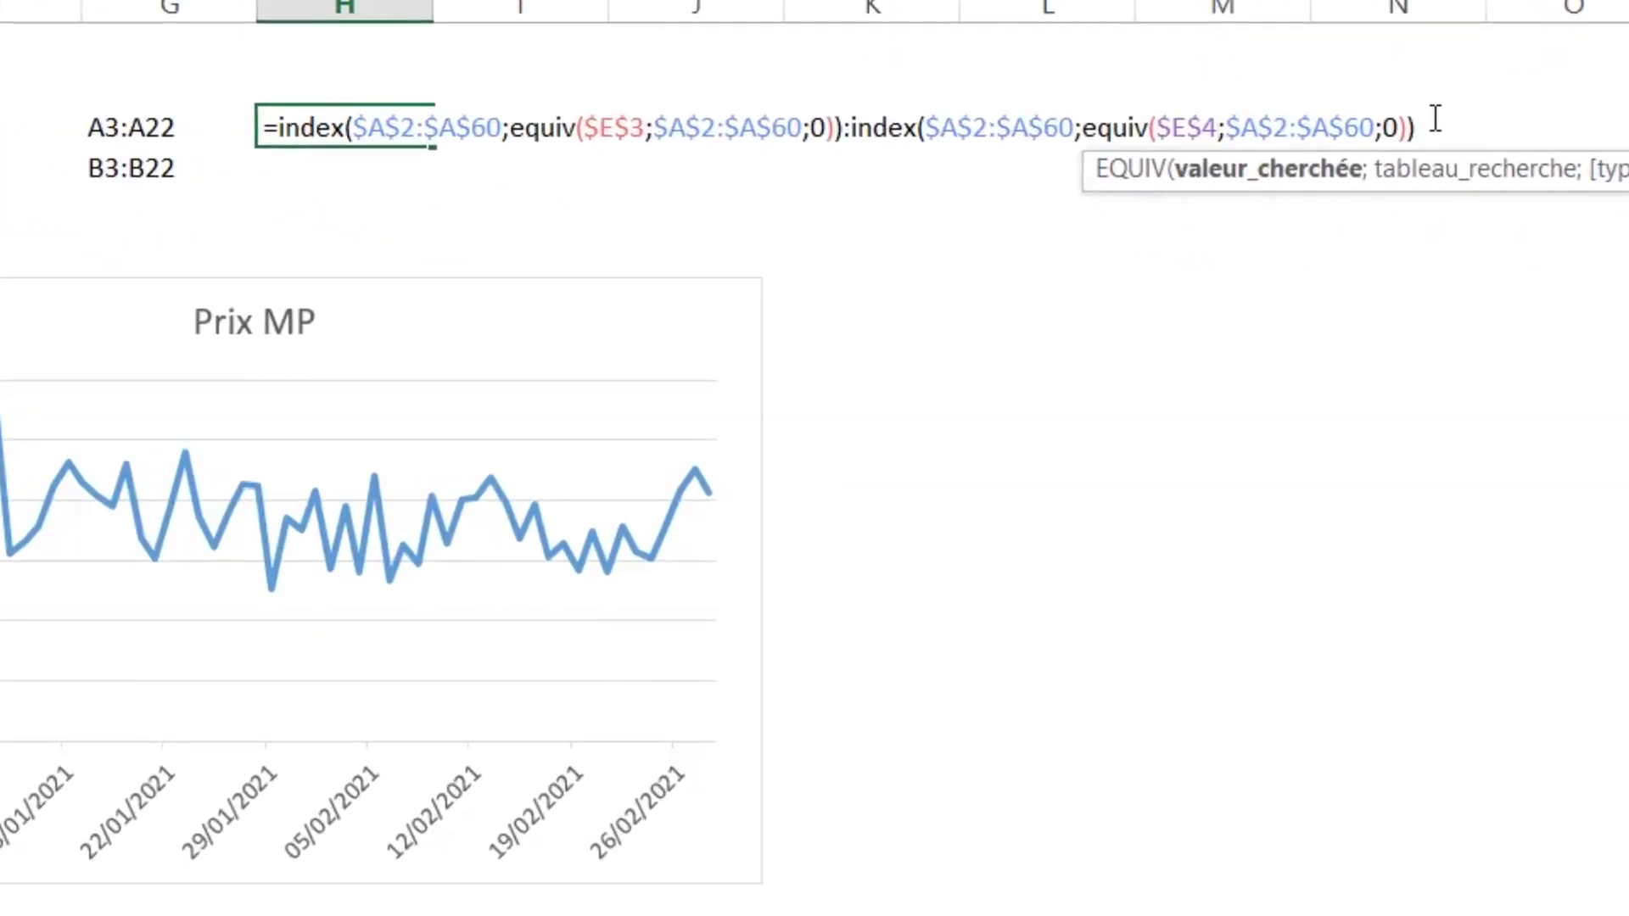
left_click(1434, 119)
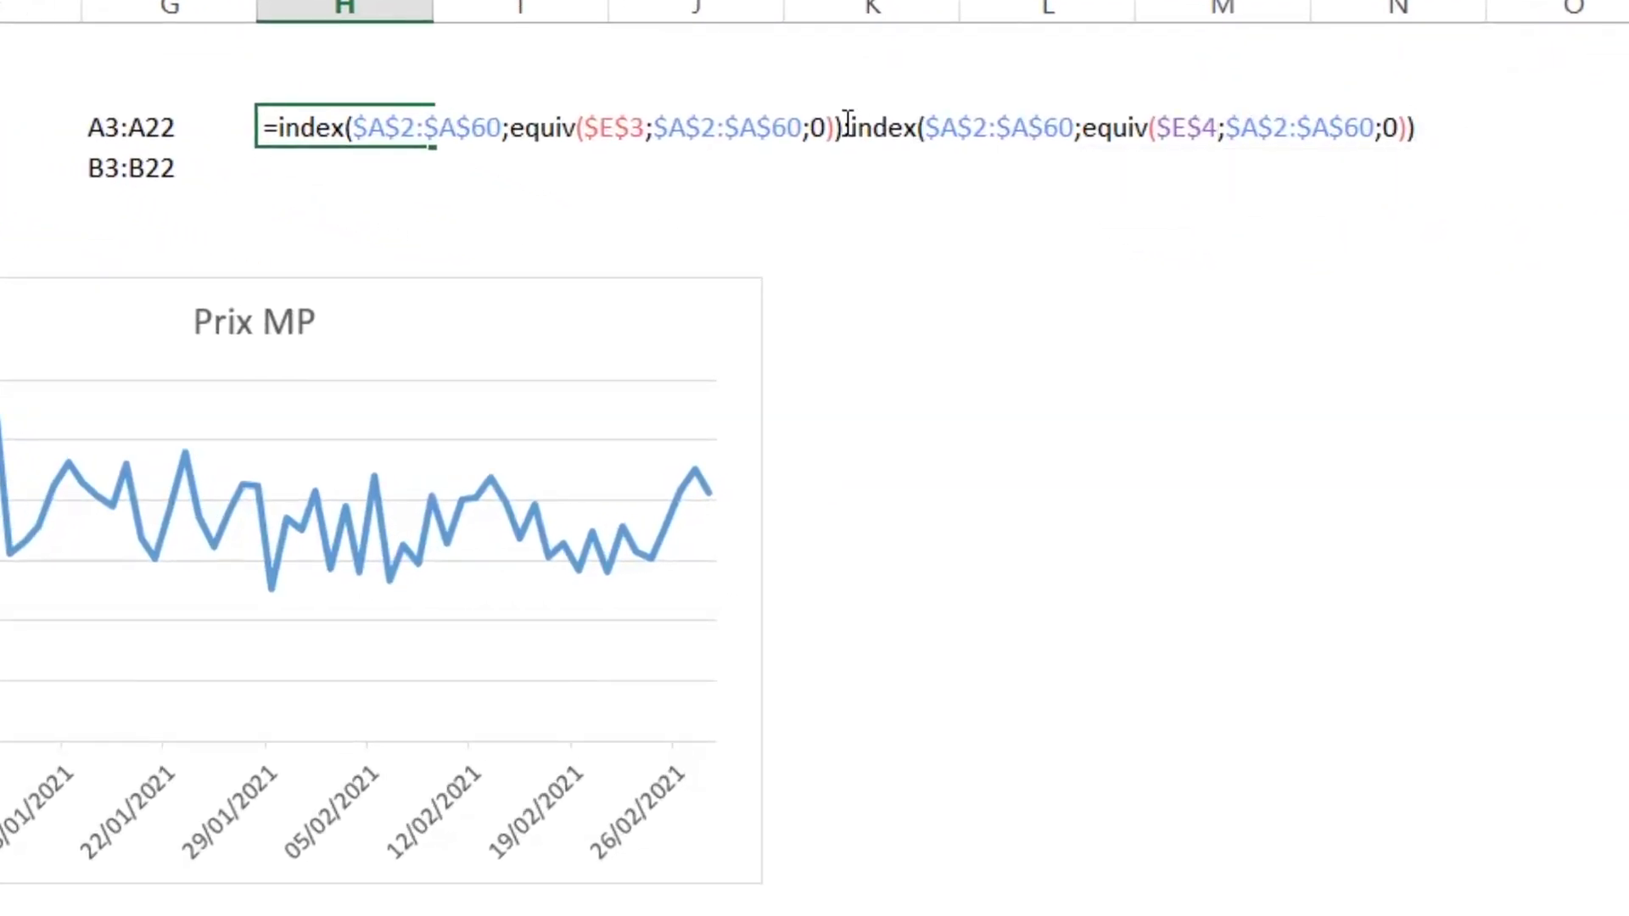
left_click_drag(840, 126, 280, 132)
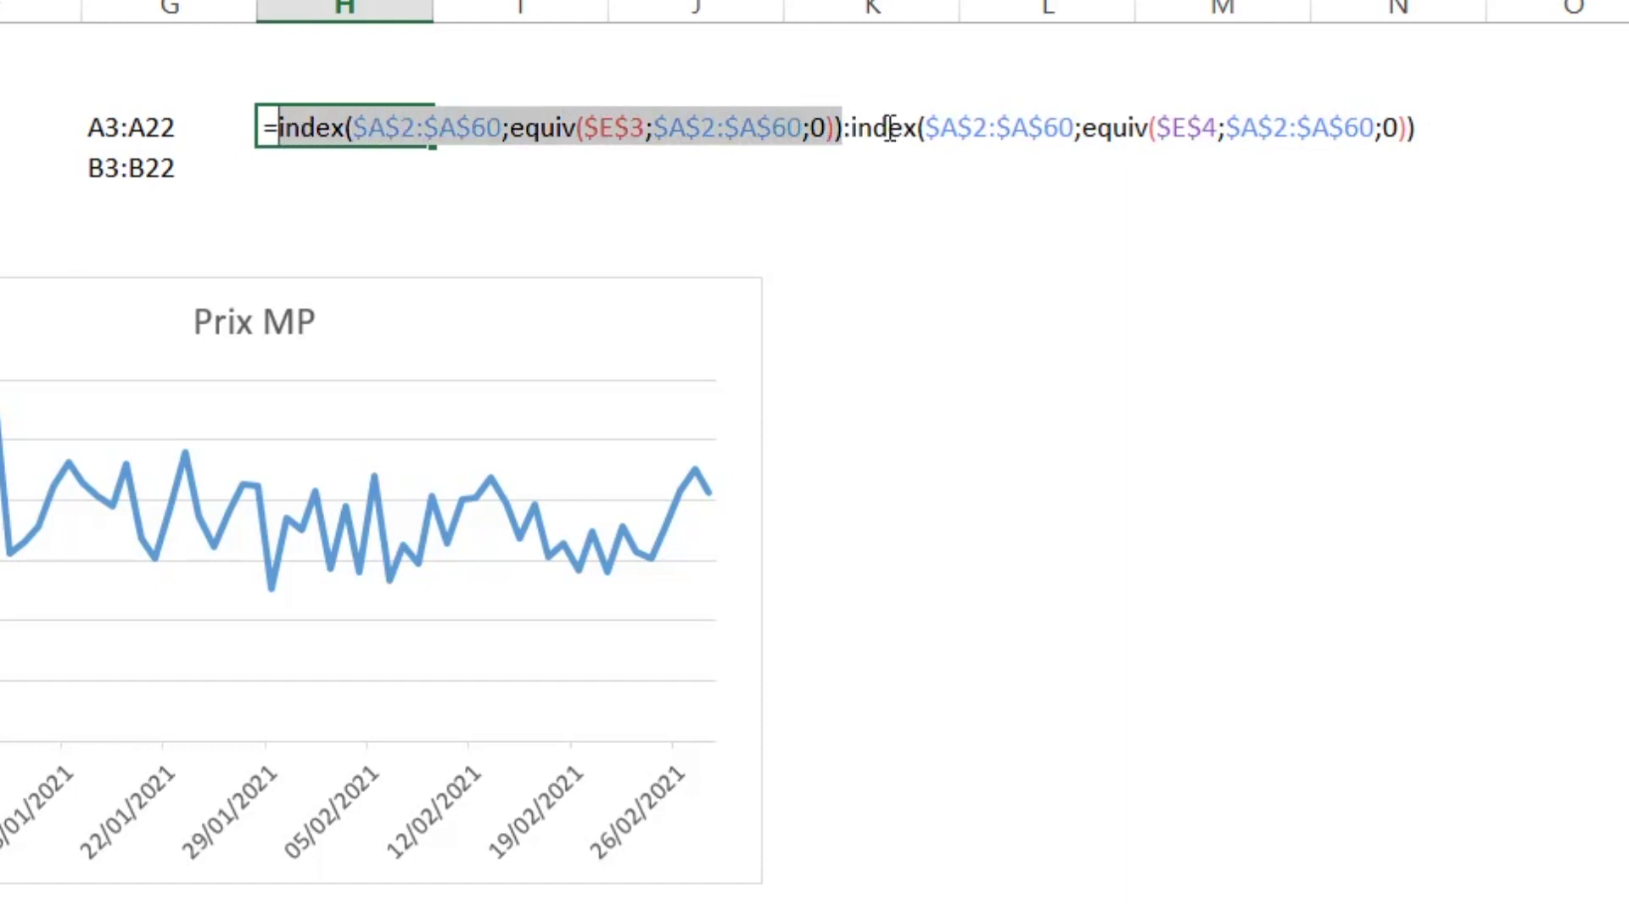
left_click_drag(853, 127, 1428, 126)
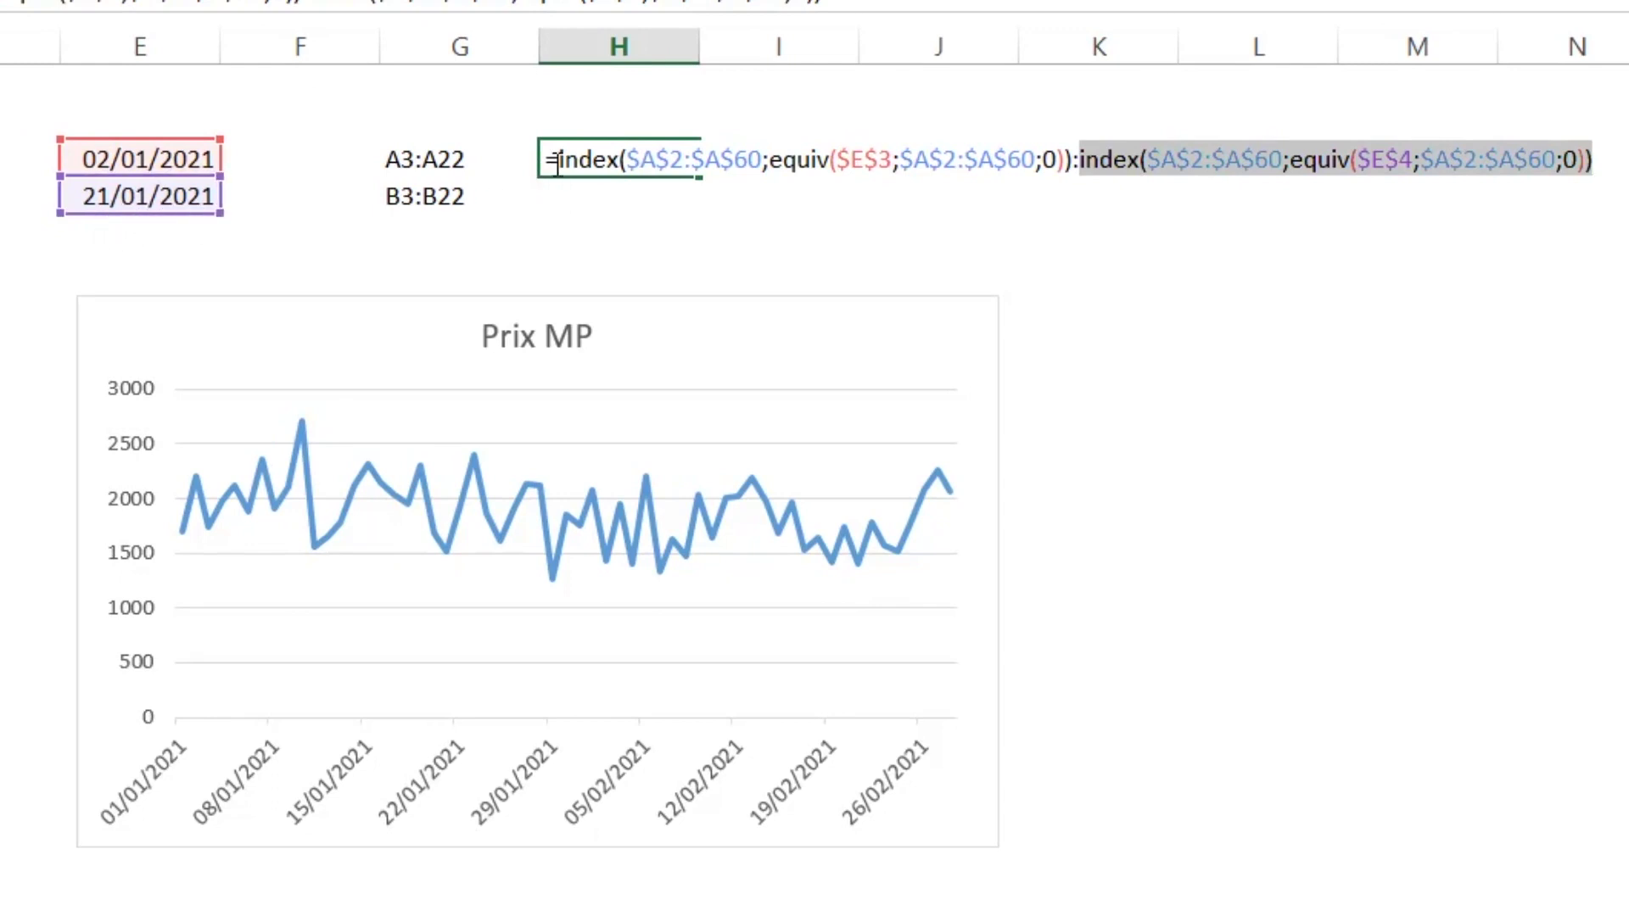
Step: Confirm H3's index:index range formula so it shows 02/01/2021
left_click_drag(557, 159, 1071, 162)
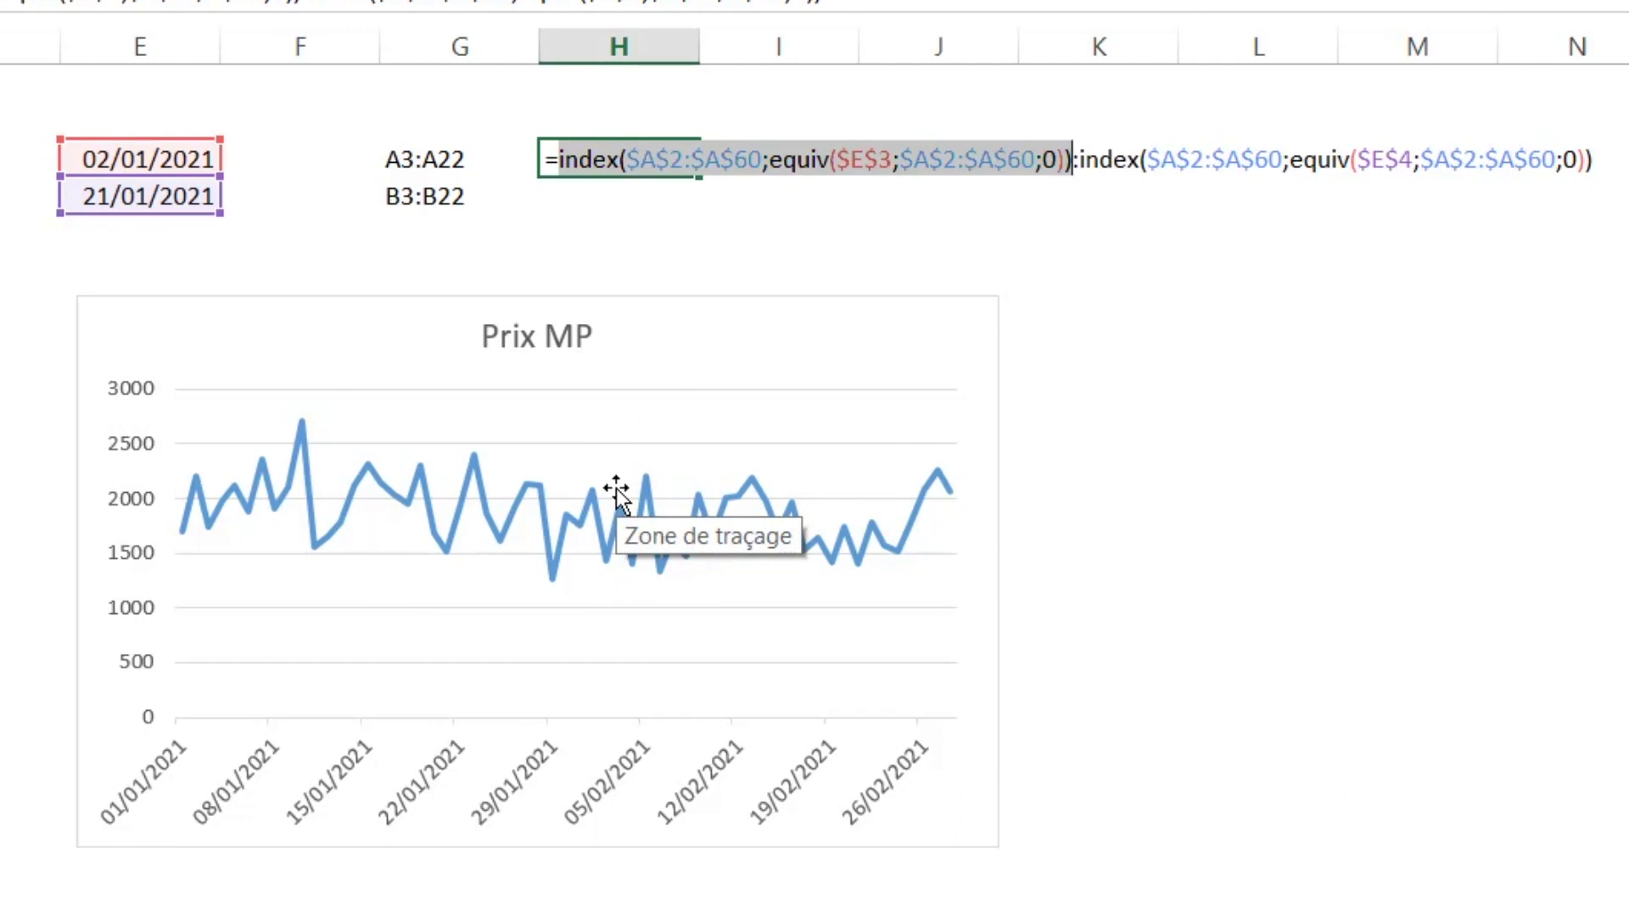
key("Return")
Step: Confirm H3's date-range formula and return to cell H4
left_click(626, 166)
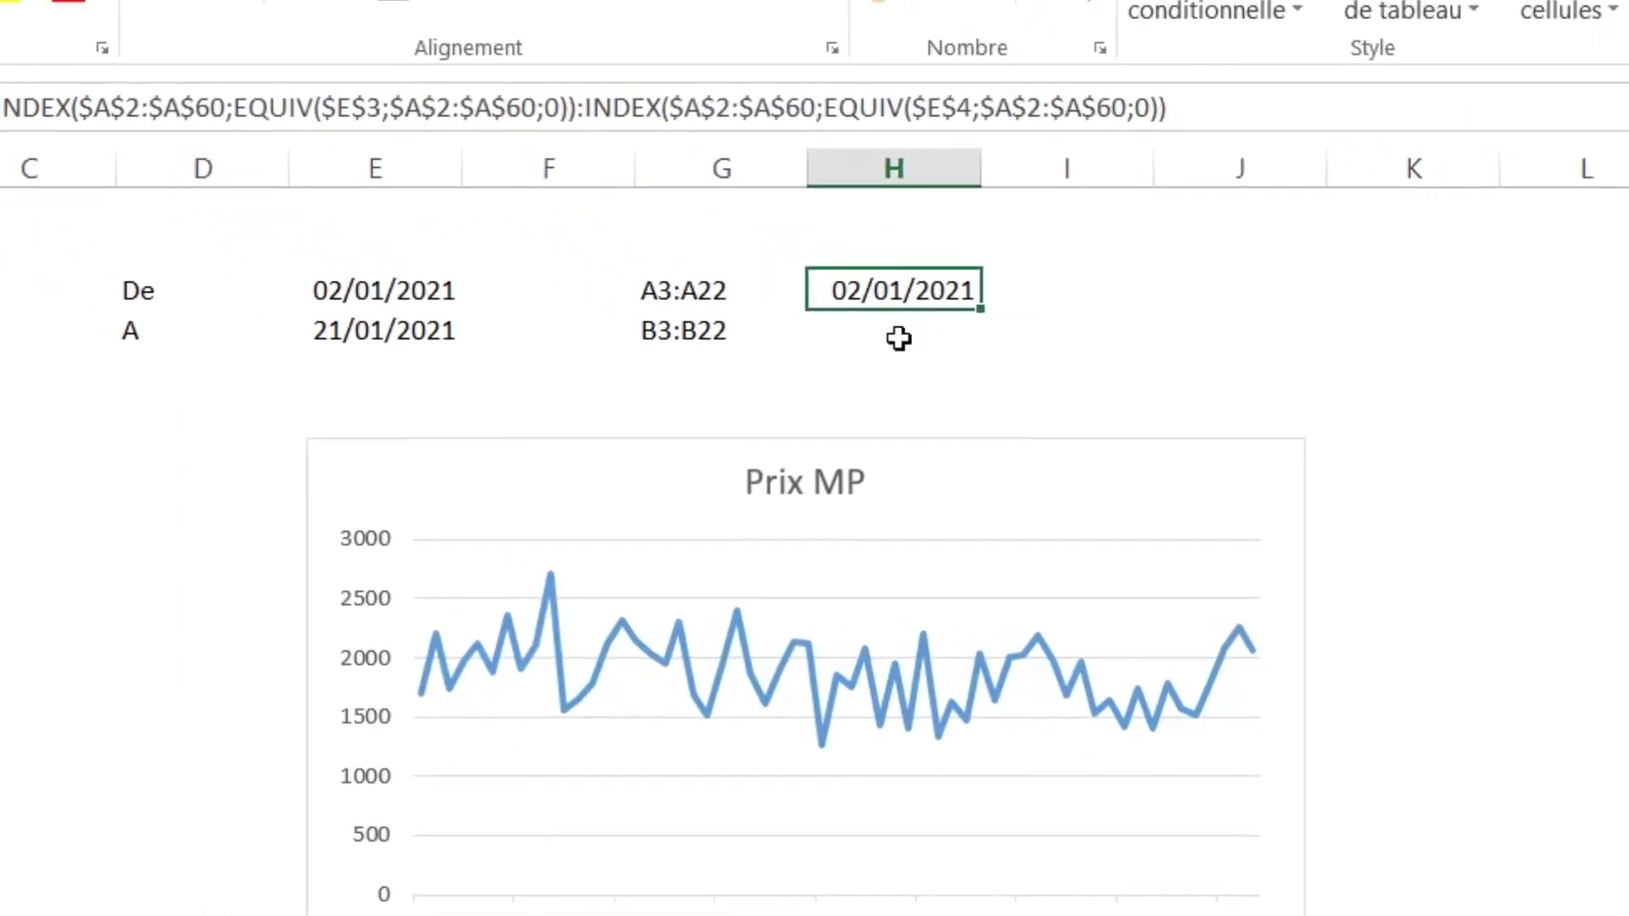
left_click_drag(1274, 85, 3, 107)
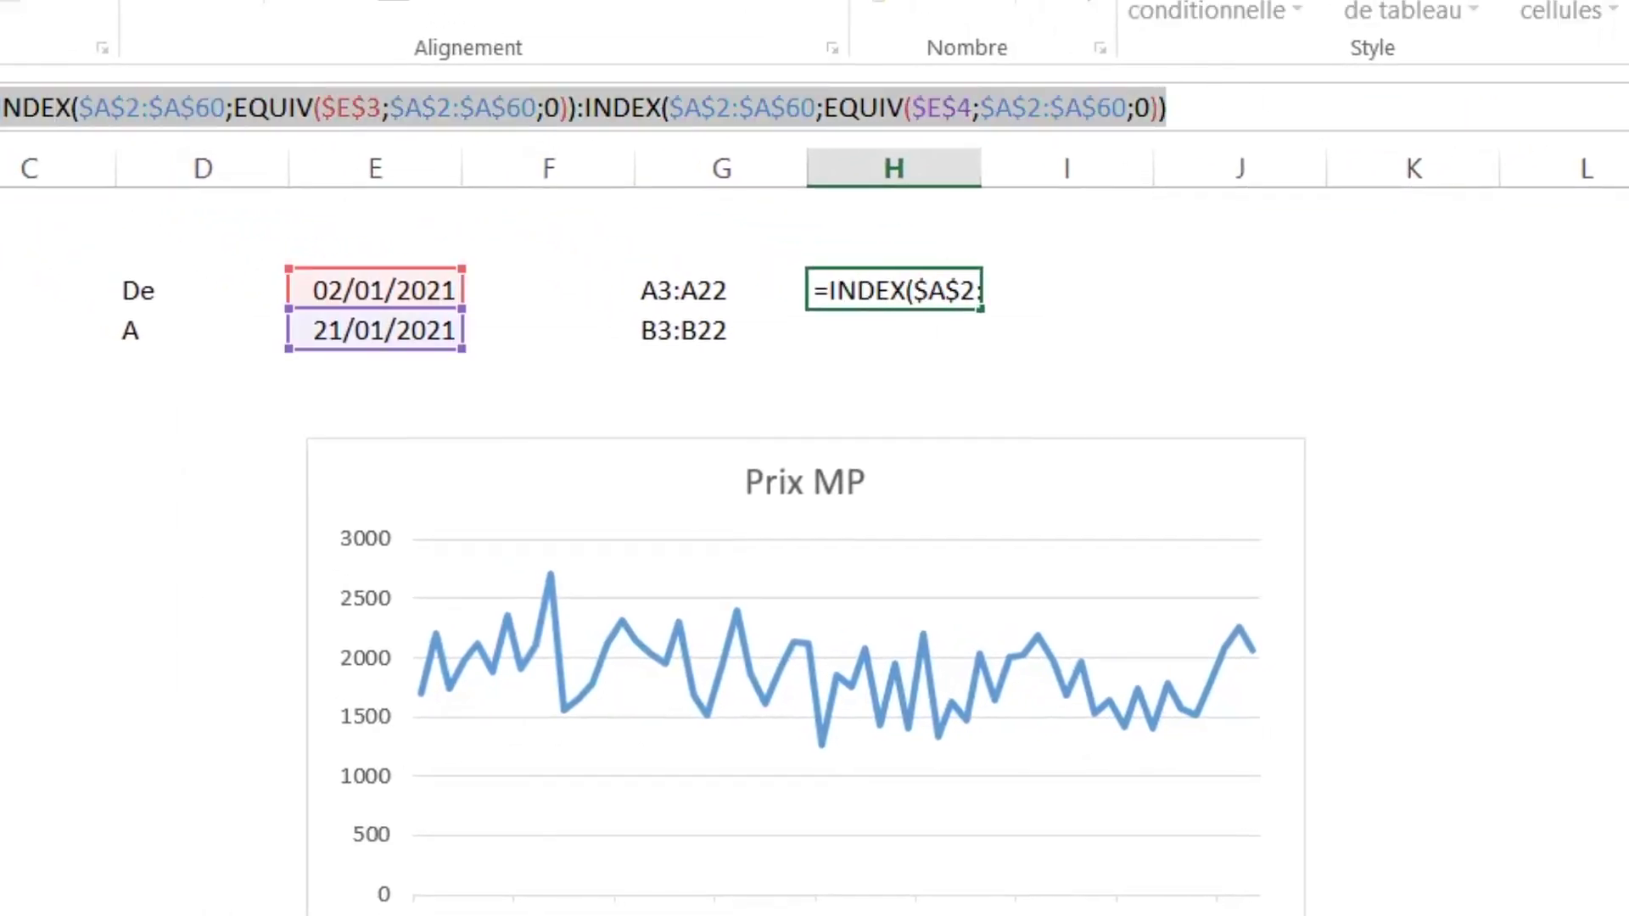
key("Return")
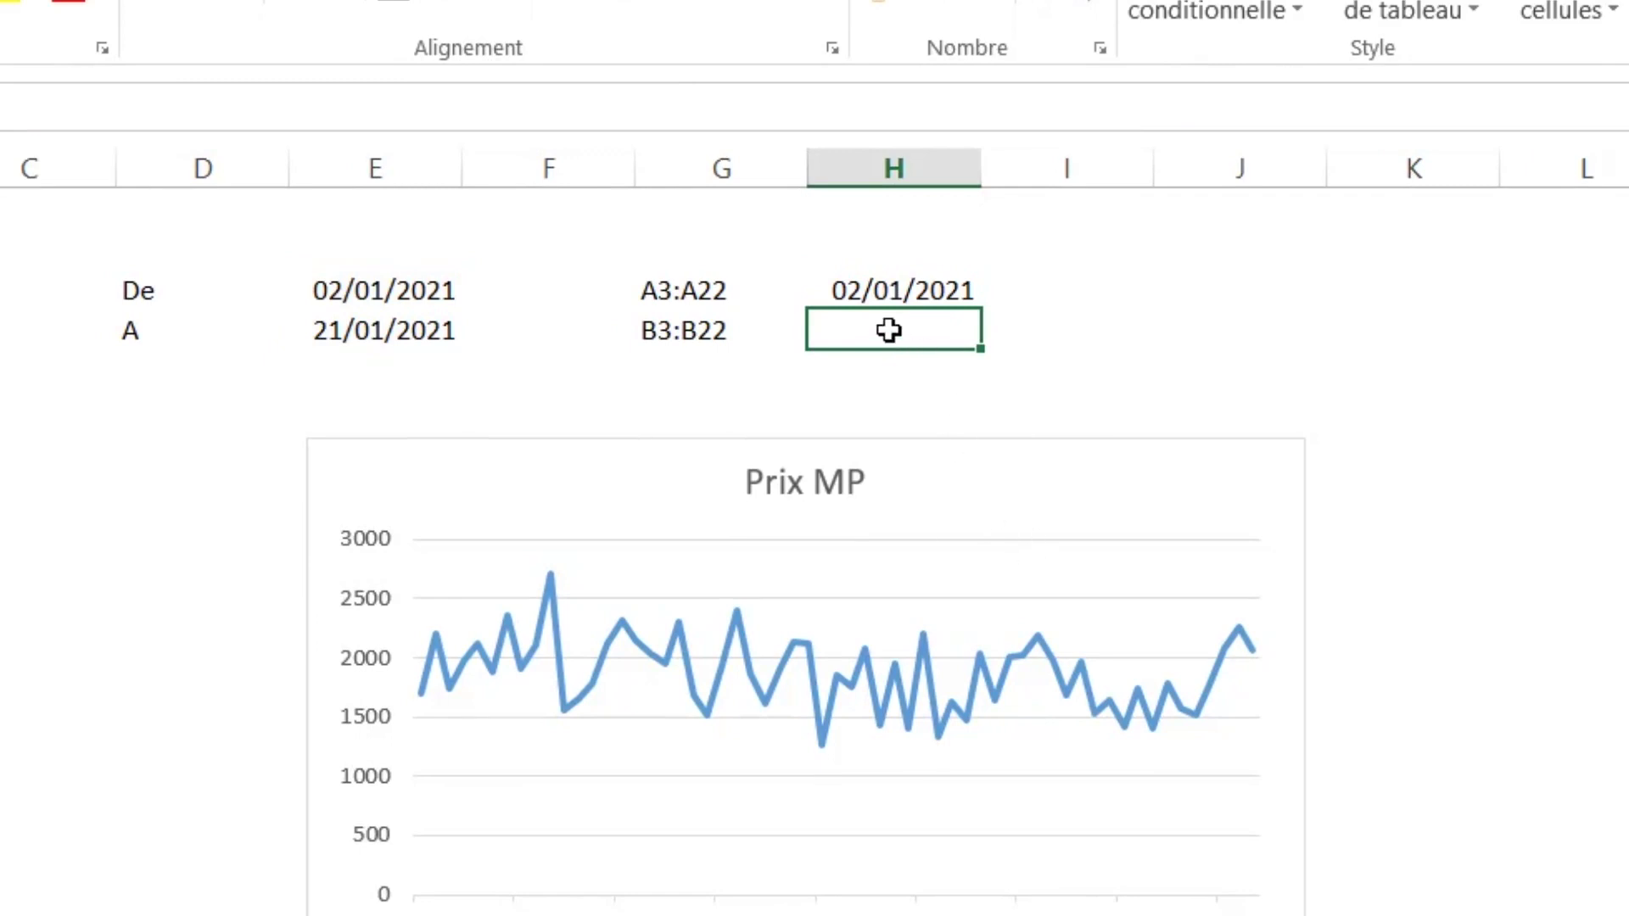
left_click(901, 287)
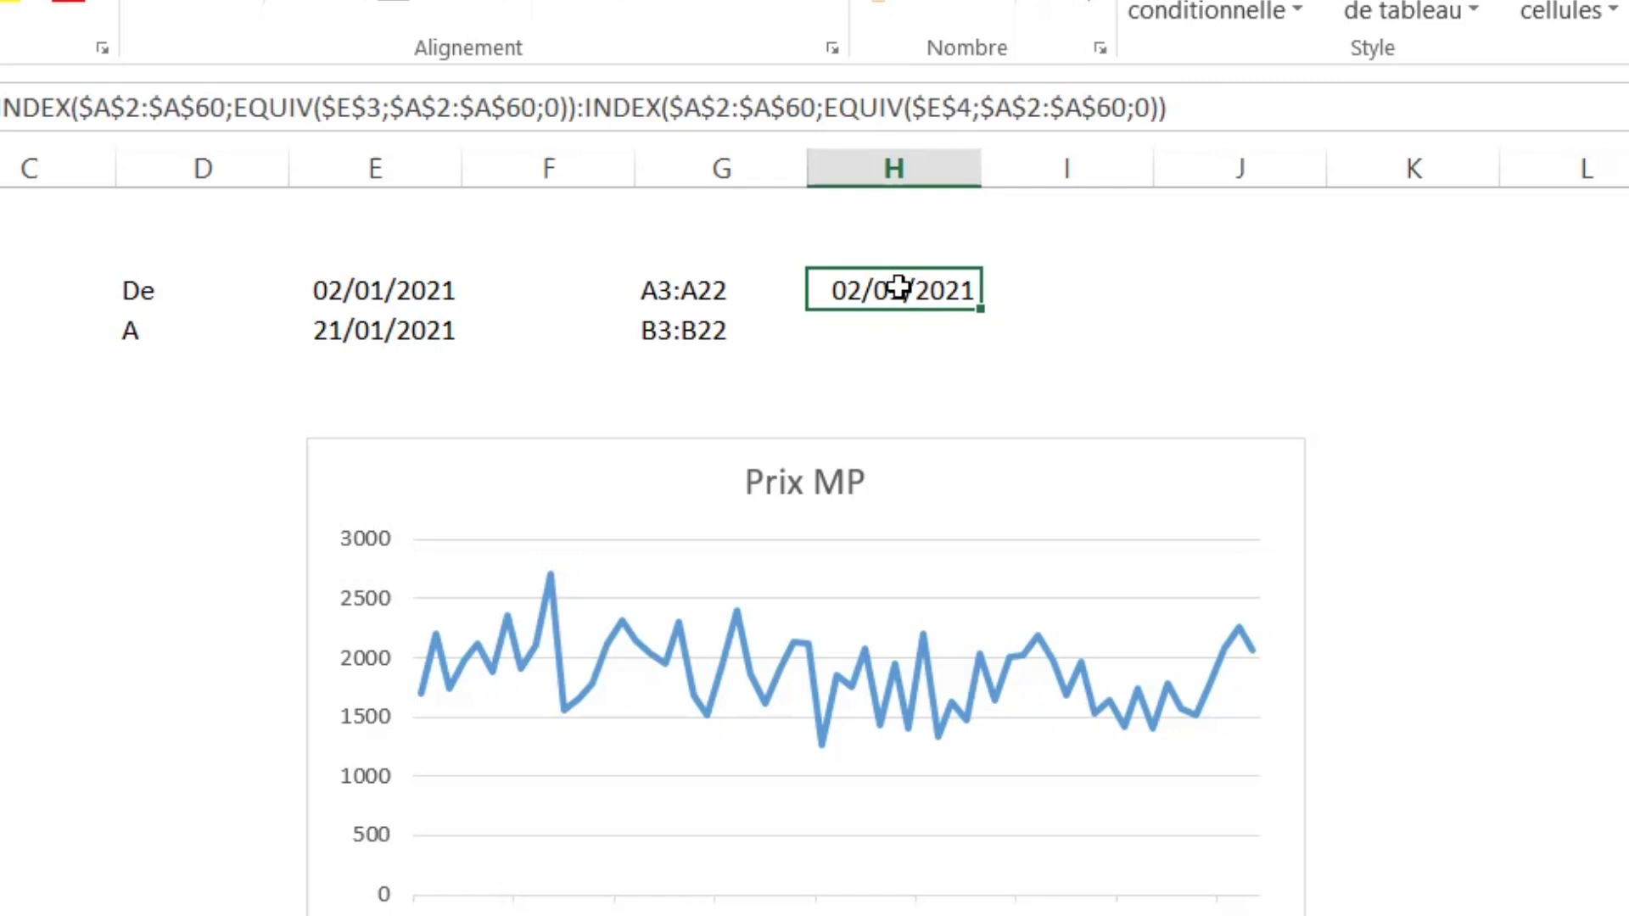
left_click(892, 329)
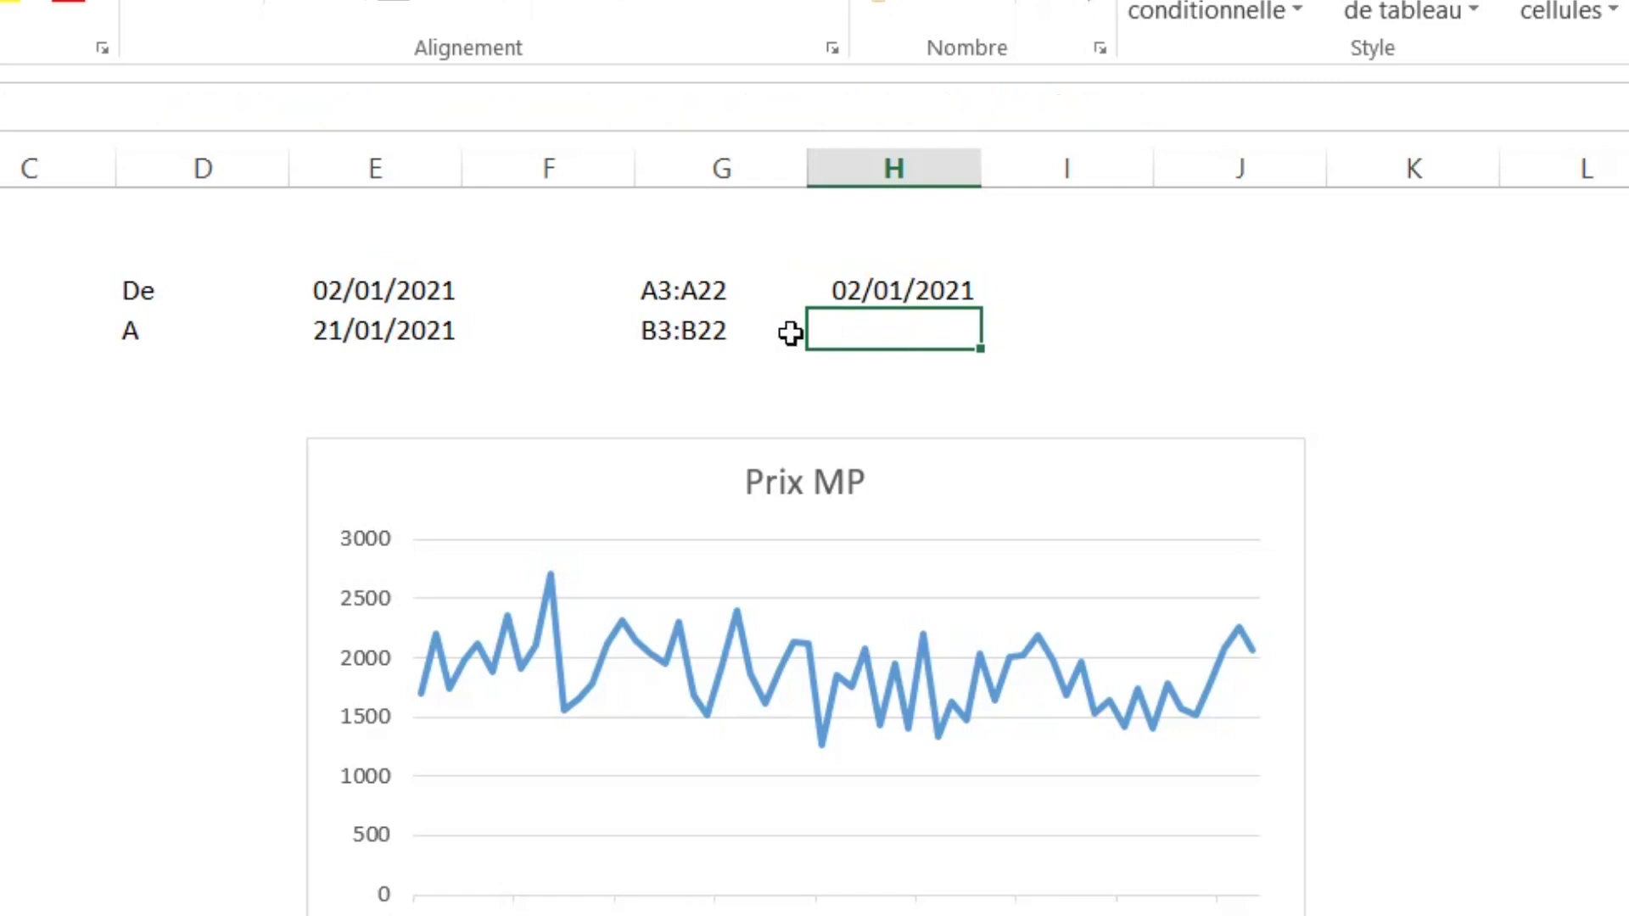
left_click_drag(420, 295, 418, 328)
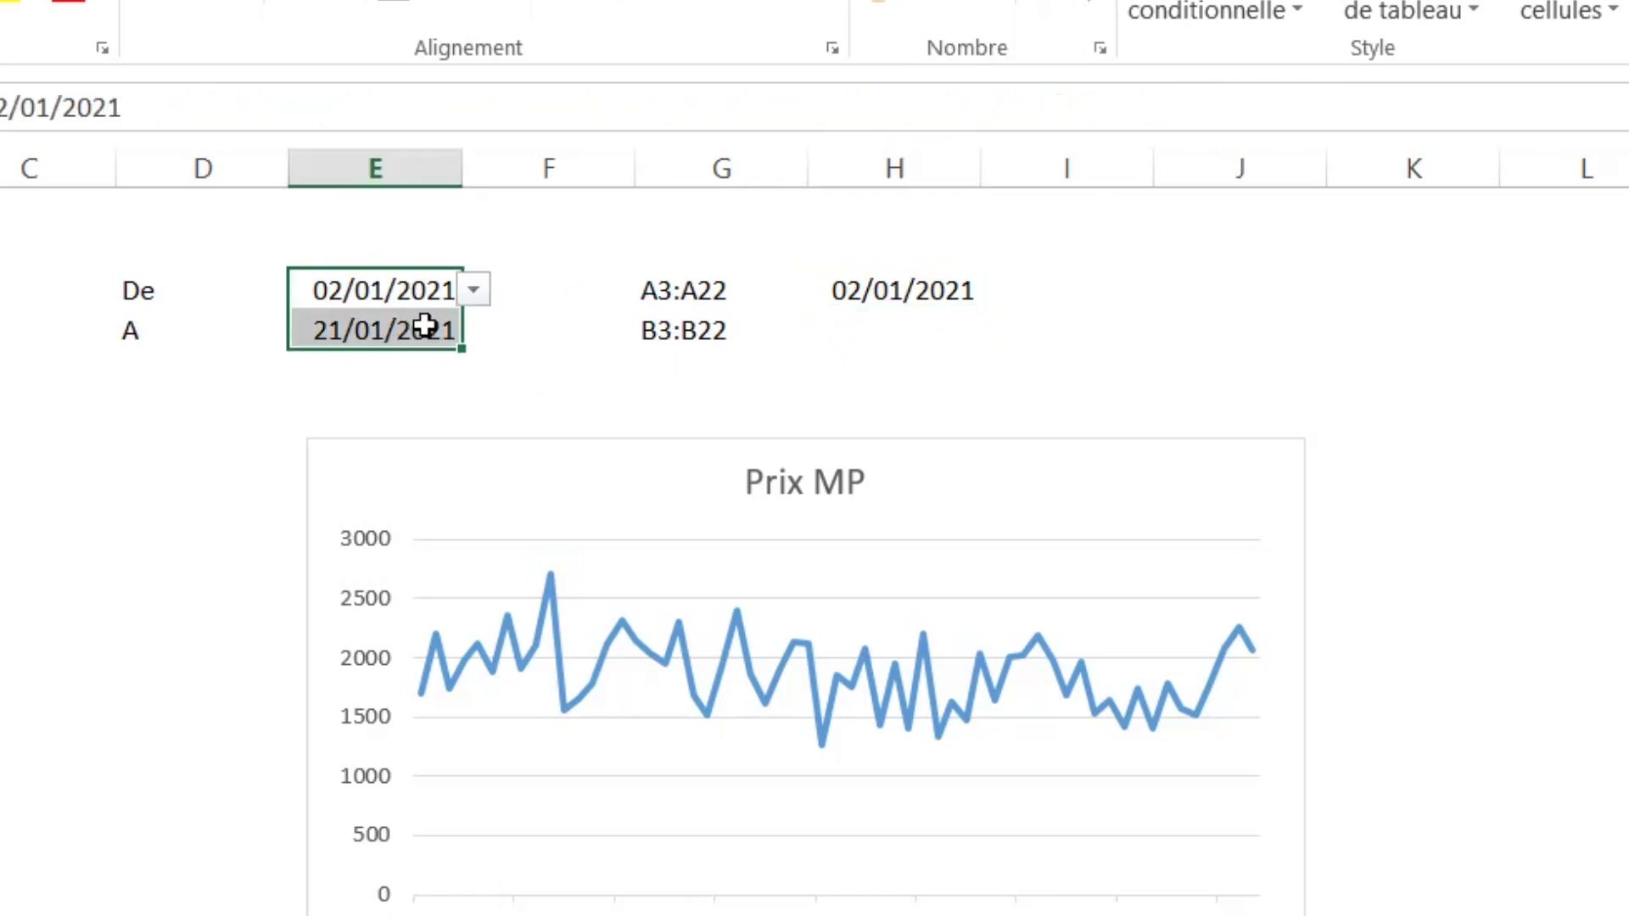
left_click(888, 325)
Step: Start H4 with =INDEX($B$2:$B$60; over the Prix MP price column
type("=")
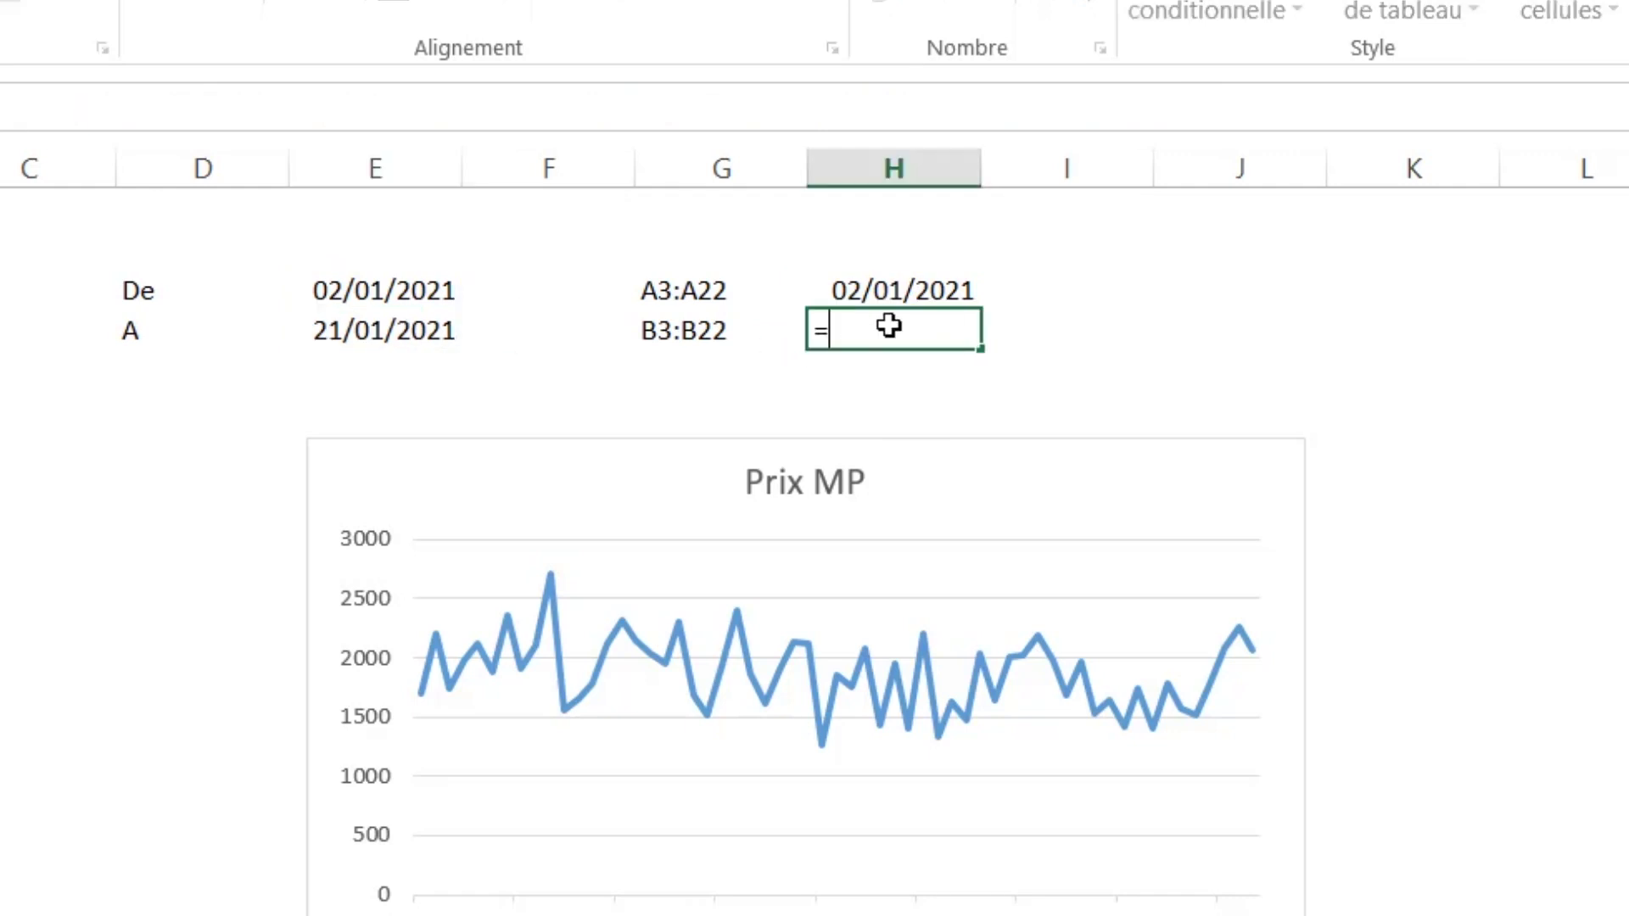
type("index")
key("Tab")
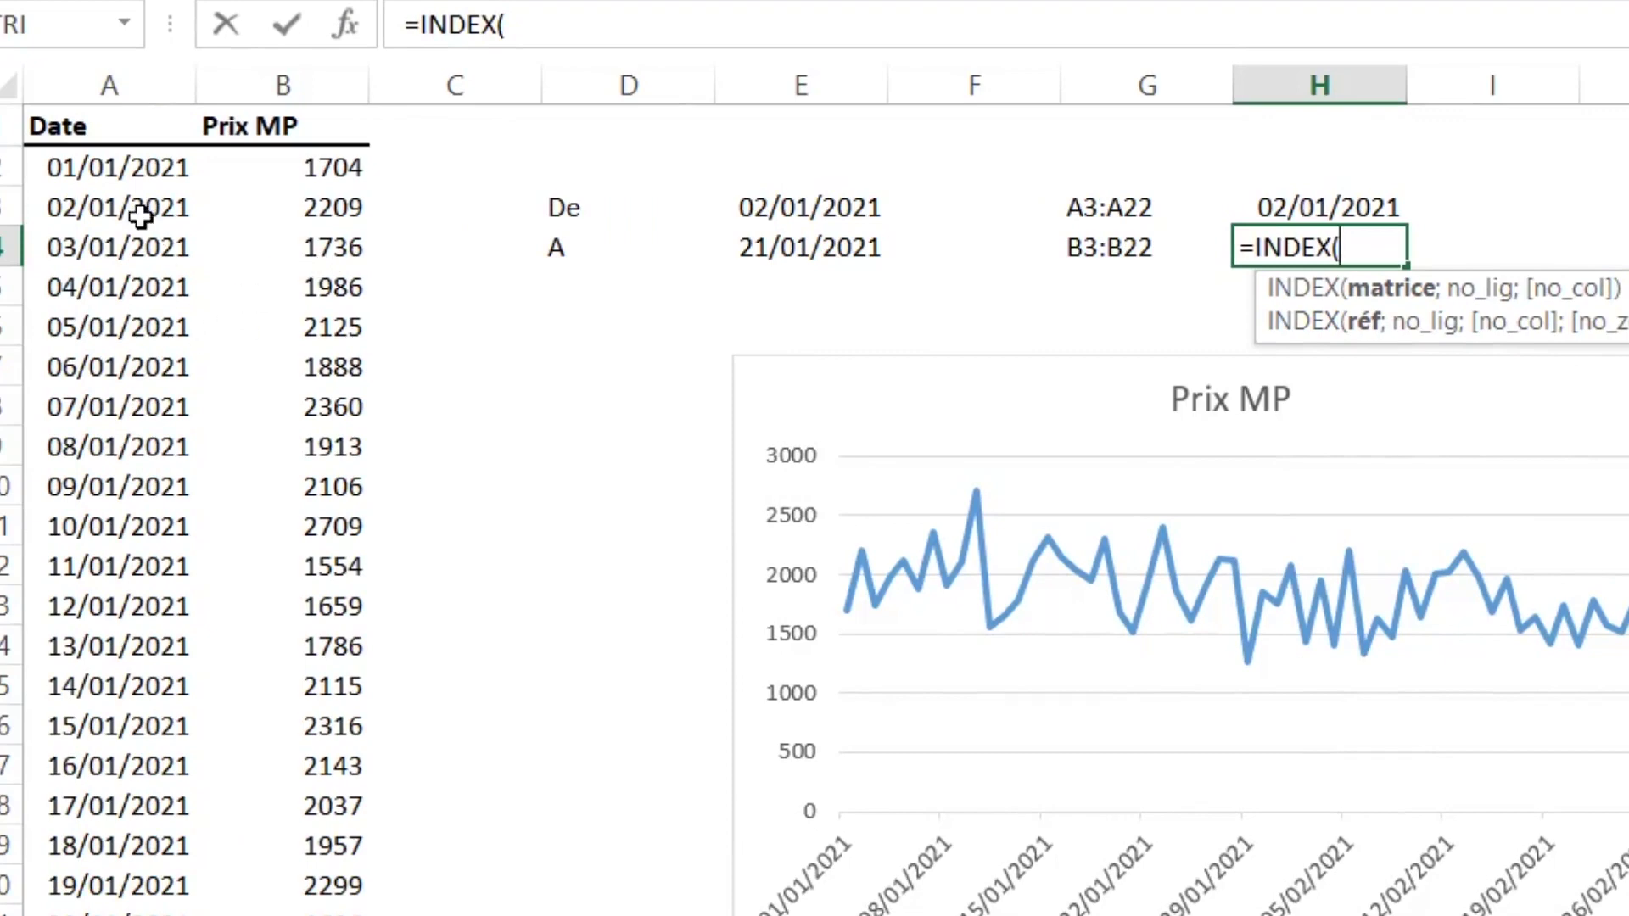
left_click_drag(132, 174, 127, 486)
left_click_drag(297, 174, 280, 407)
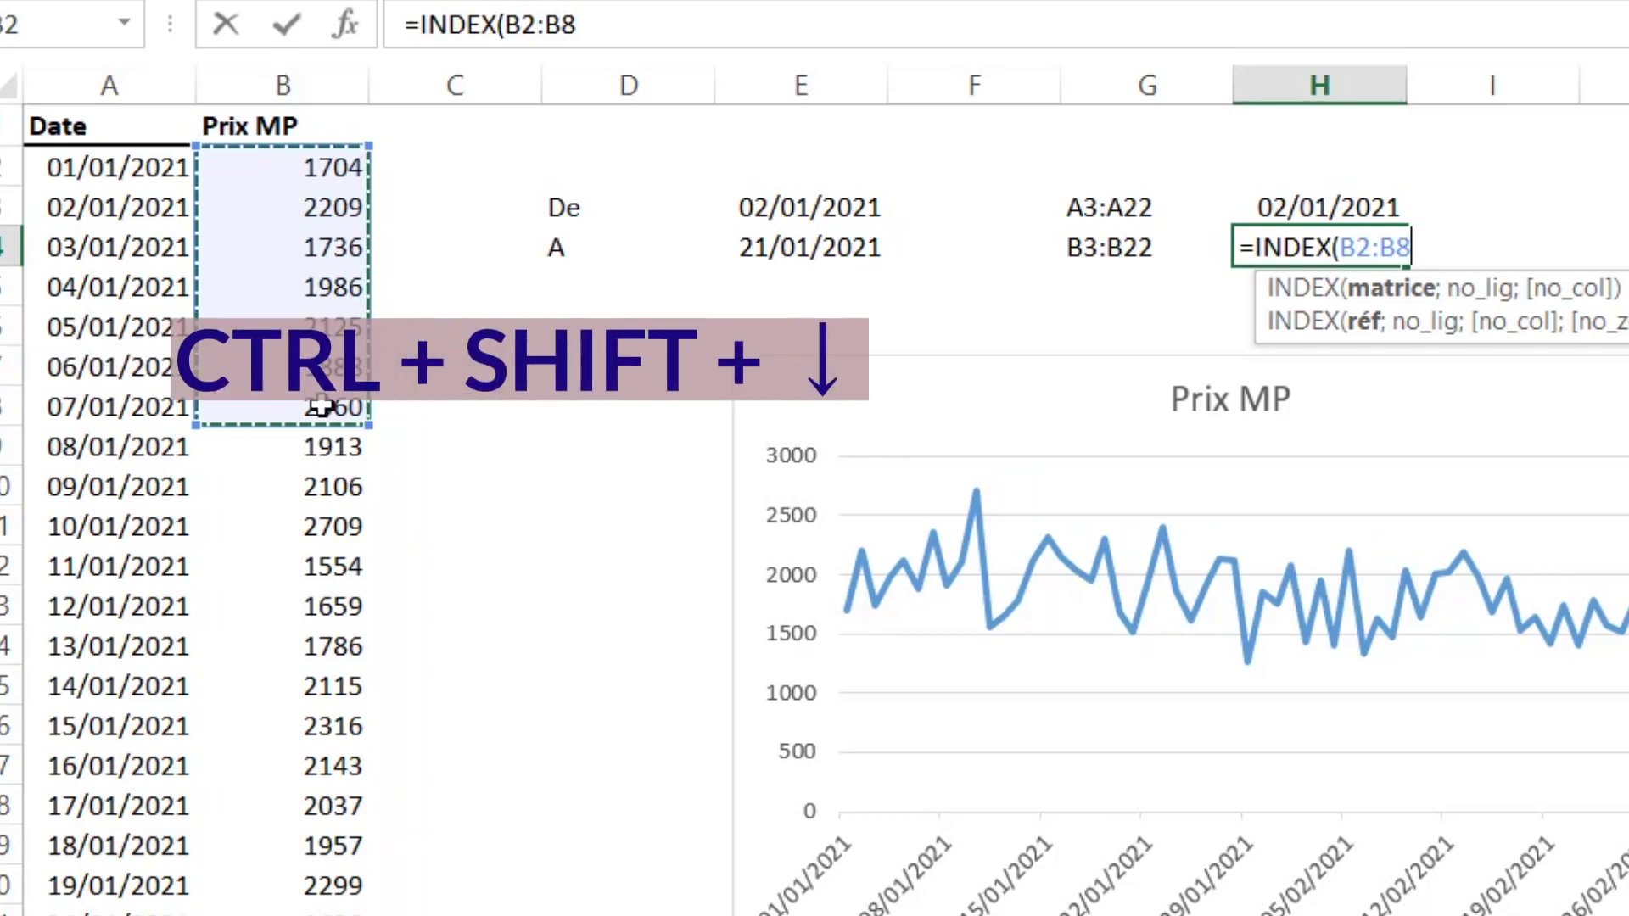
key("ctrl+shift+Down")
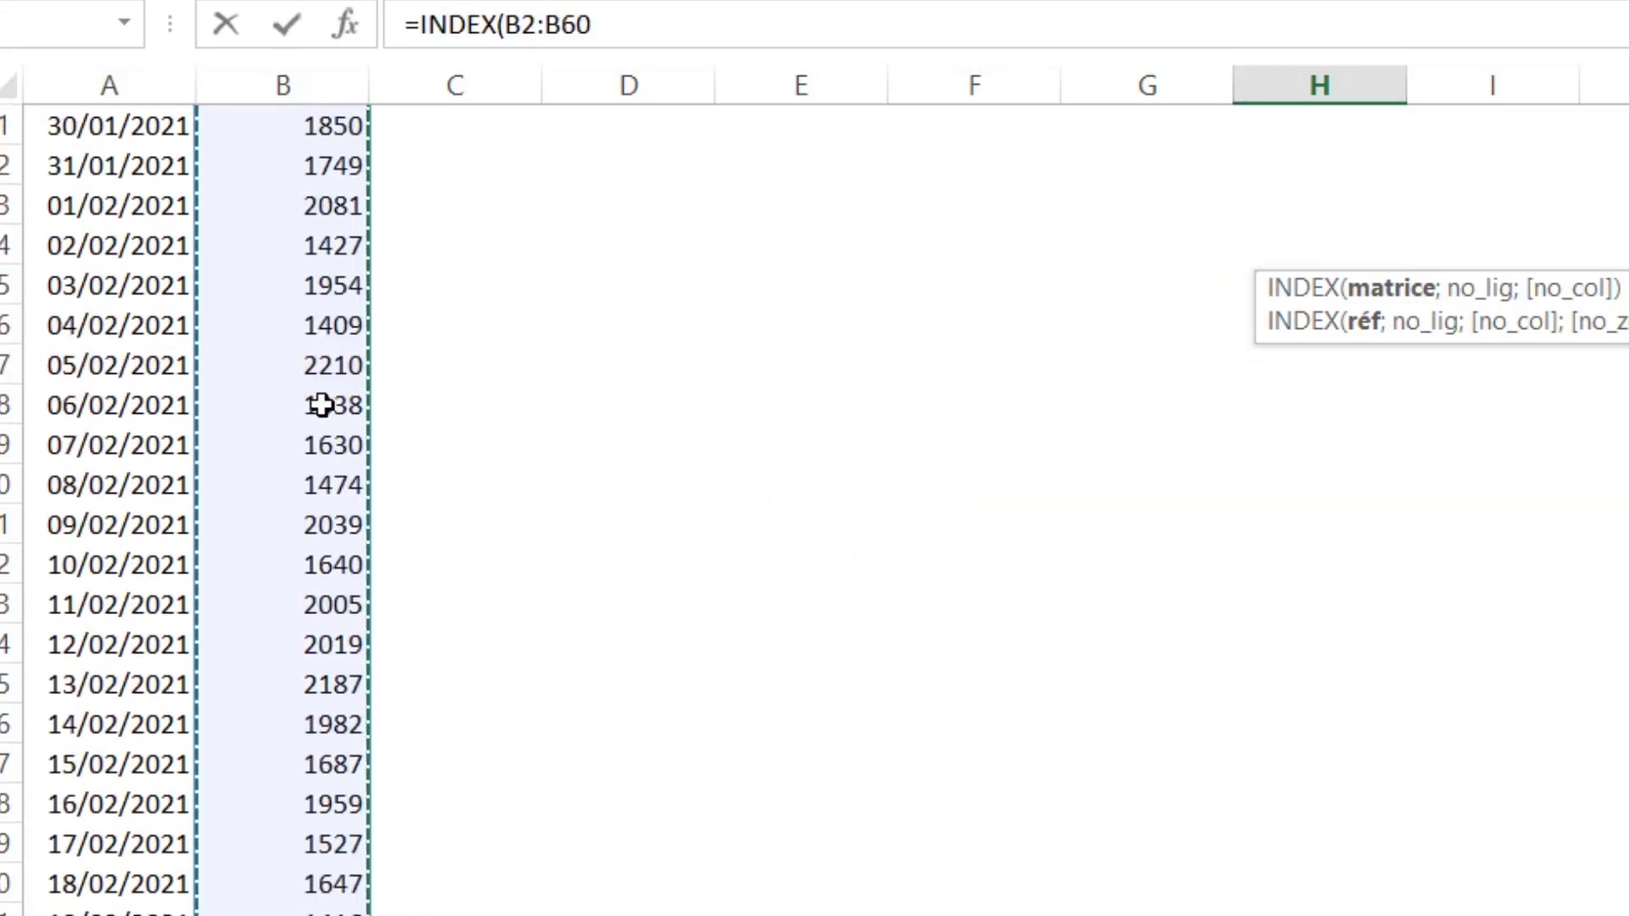
key("F4")
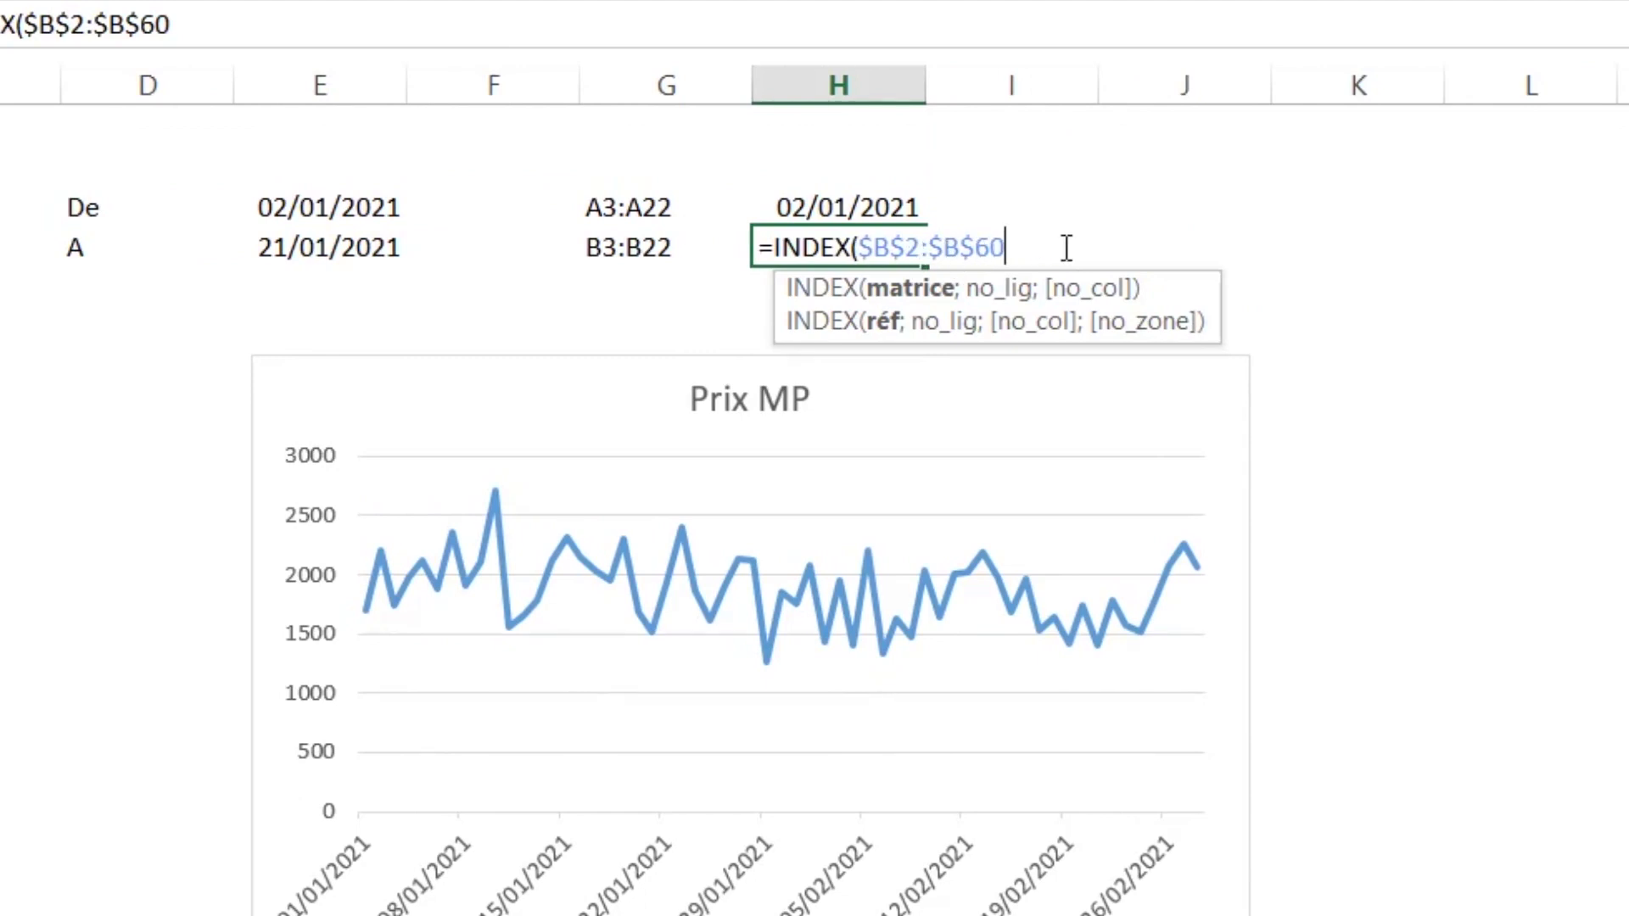
type(";")
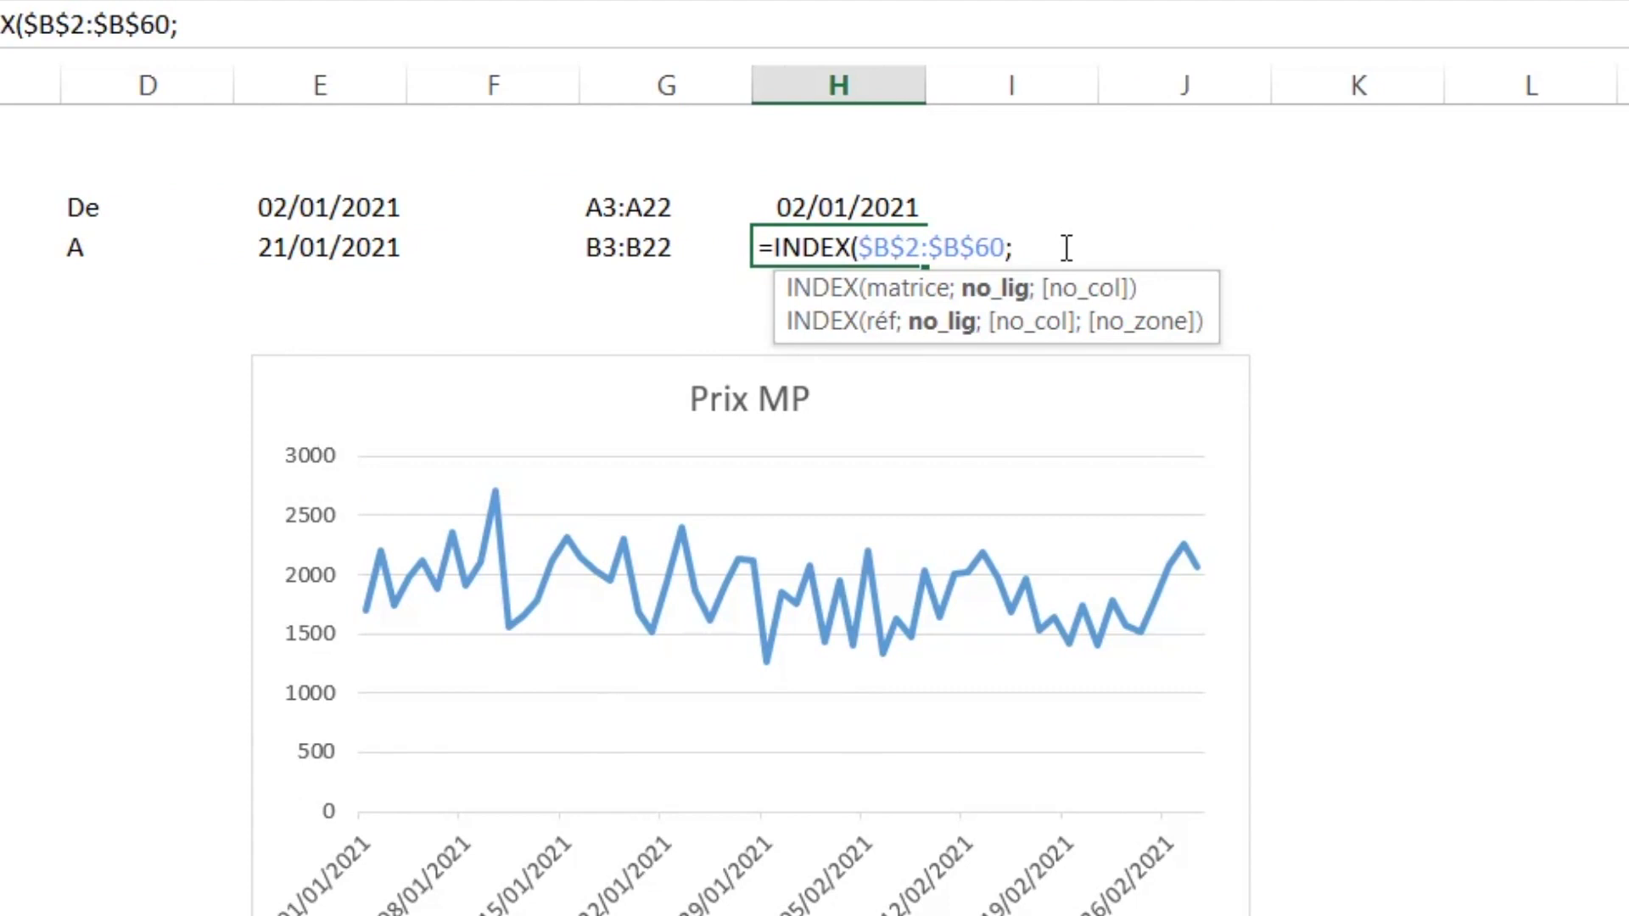
Step: Add EQUIV($E$3;$A$2:$A$60;0)) so H4 finds the price for the De date
type("e")
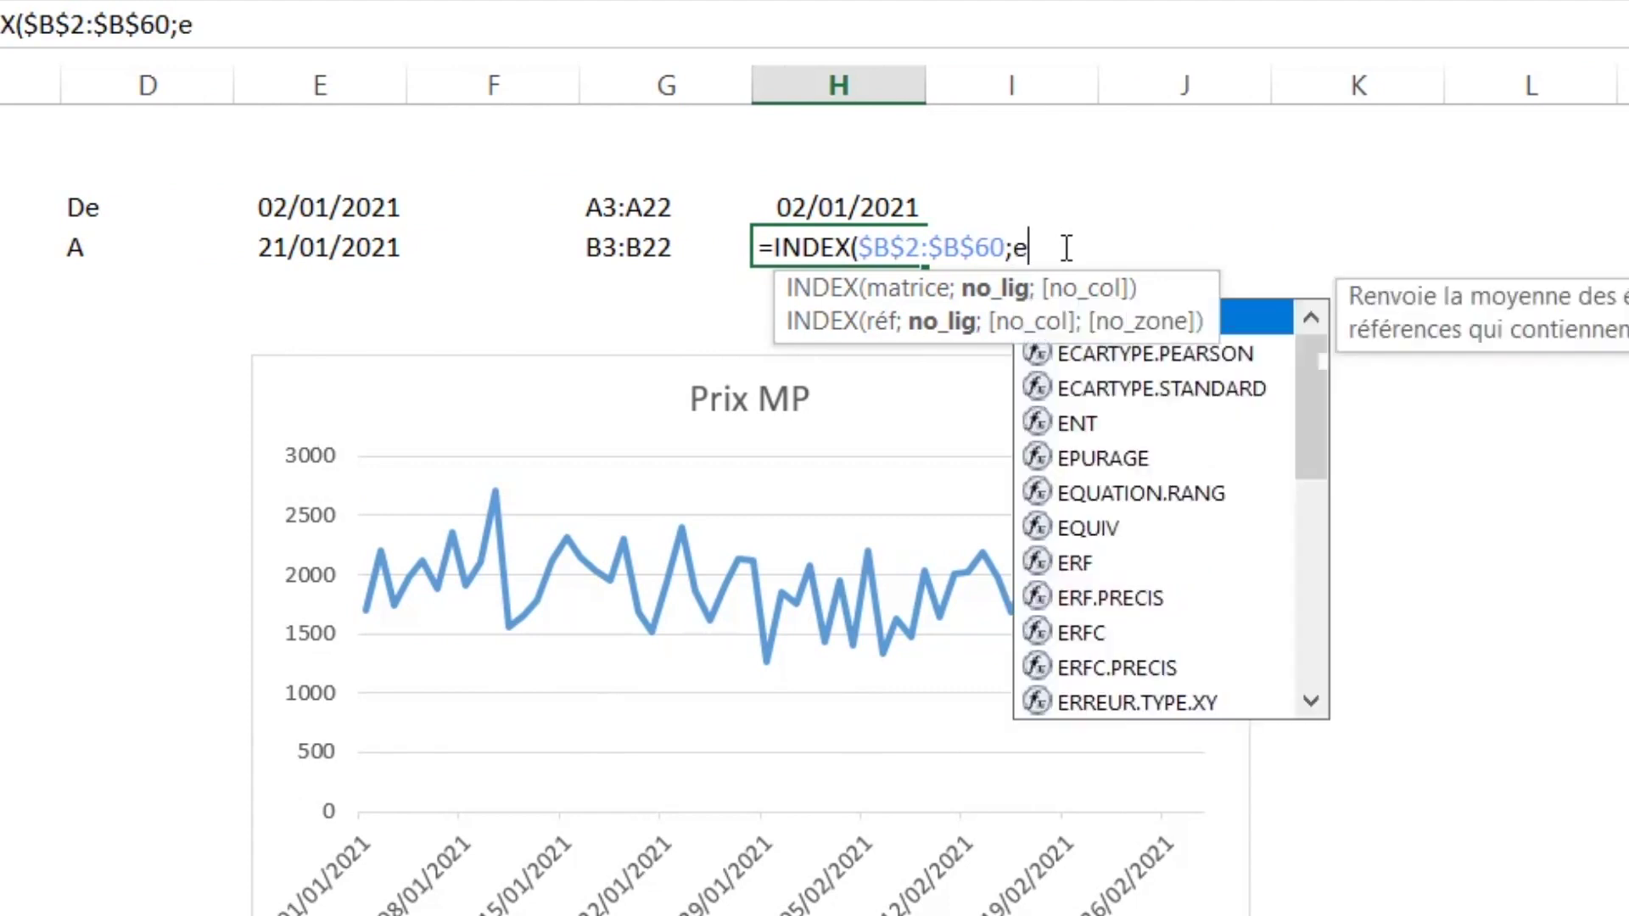
type("quiv")
key("Tab")
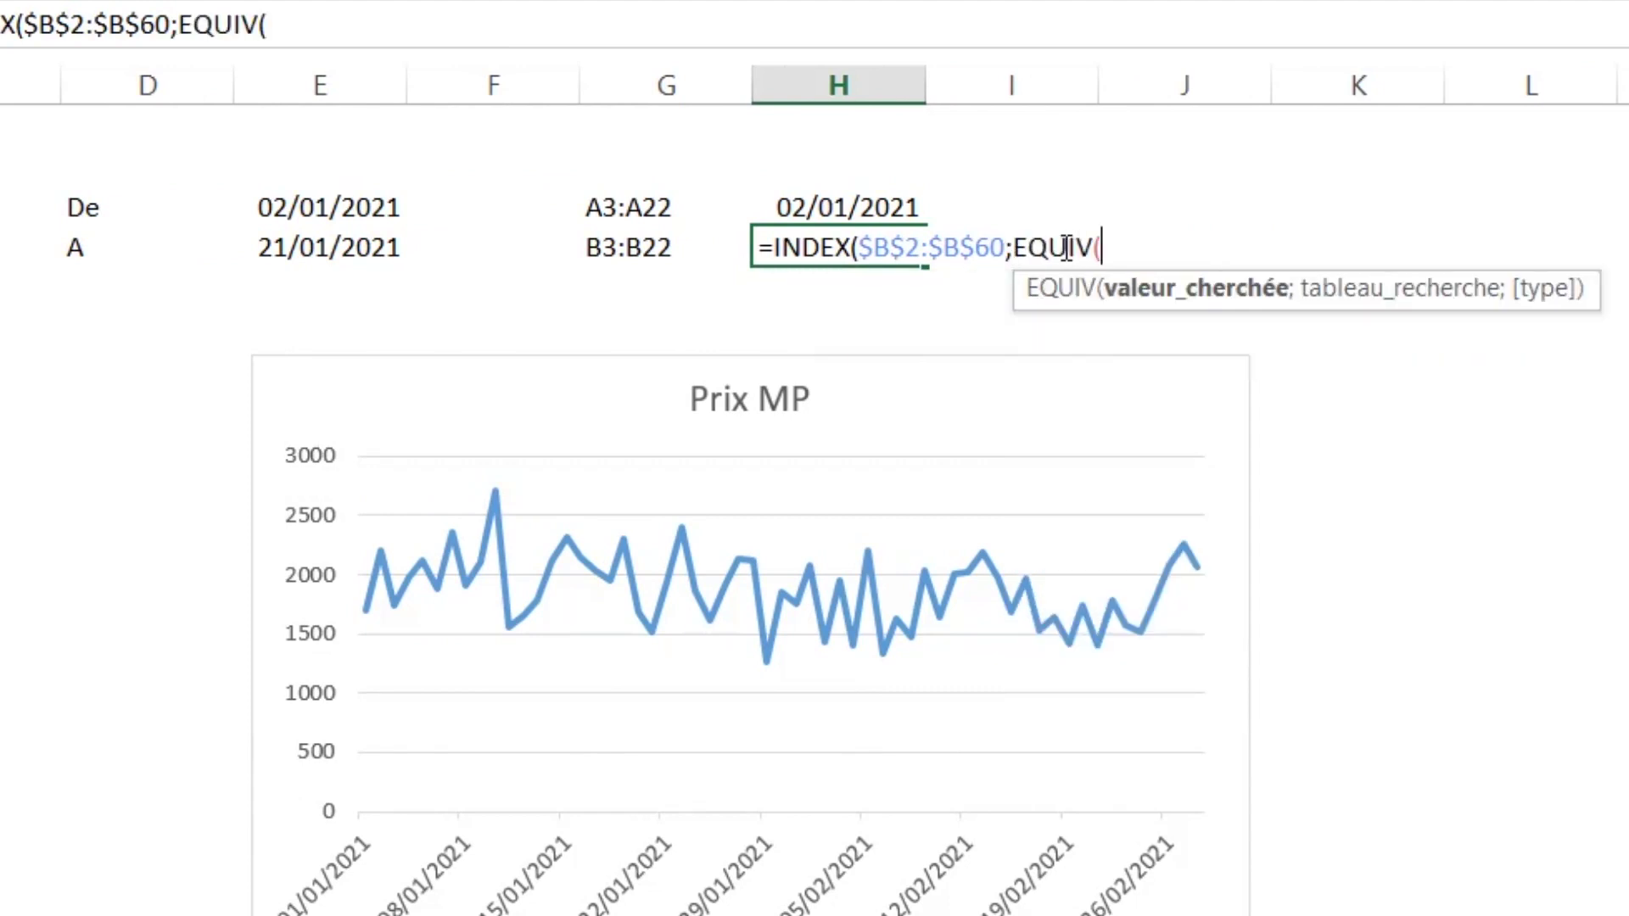
left_click(316, 207)
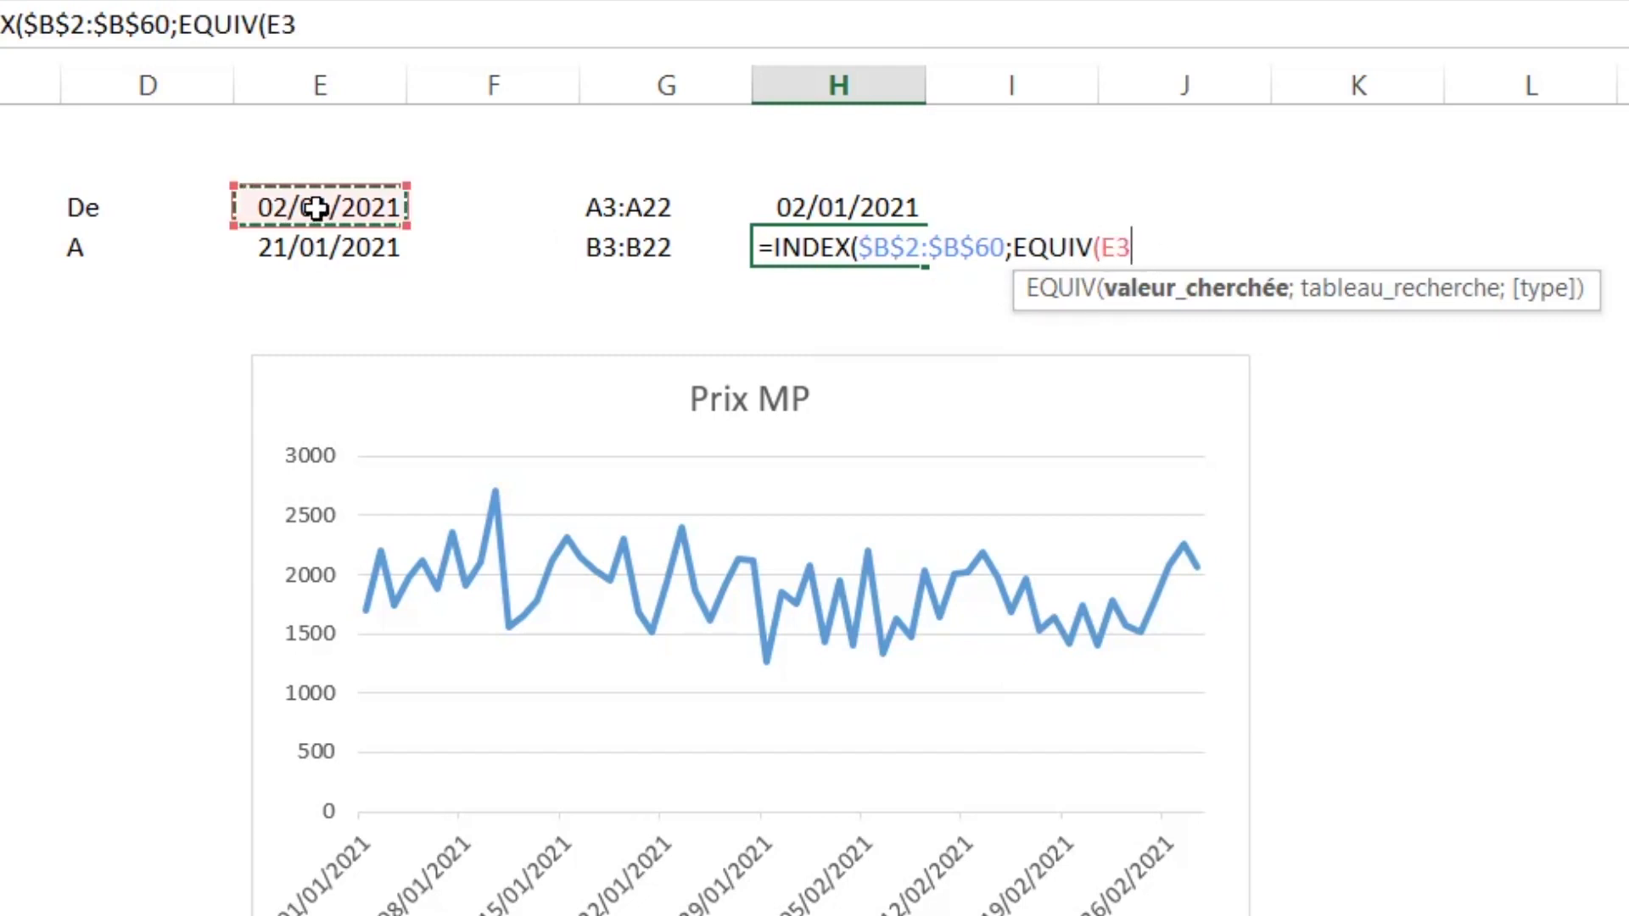
key("F4")
type("$E$3;")
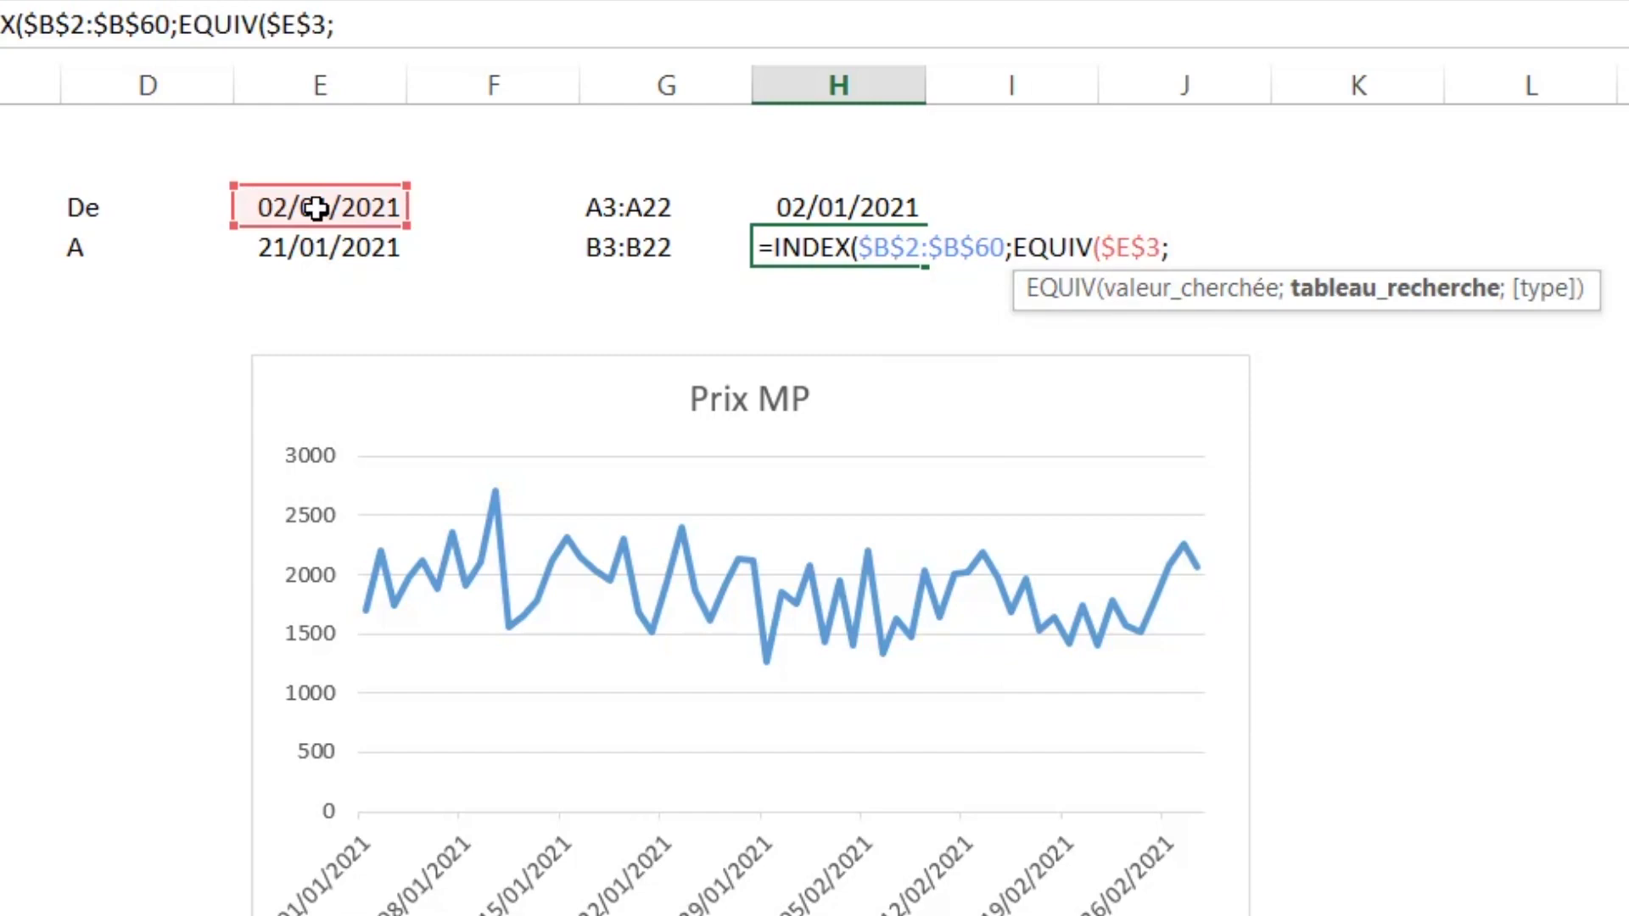
scroll(316, 207, "left", 3)
left_click_drag(68, 168, 60, 317)
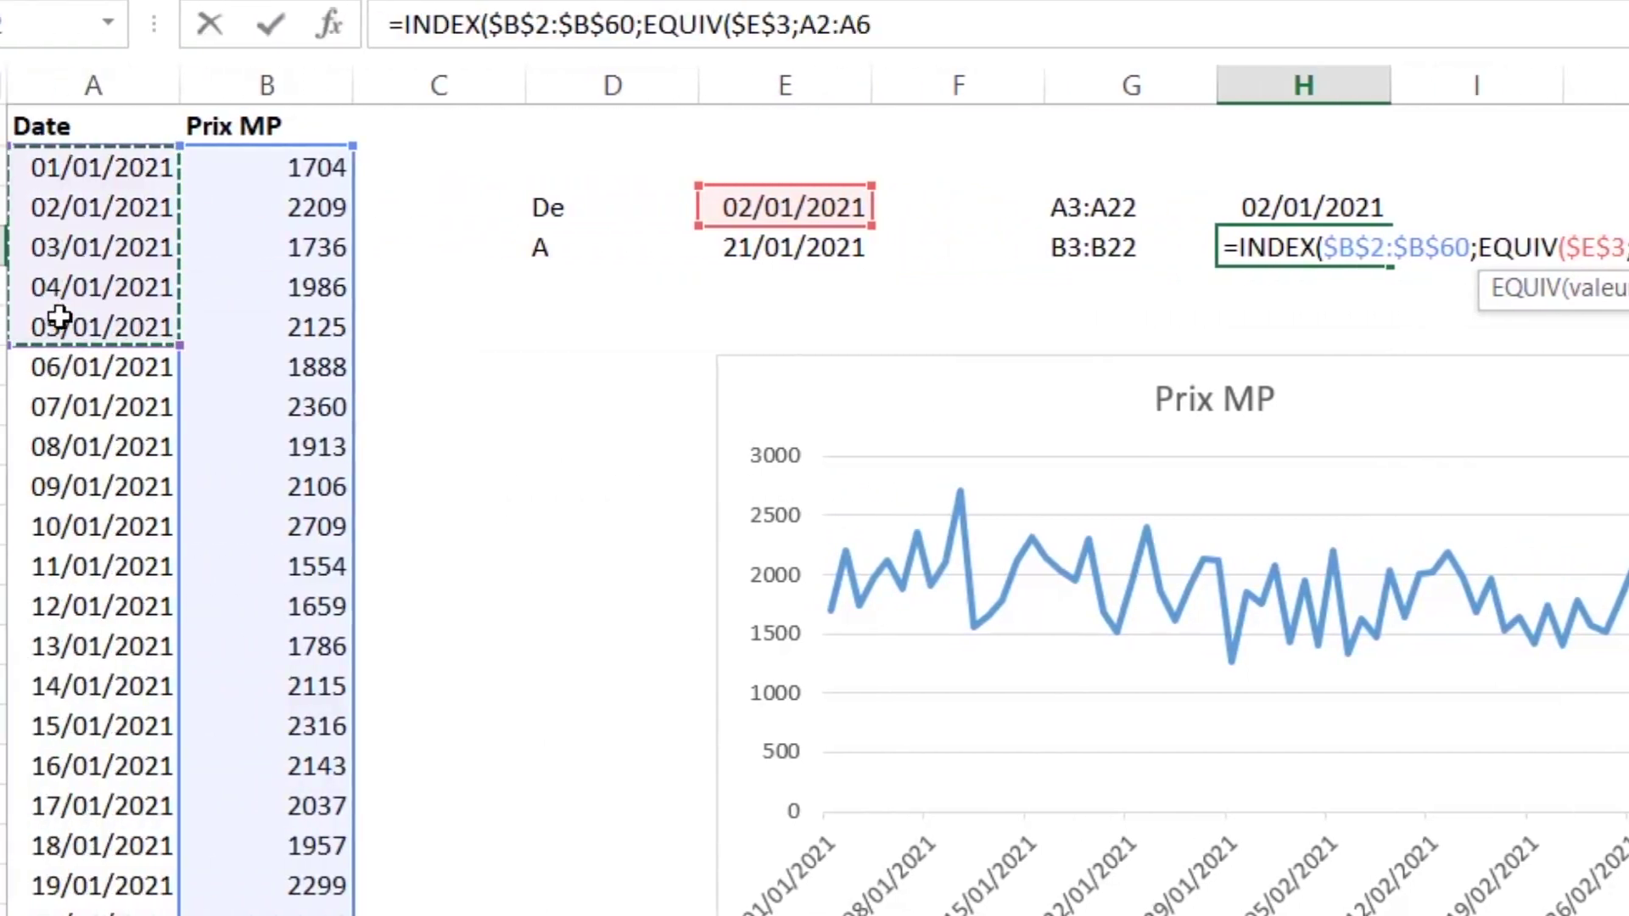
key("ctrl+shift+Down")
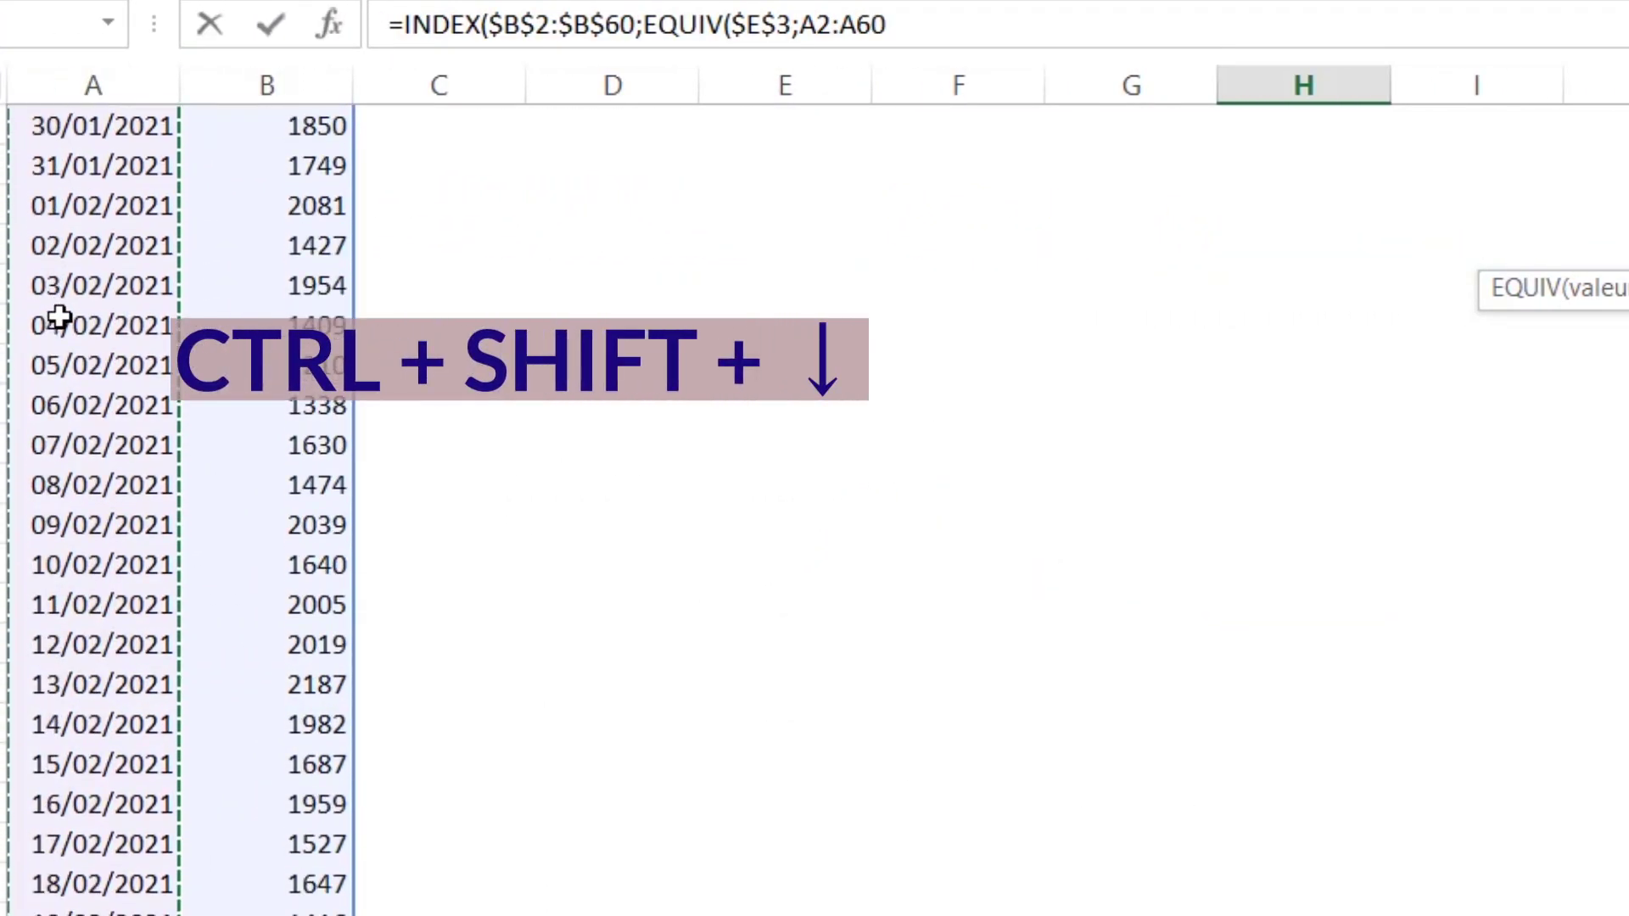
key("F4")
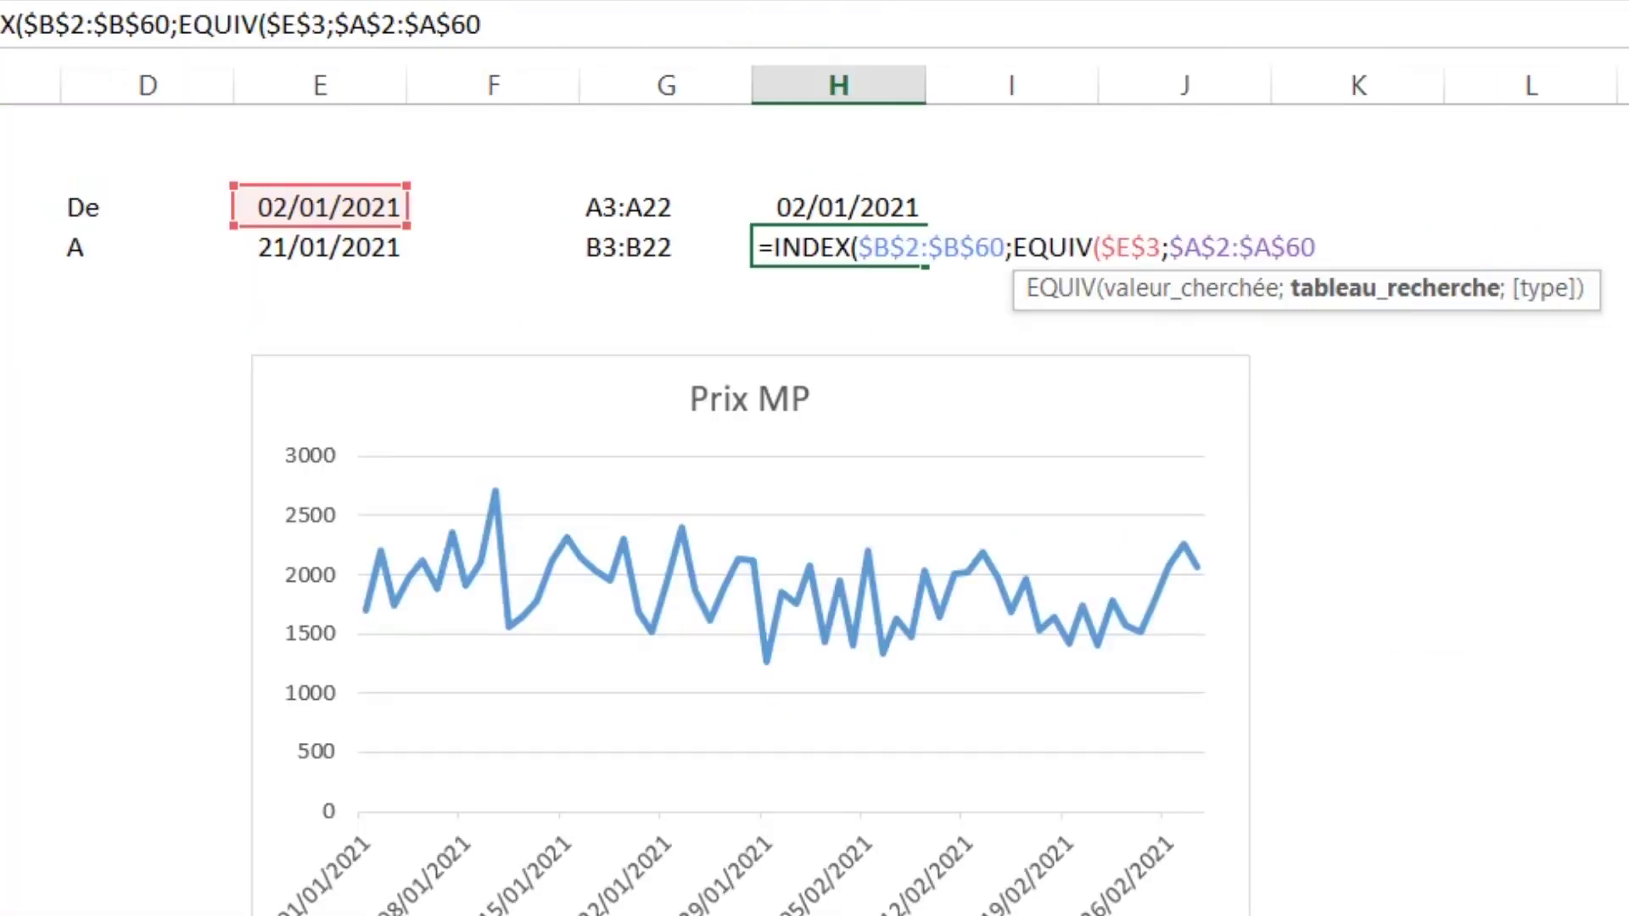
type(";")
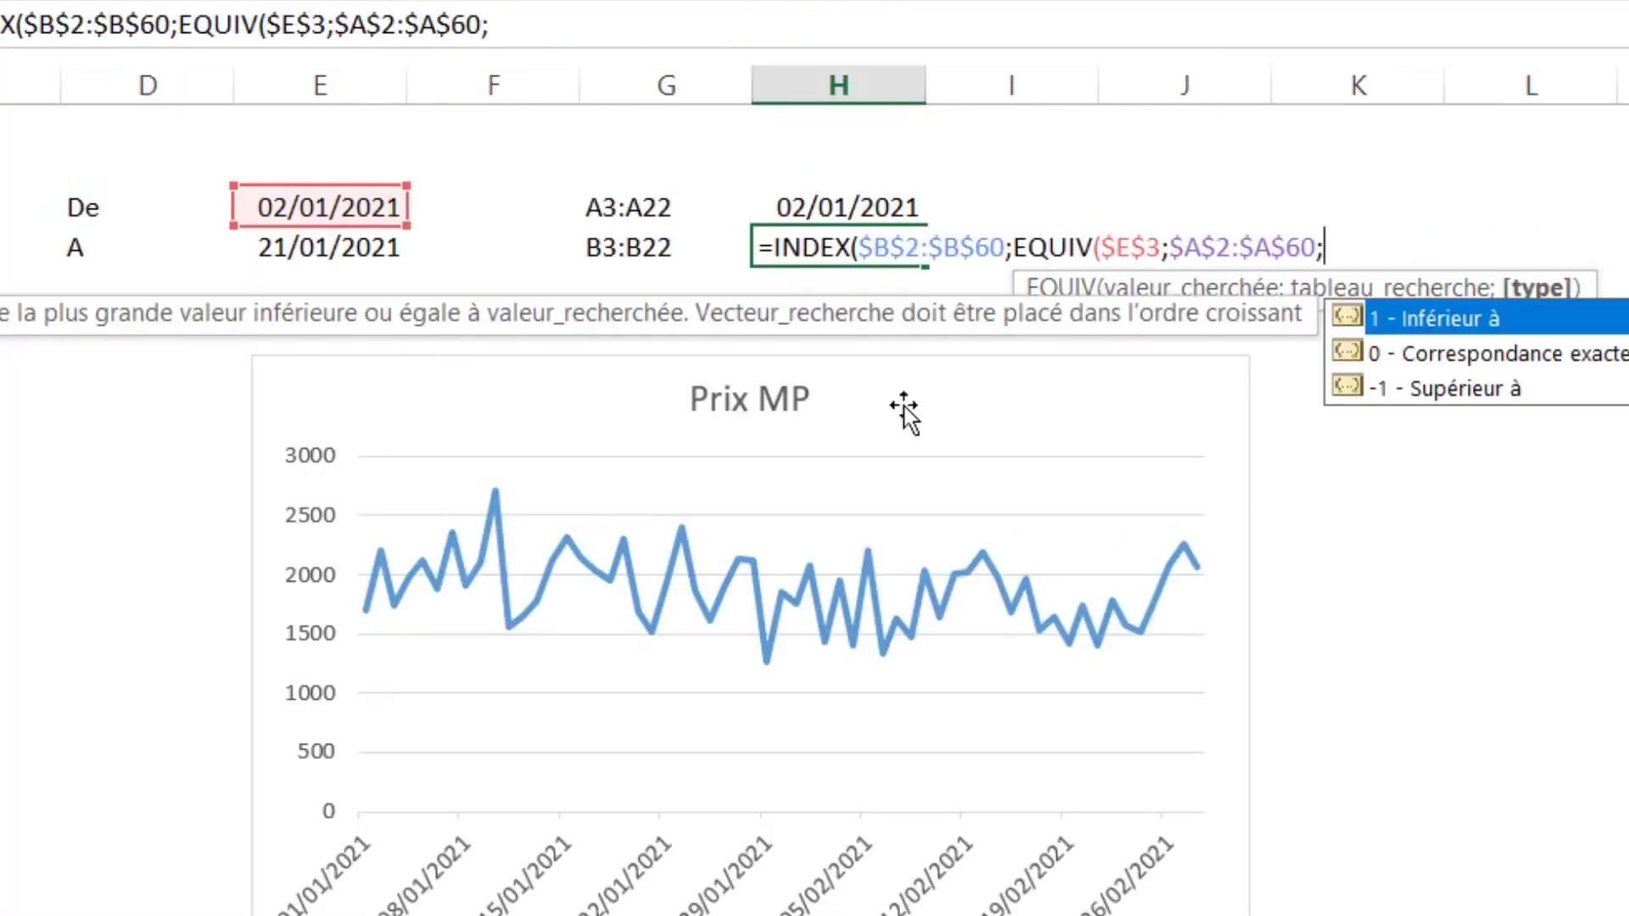
double_click(1460, 353)
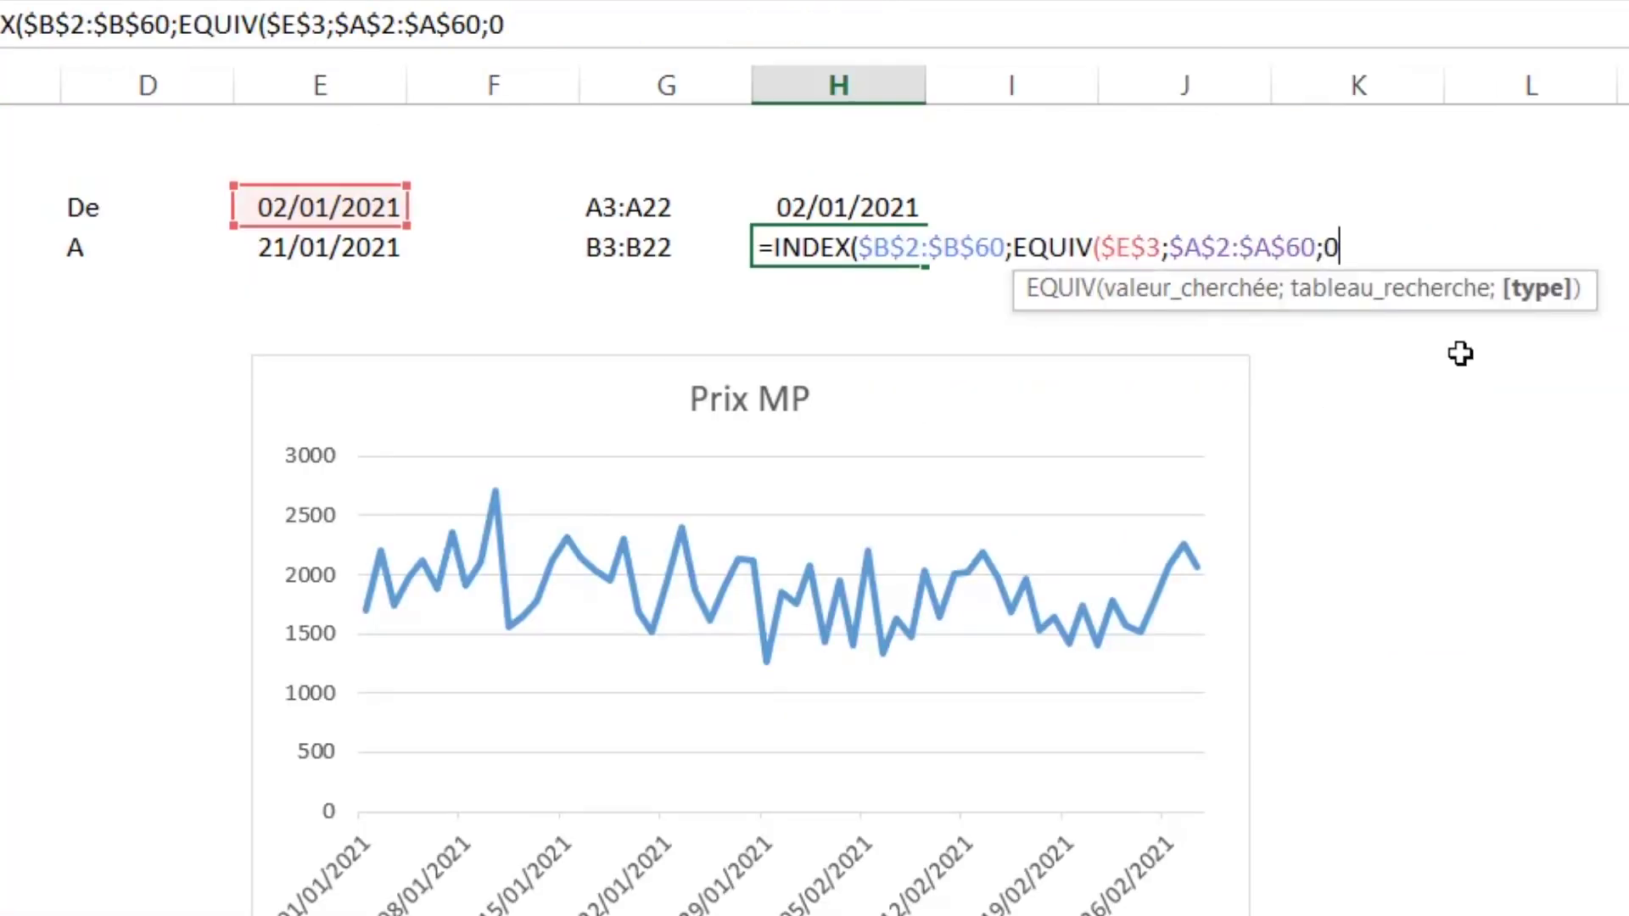
type(")")
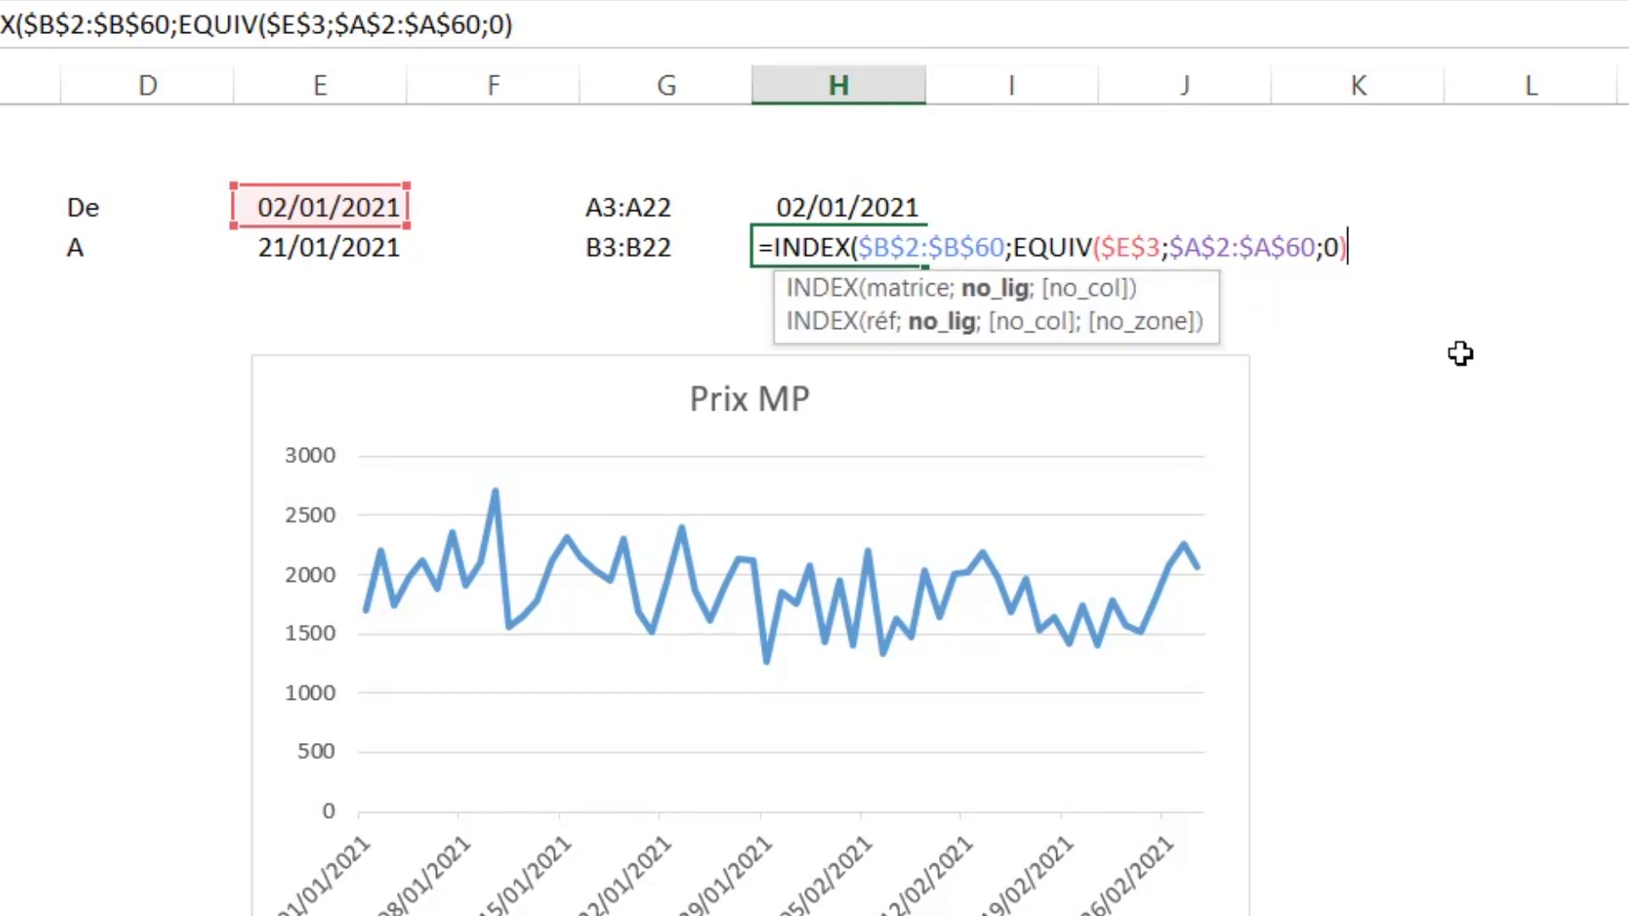
type(")")
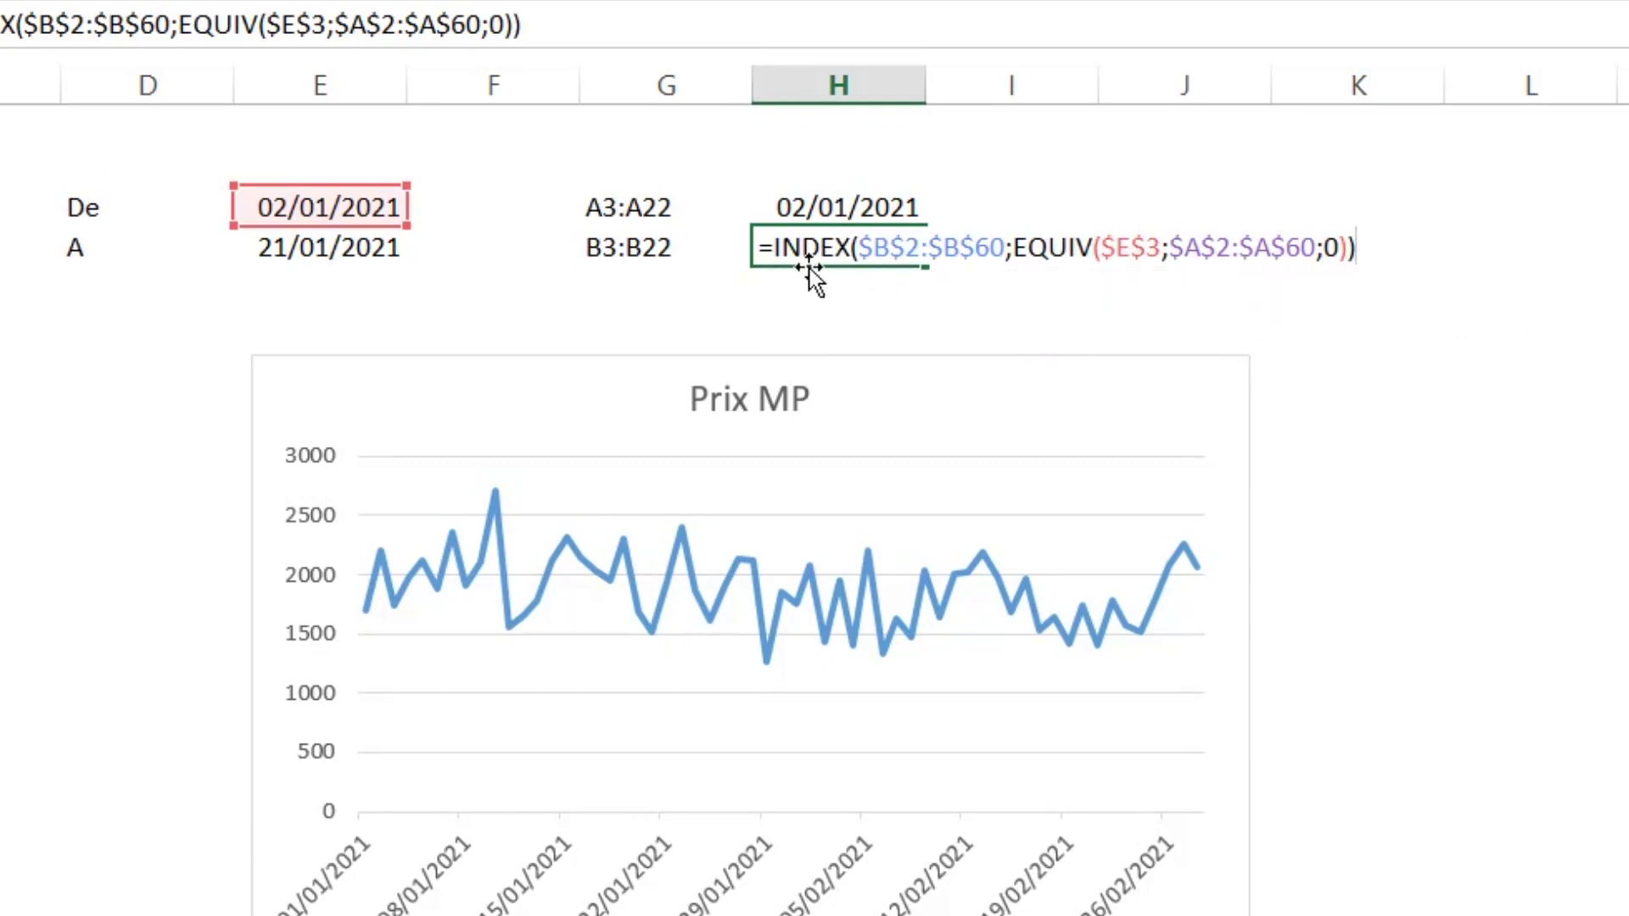
Step: Append a colon and a pasted copy of the INDEX(...) term to H4's formula
left_click_drag(774, 247, 1382, 252)
left_click(1369, 251)
type(":")
left_click_drag(770, 248, 1355, 248)
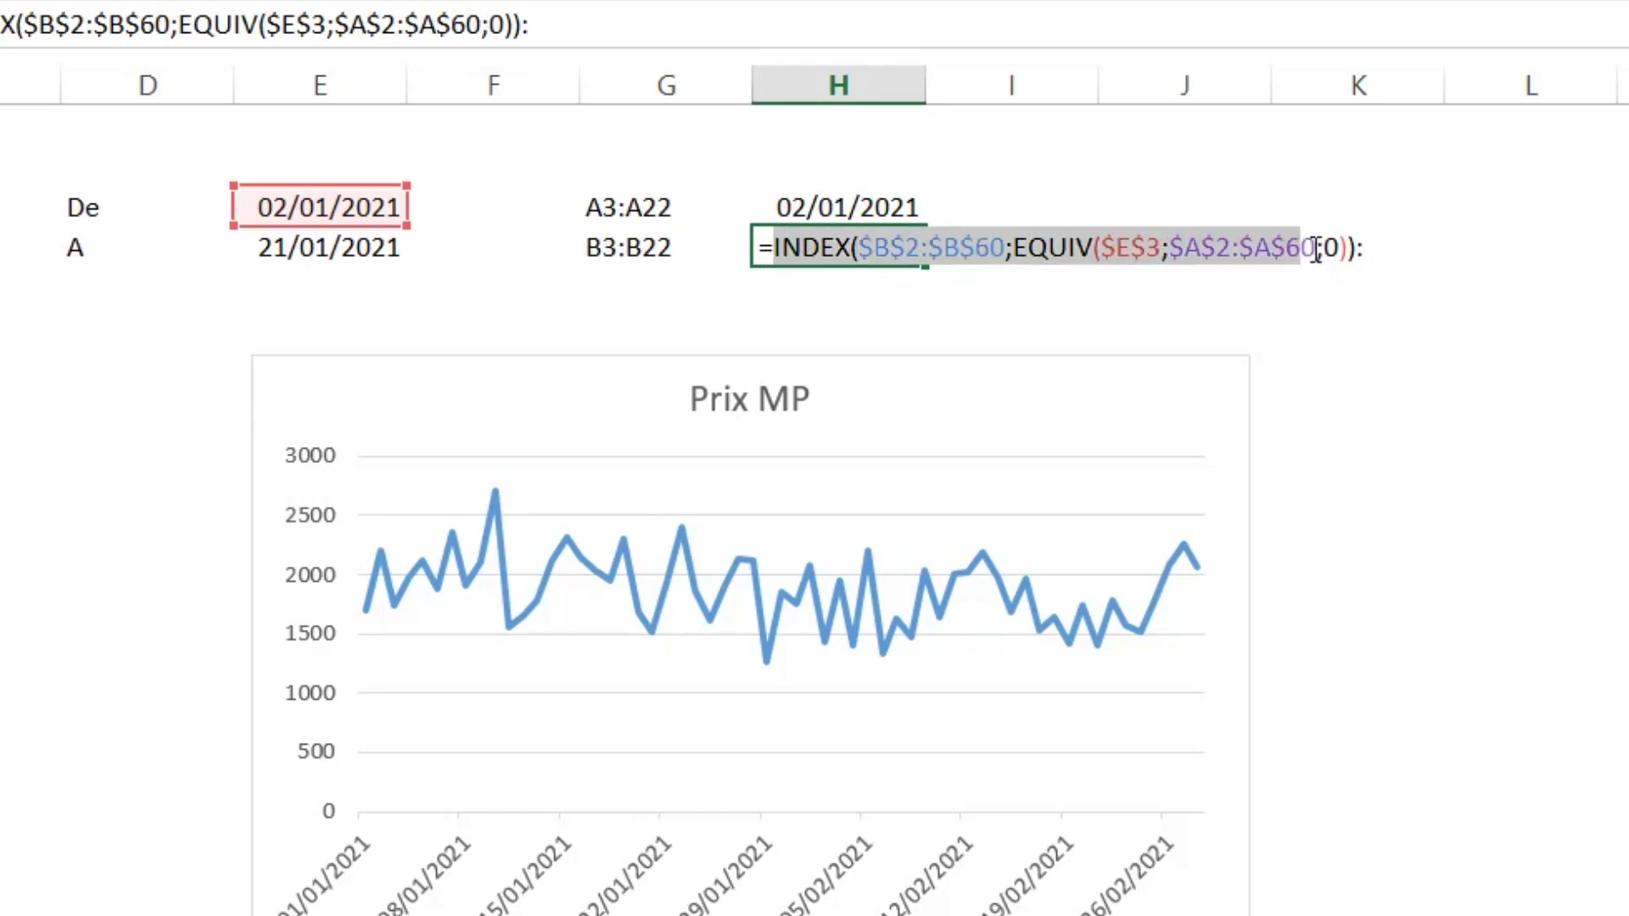
key("ctrl+c")
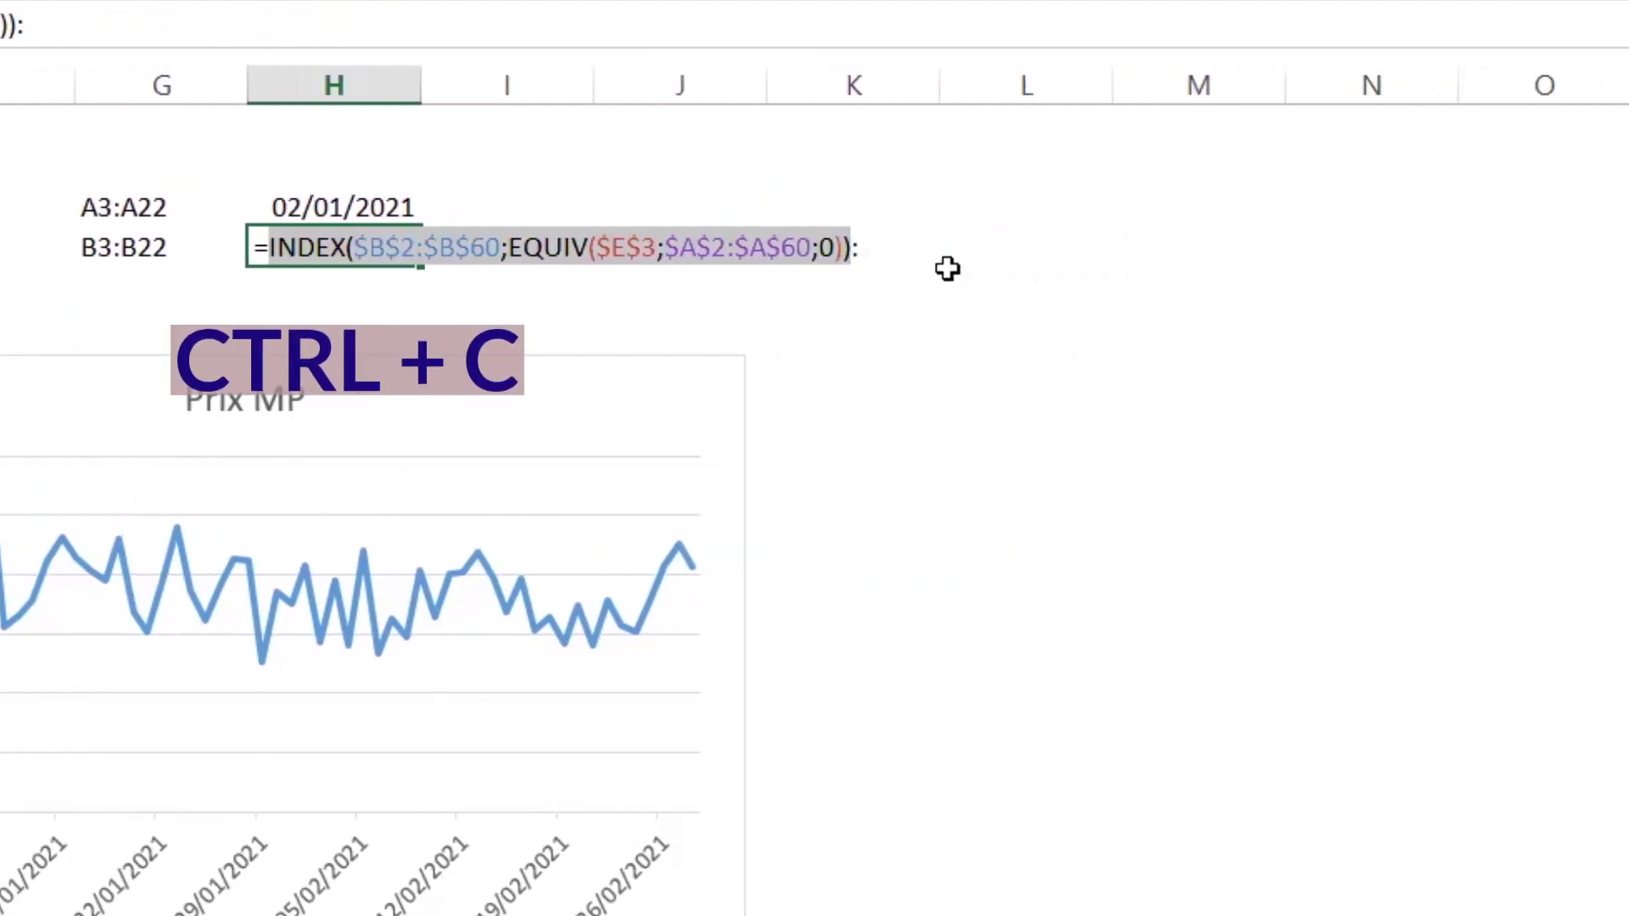
left_click(916, 247)
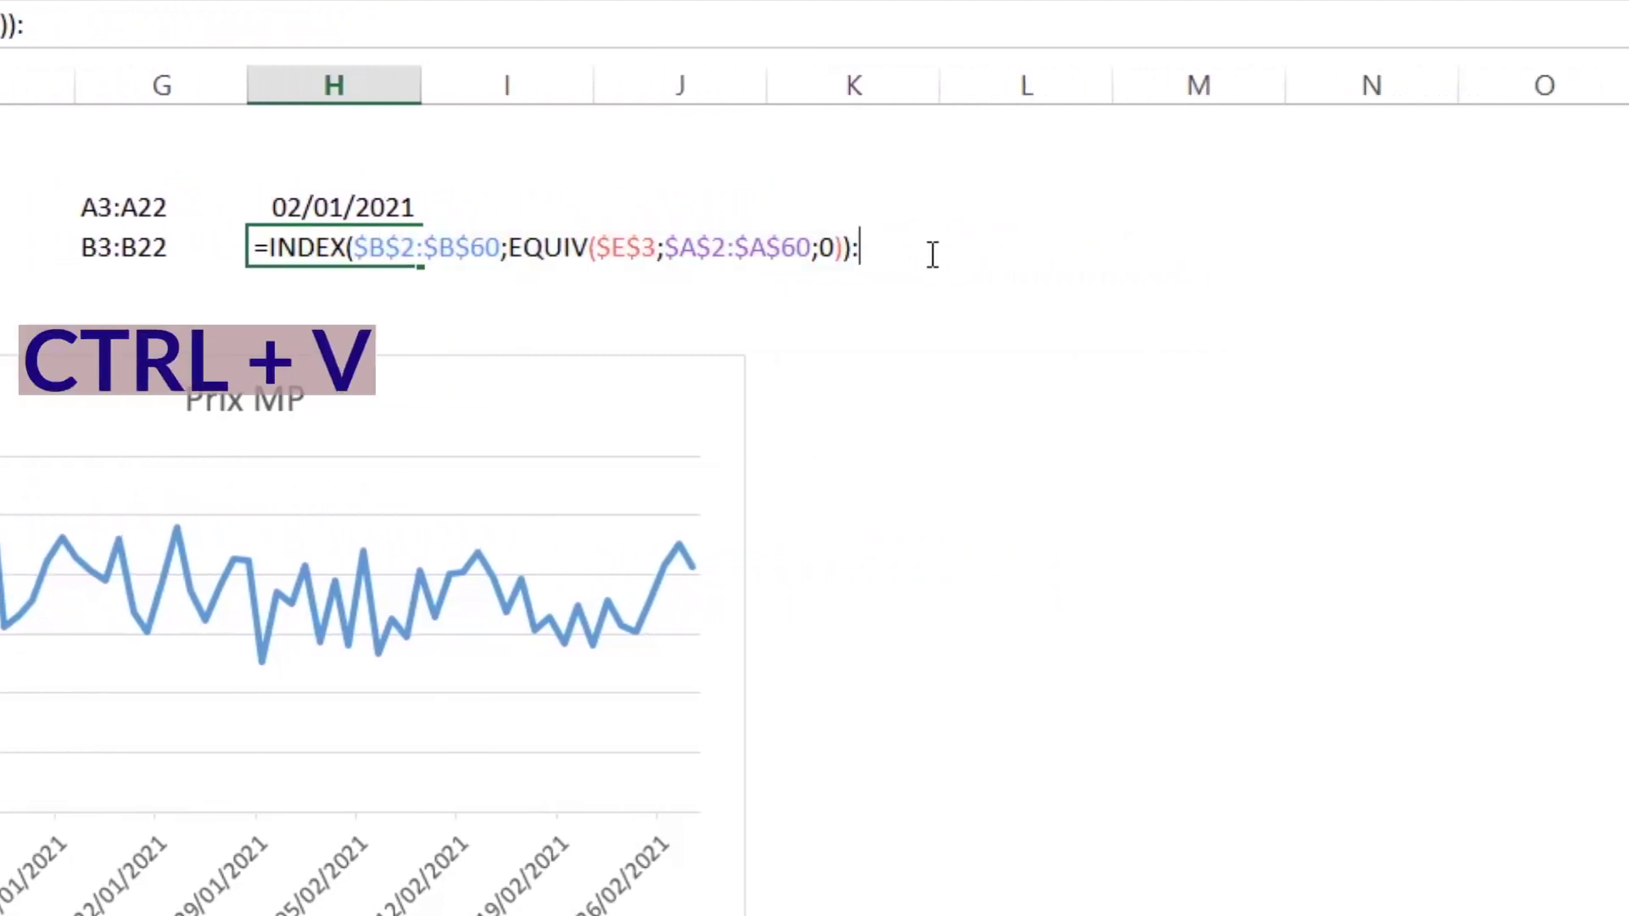
key("ctrl+v")
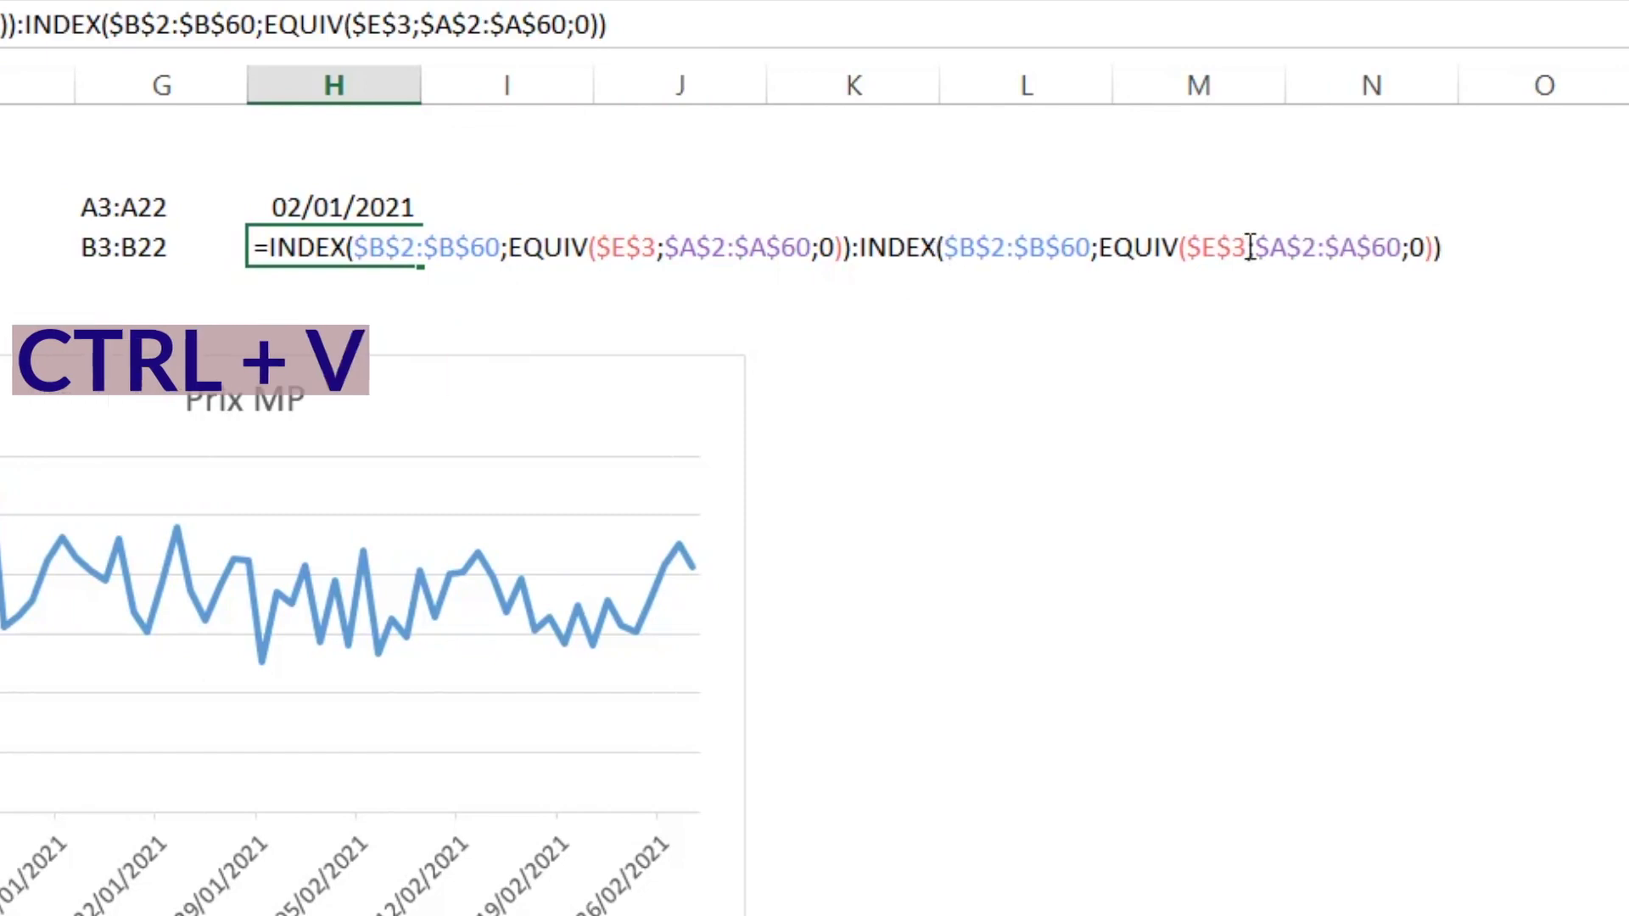
Step: Change the second $E$3 to $E$4 and commit, so H4 shows 1736
left_click(1237, 251)
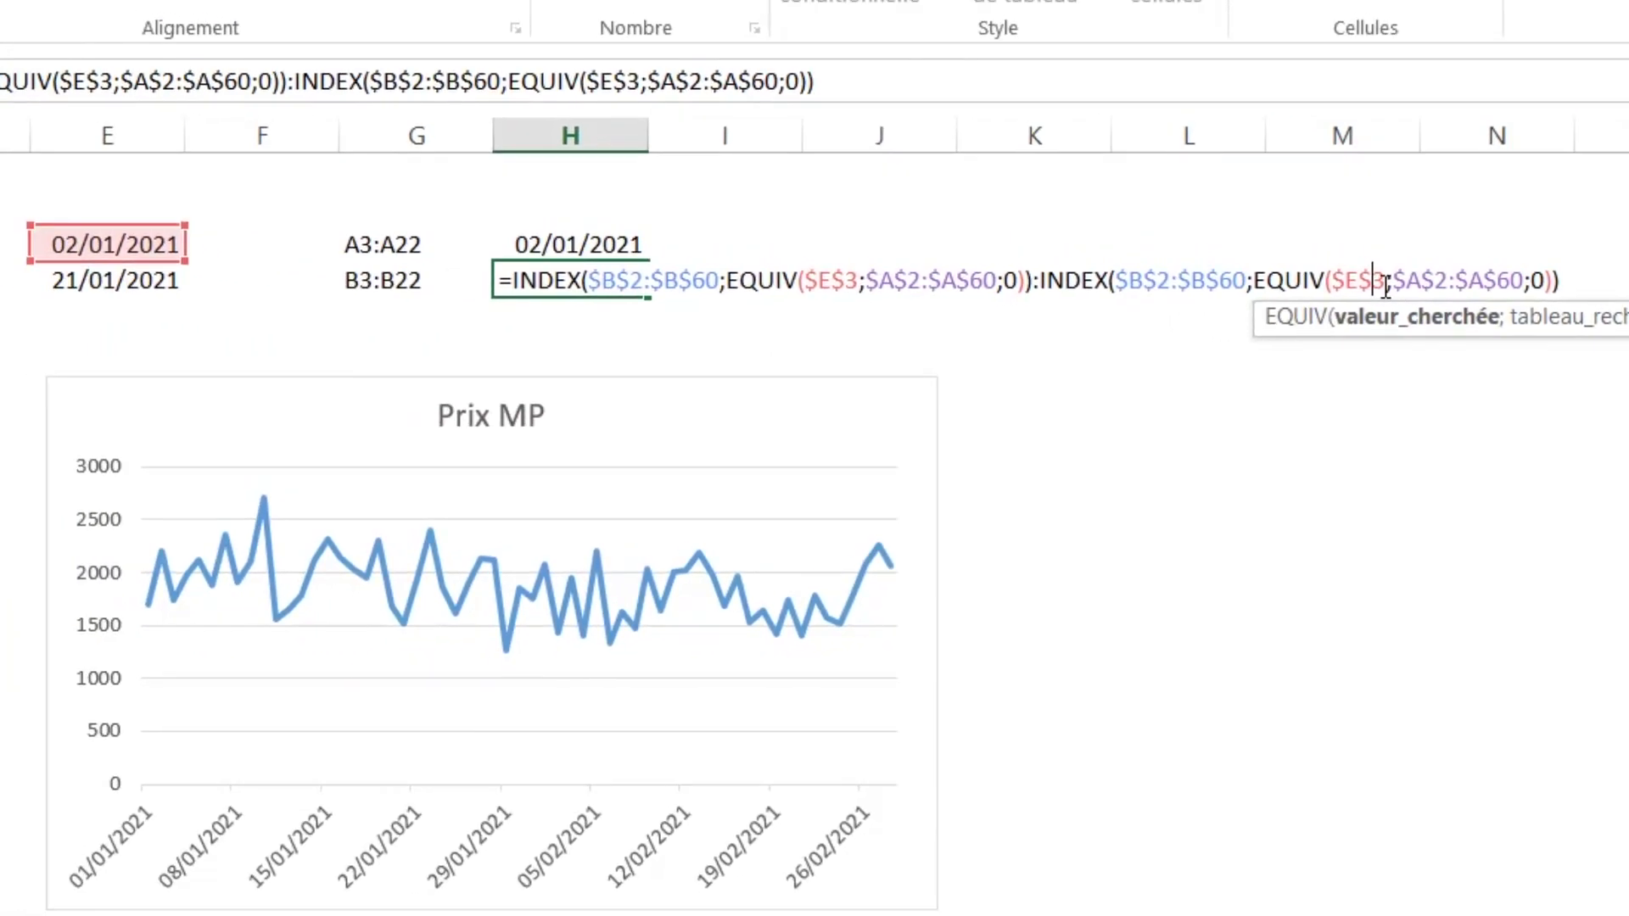
key("Delete")
type("4")
key("End")
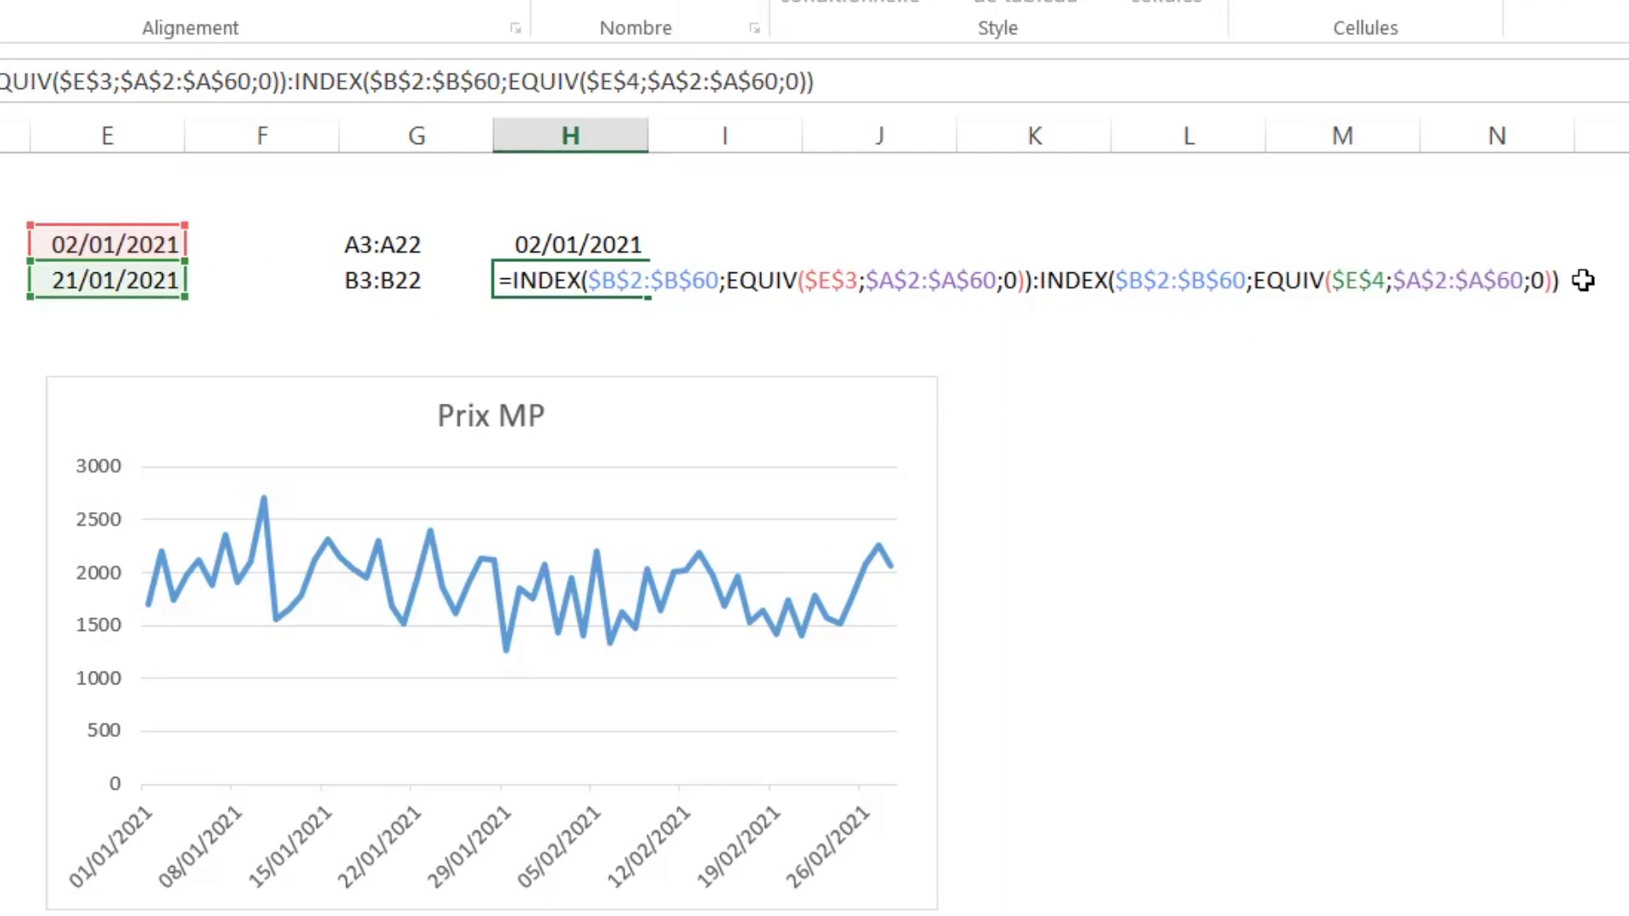
key("Return")
left_click(590, 279)
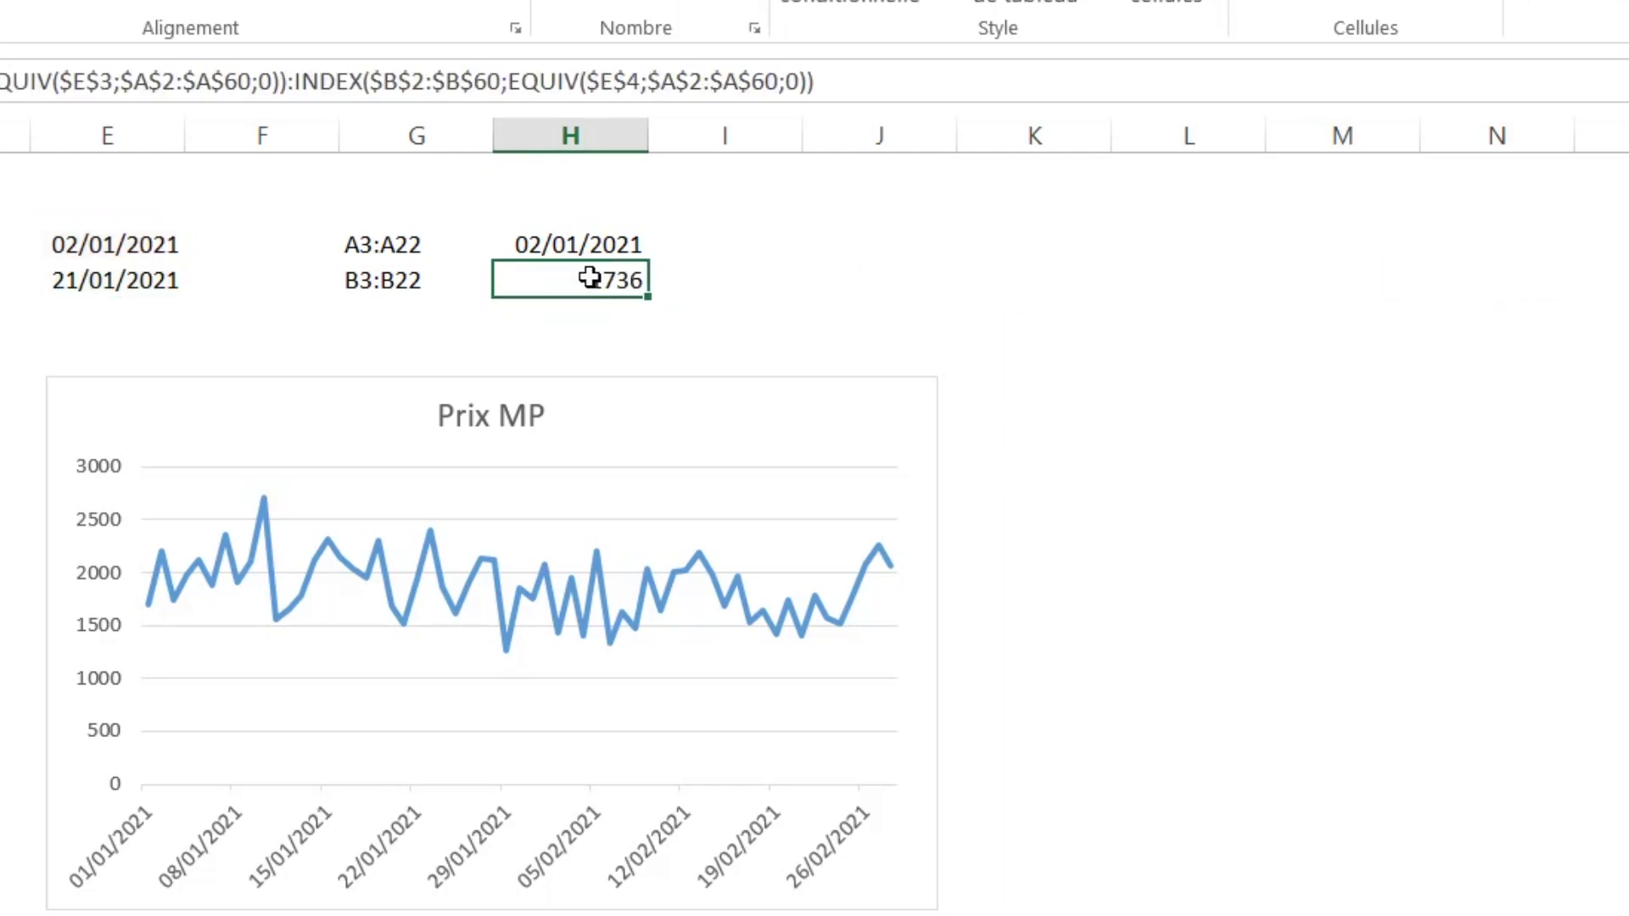
Step: Leave H4 unchanged, show the FORMULES tools beside the chart, and move to H3
left_click_drag(844, 81, 2, 82)
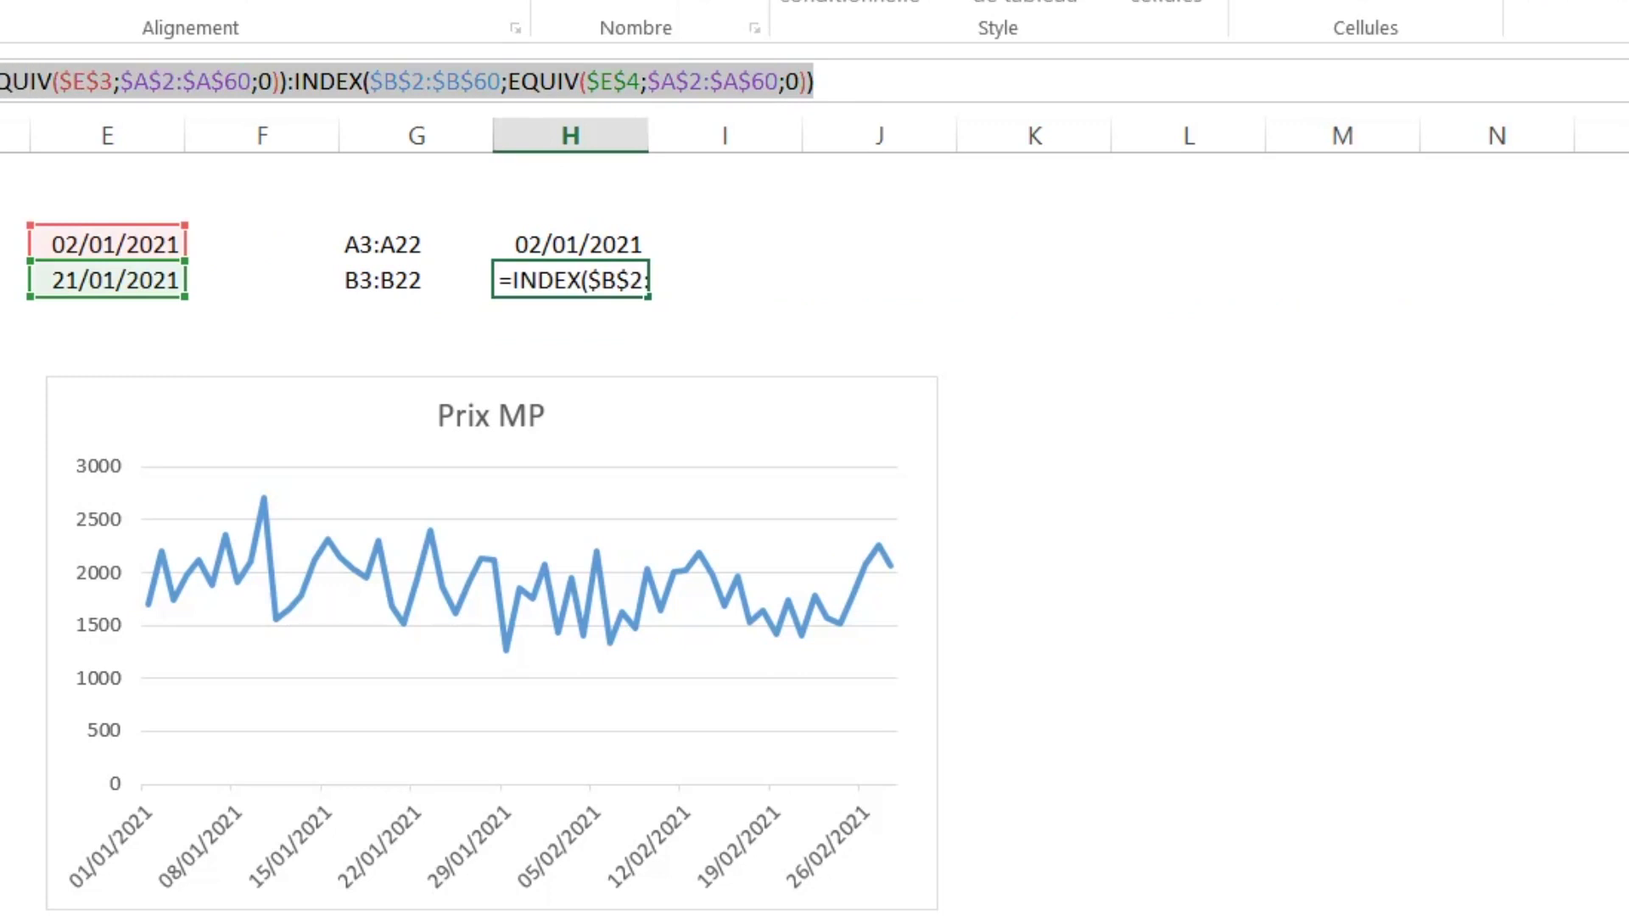
key("Escape")
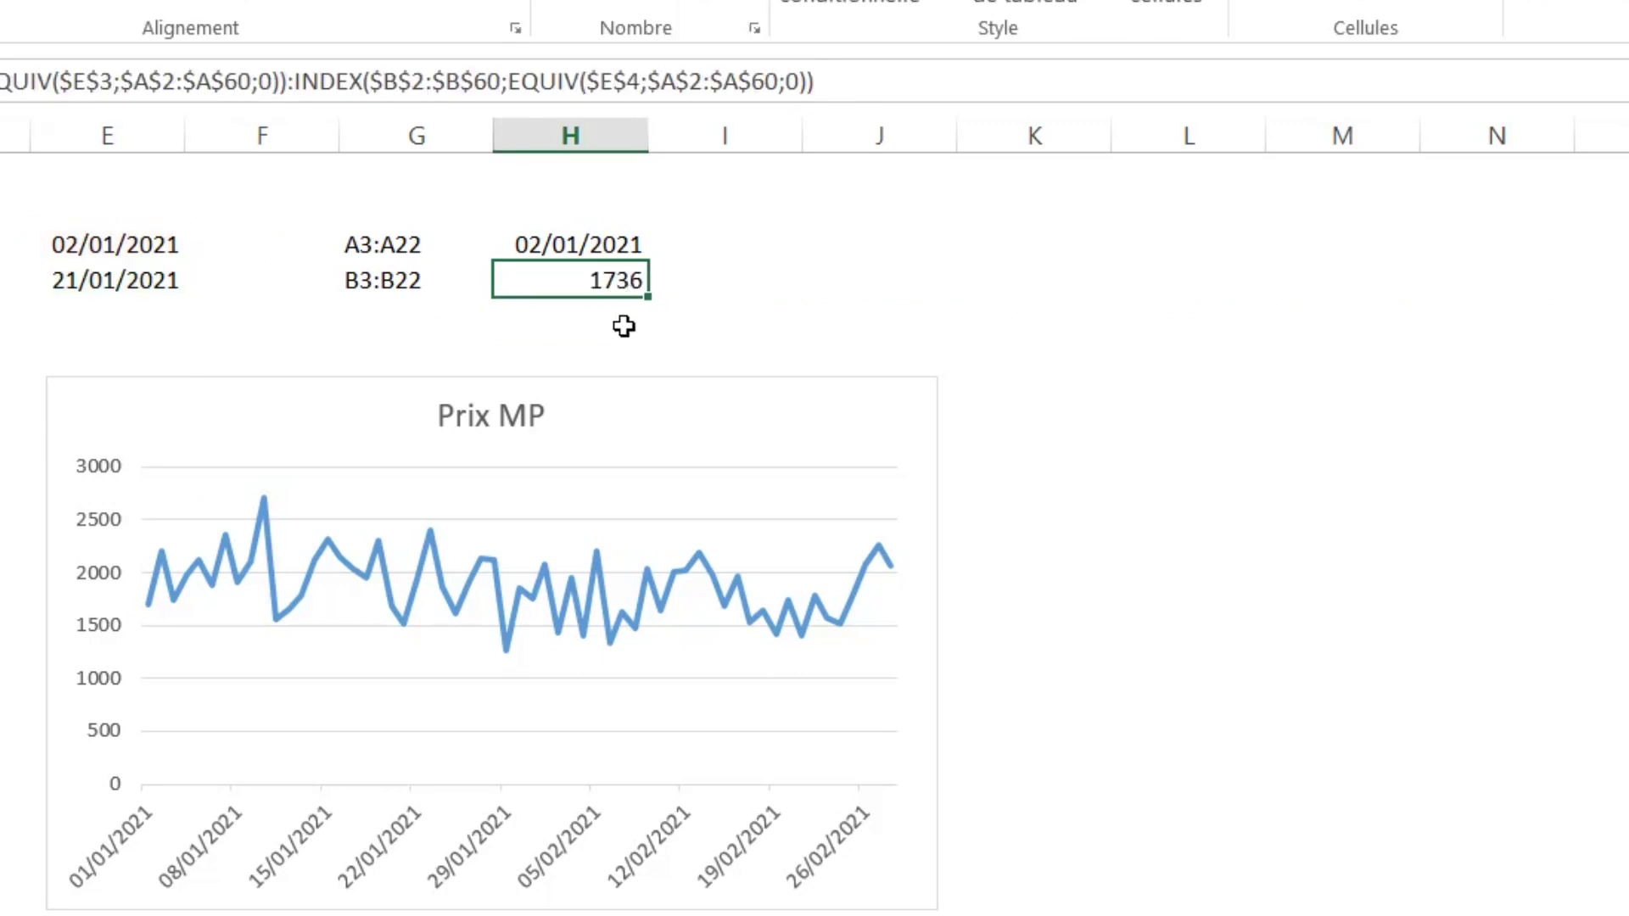
left_click(674, 440)
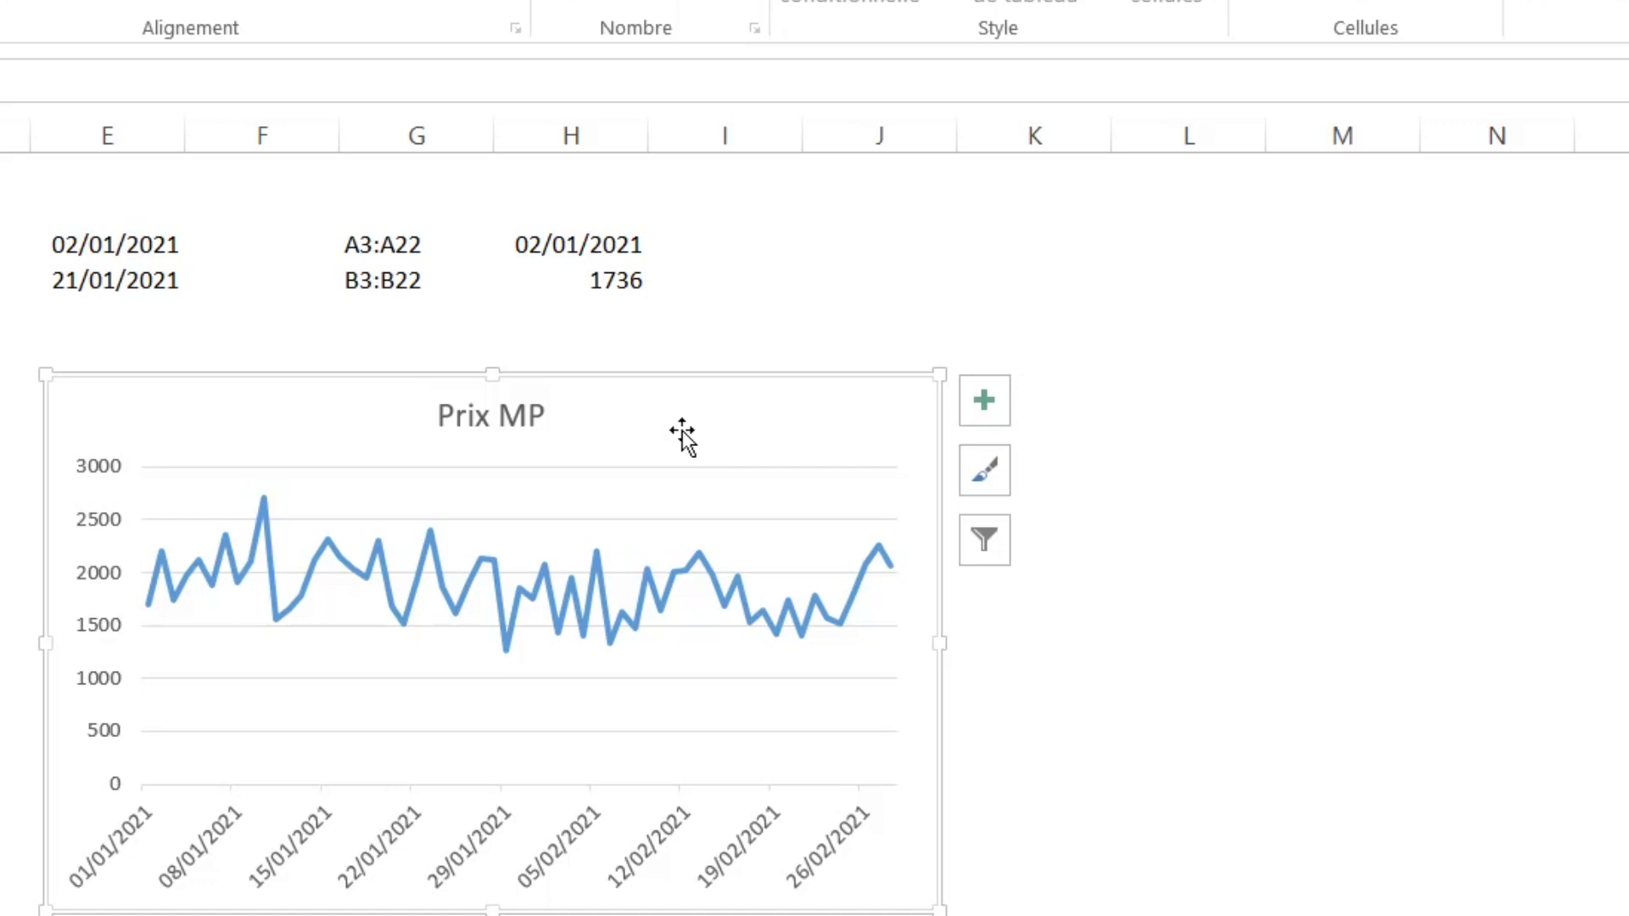
left_click(879, 276)
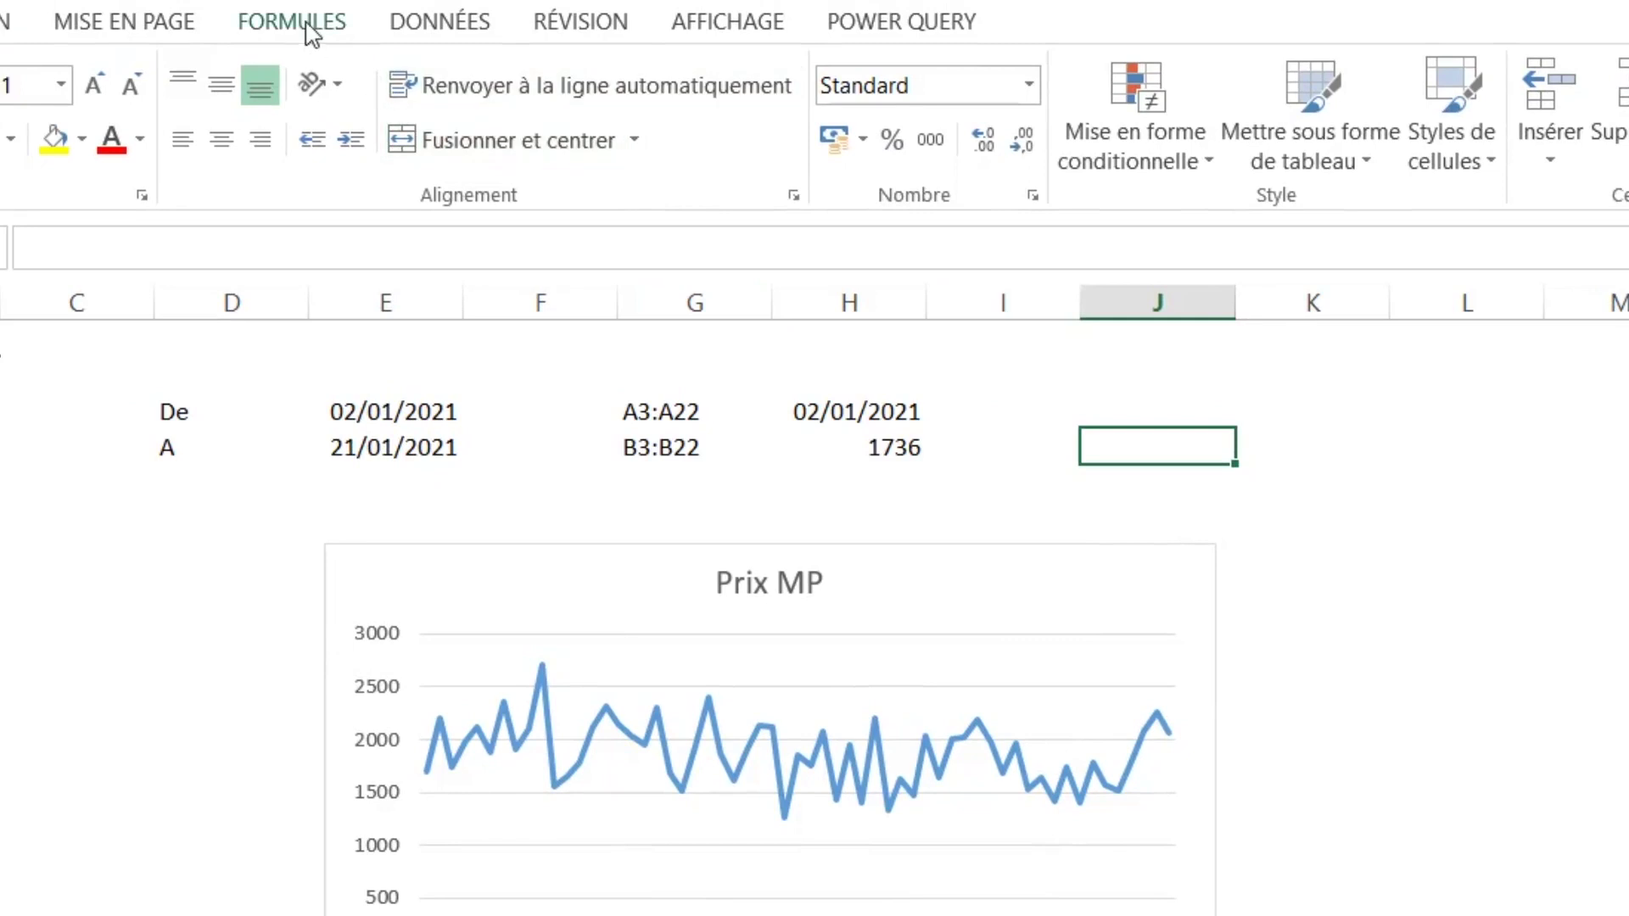
left_click(313, 25)
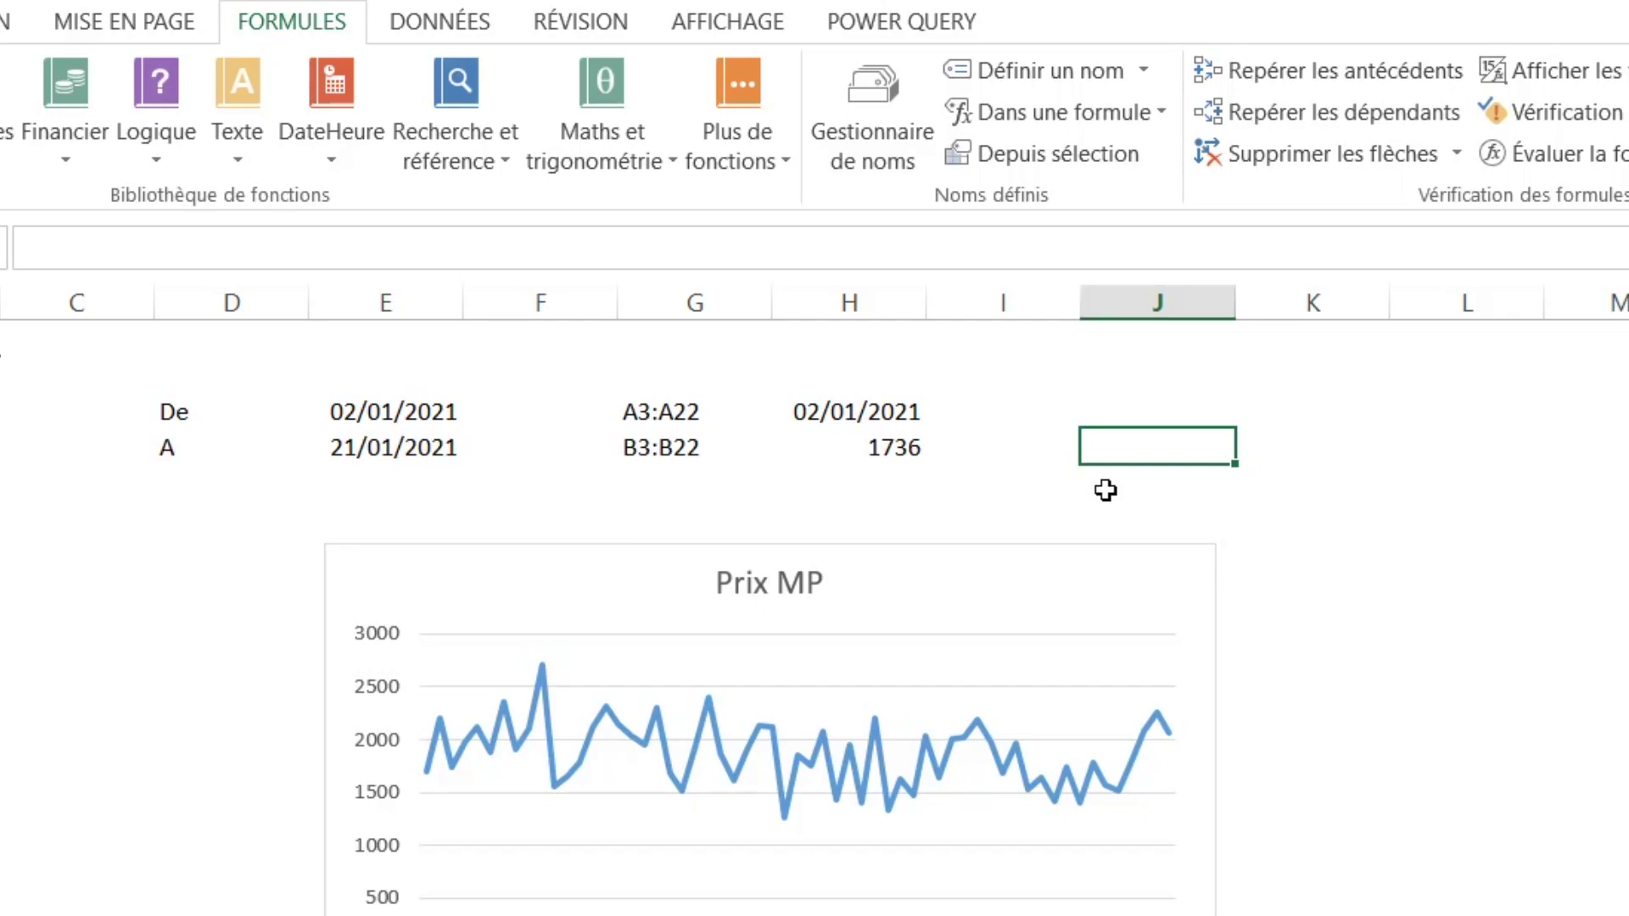
key("Up")
key("Left")
key("Left")
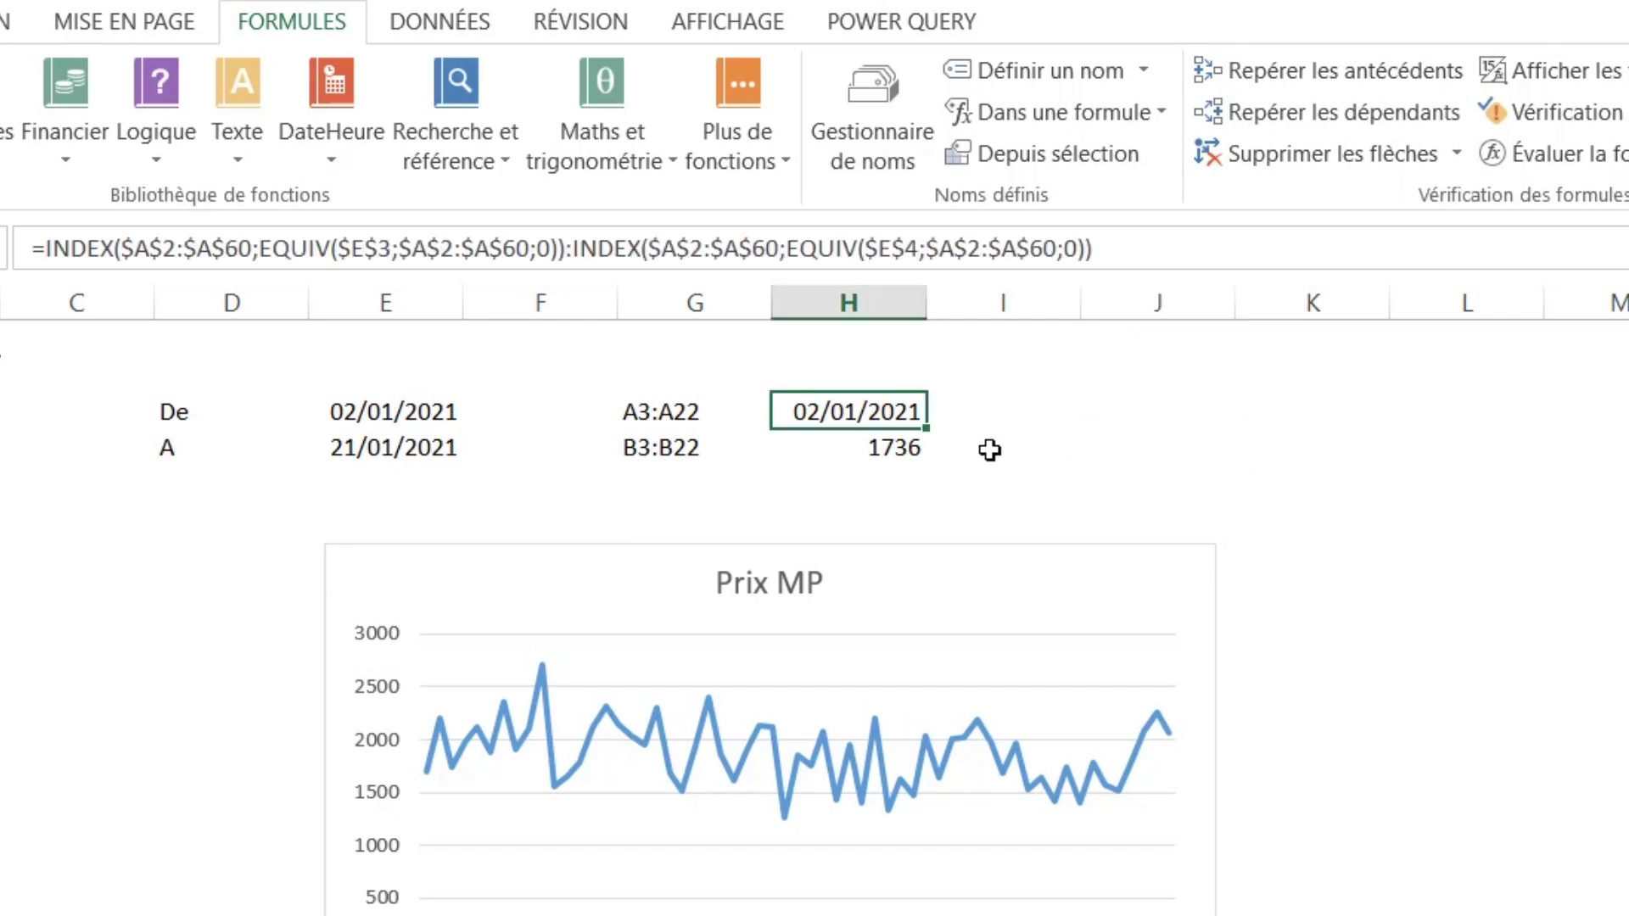
Step: Fill the De and A date cells E3:E4 orange
left_click_drag(657, 411, 649, 449)
left_click(93, 30)
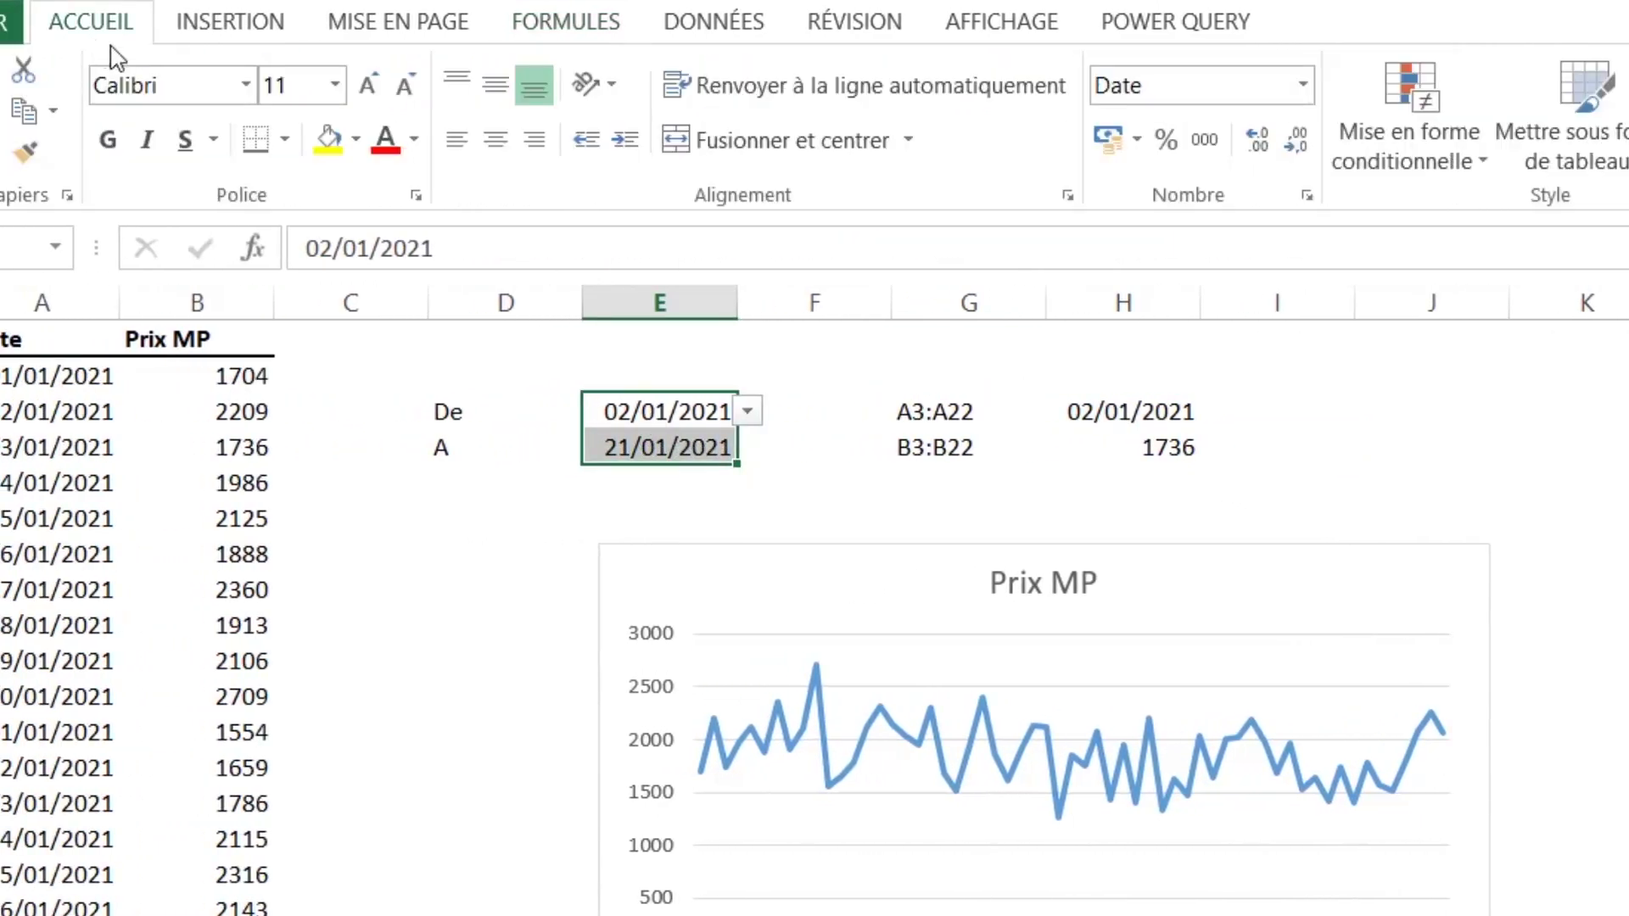
left_click(355, 138)
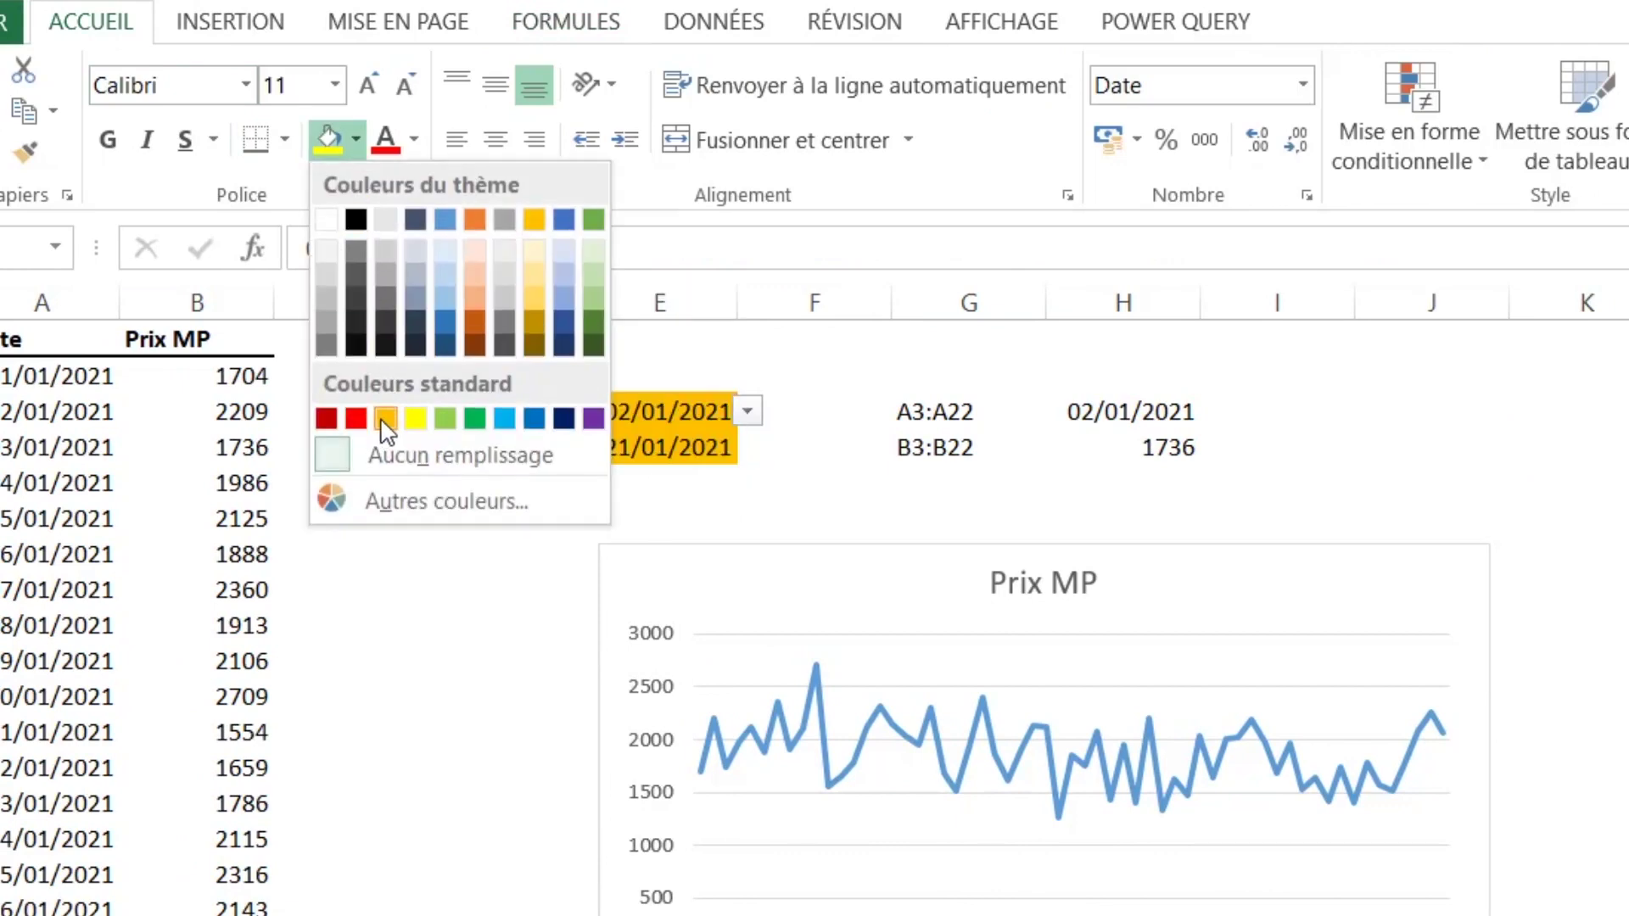
left_click(384, 419)
left_click(683, 450)
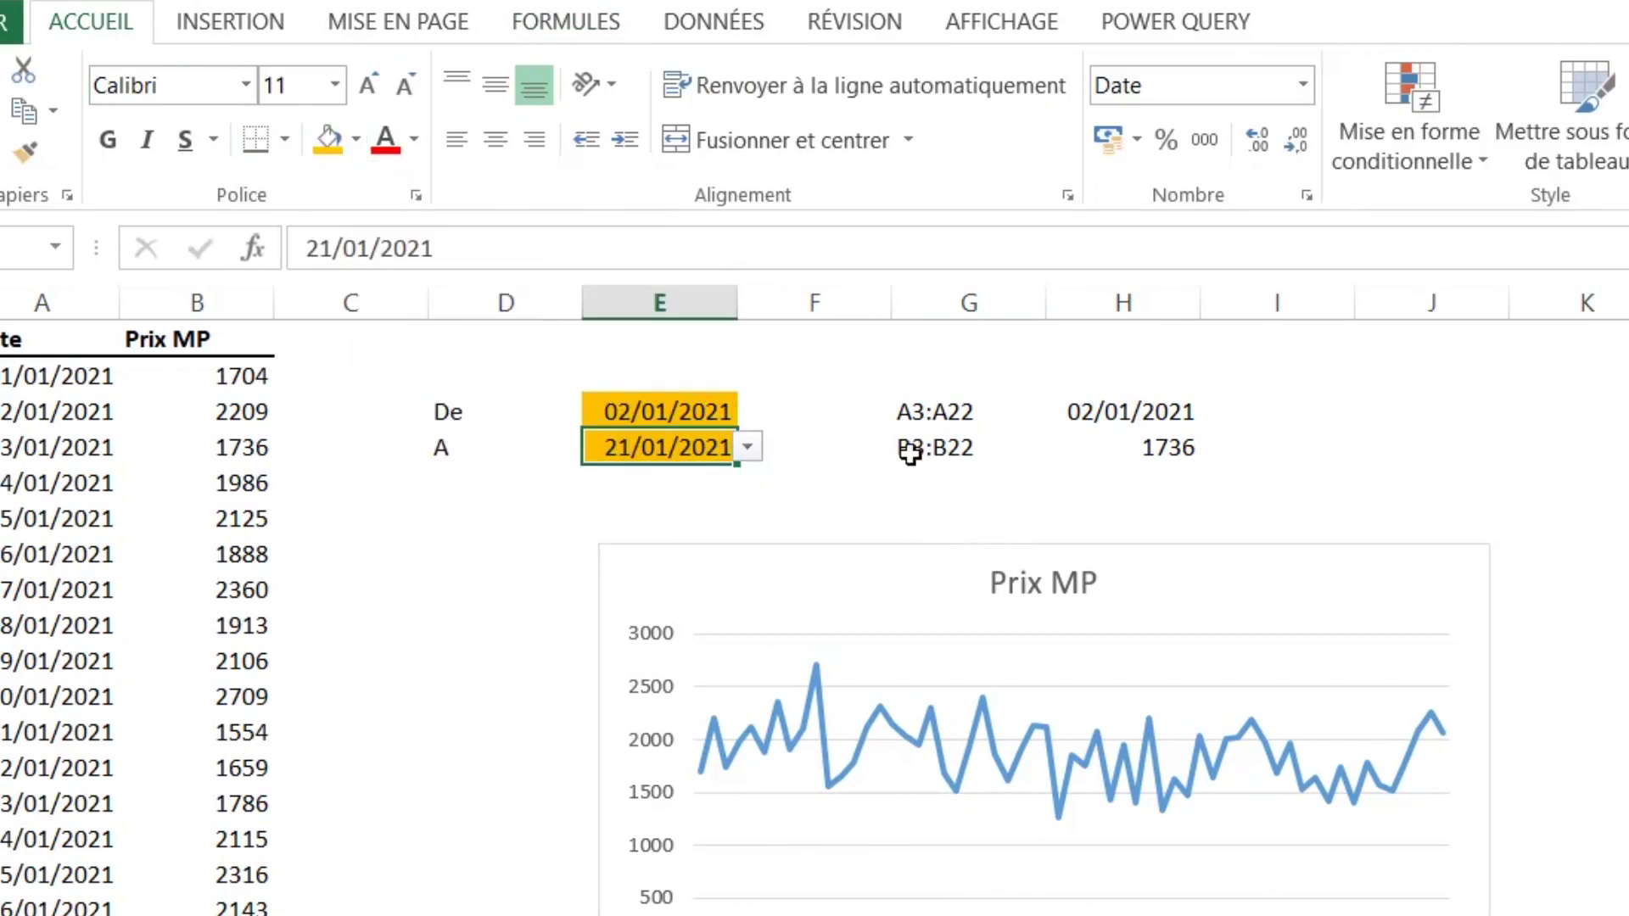
Step: Label the results with 'date' in I3 and 'prix' in I4
left_click(1272, 409)
left_click(1148, 412)
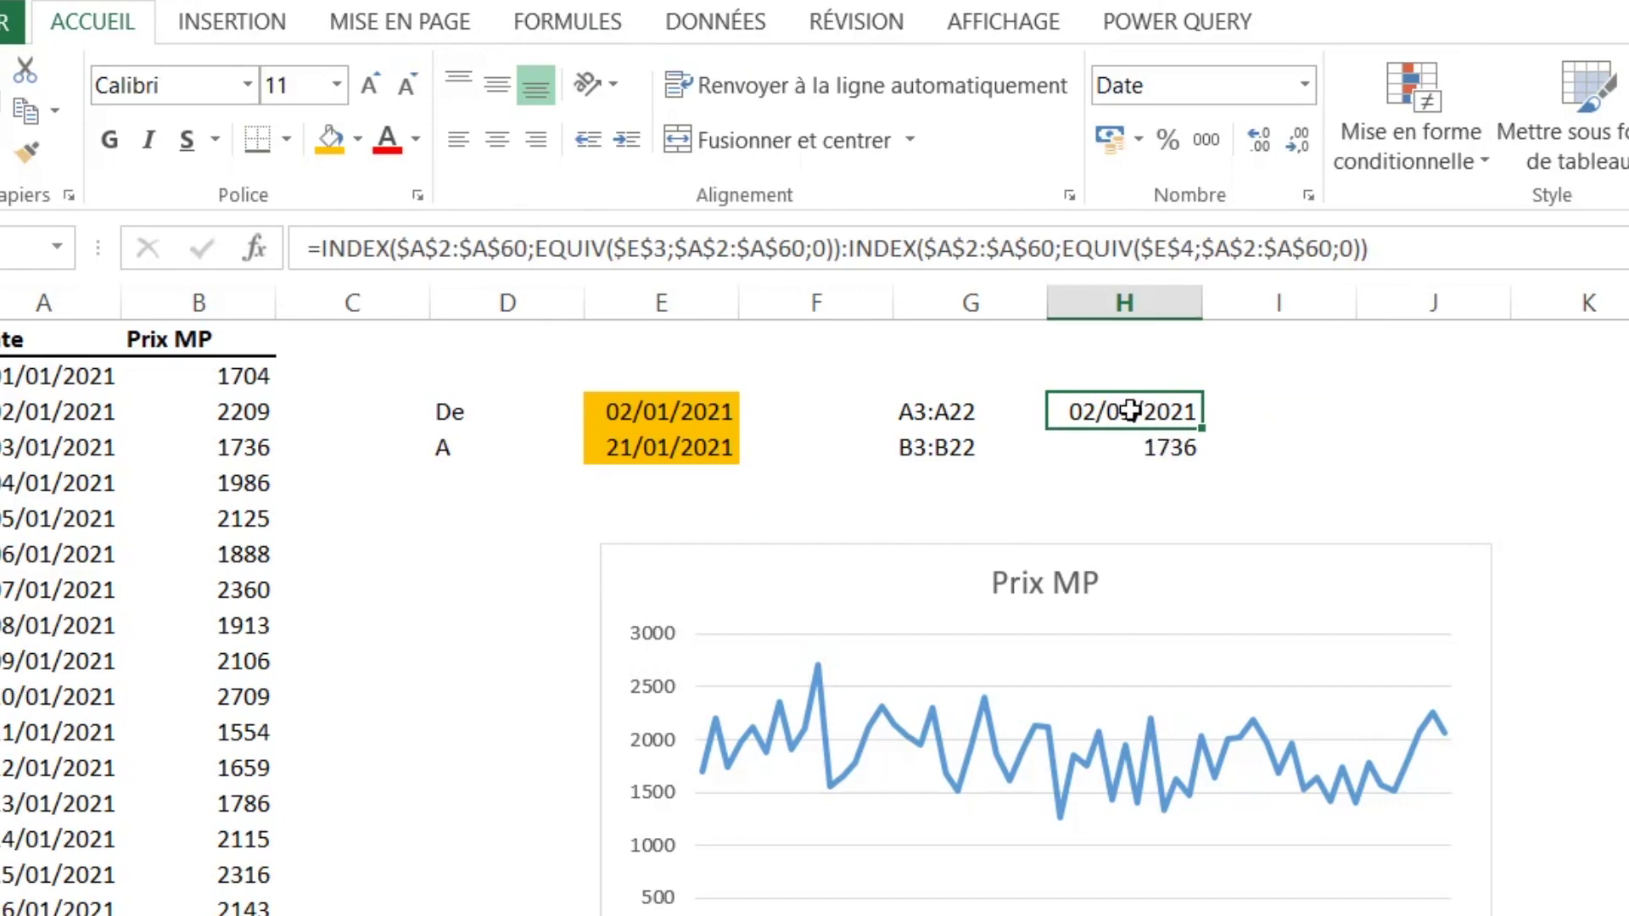
left_click(1295, 409)
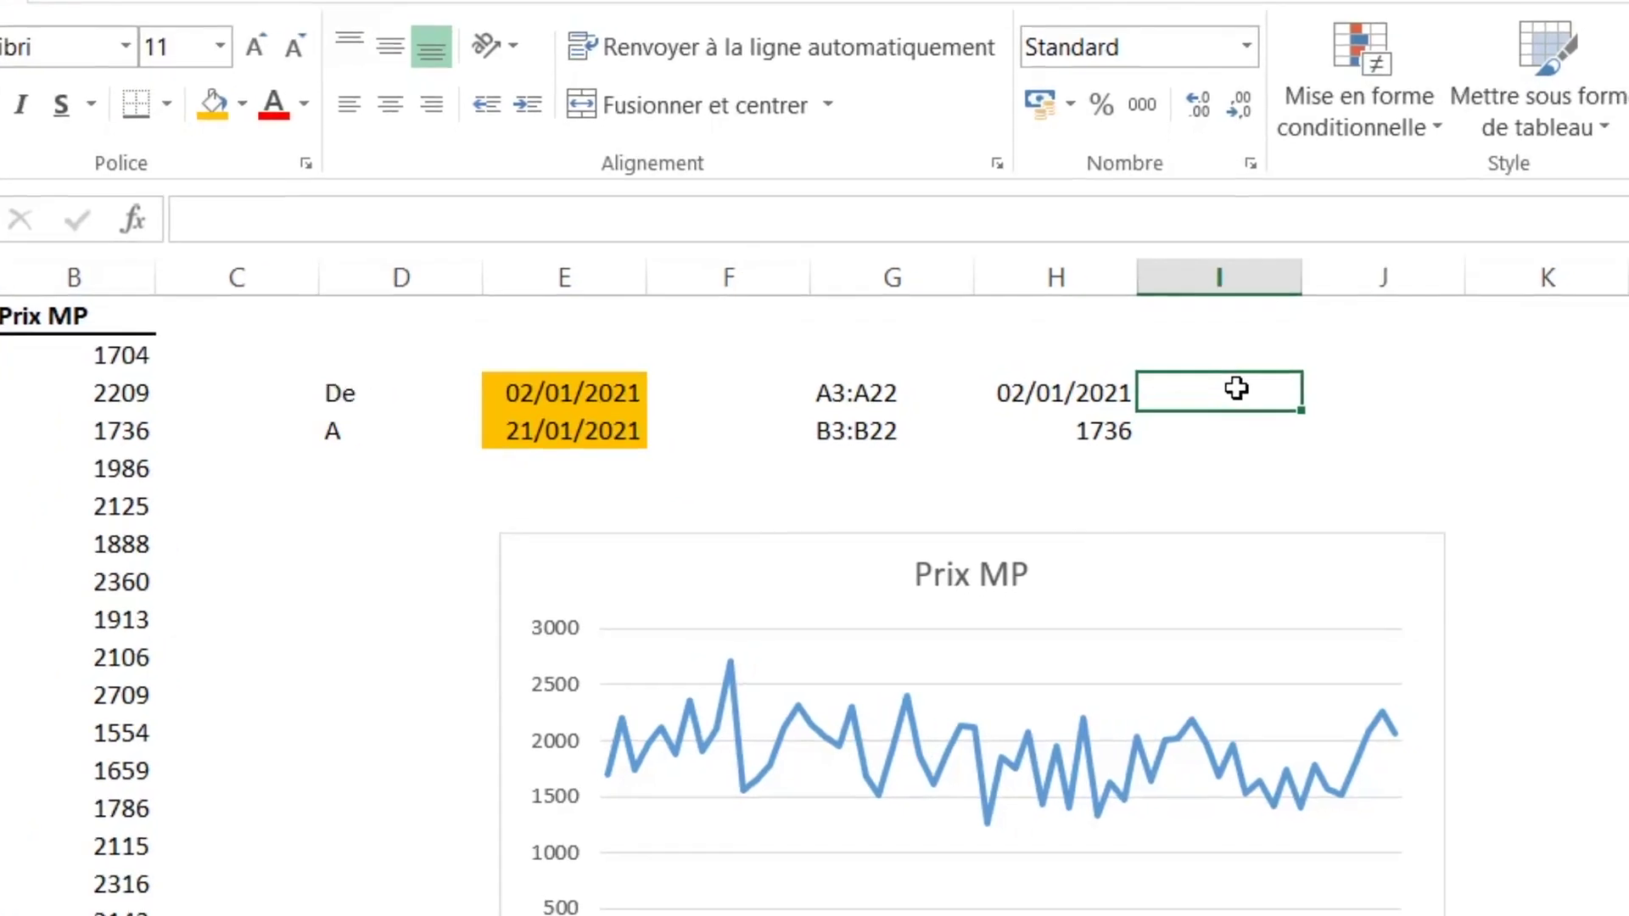
type("date")
key("Return")
left_click(780, 361)
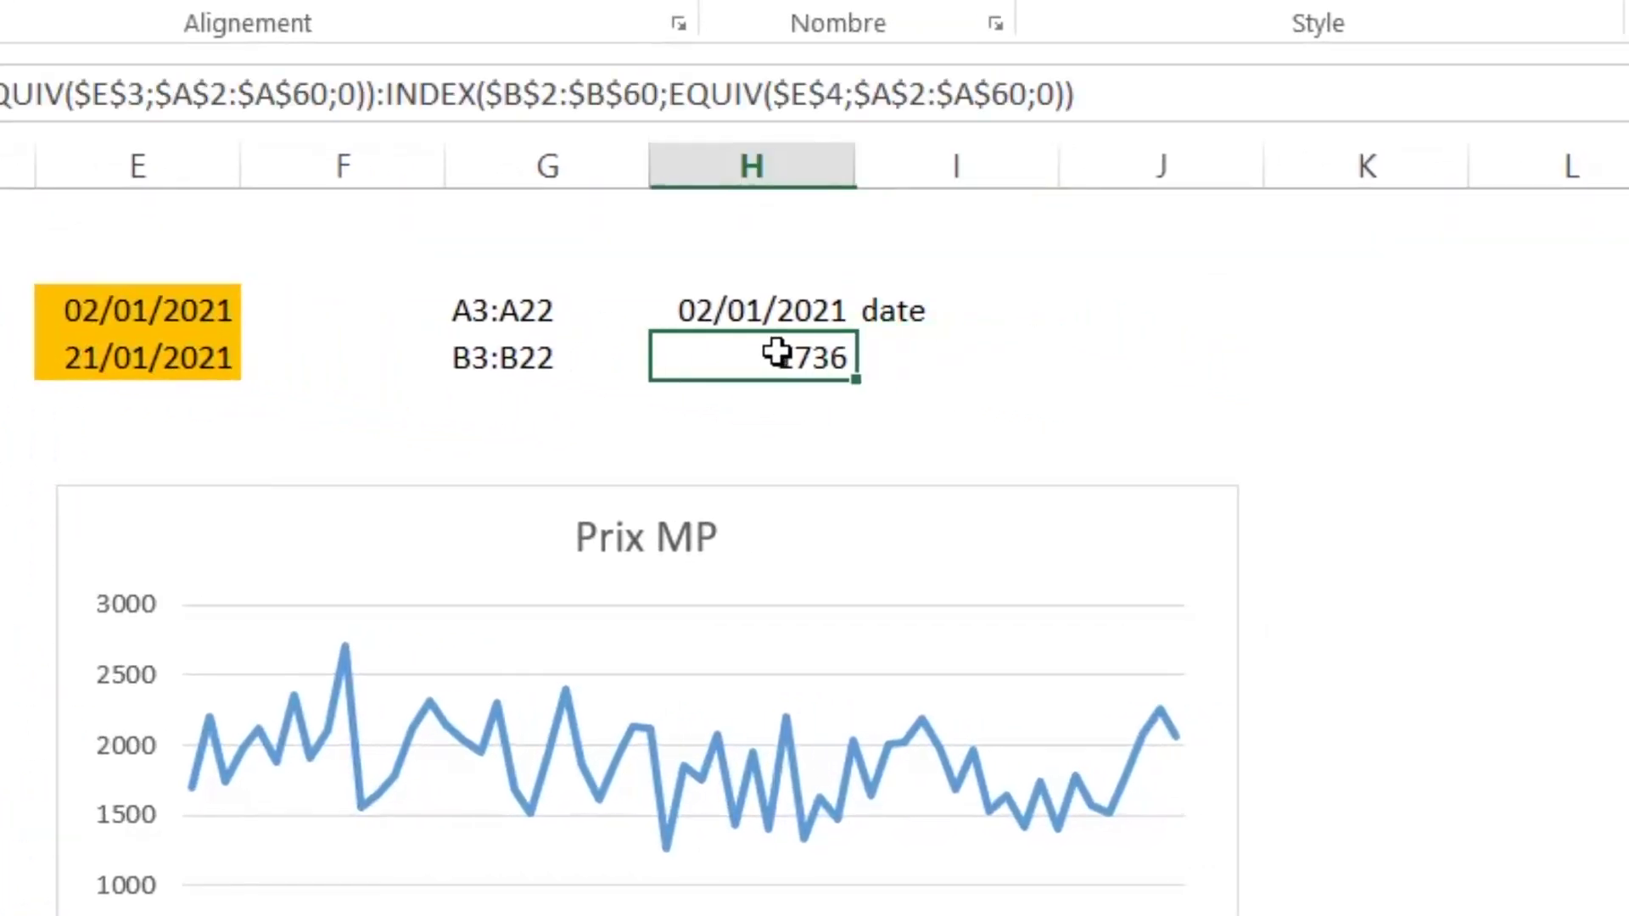
left_click(930, 368)
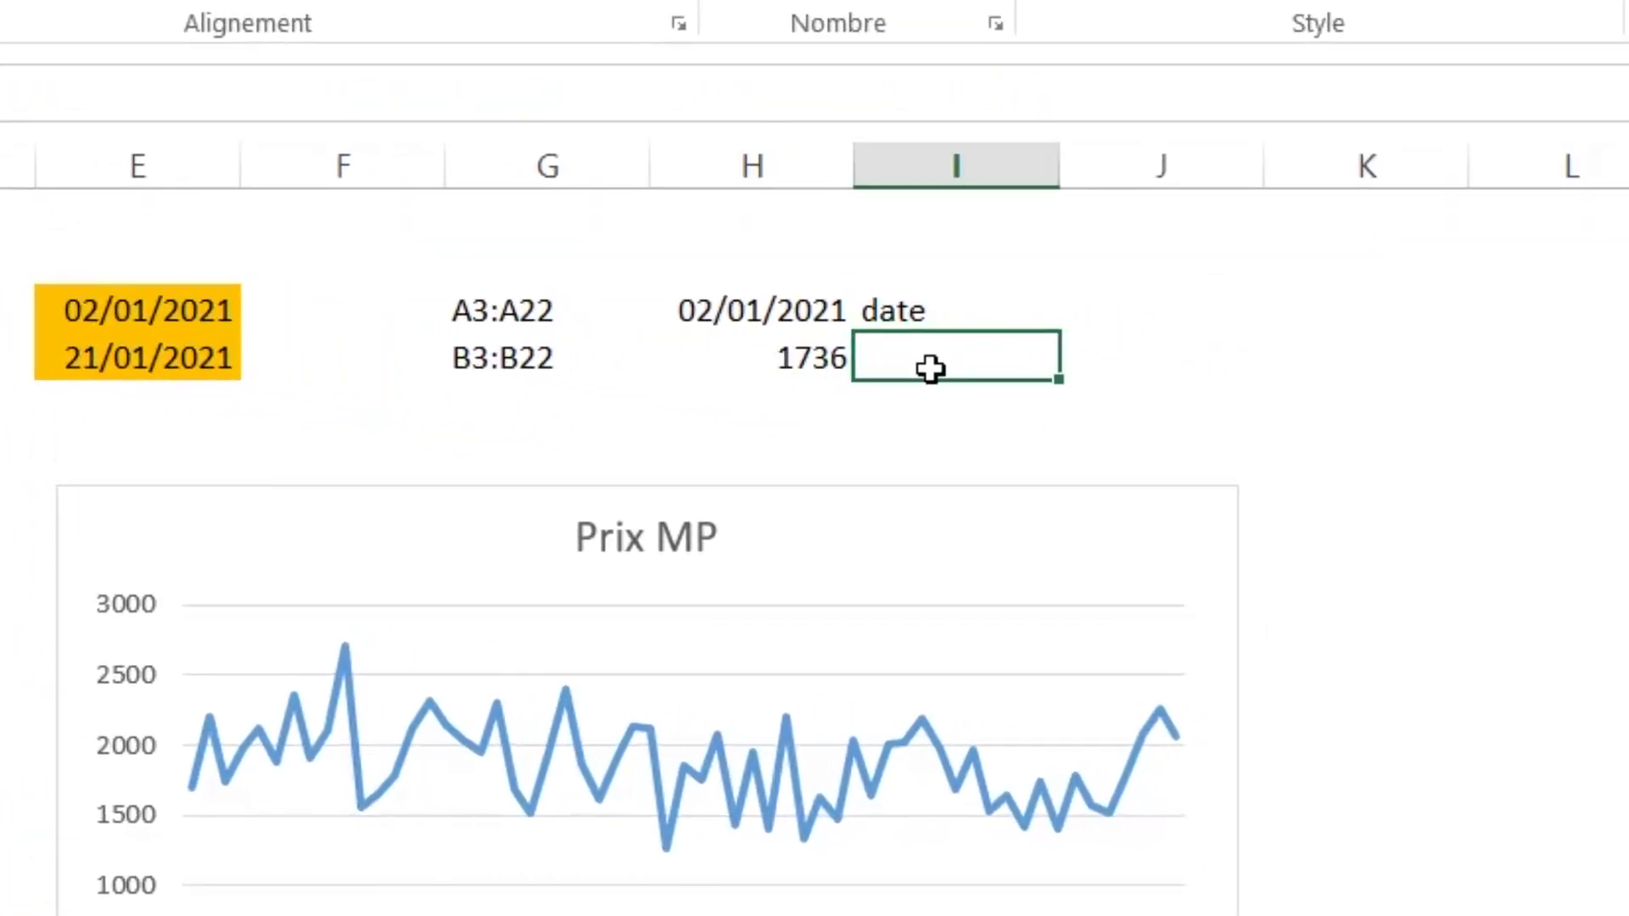
type("prix")
key("Return")
Step: Copy the full text of H3's date-range formula
left_click(751, 307)
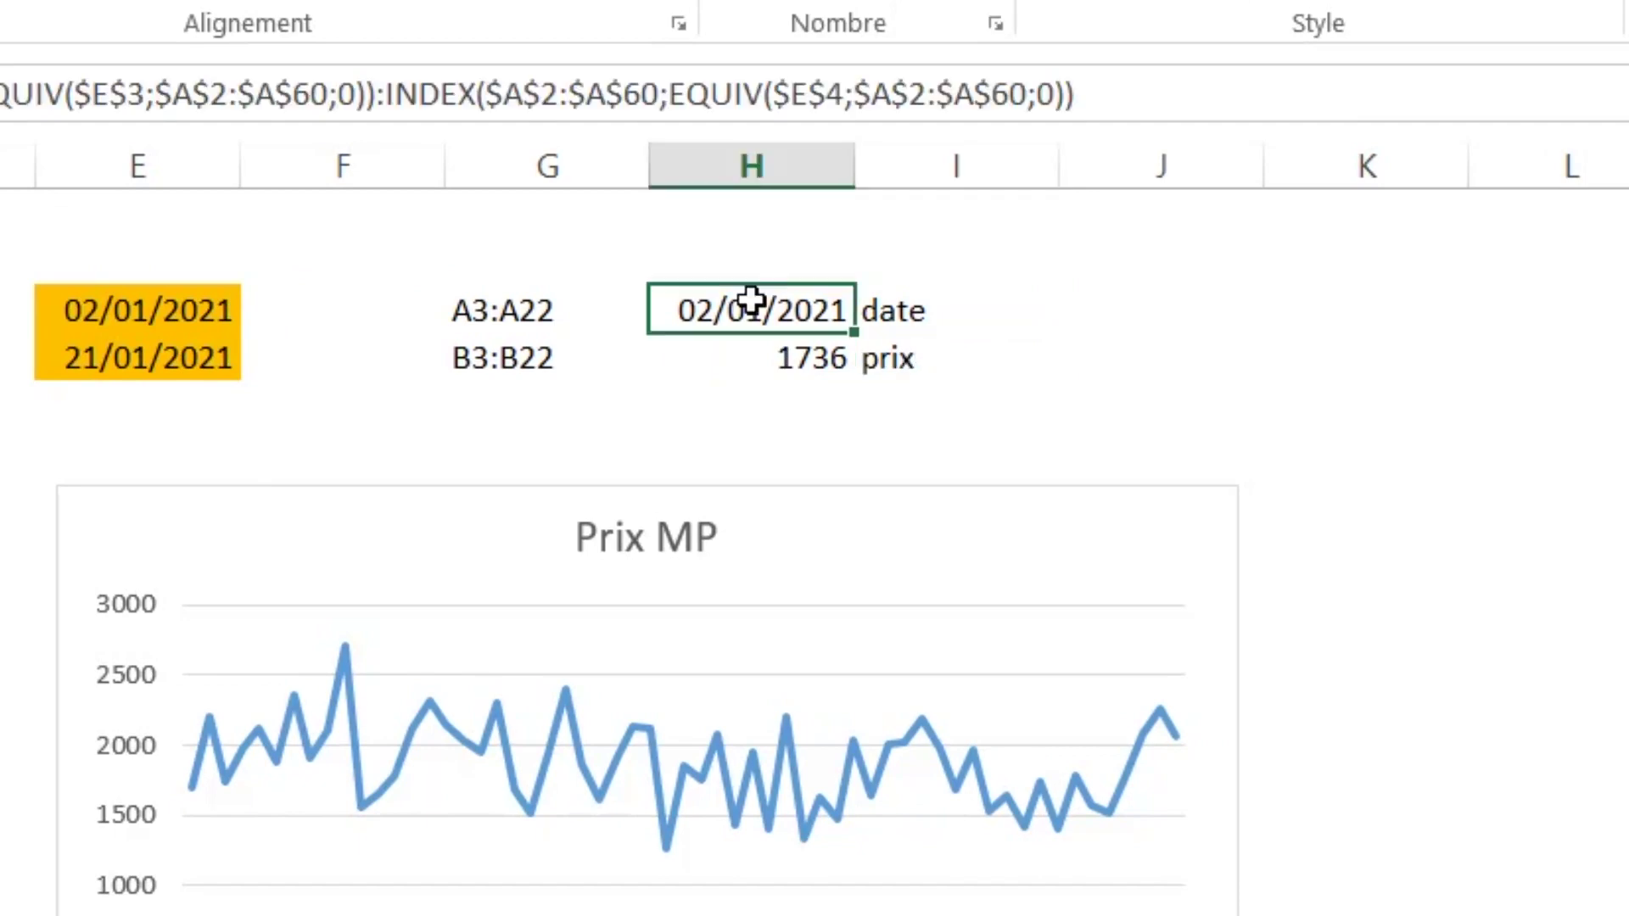
double_click(751, 306)
left_click_drag(654, 310, 1620, 310)
key("ctrl+c")
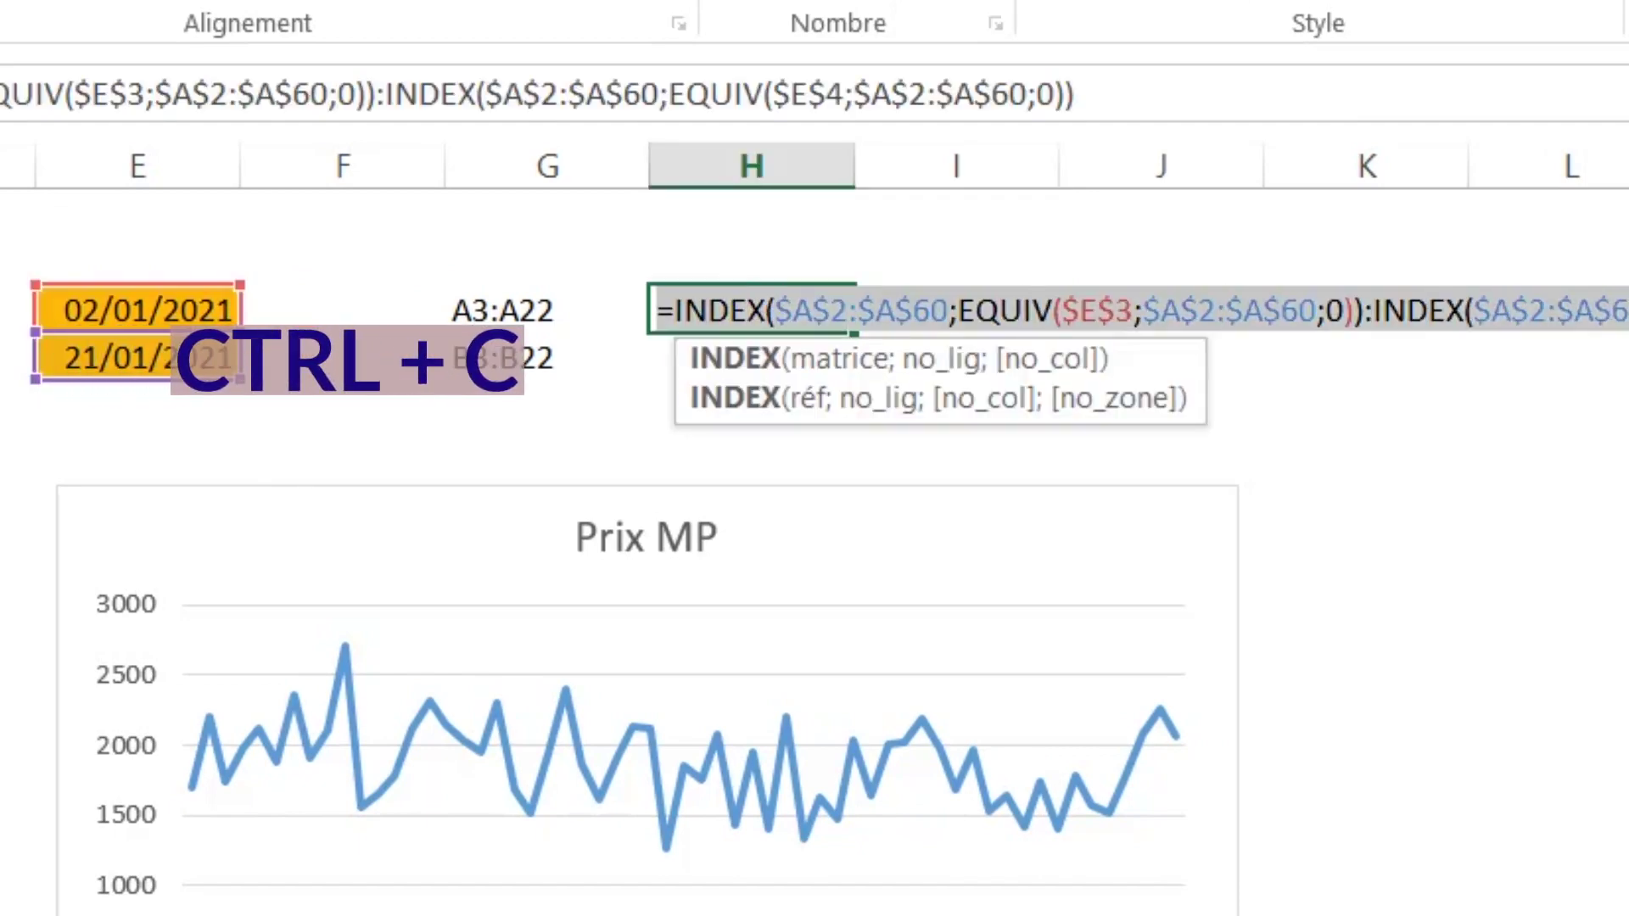
key("Return")
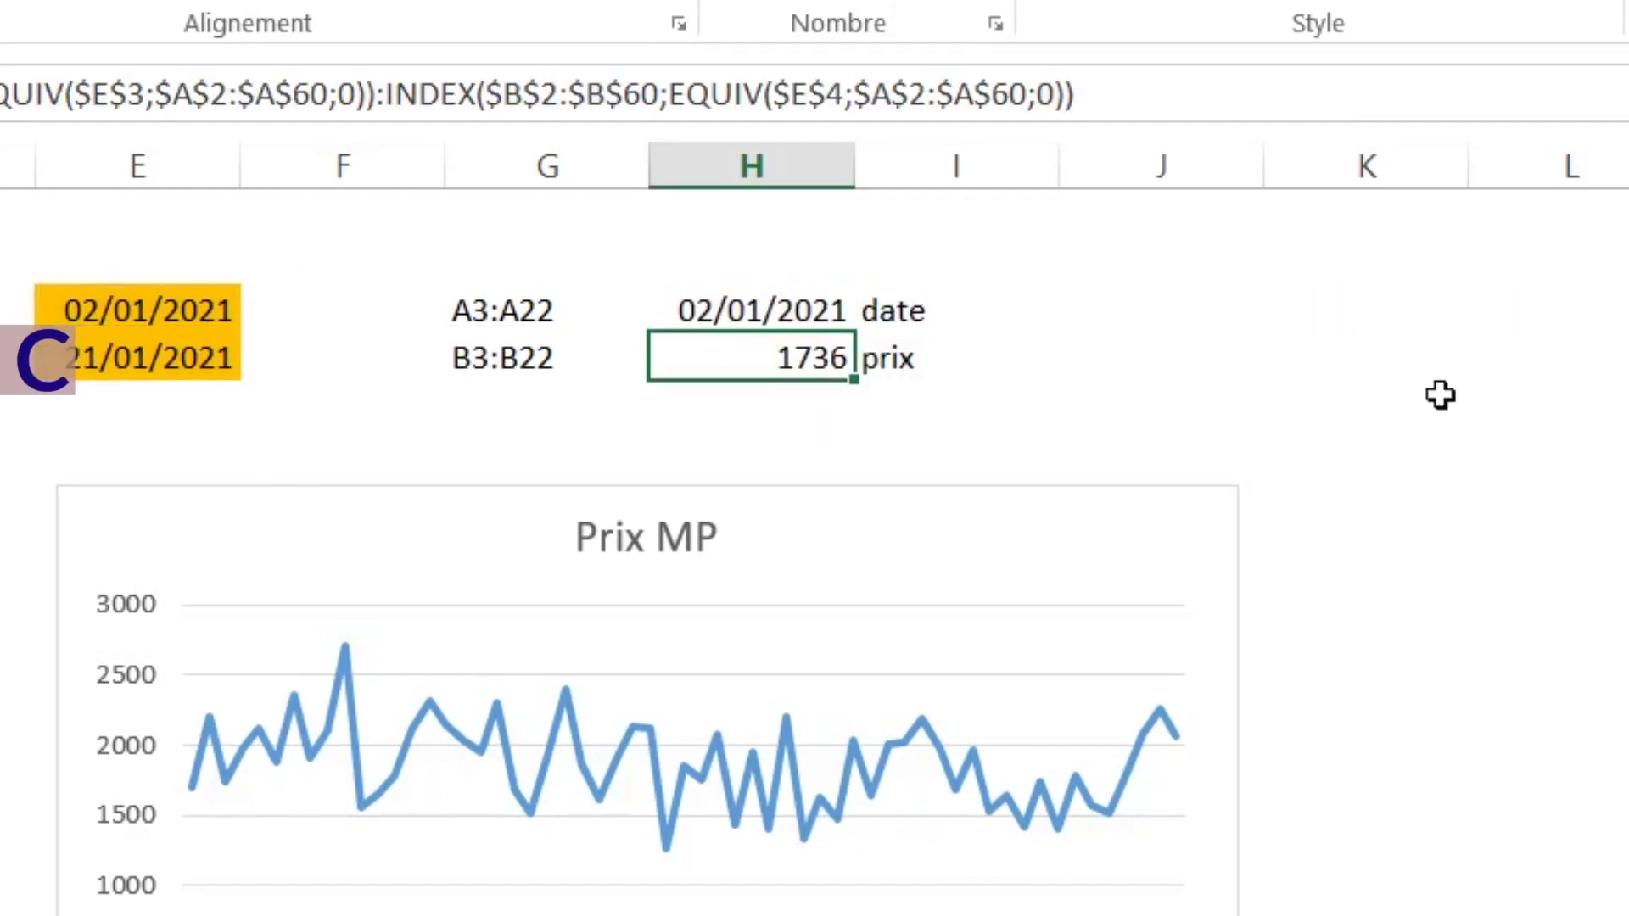
left_click(762, 305)
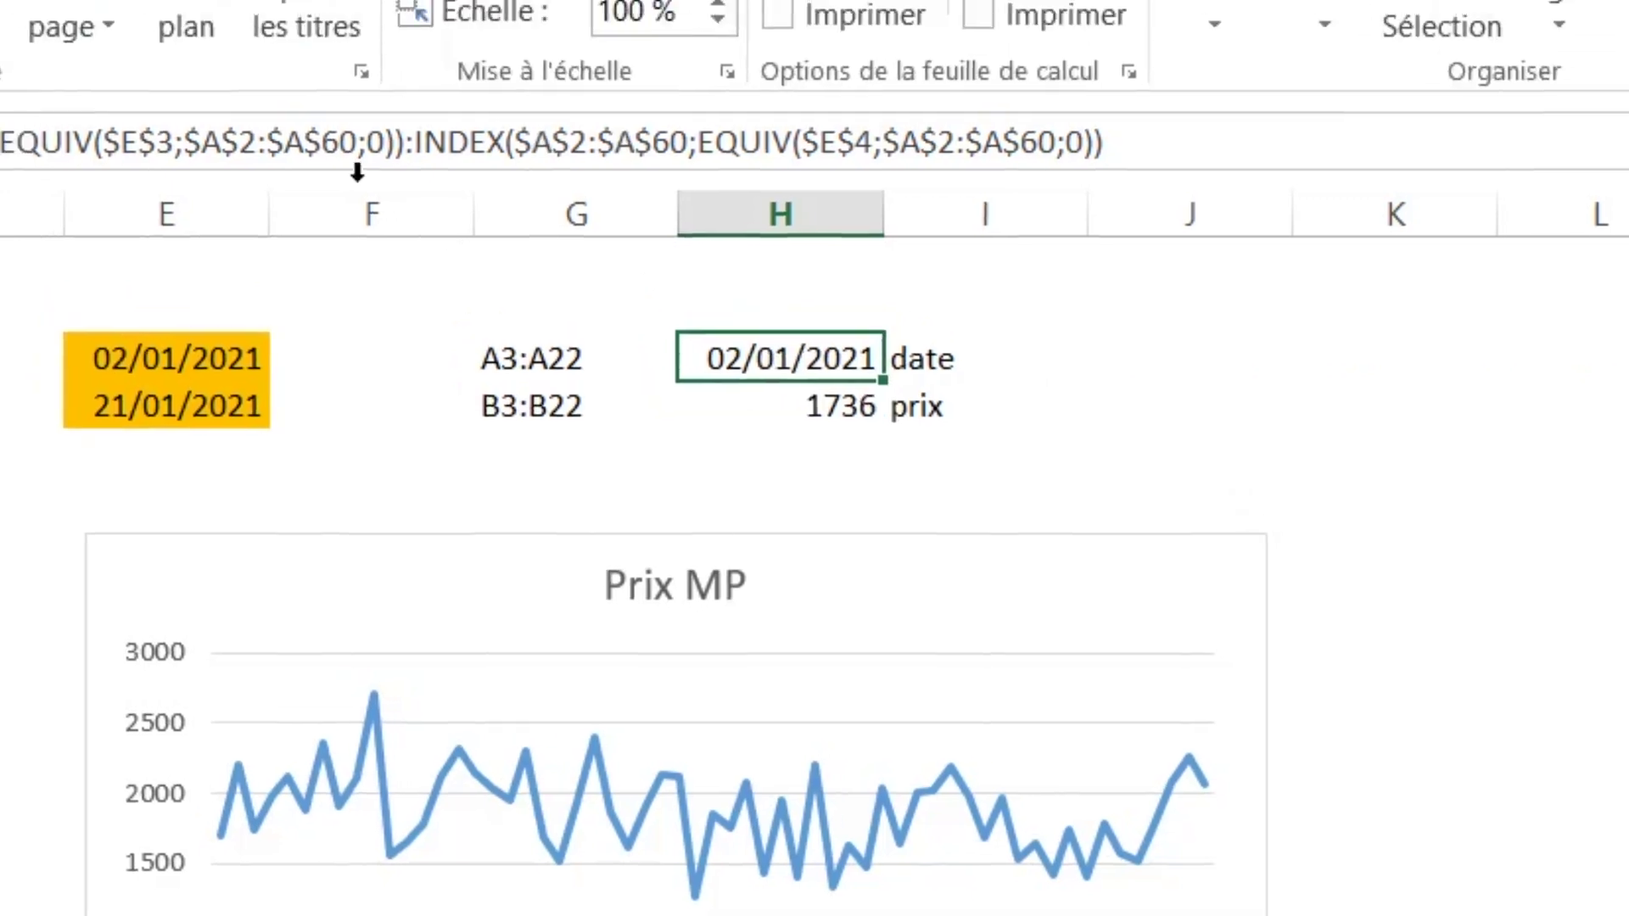
left_click(181, 53)
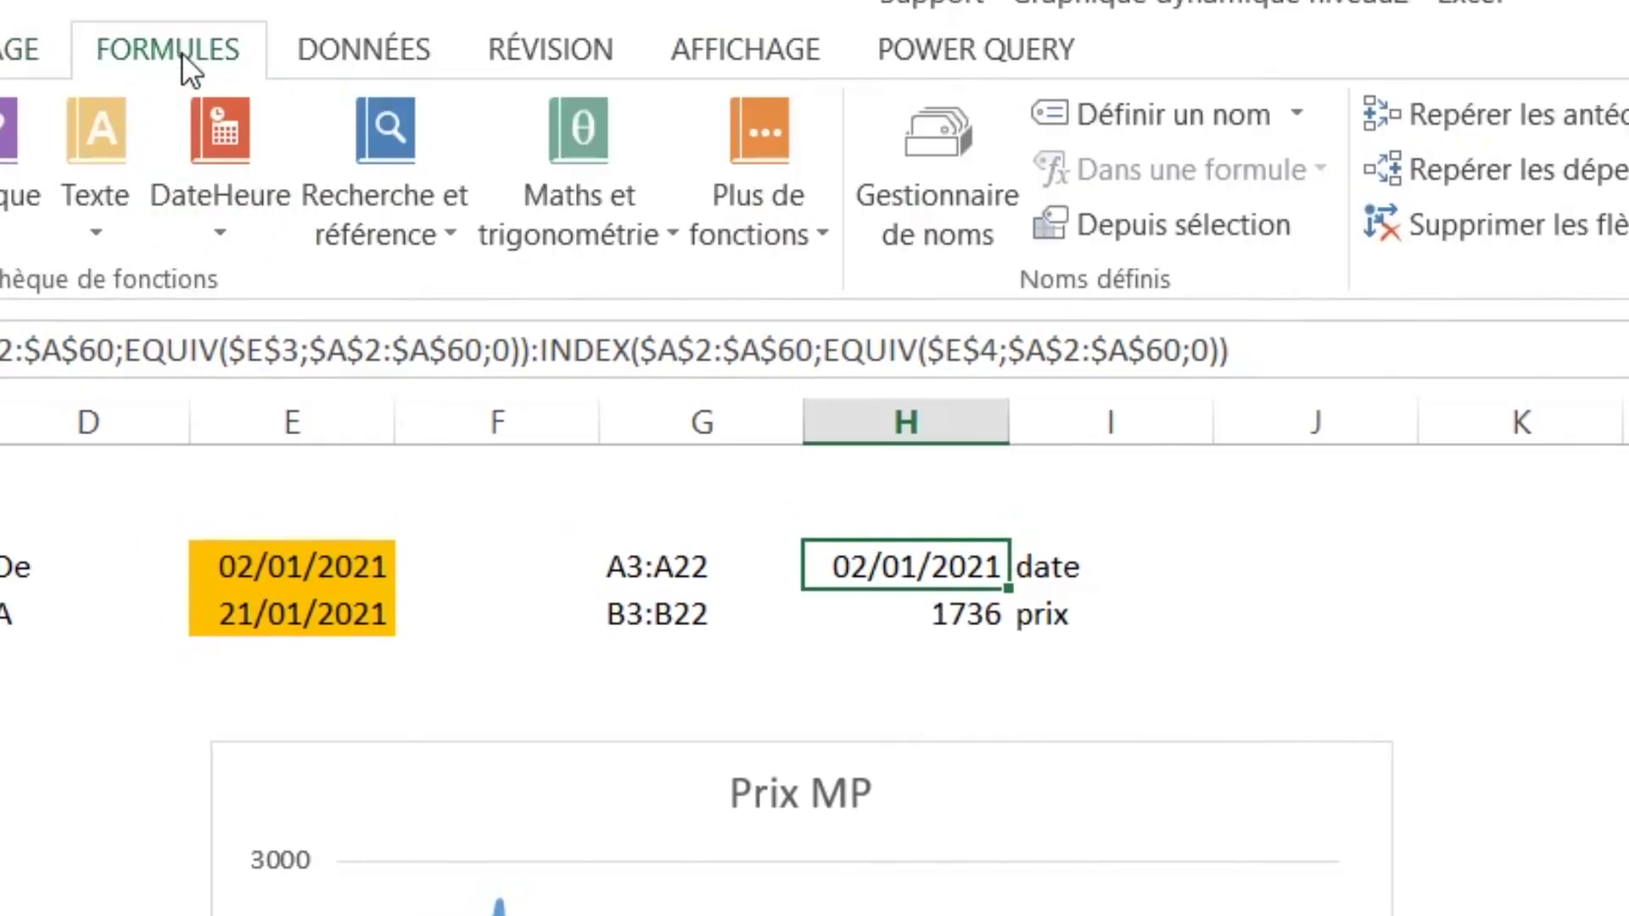
Step: Define the name nosdate referring to the copied H3 date-range formula
left_click(955, 224)
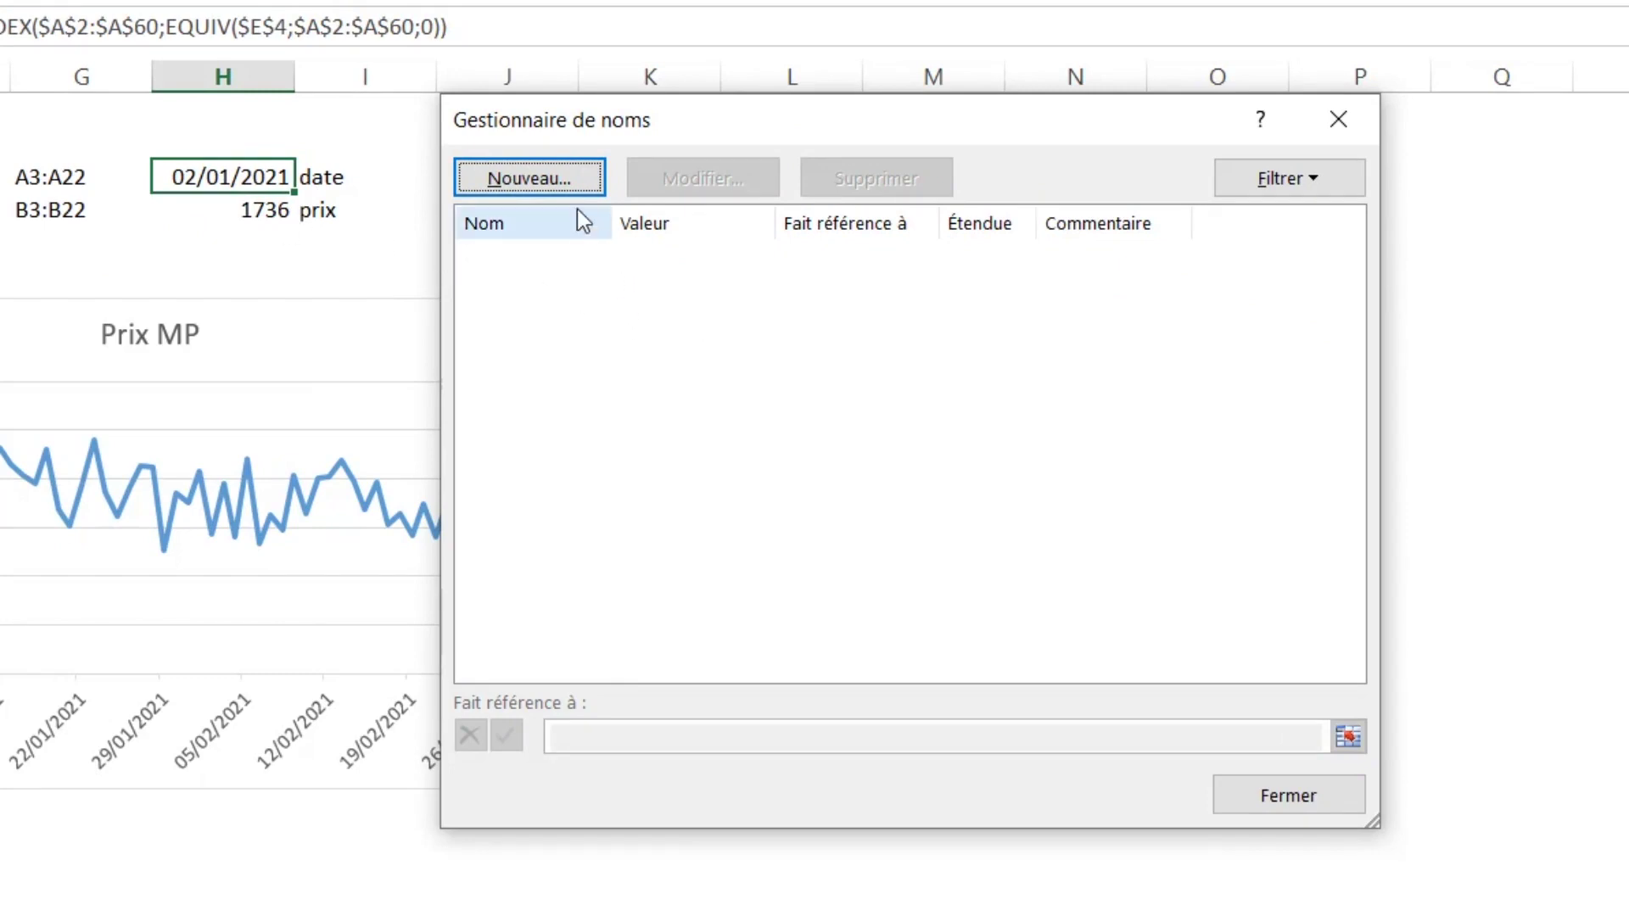
left_click(563, 178)
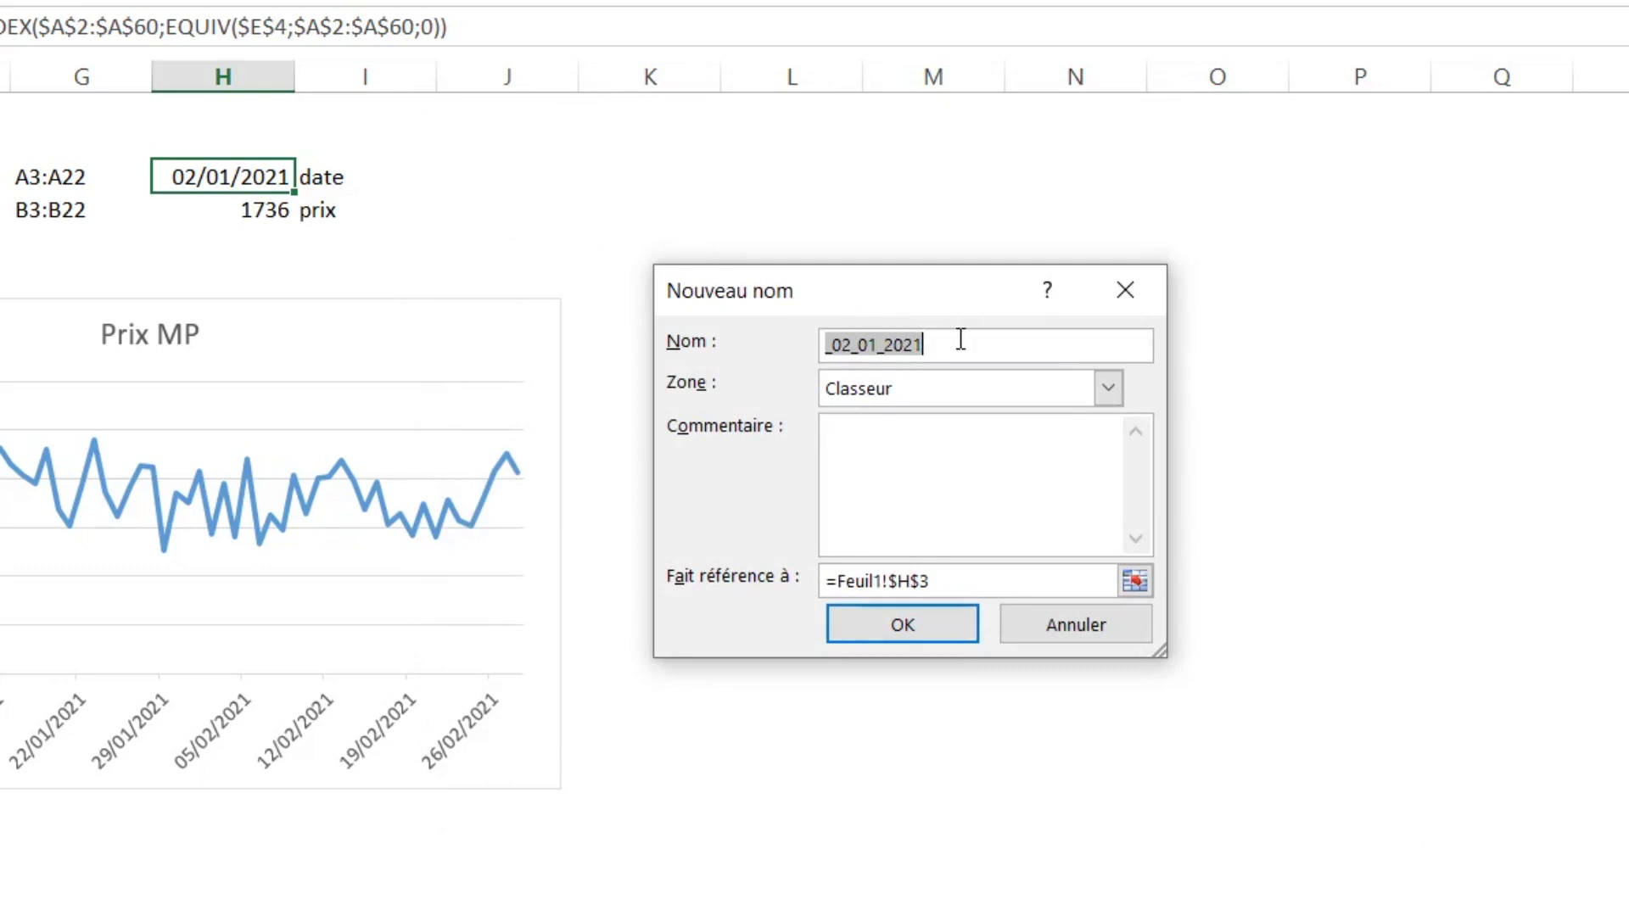
type("nos")
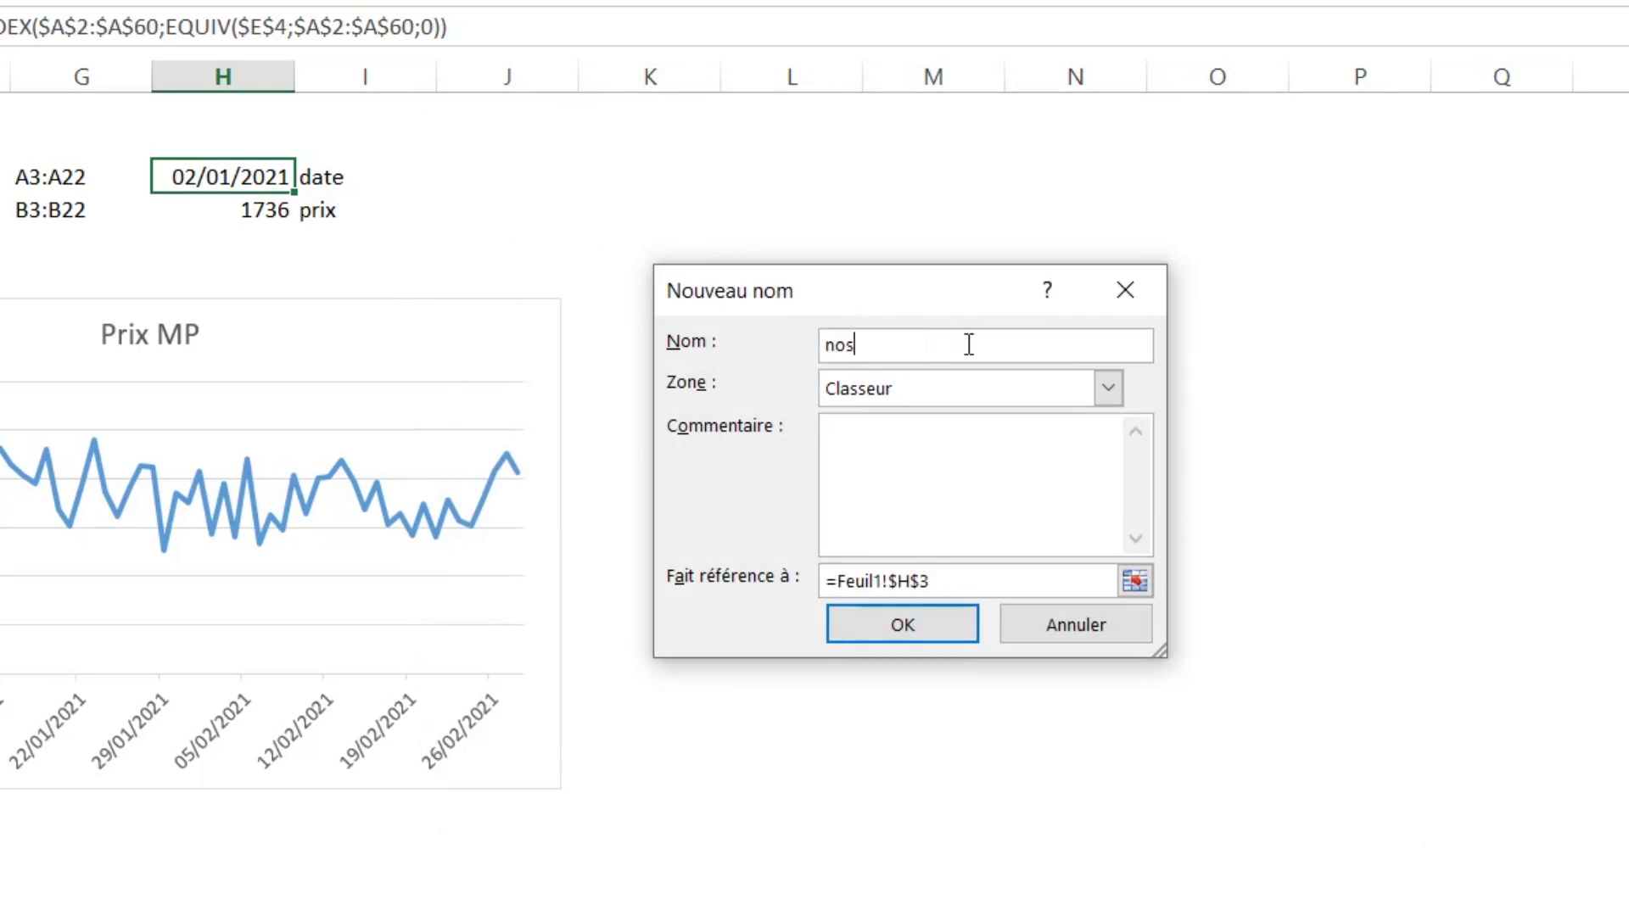
type("date")
left_click_drag(843, 582, 960, 580)
key("BackSpace")
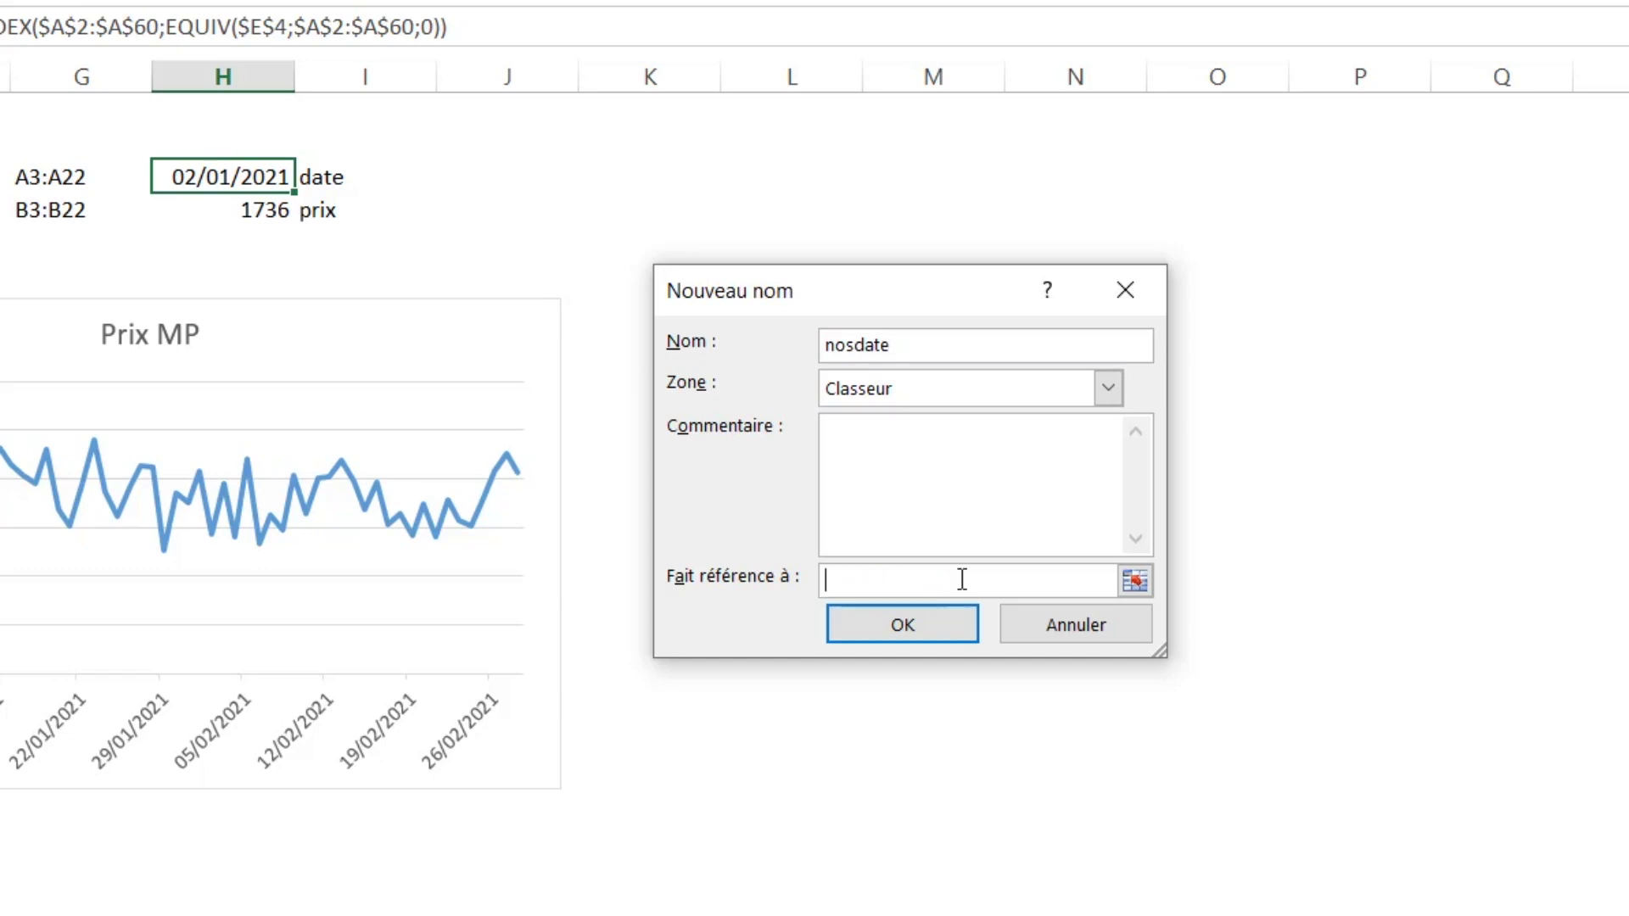
key("ctrl+v")
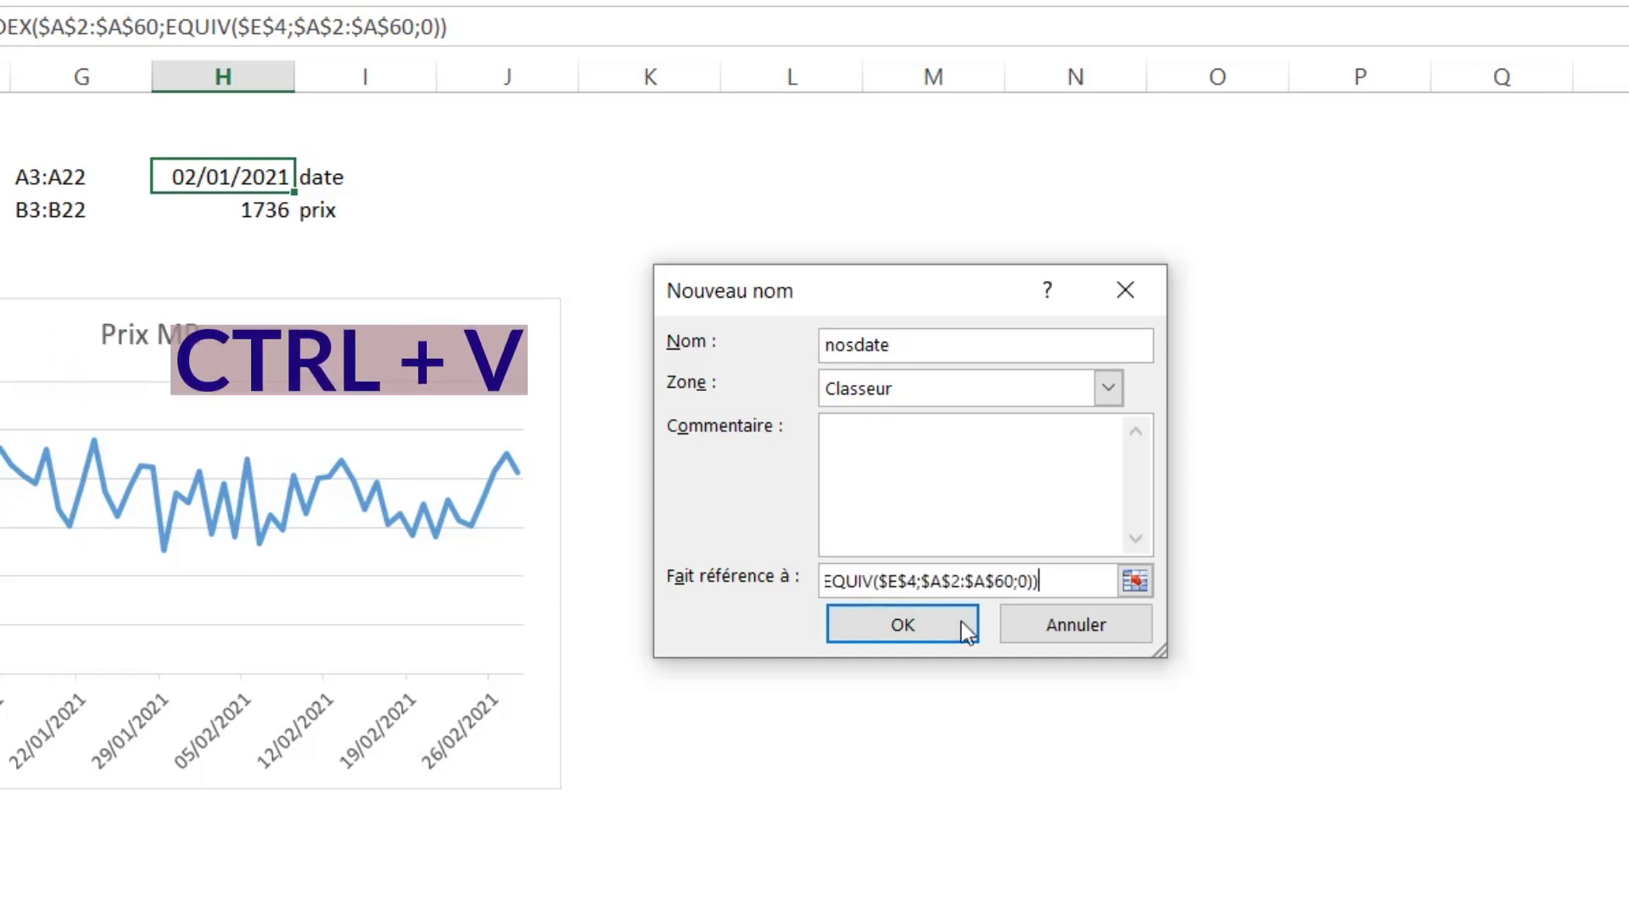
left_click(938, 634)
key("Escape")
Step: Select the full text of H4's price-range formula for copying
key("Down")
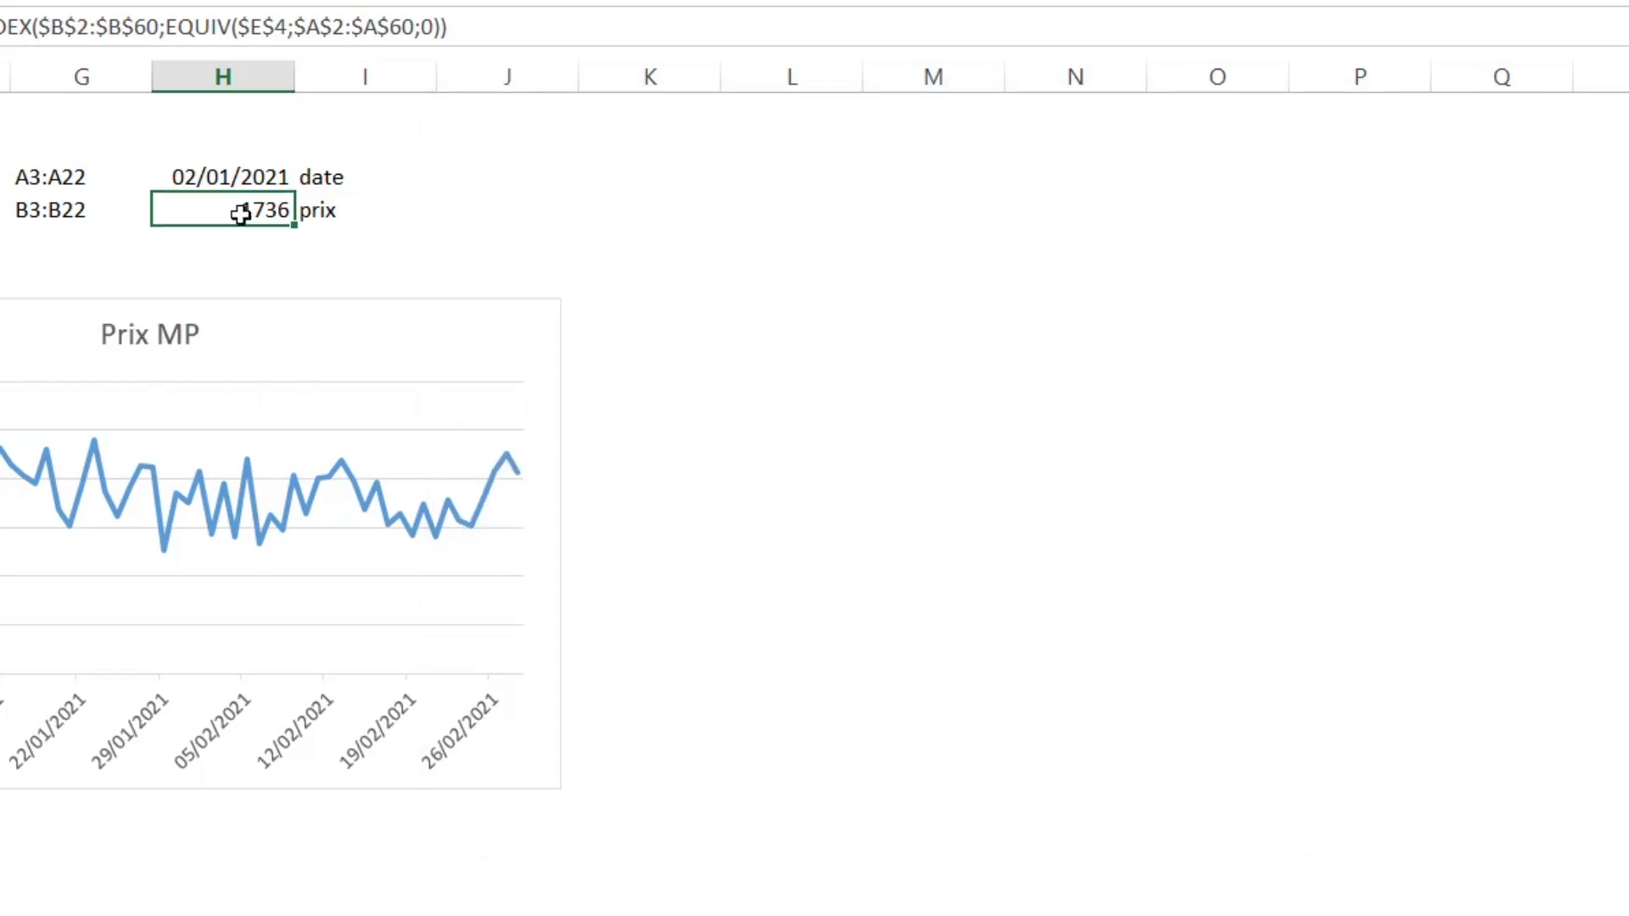
double_click(240, 210)
left_click_drag(159, 210, 1256, 230)
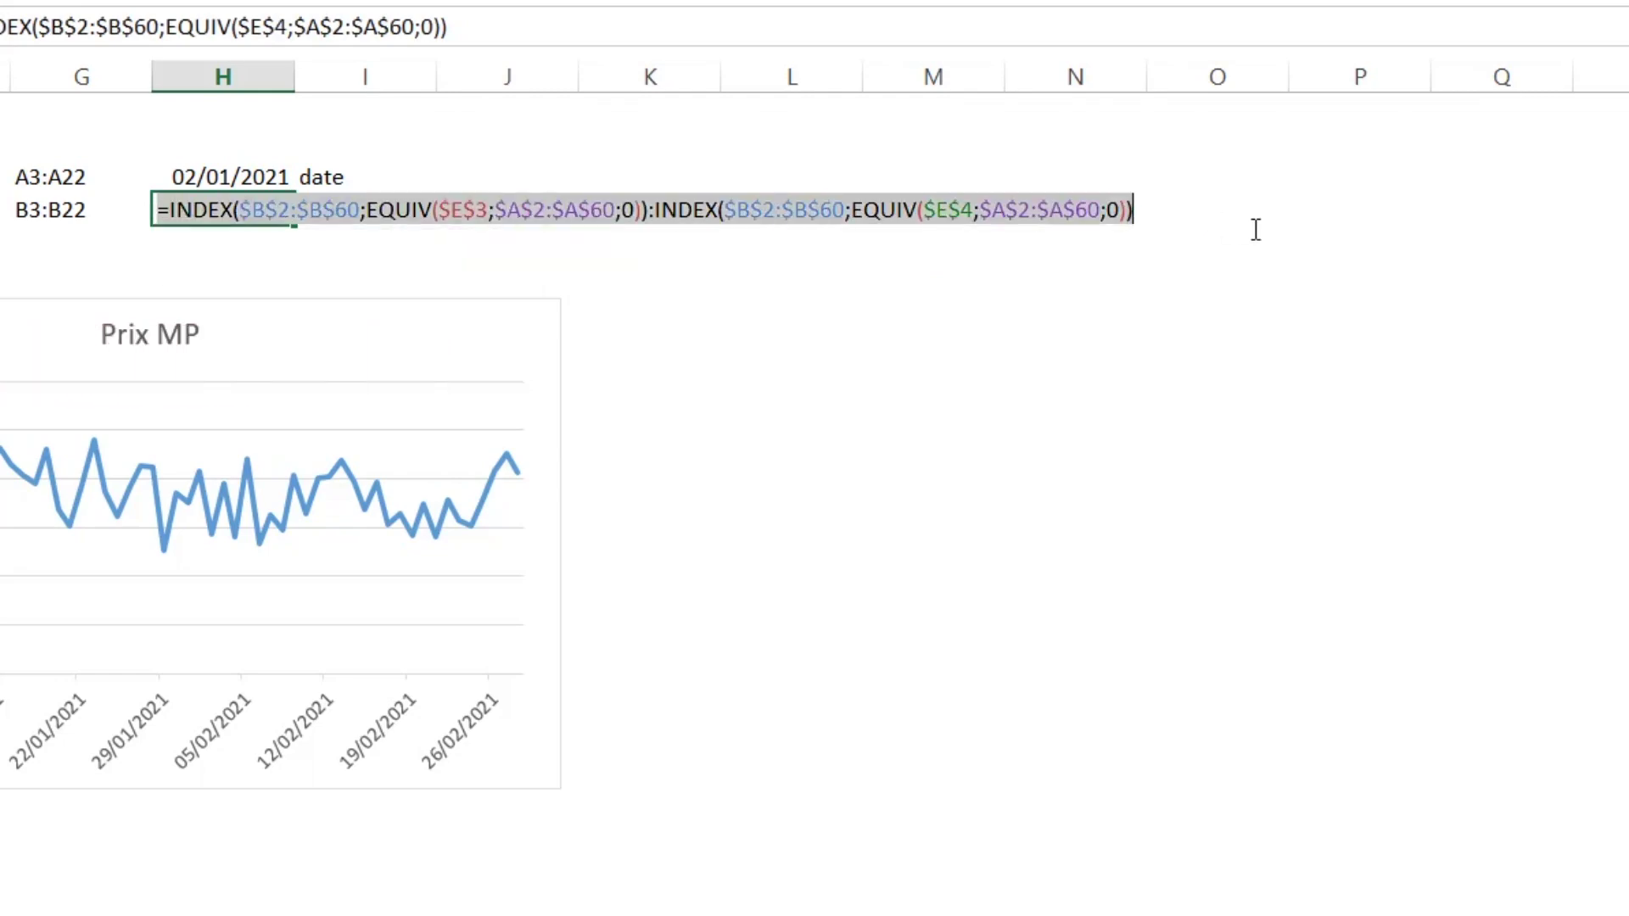
key("Return")
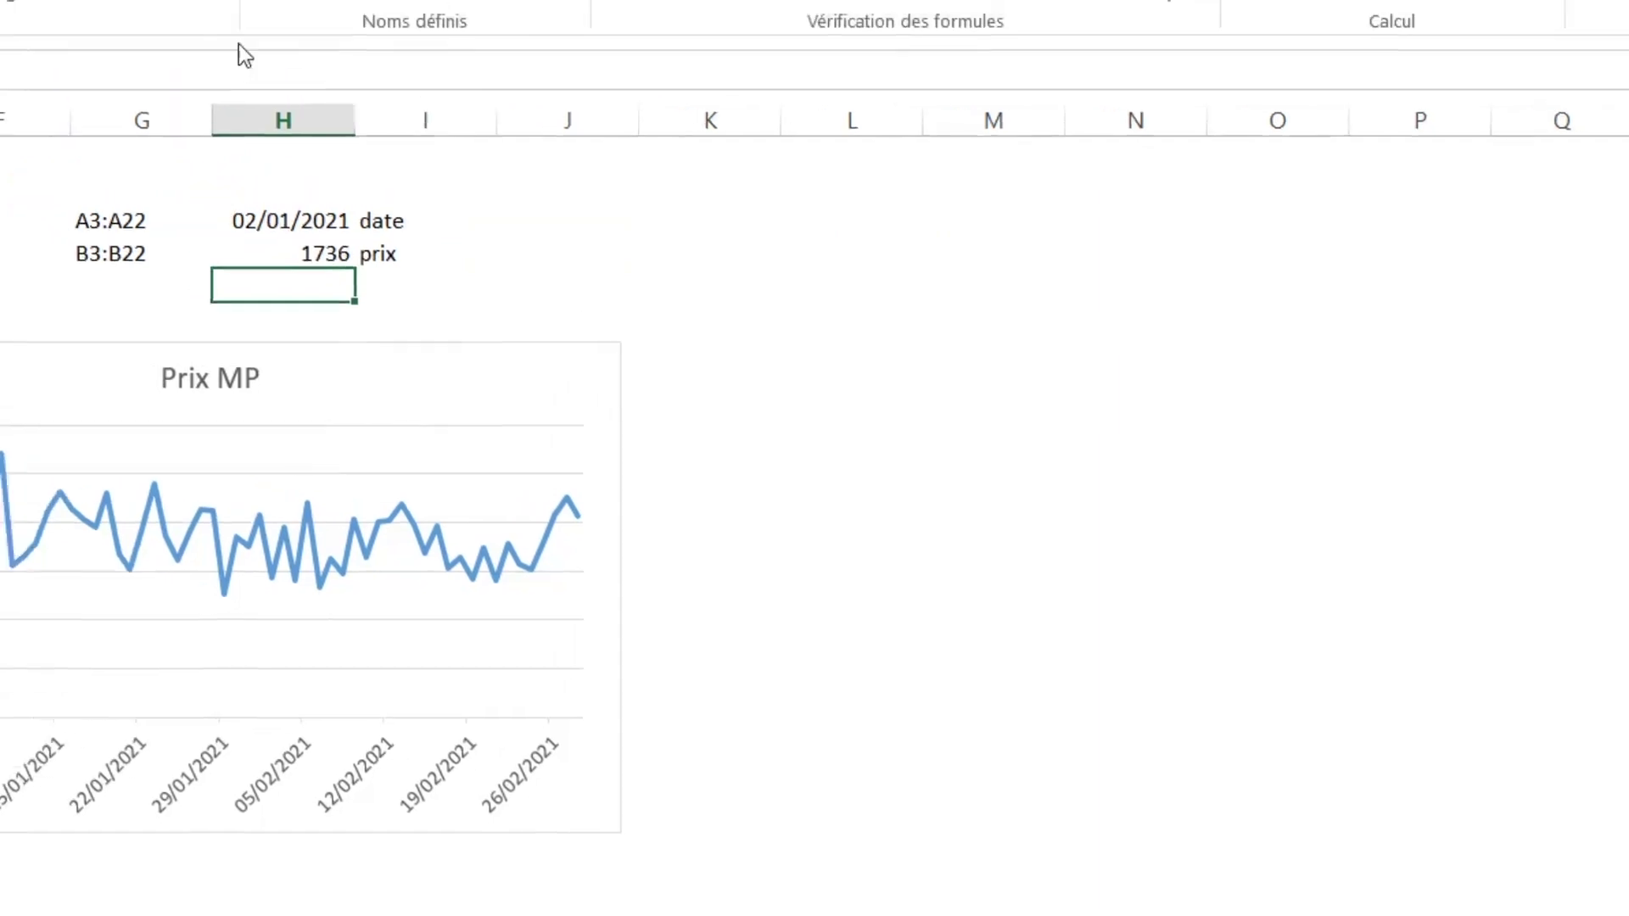
Step: Define nosprix from the H4 price formula and review both names
left_click(615, 203)
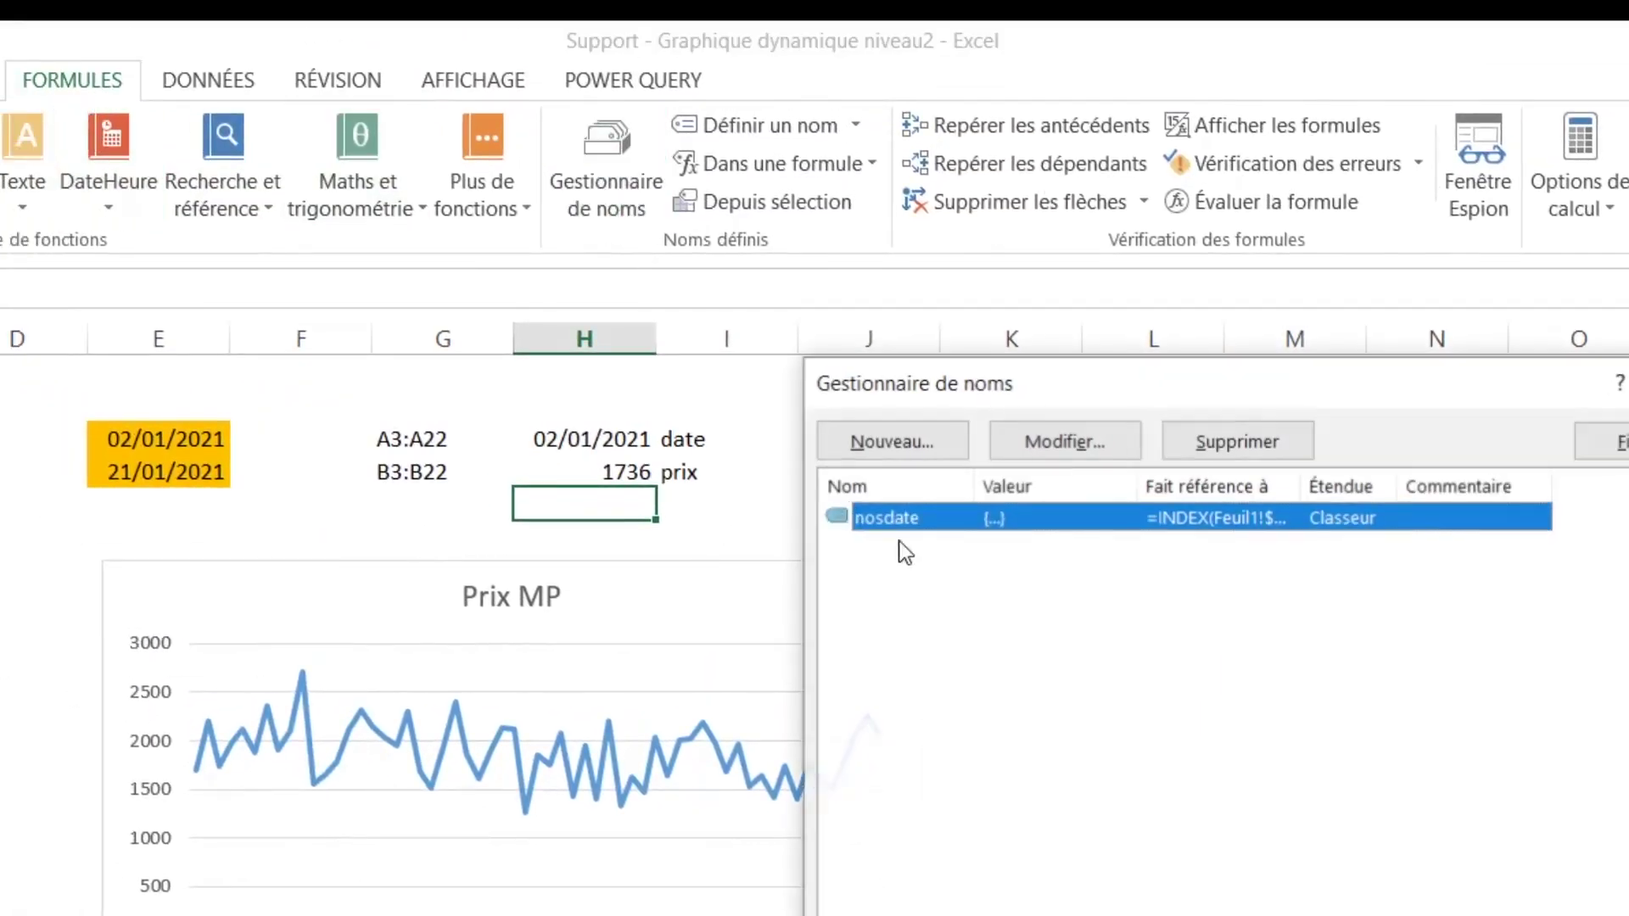
left_click(891, 440)
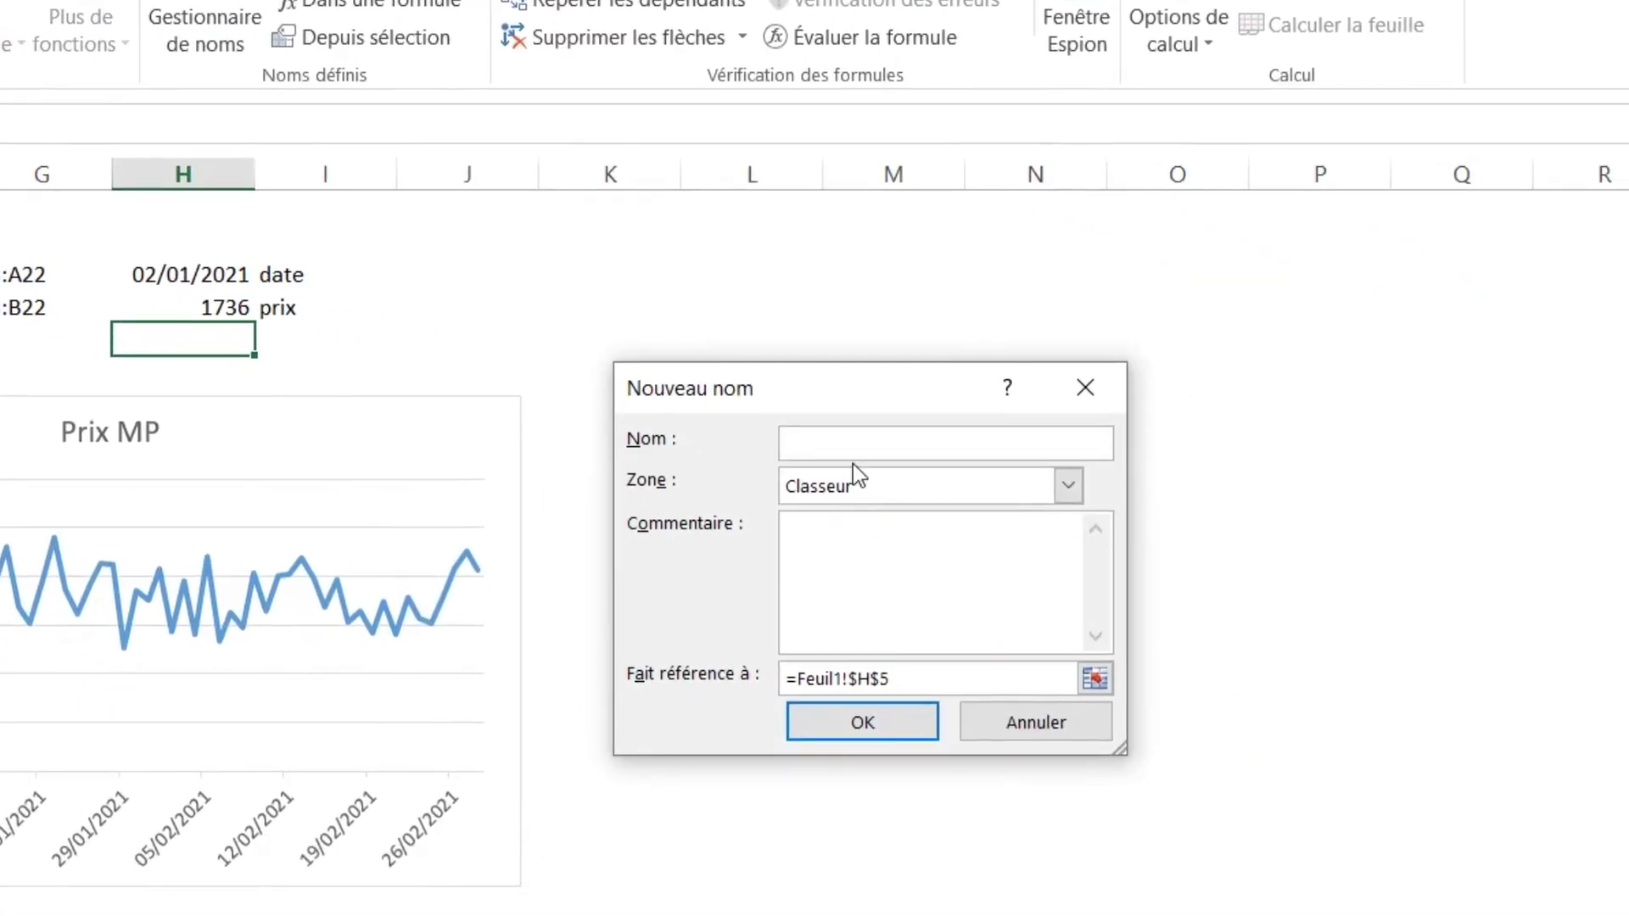
type("nosprix")
left_click_drag(891, 679, 705, 679)
key("Delete")
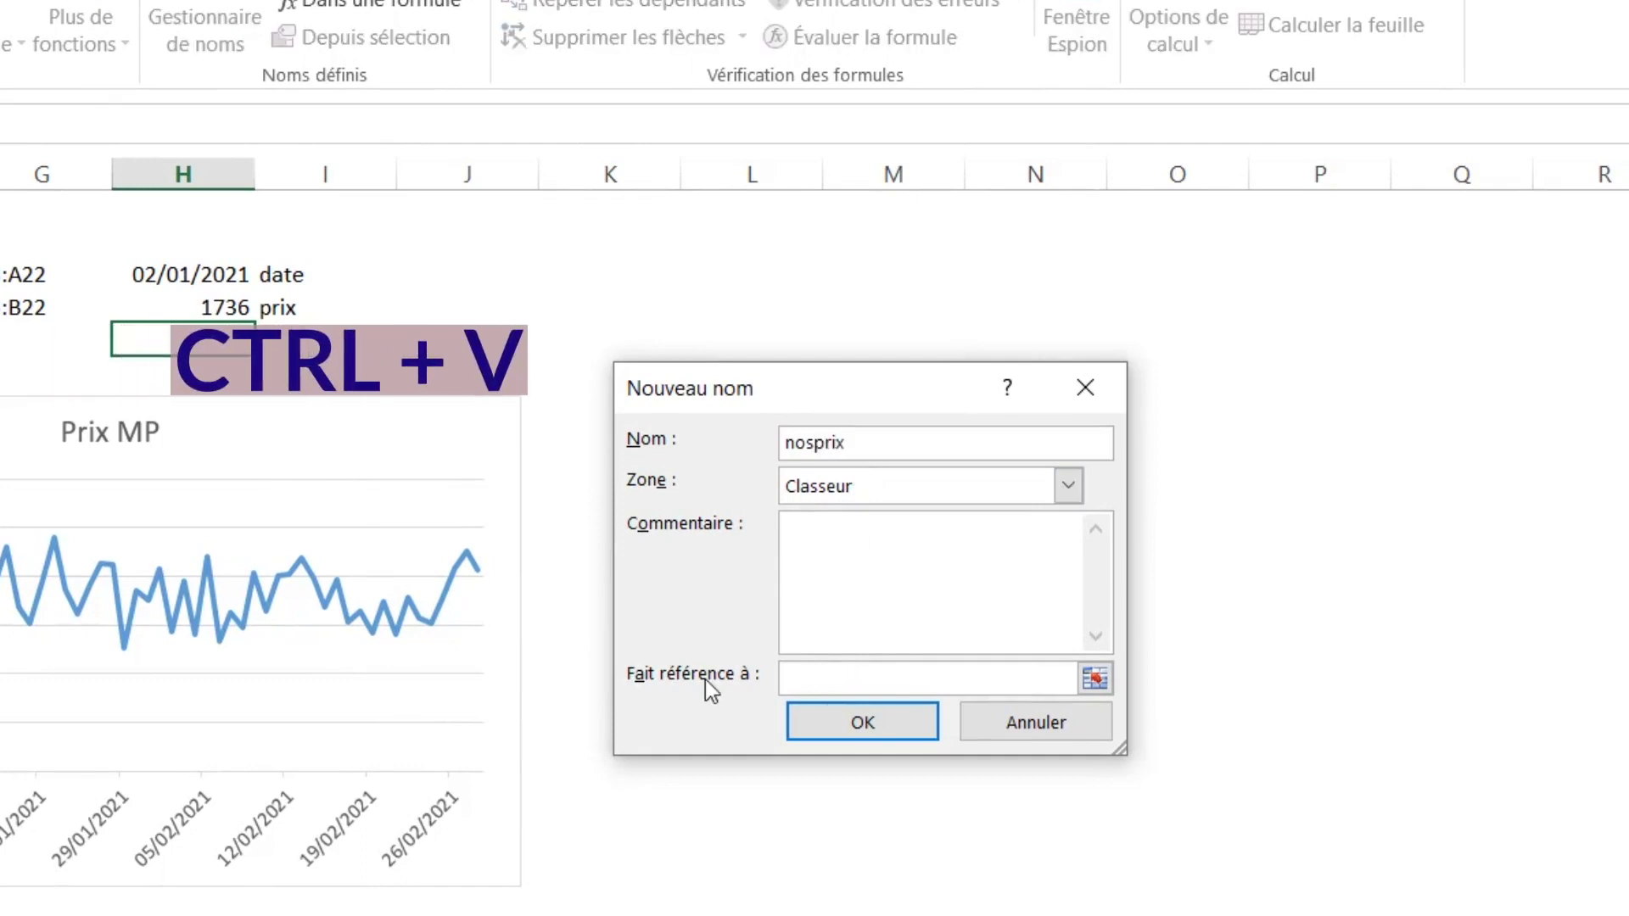
key("ctrl+v")
left_click(880, 720)
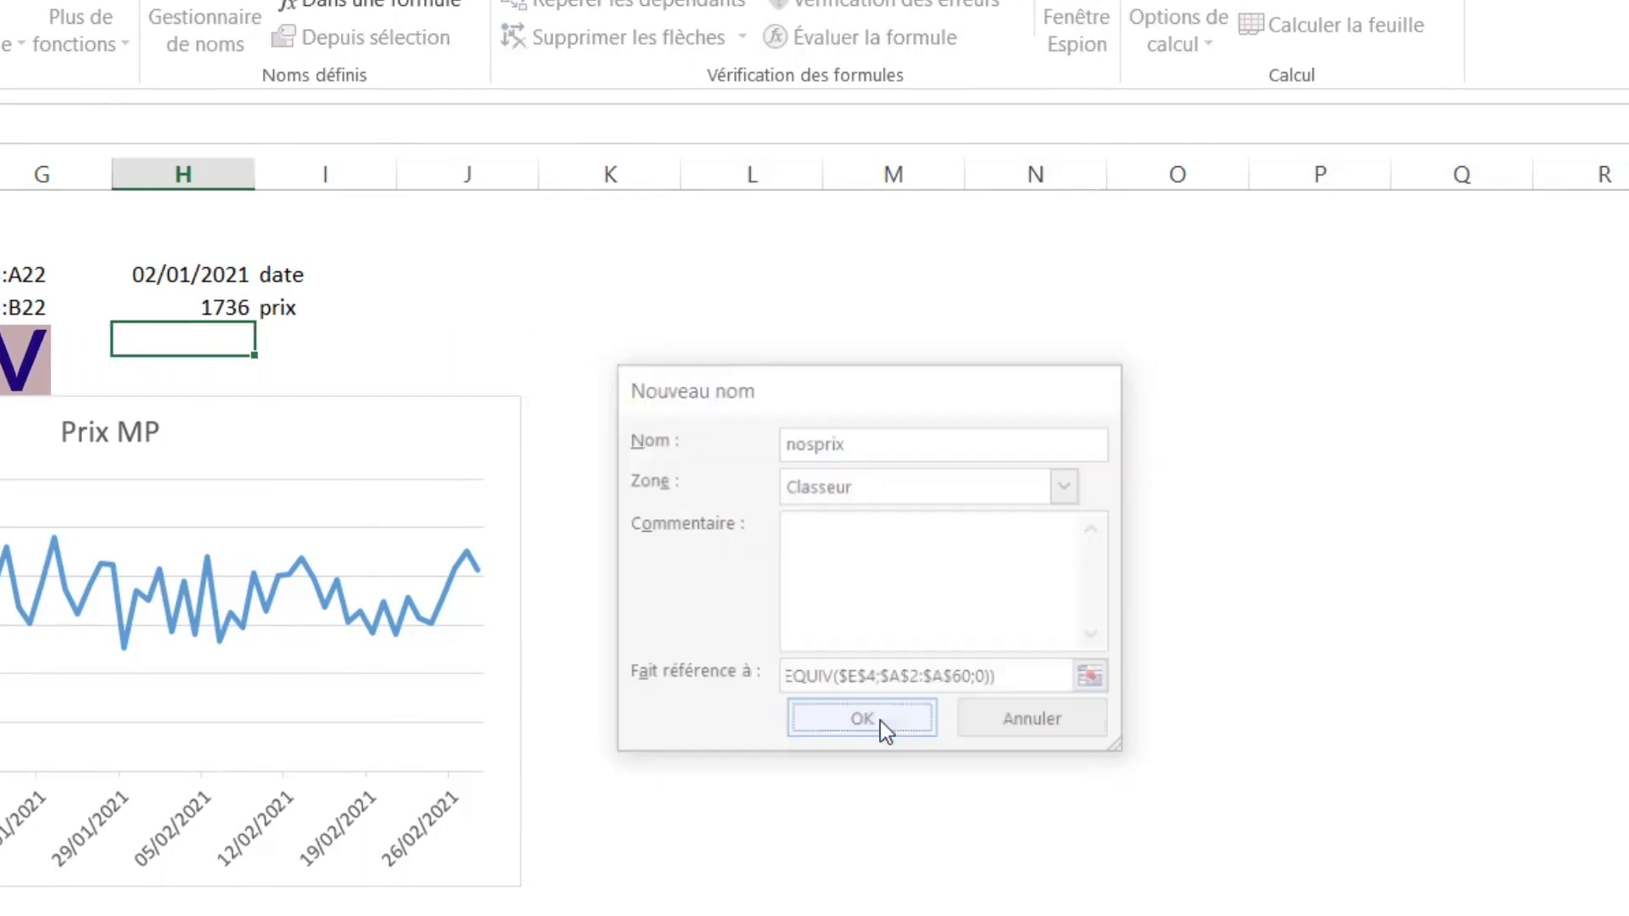
left_click(806, 352)
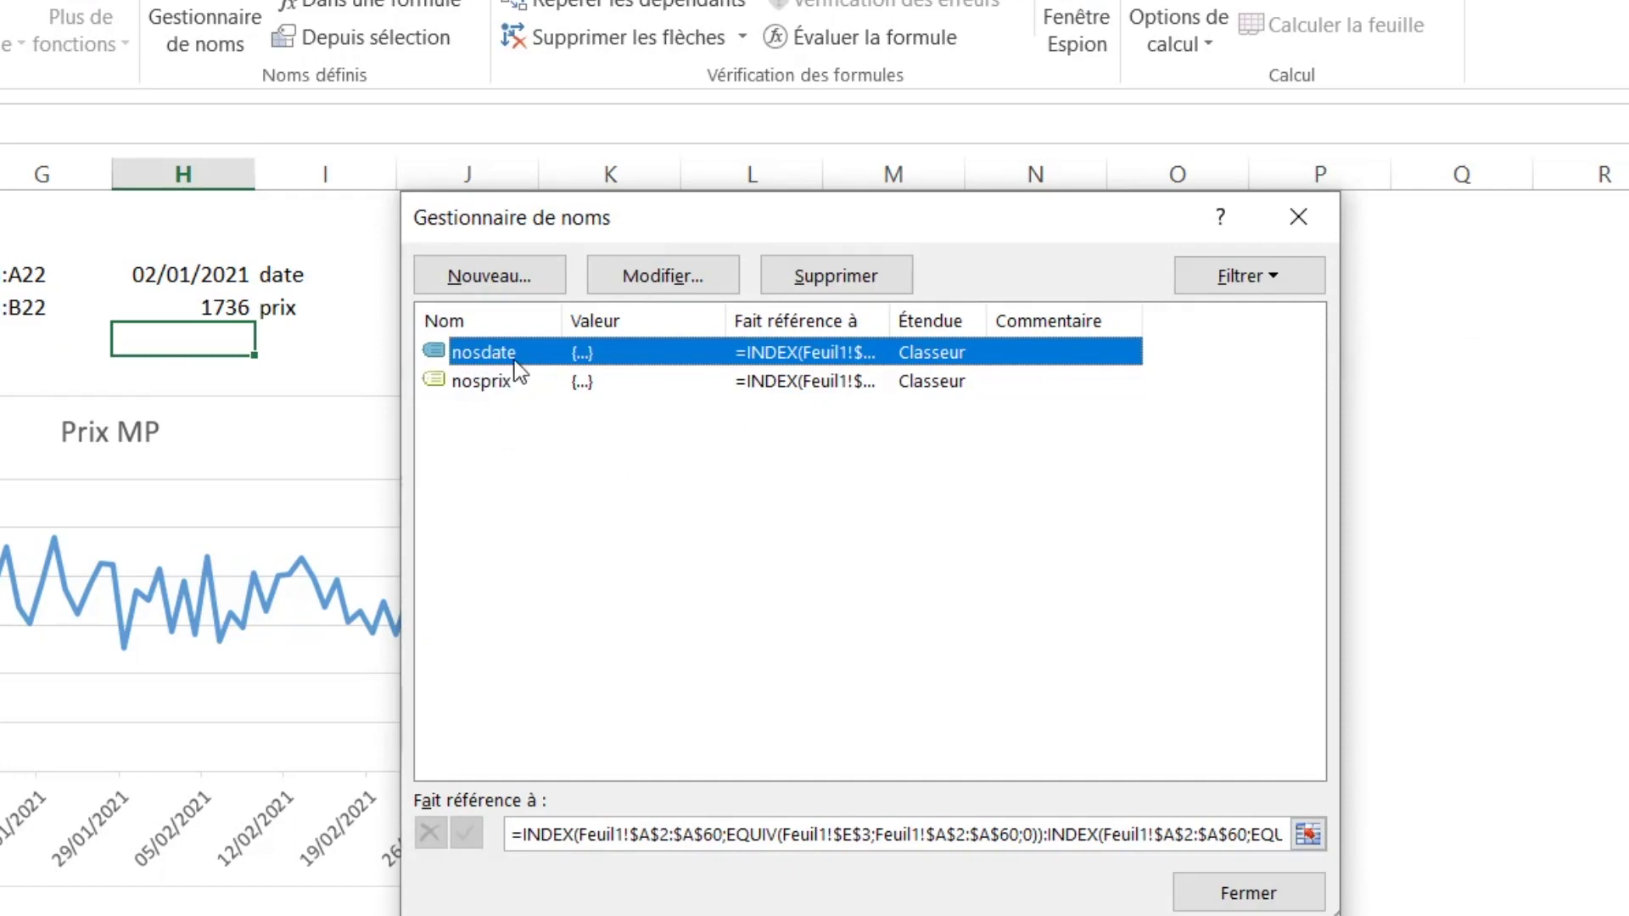
left_click(832, 381)
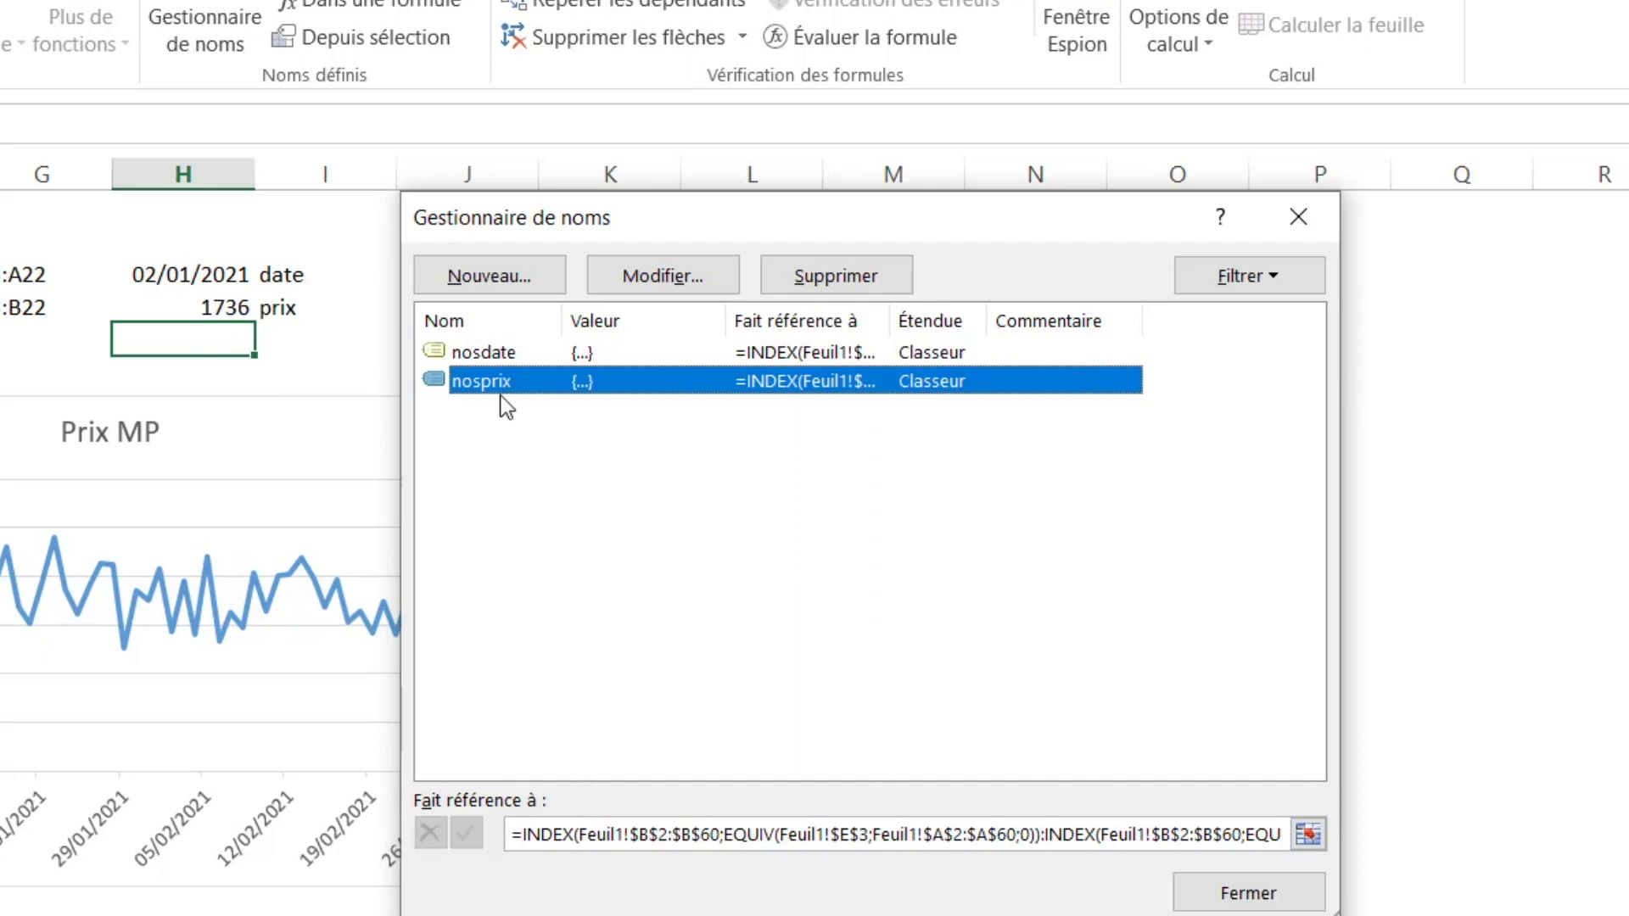
left_click(1247, 893)
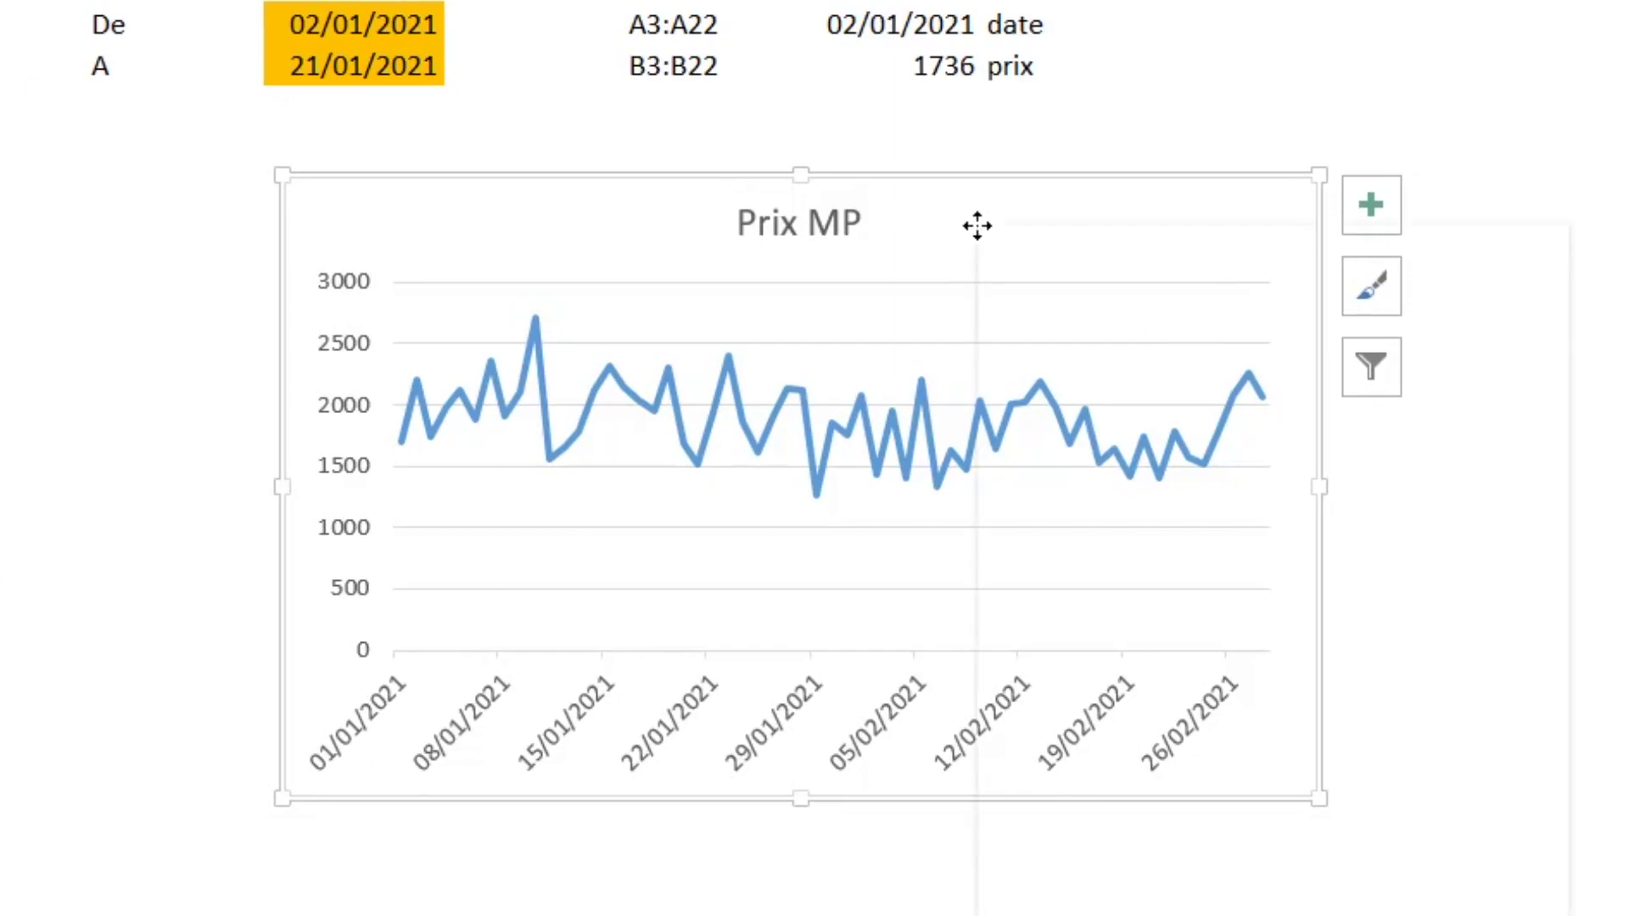
Step: Change the Prix MP series values from Feuil1!$B$2:$B$60 to Feuil1!nosprix
right_click(975, 226)
left_click(1221, 685)
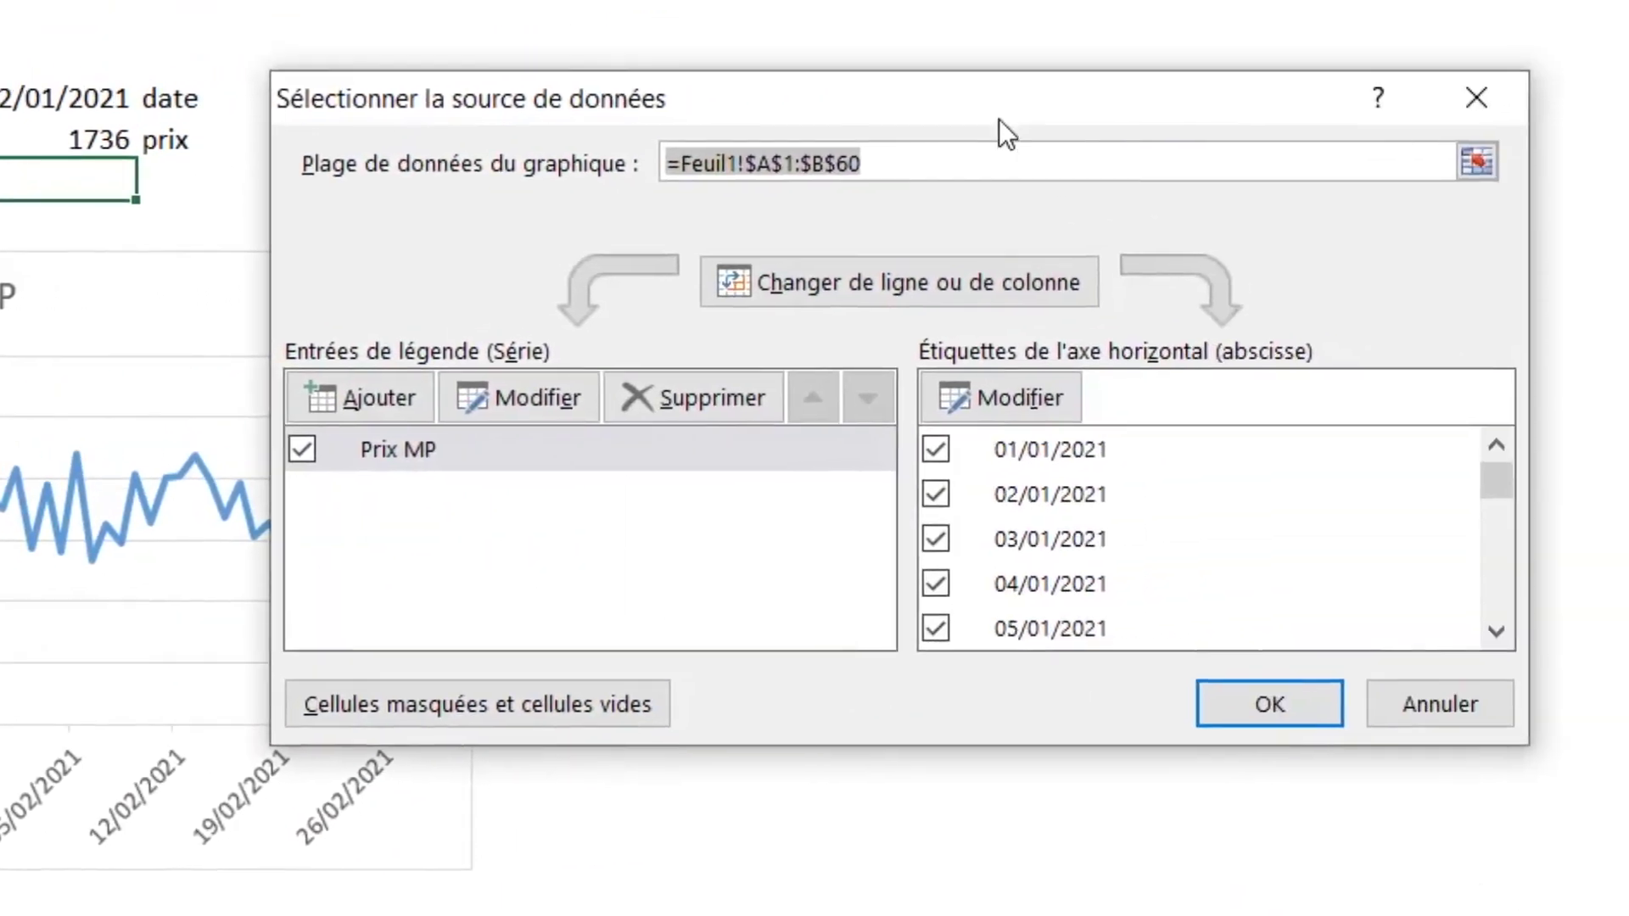
left_click_drag(999, 119, 840, 91)
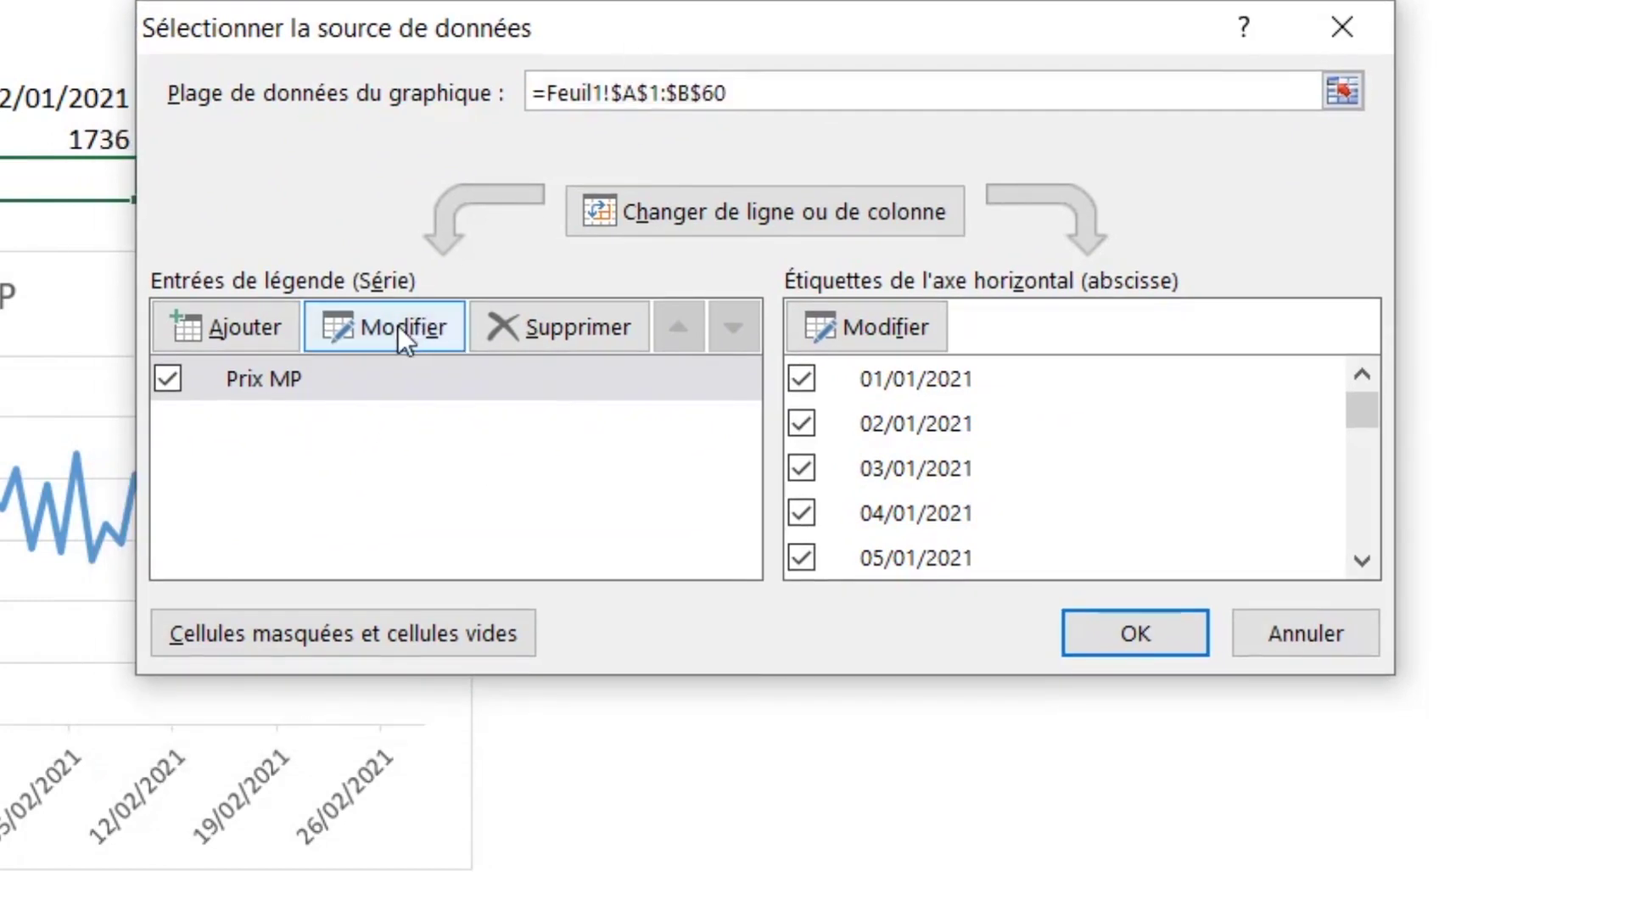
left_click(360, 387)
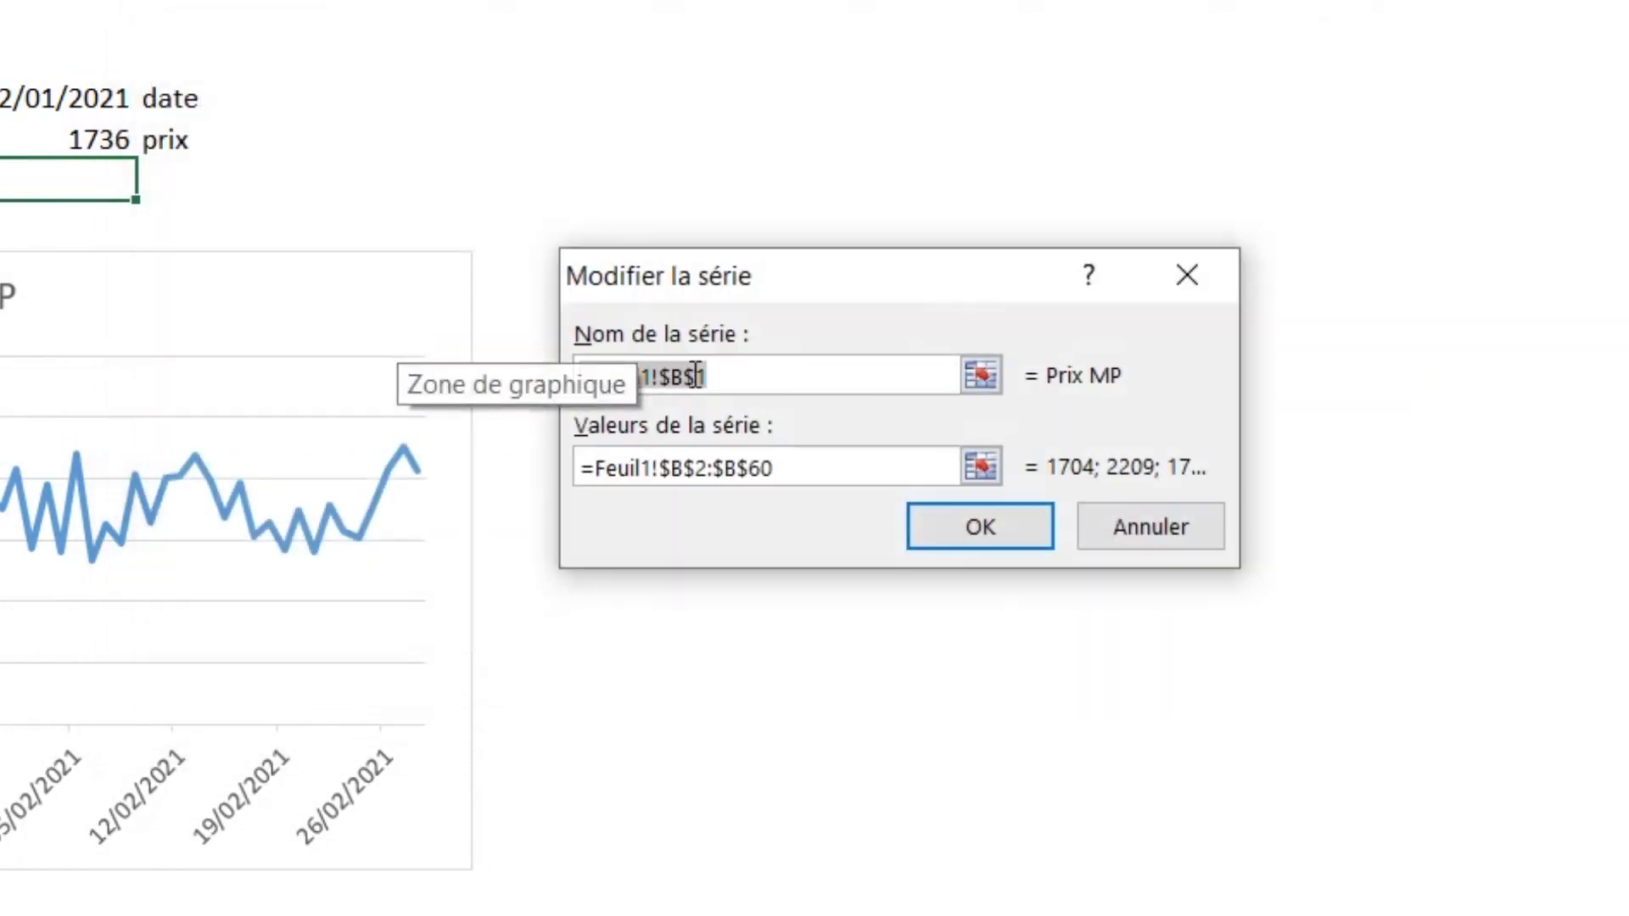
left_click(784, 469)
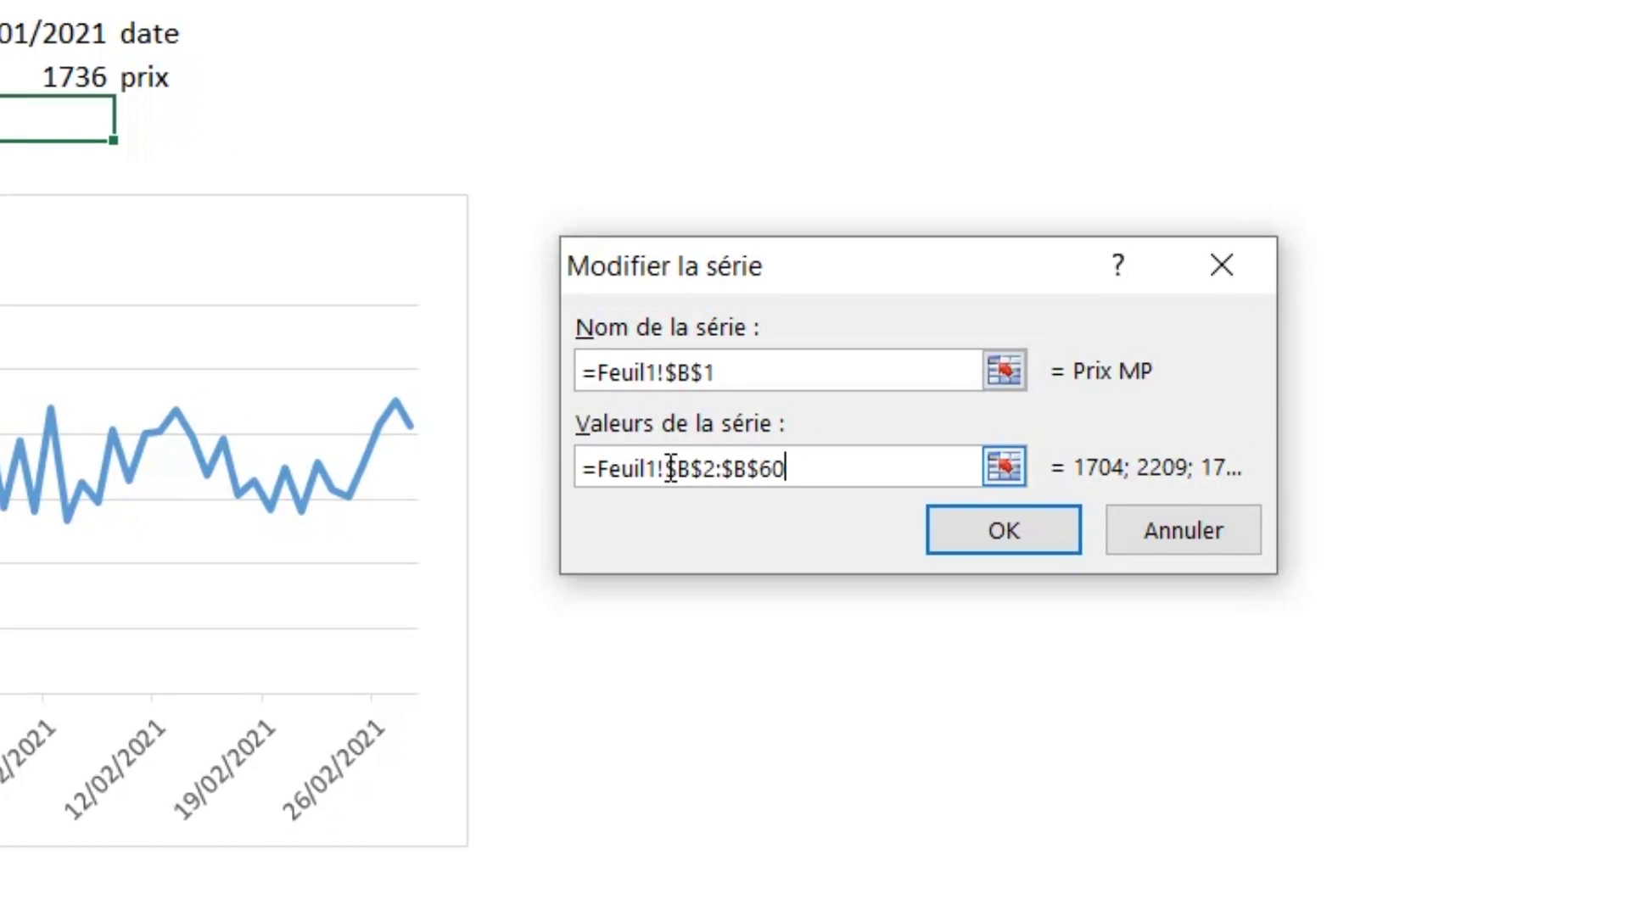
left_click_drag(670, 469, 854, 481)
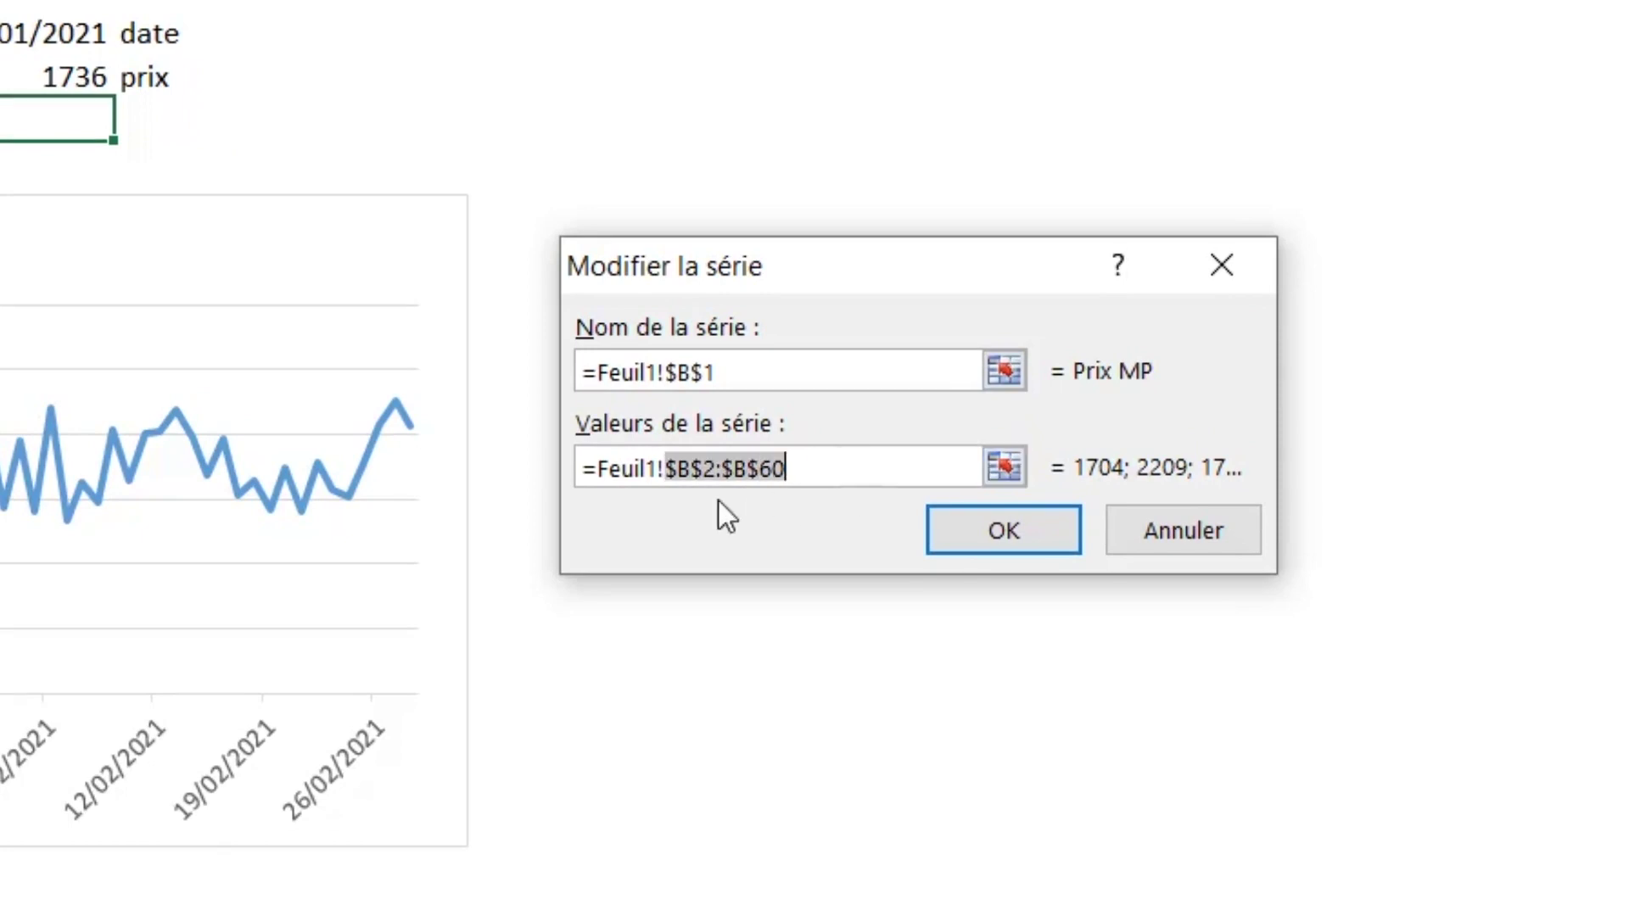
left_click_drag(657, 469, 603, 473)
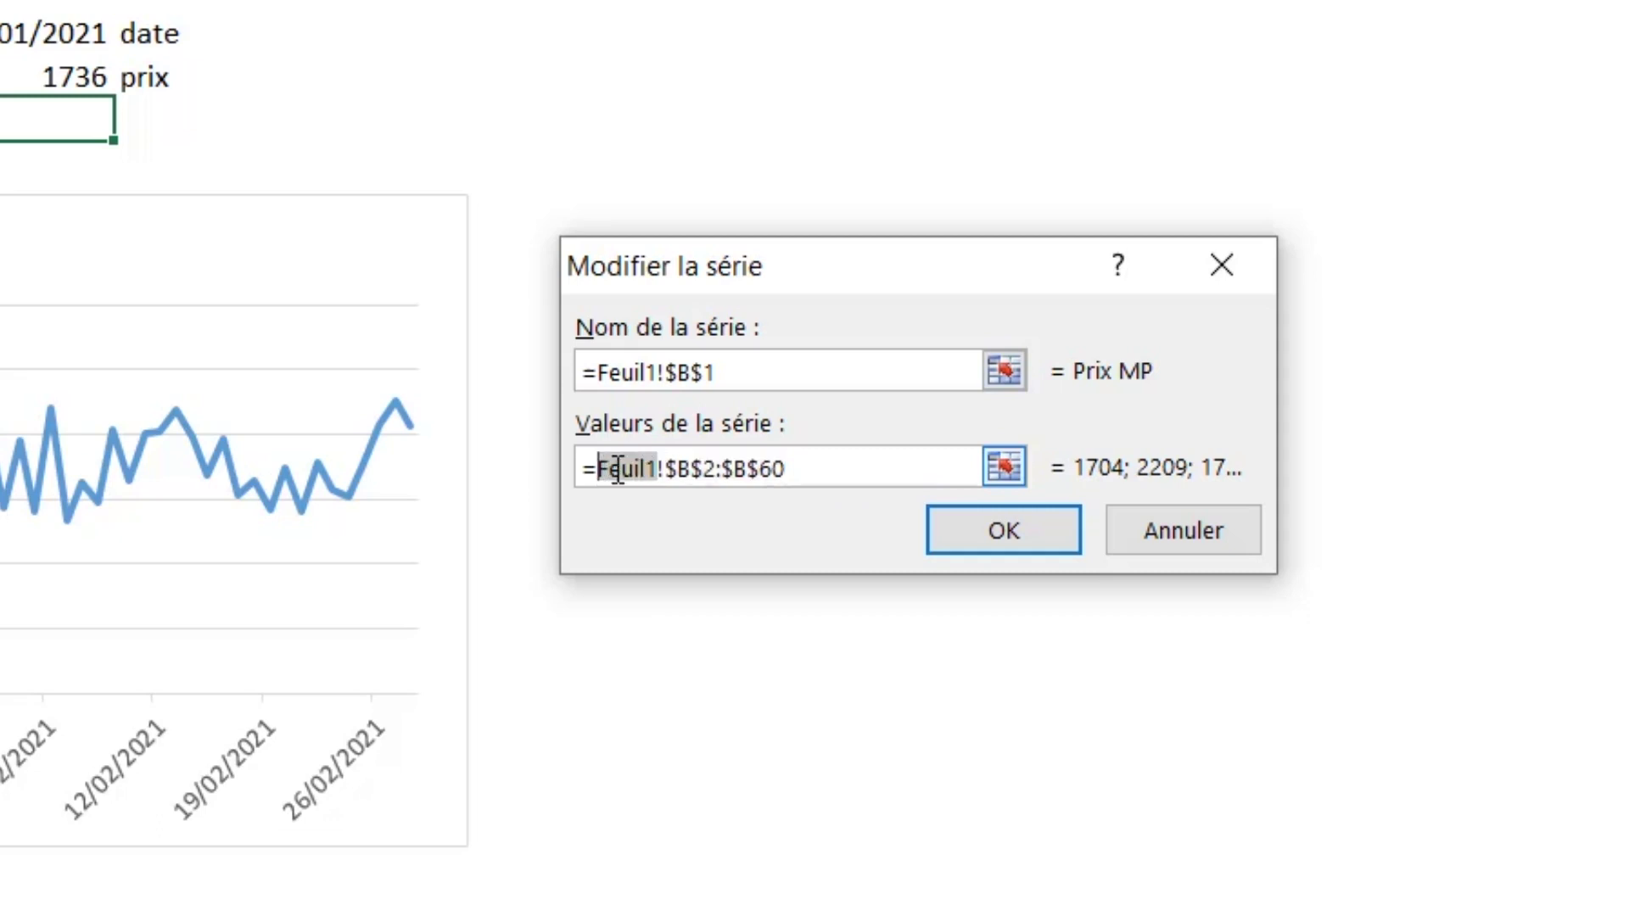
left_click(666, 469)
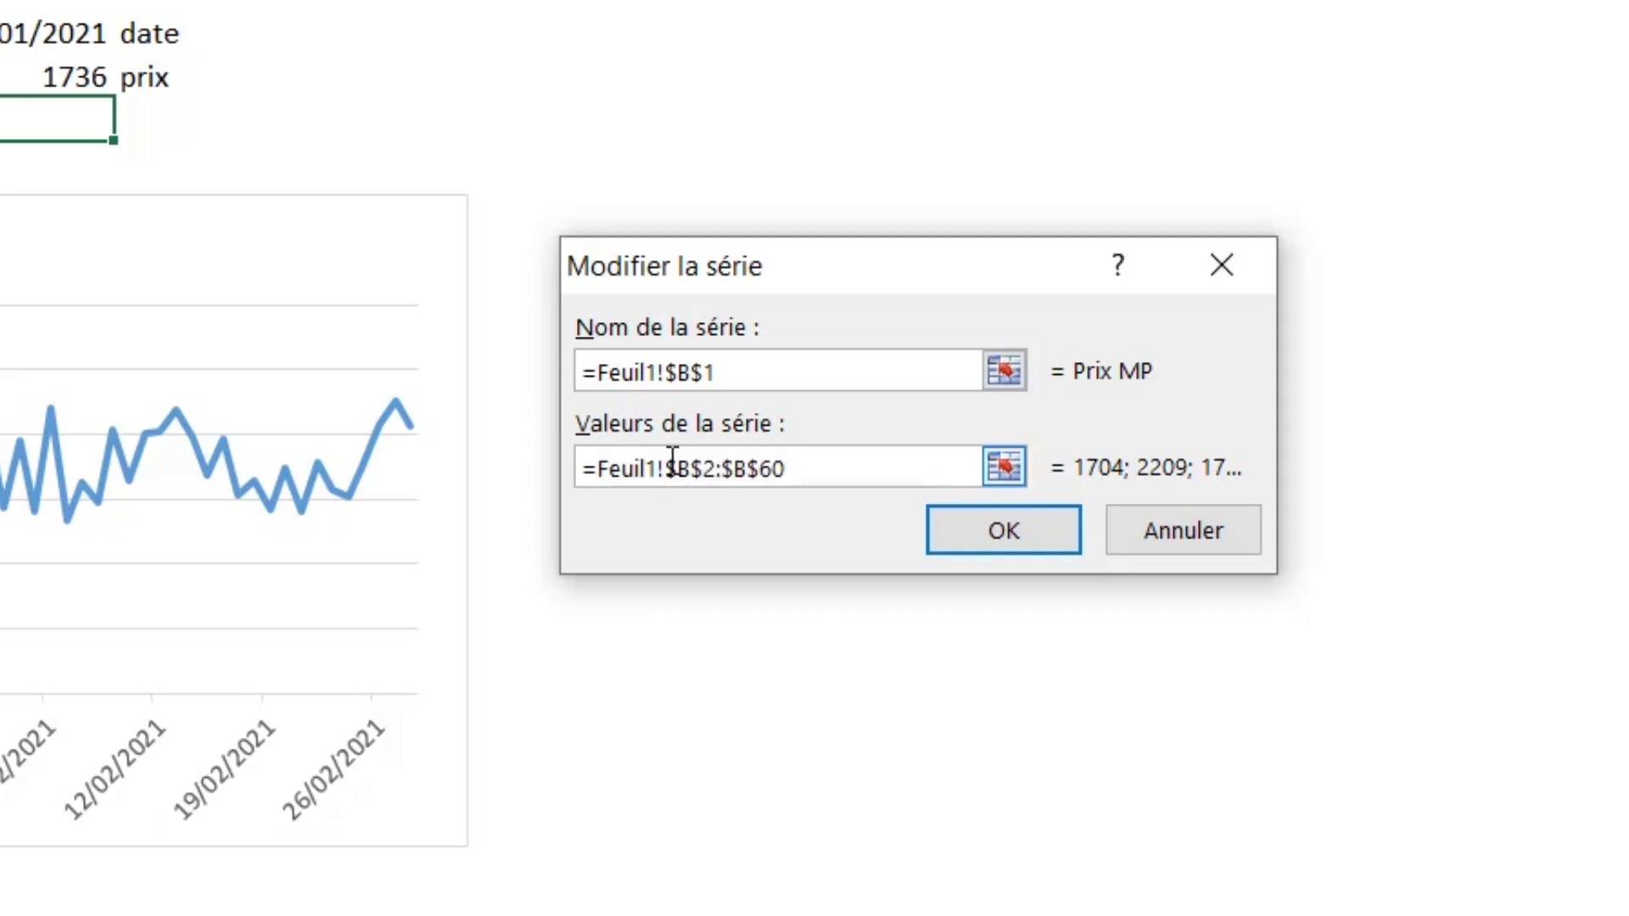
left_click_drag(666, 468, 845, 475)
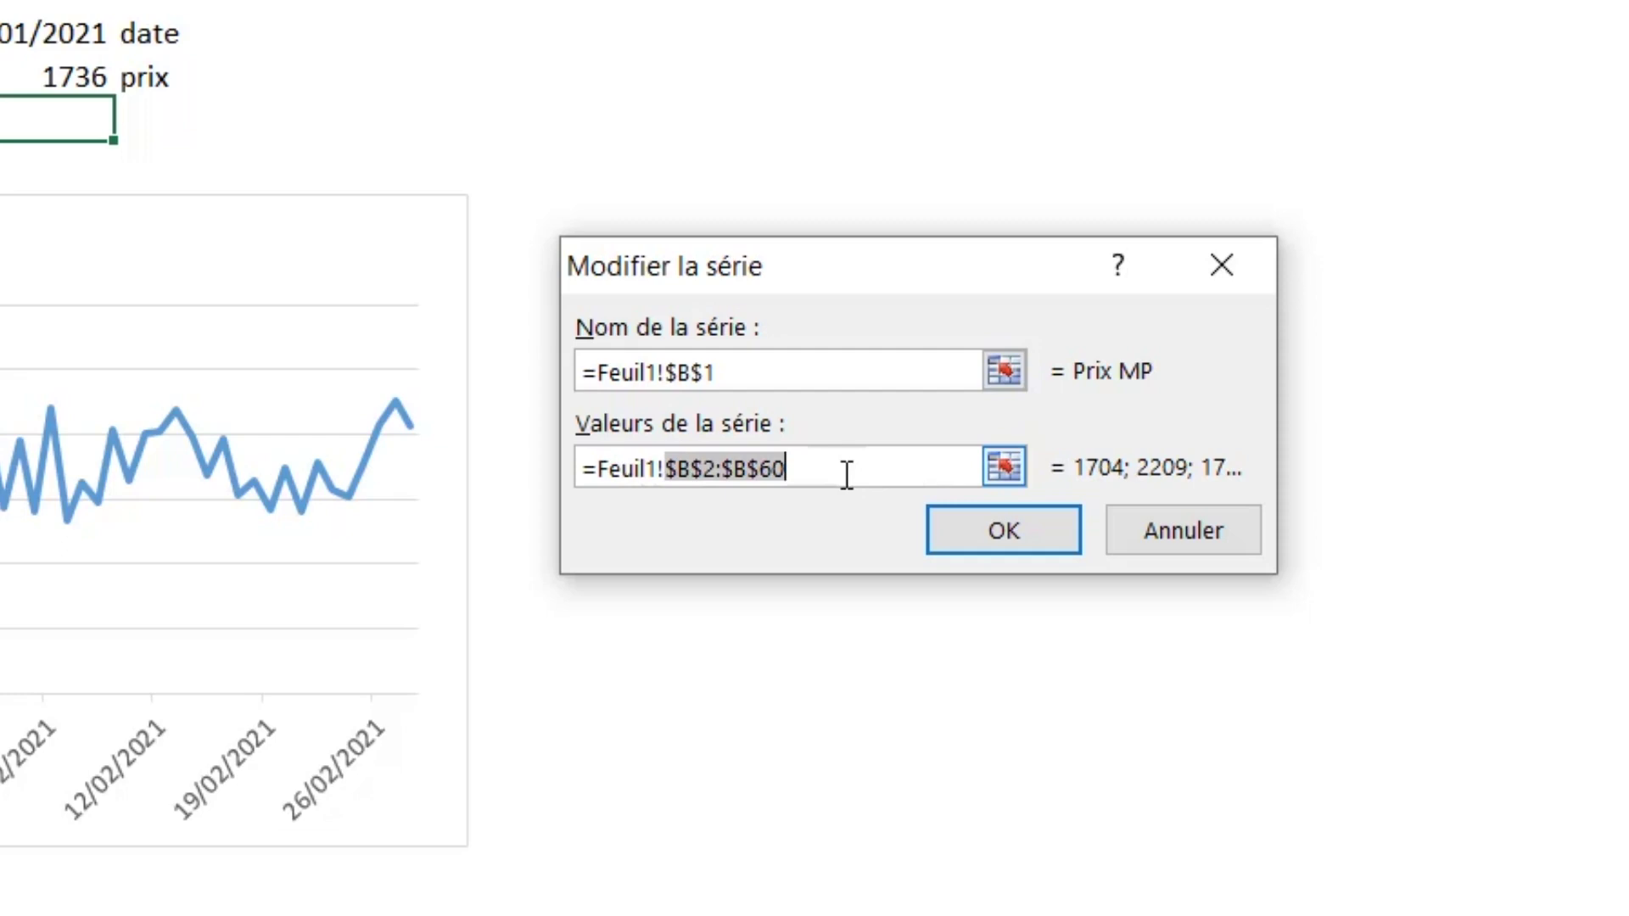
type("n")
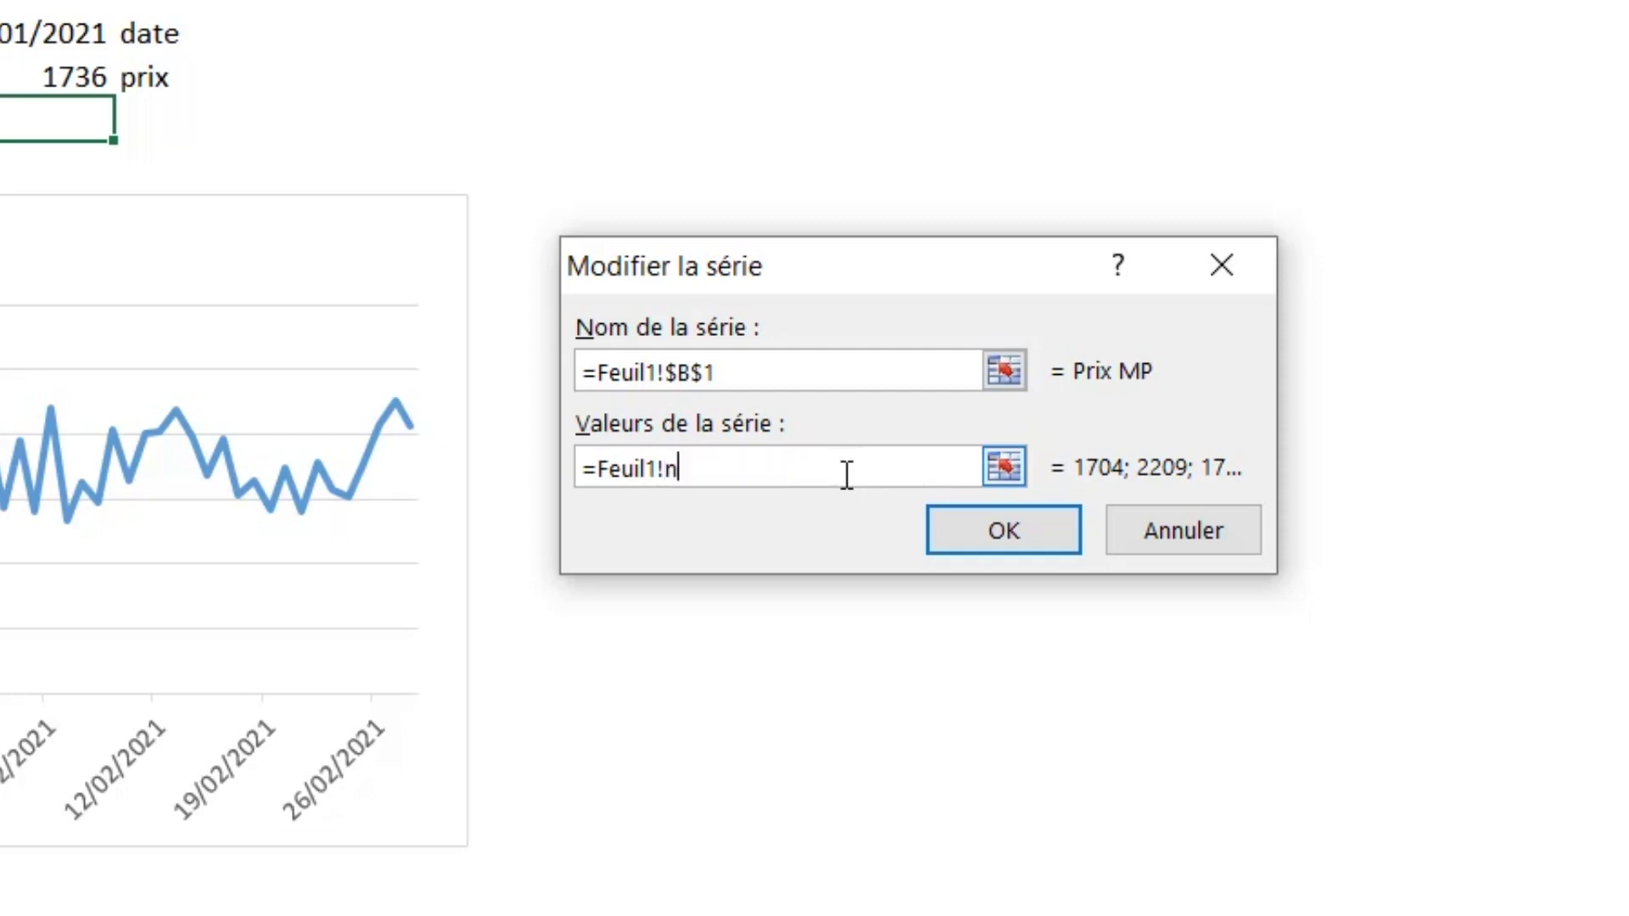
type("osprix")
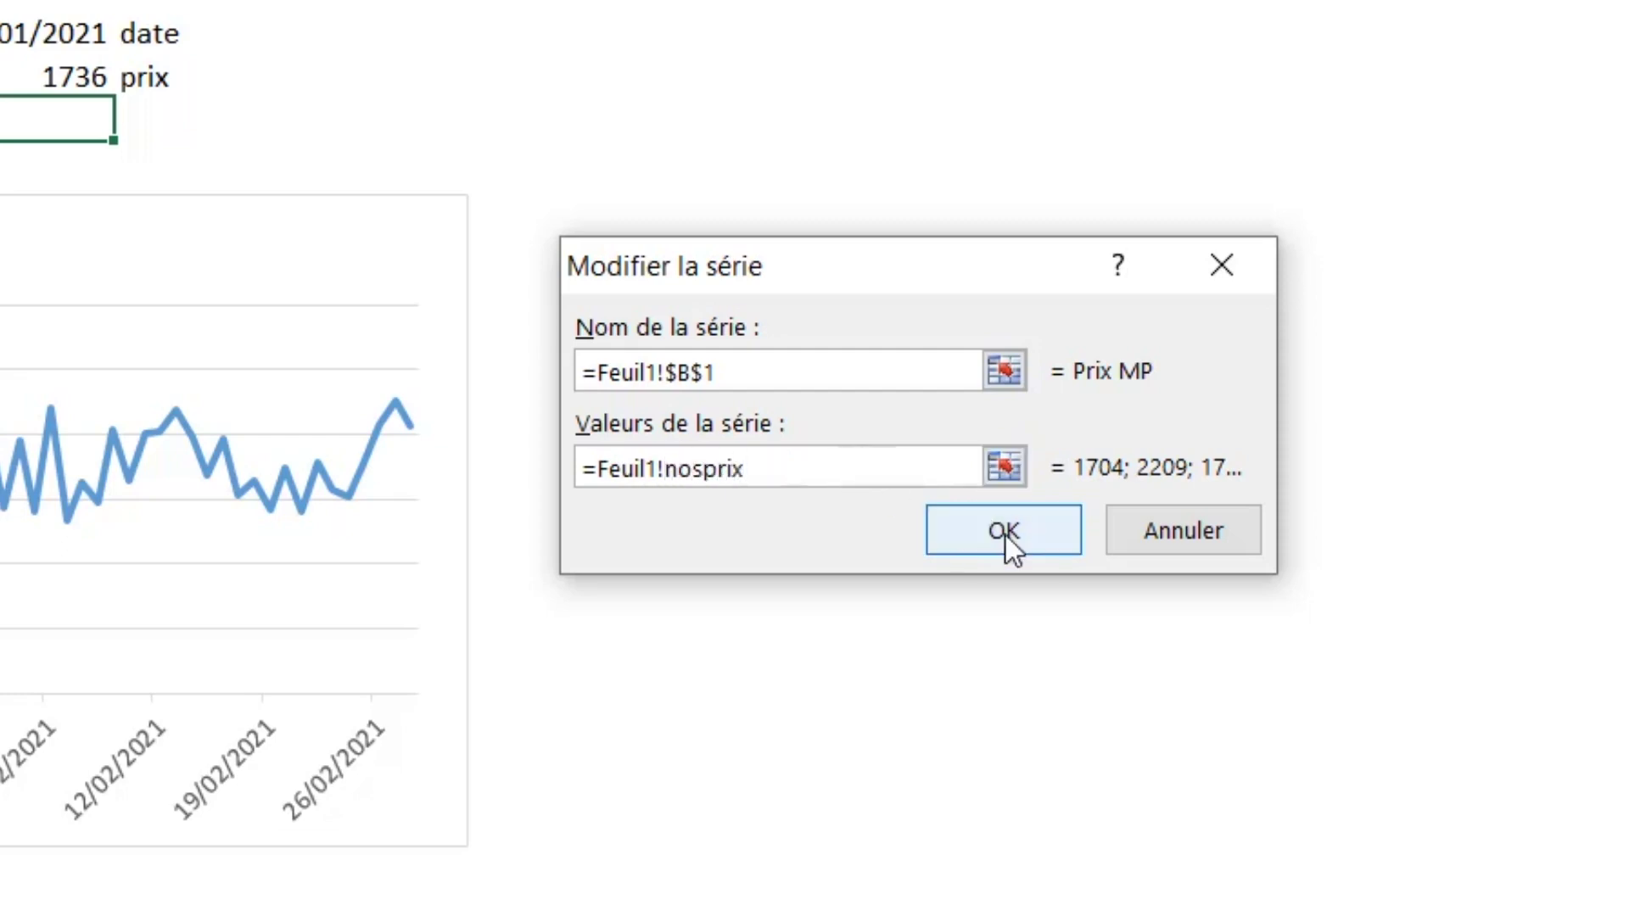
left_click(1005, 536)
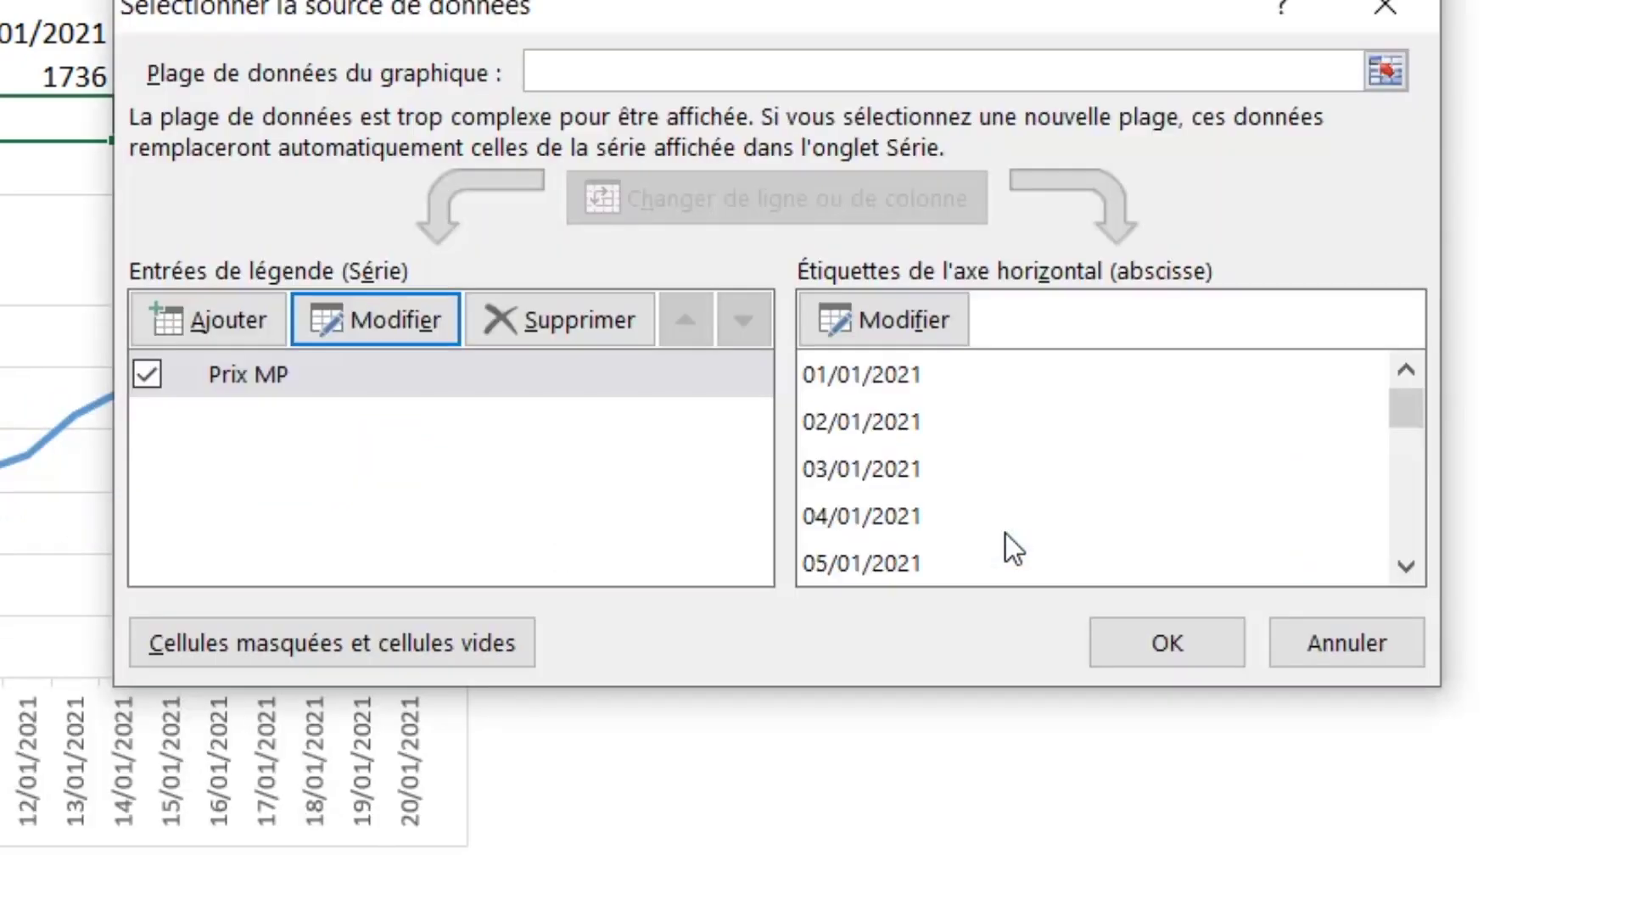
Step: Replace the axis label range $A$2:$A$60 with nosdate and apply the change
left_click(928, 316)
left_click(824, 424)
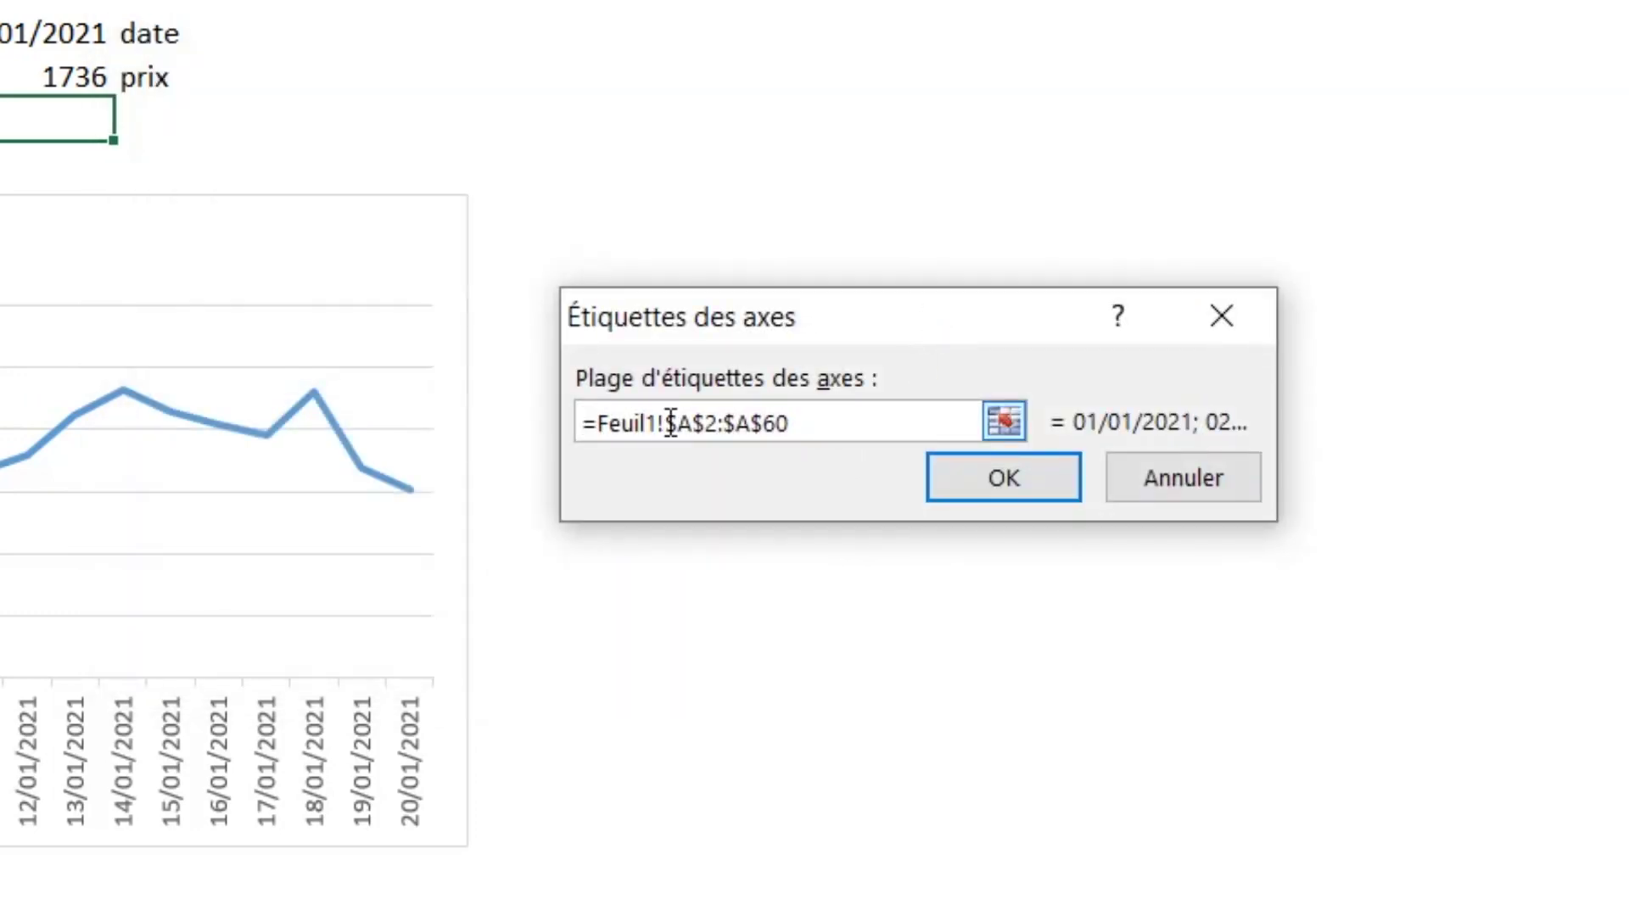
left_click_drag(673, 421, 883, 427)
type("nosdate")
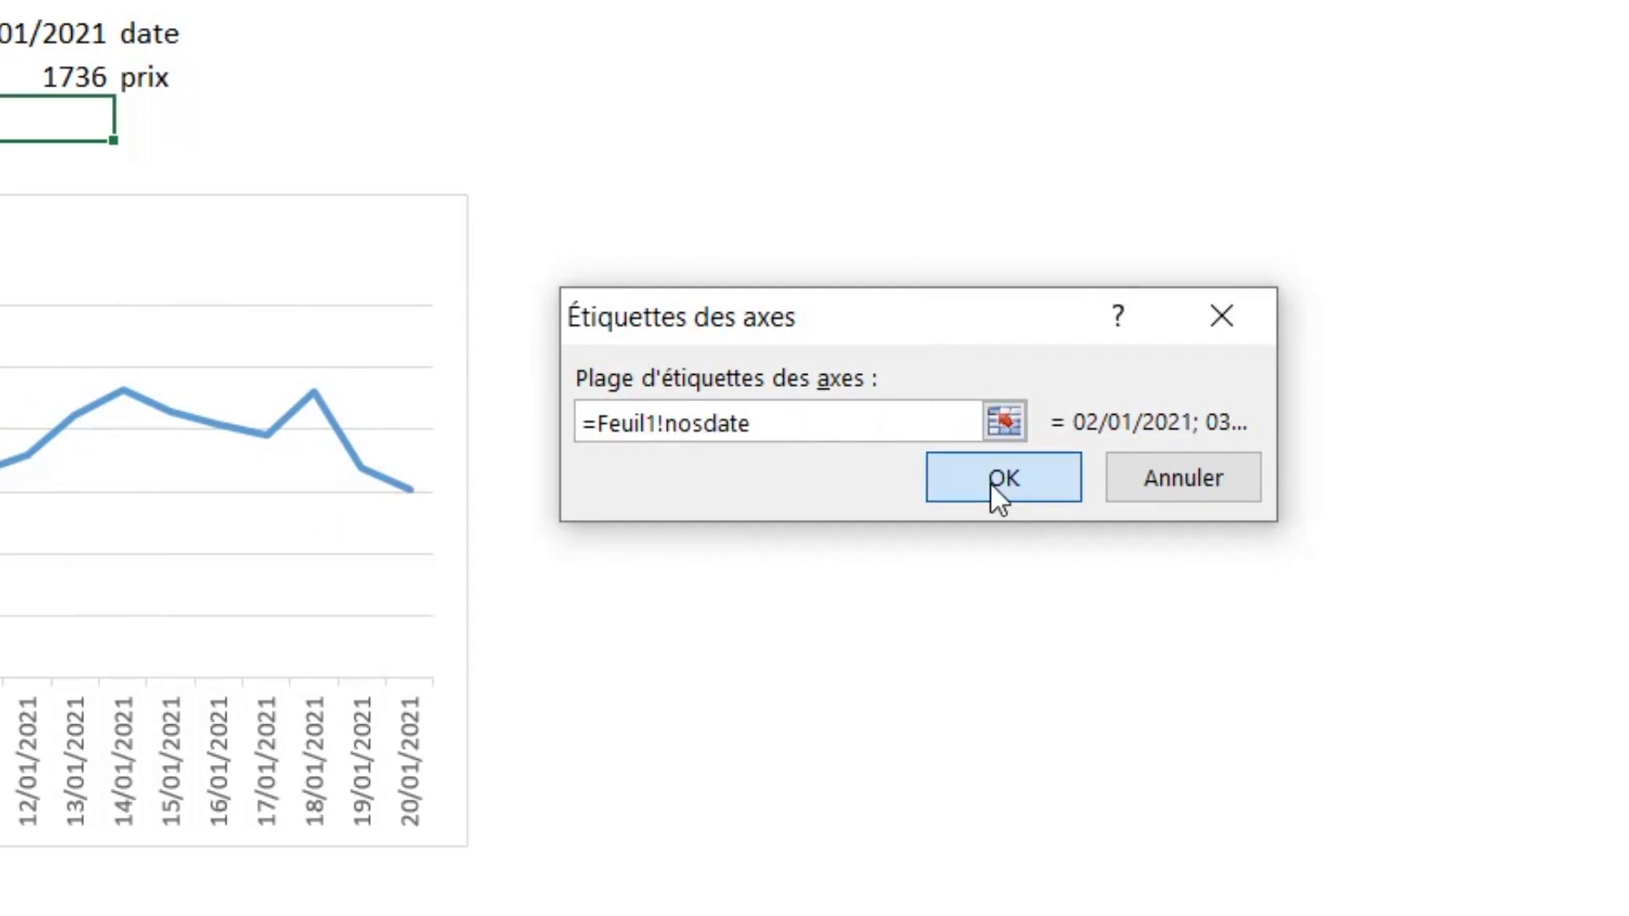
left_click(991, 485)
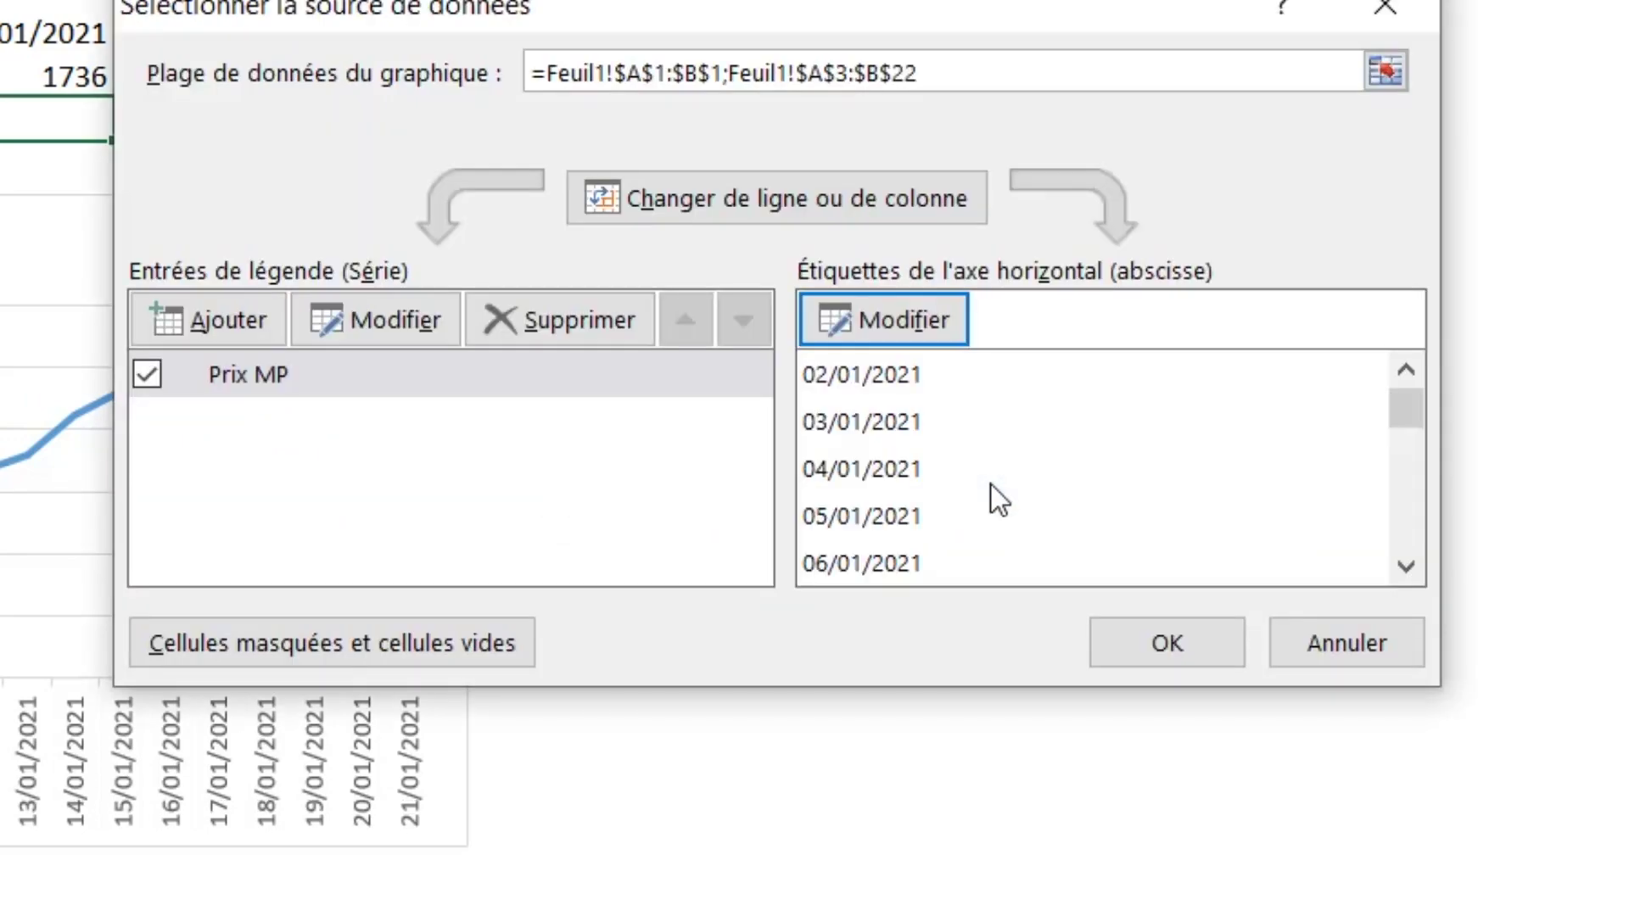
left_click(1163, 645)
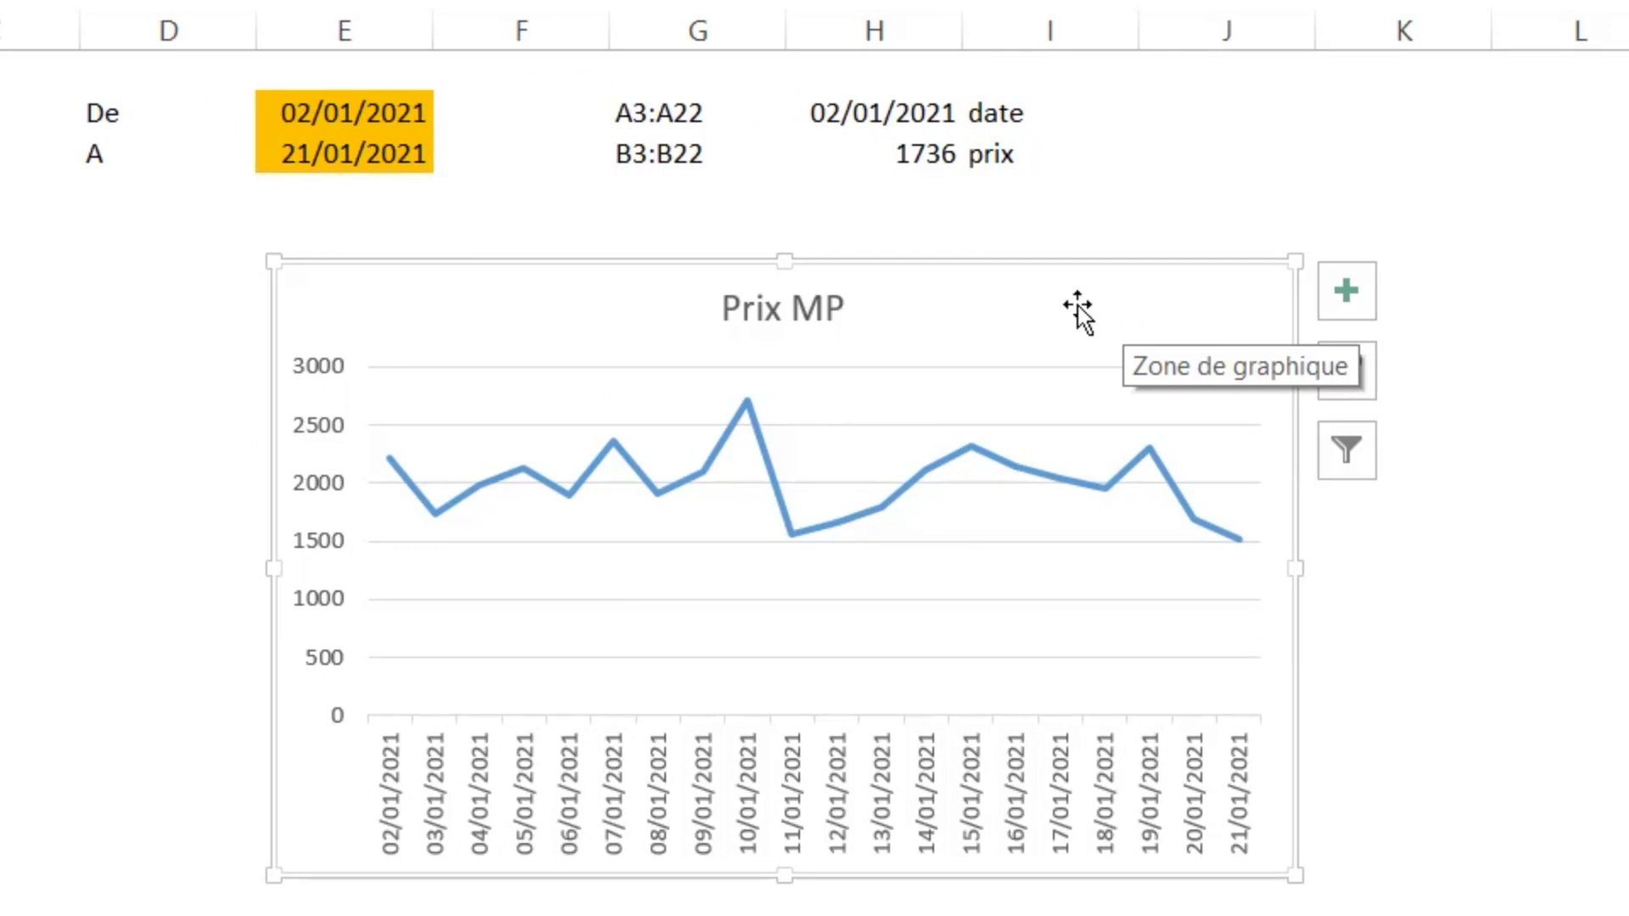
Step: Set the chart's date range to De 05/01/2021 and A 02/02/2021 from the dropdowns
left_click(373, 123)
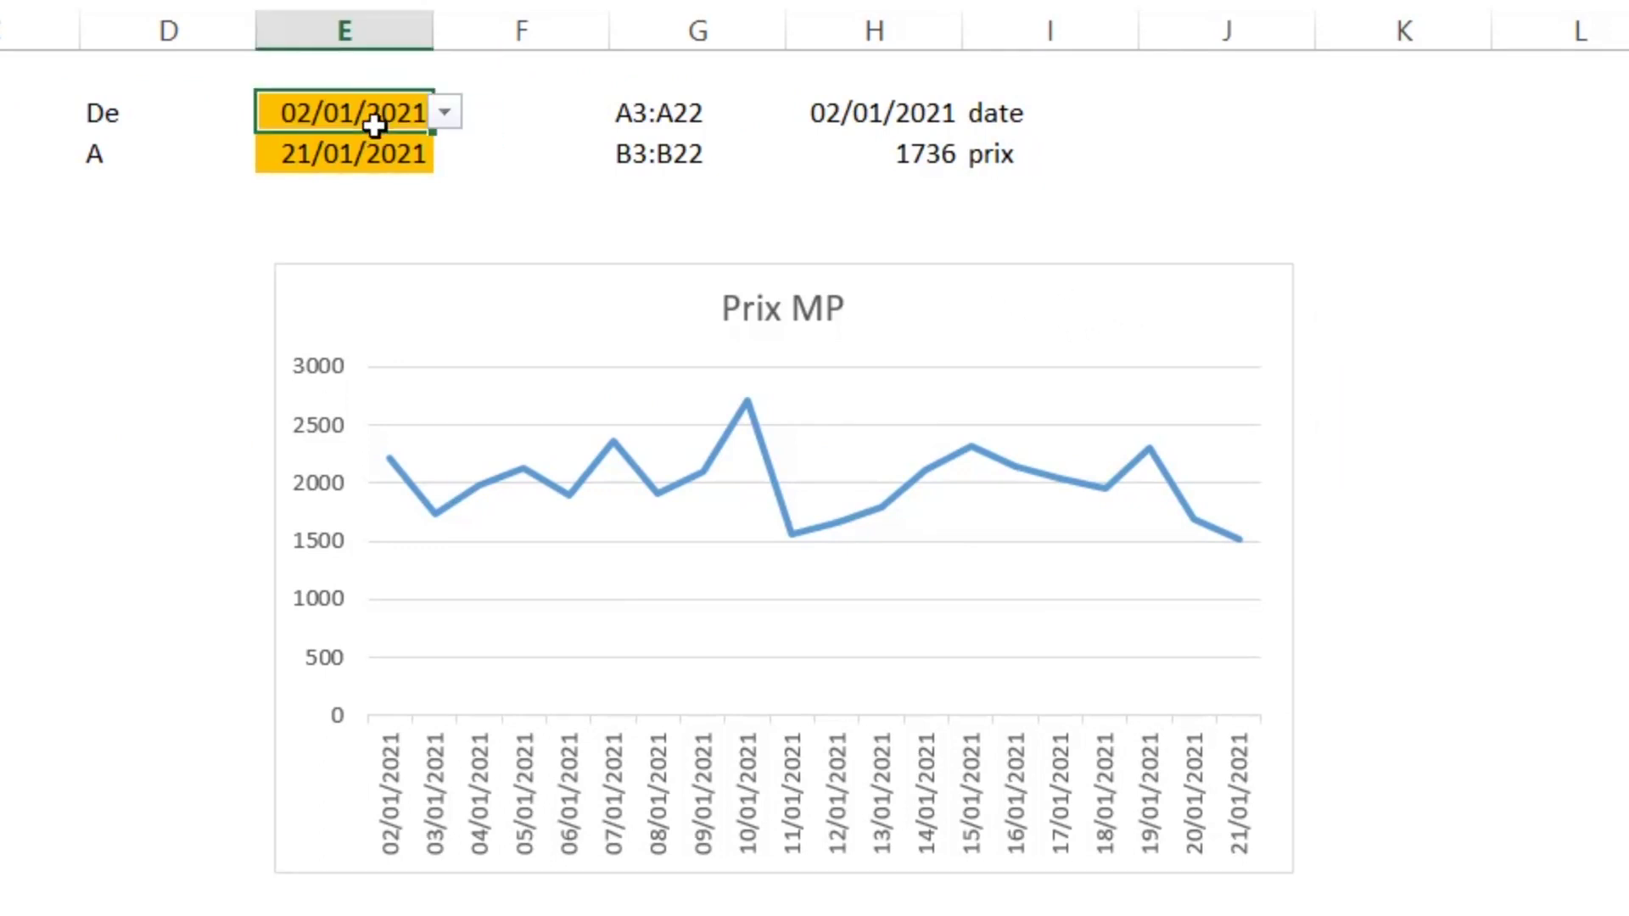
left_click(445, 113)
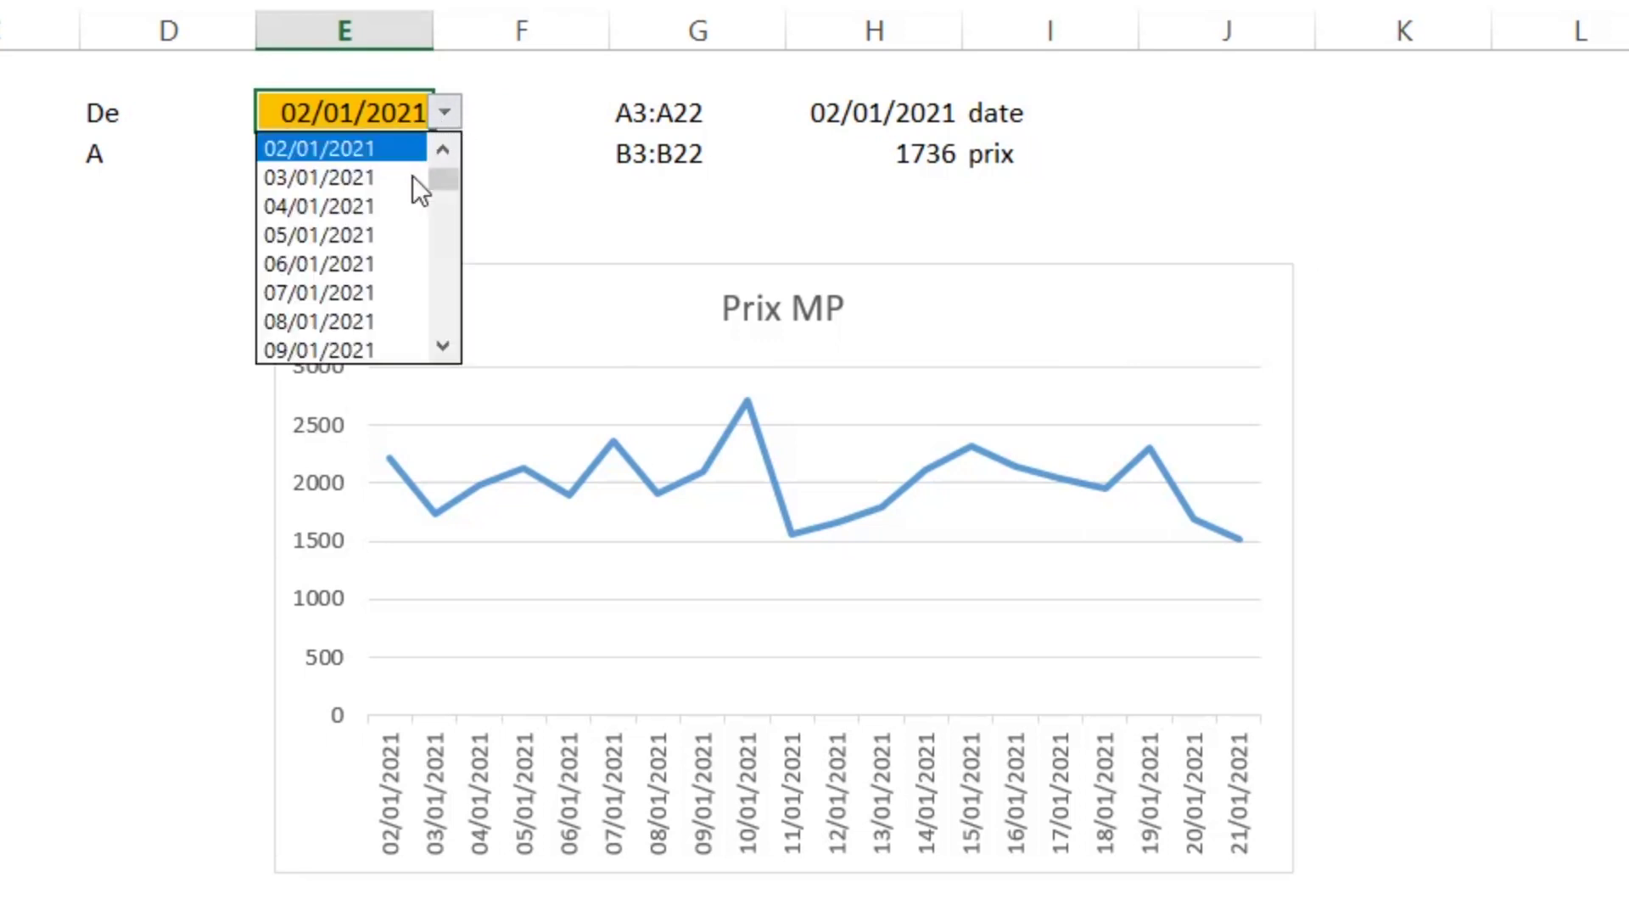
left_click(366, 234)
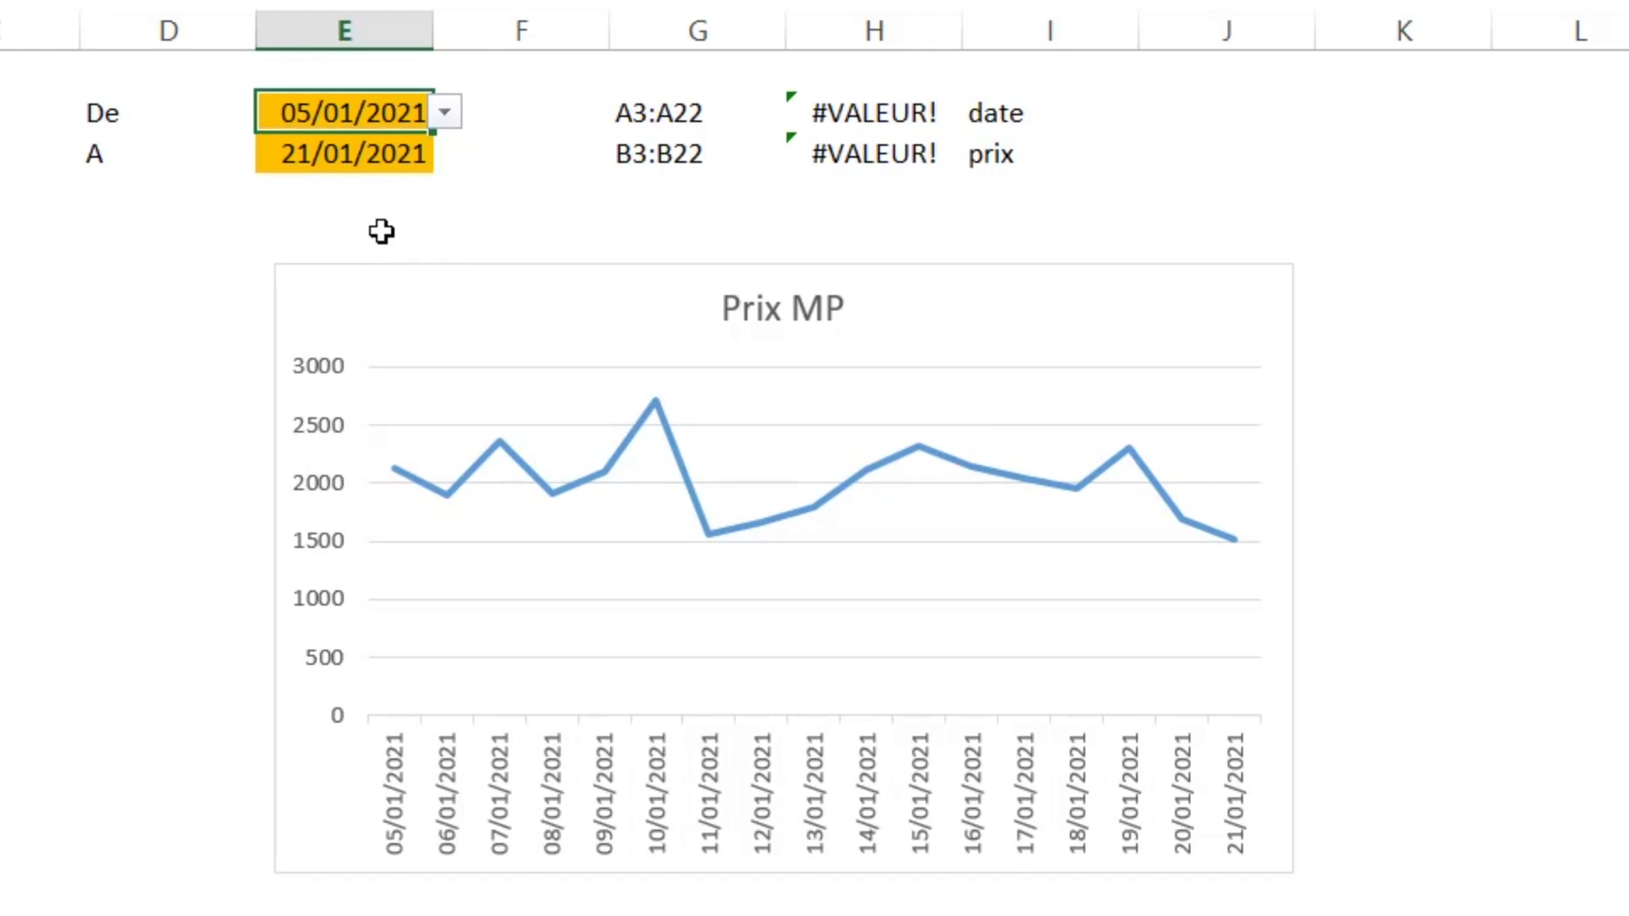
left_click(394, 170)
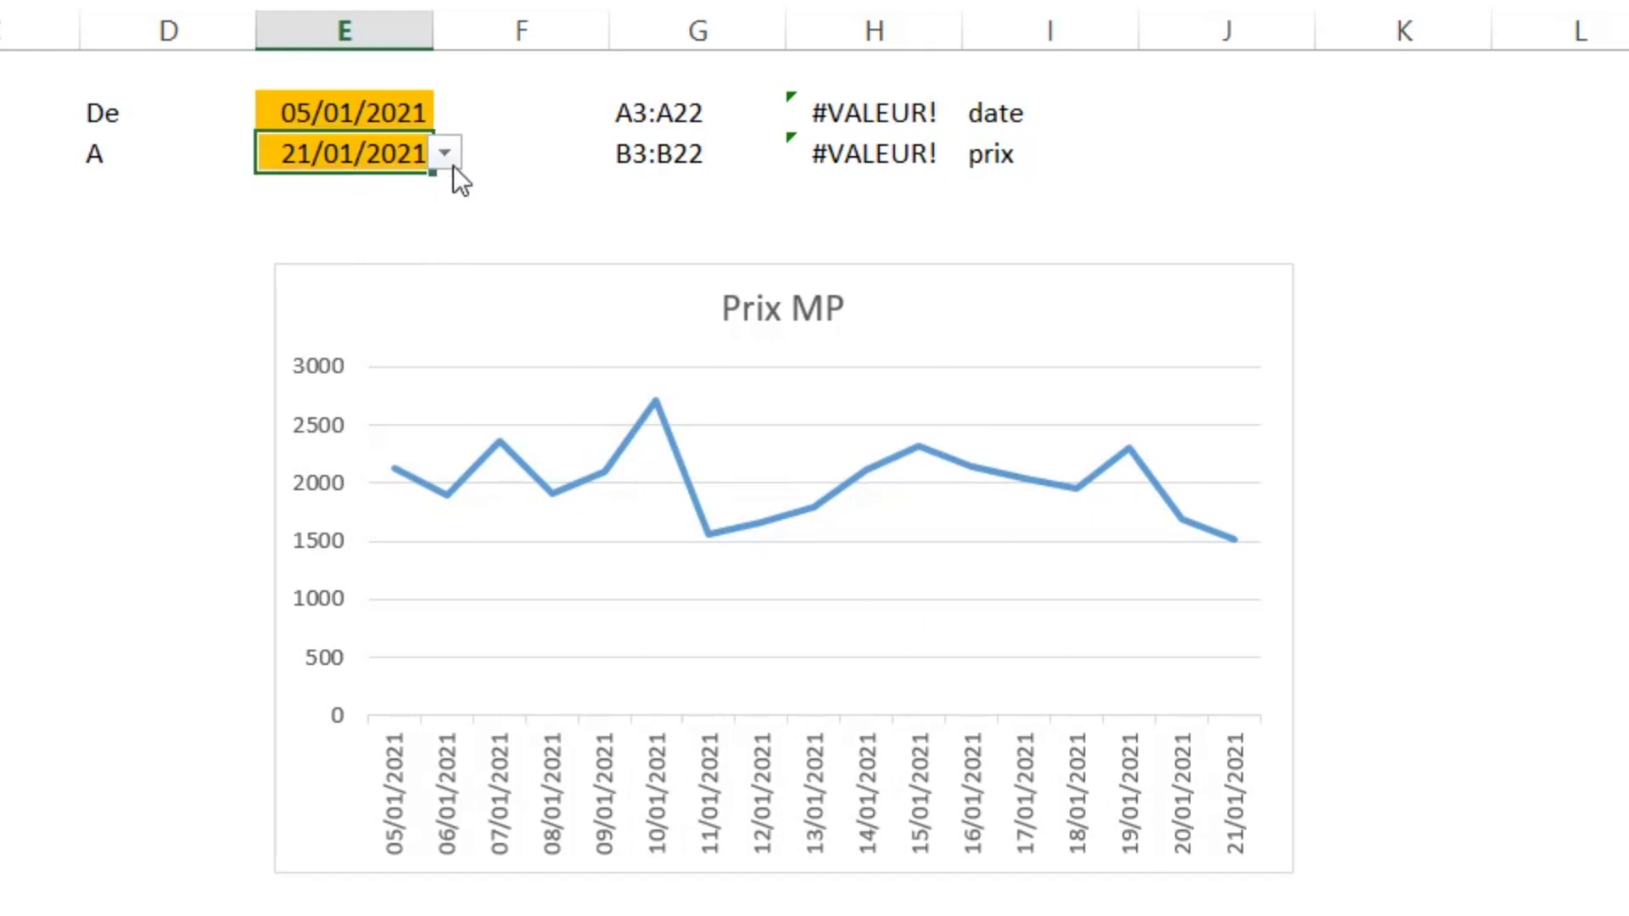
left_click(444, 153)
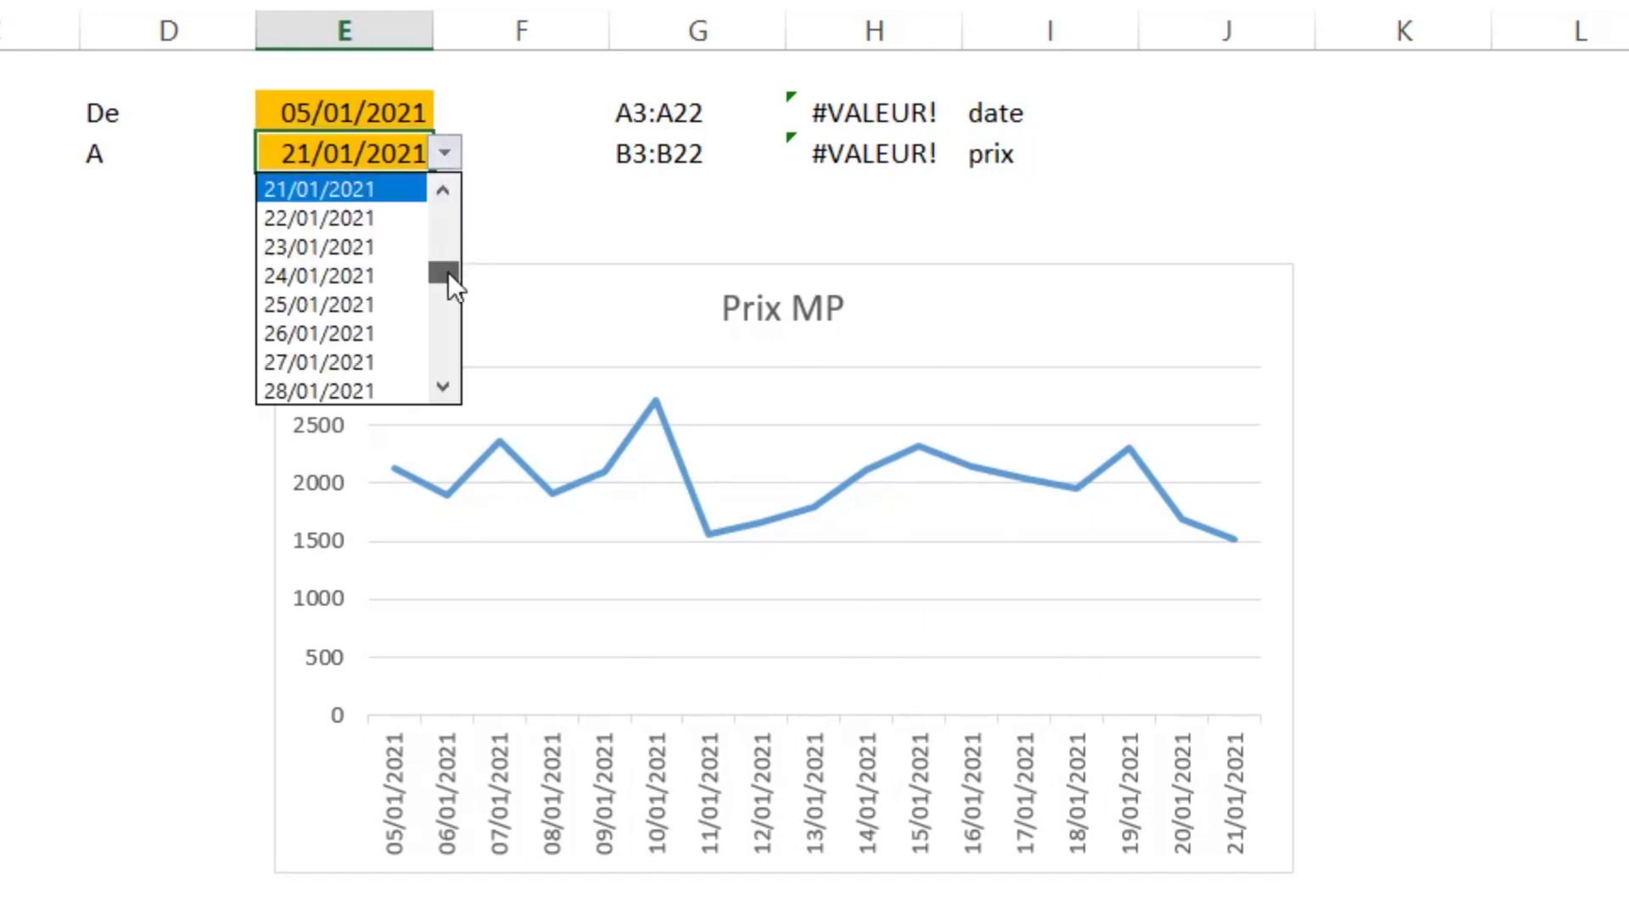
left_click_drag(448, 272, 446, 297)
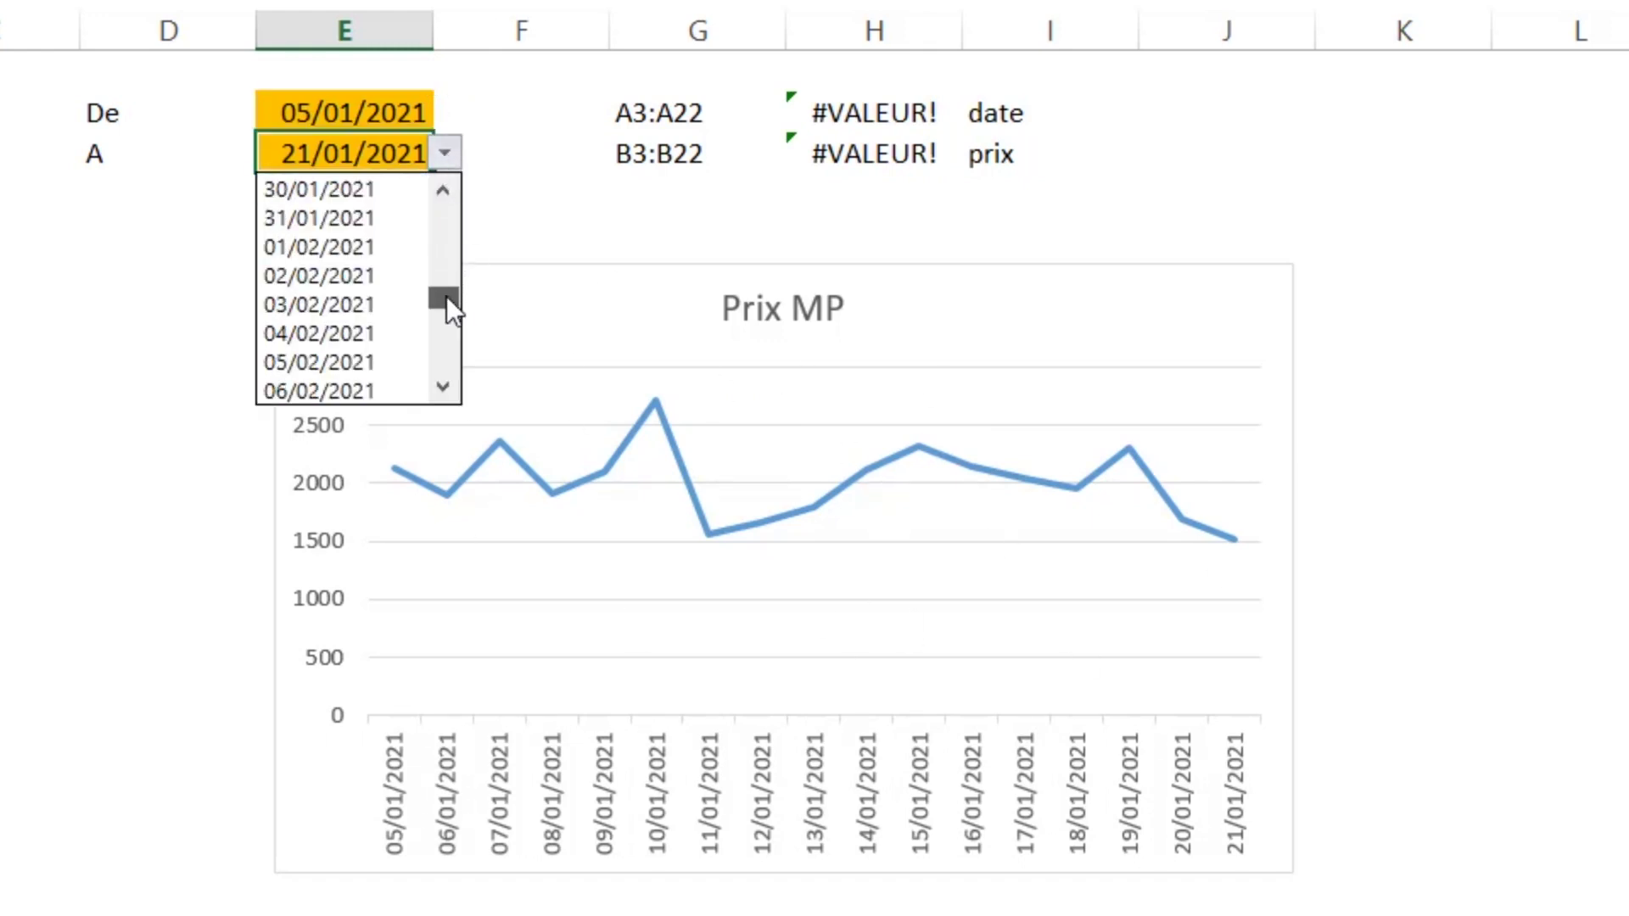
left_click(341, 278)
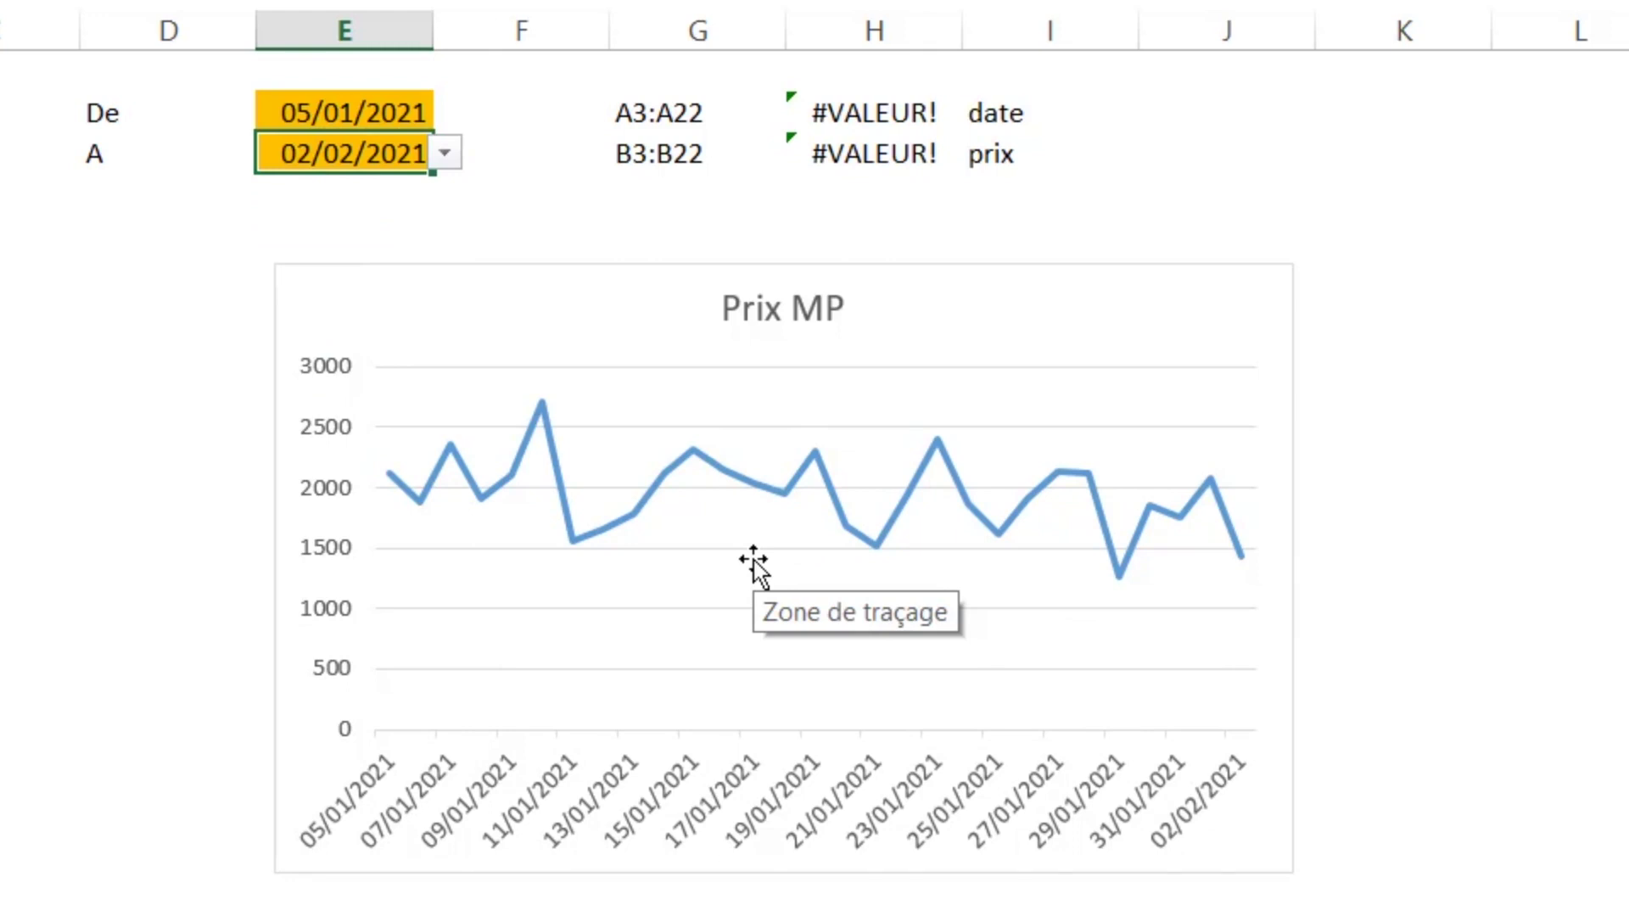
Step: Change the De start date to 25/01/2021 so the chart narrows its span
left_click(396, 106)
left_click(442, 111)
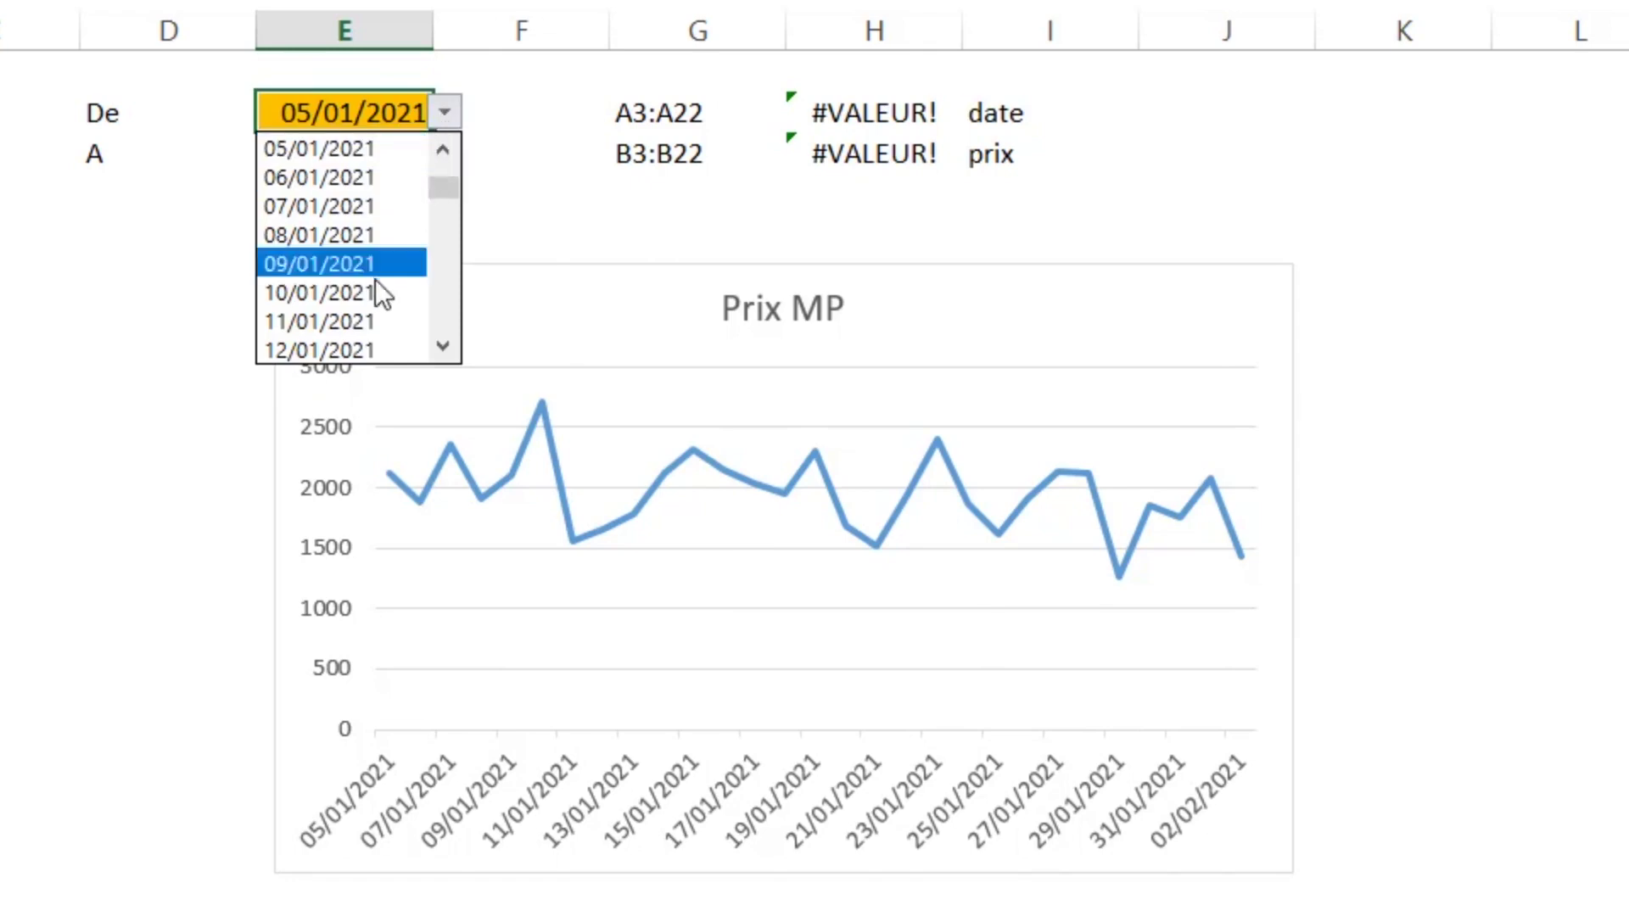
left_click_drag(441, 188, 443, 237)
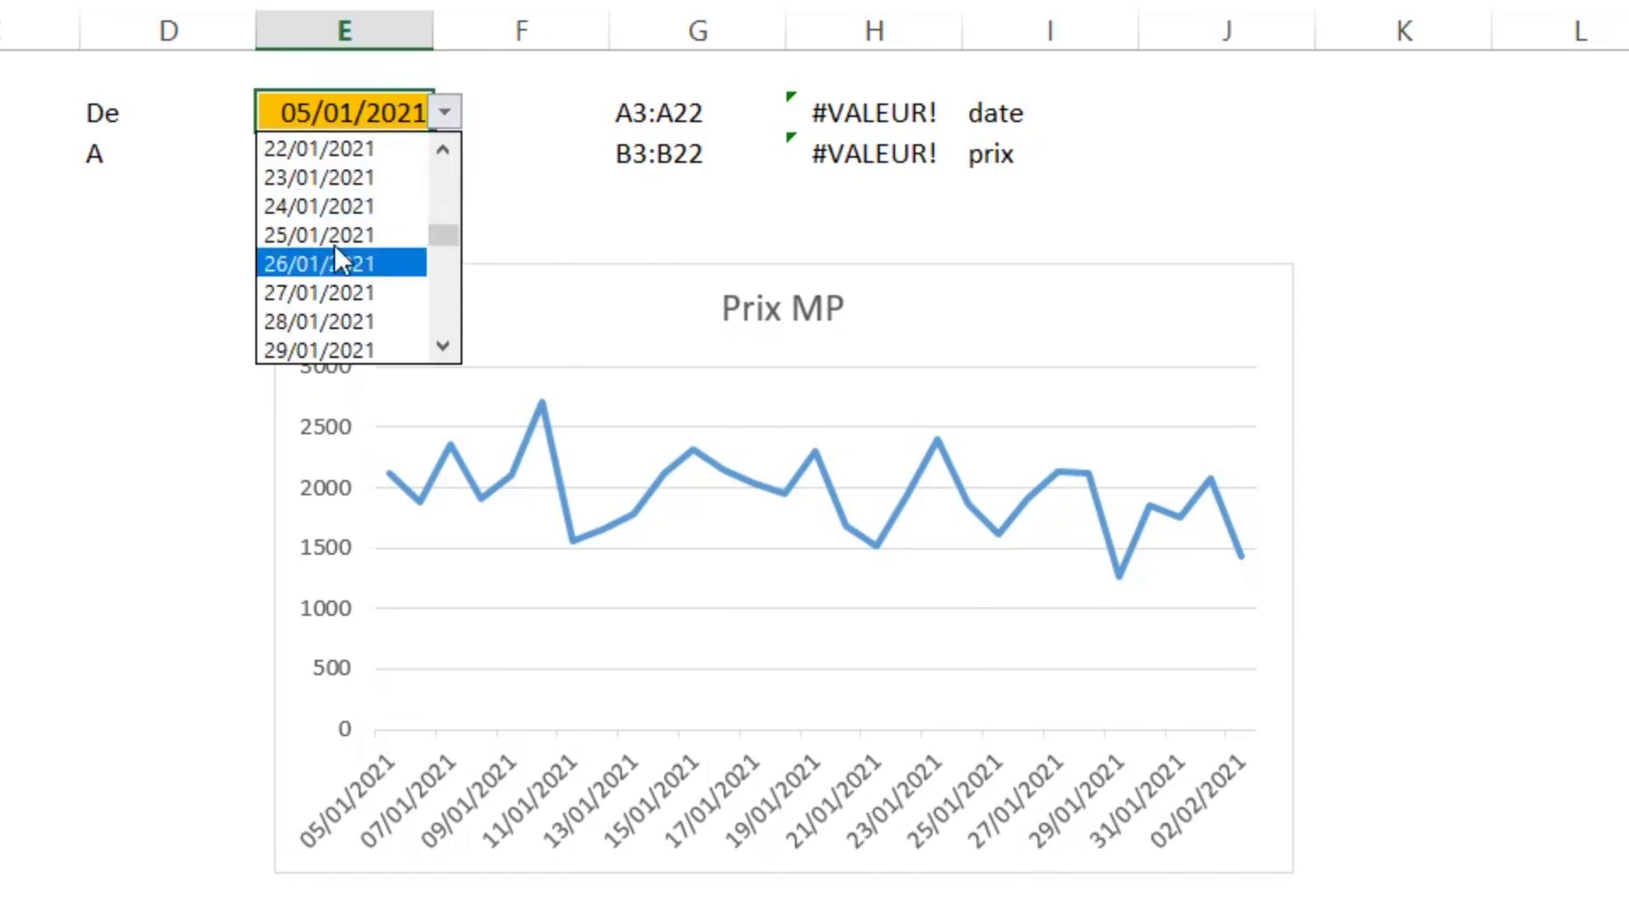
left_click(333, 239)
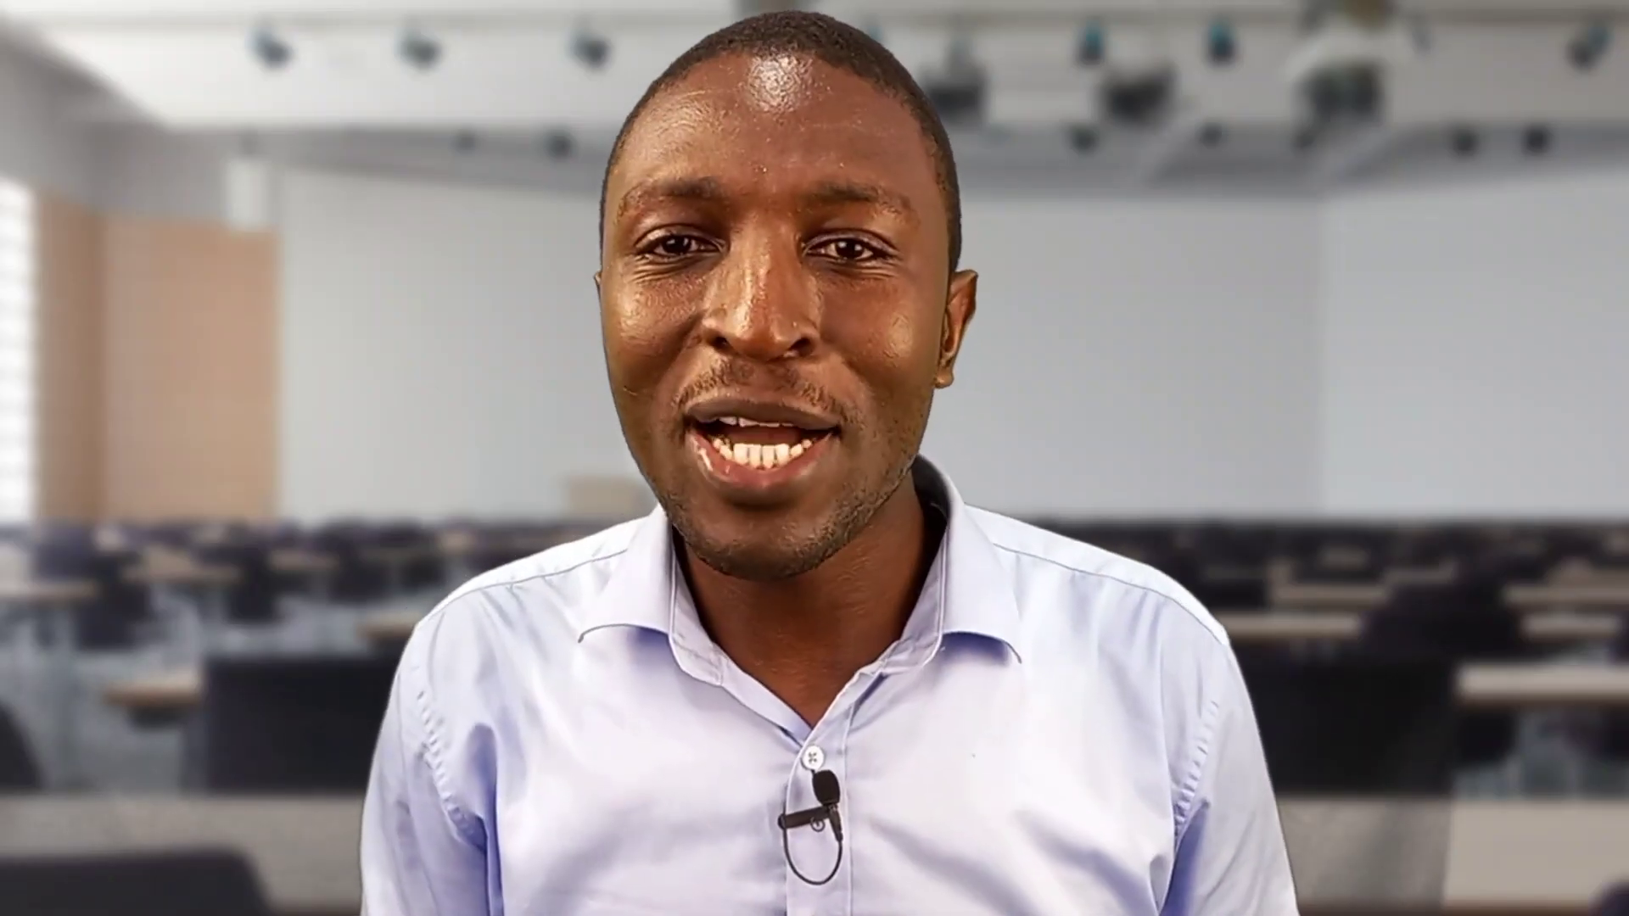